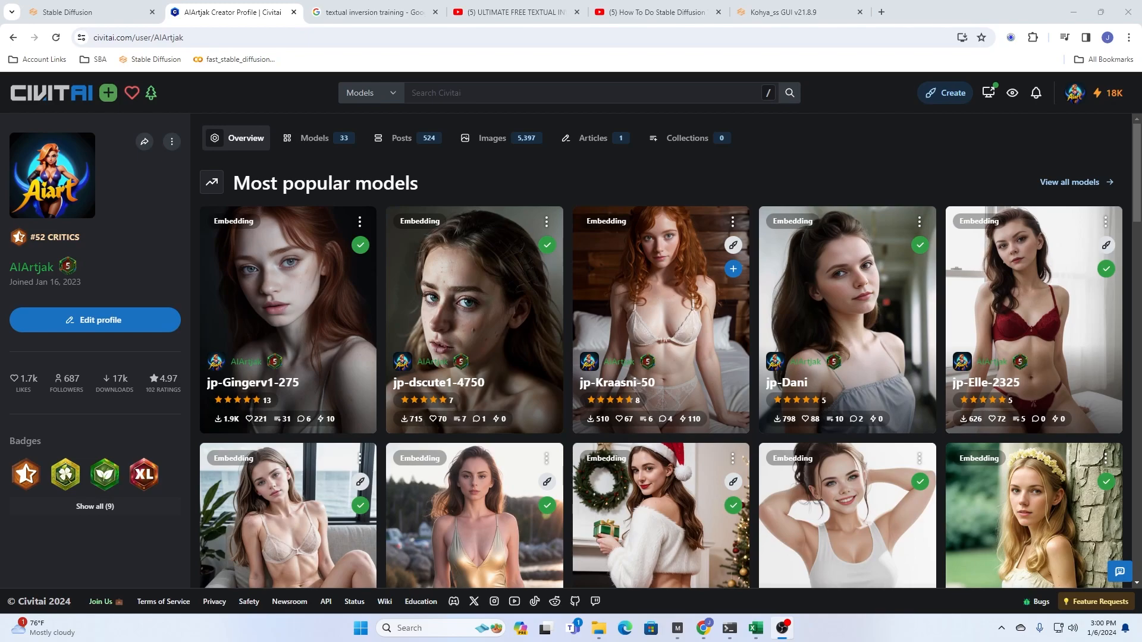
- Review the embeddings on the Civitai creator profile, view the two textual inversion YouTube tutorials and close both video pages
{"action": "scroll", "coordinate": [866, 359], "scroll_direction": "down", "scroll_amount": 6}
{"action": "scroll", "coordinate": [868, 361], "scroll_direction": "up", "scroll_amount": 6}
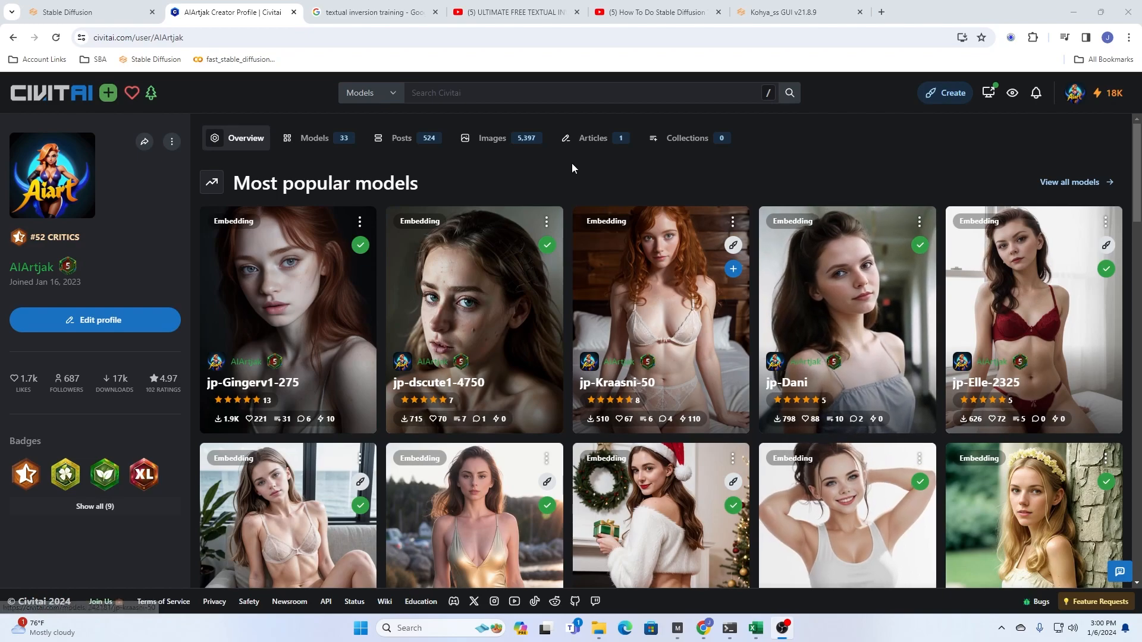
{"action": "left_click", "coordinate": [494, 13]}
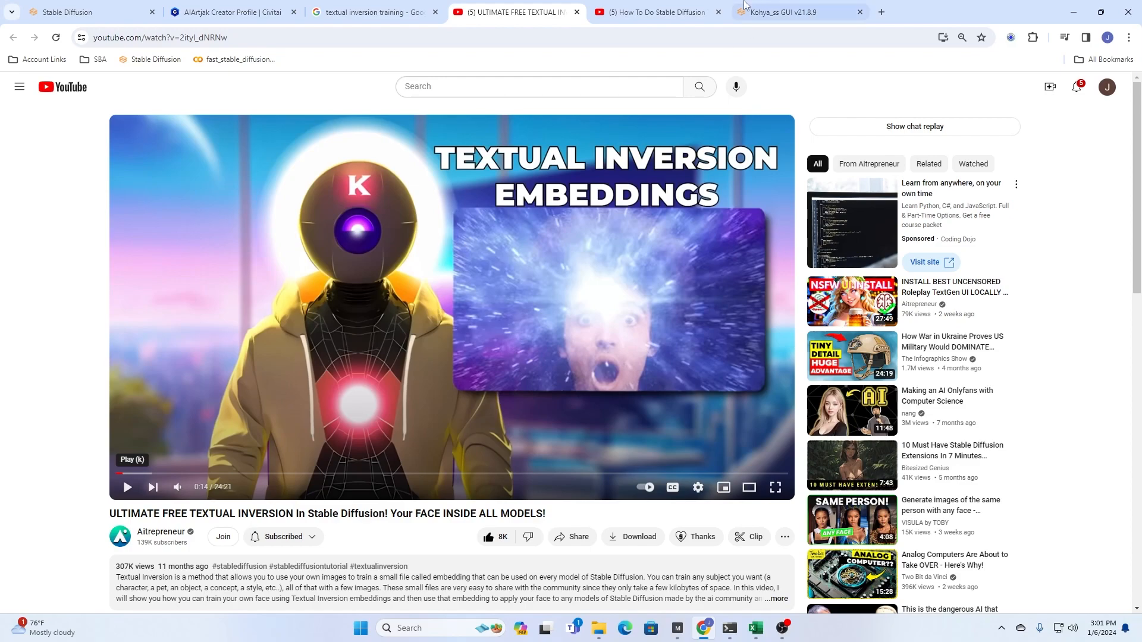
{"action": "left_click", "coordinate": [660, 12]}
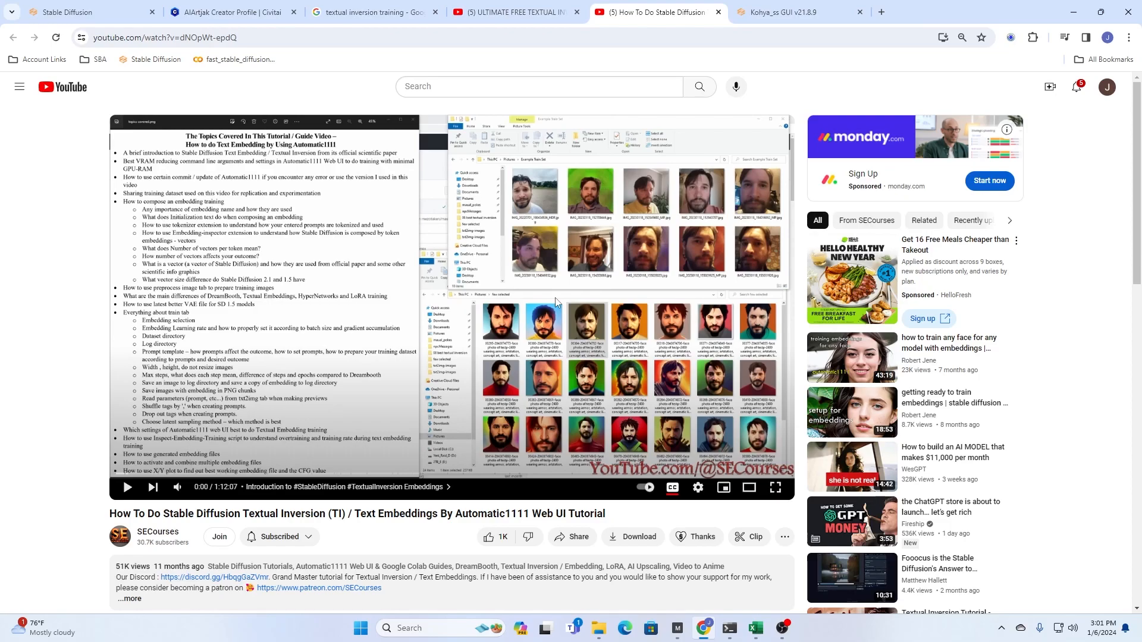
{"action": "left_click", "coordinate": [718, 12]}
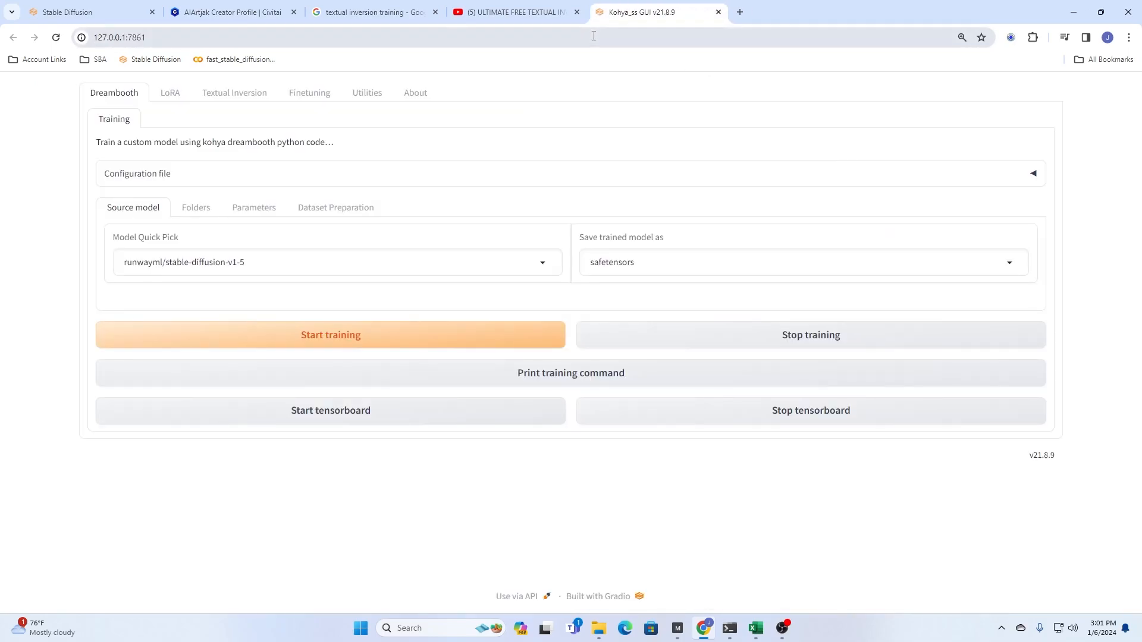
{"action": "left_click", "coordinate": [576, 13]}
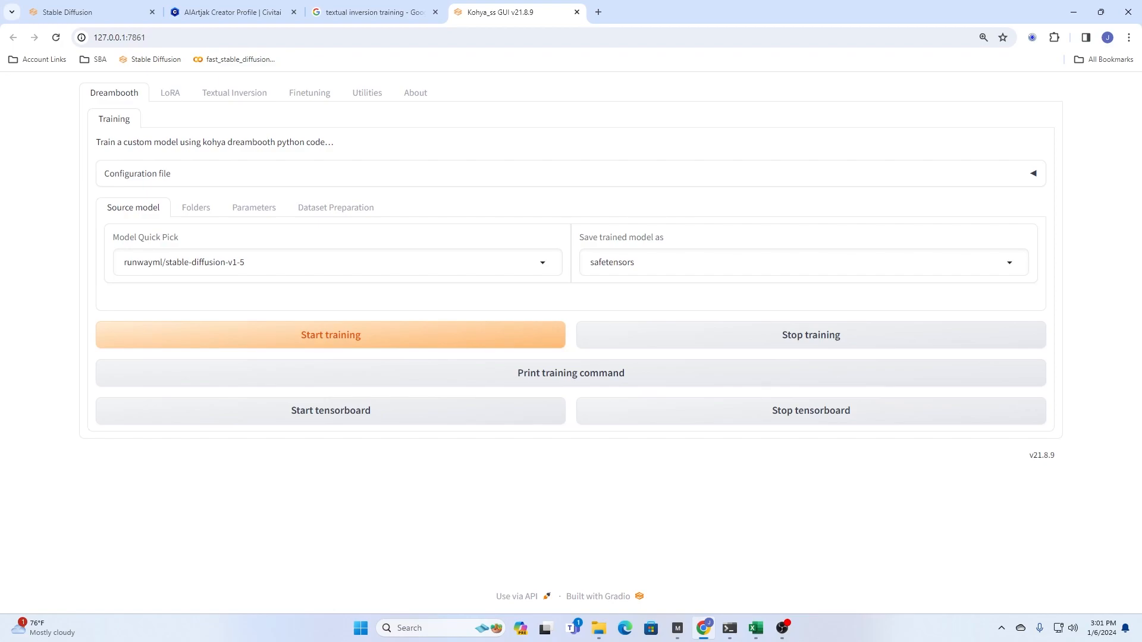
- Switch to File Explorer, maximize the Training TI folder window and look through the training images
{"action": "key", "text": "alt+Tab"}
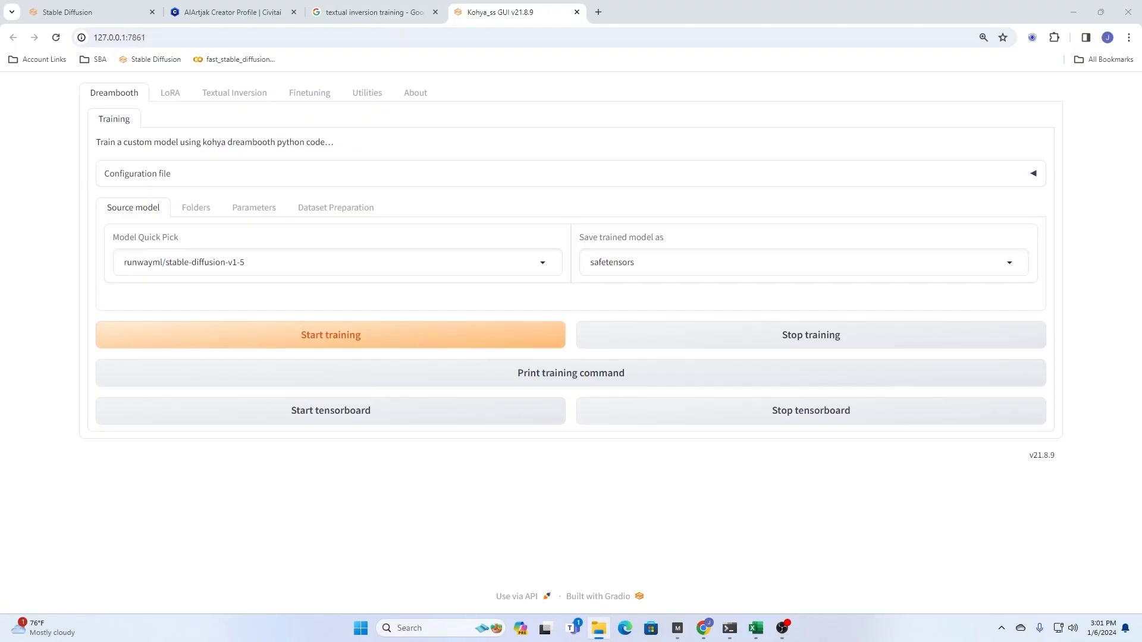
{"action": "left_click_drag", "start_coordinate": [1141, 142], "coordinate": [659, 93]}
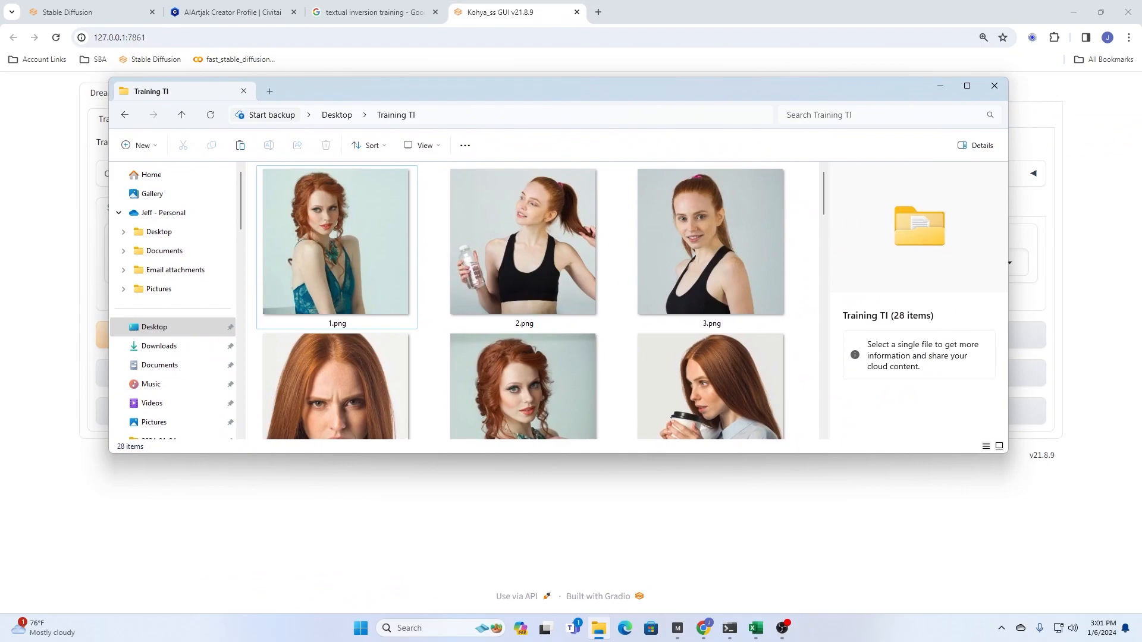
{"action": "left_click", "coordinate": [967, 86]}
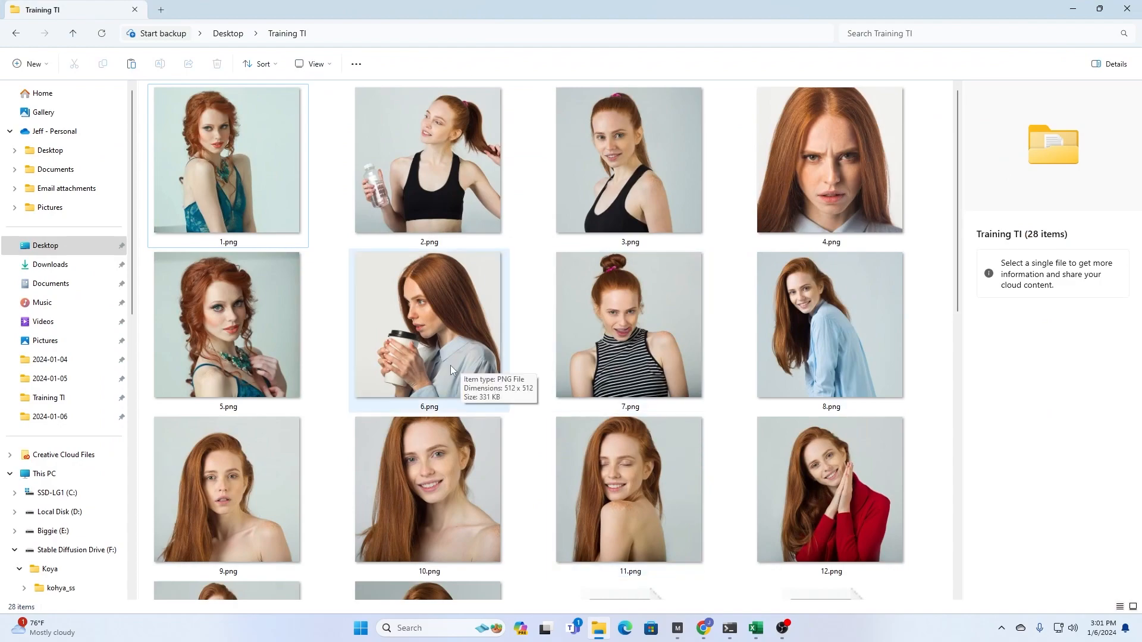
{"action": "scroll", "coordinate": [377, 361], "scroll_direction": "down", "scroll_amount": 4}
{"action": "scroll", "coordinate": [377, 361], "scroll_direction": "up", "scroll_amount": 4}
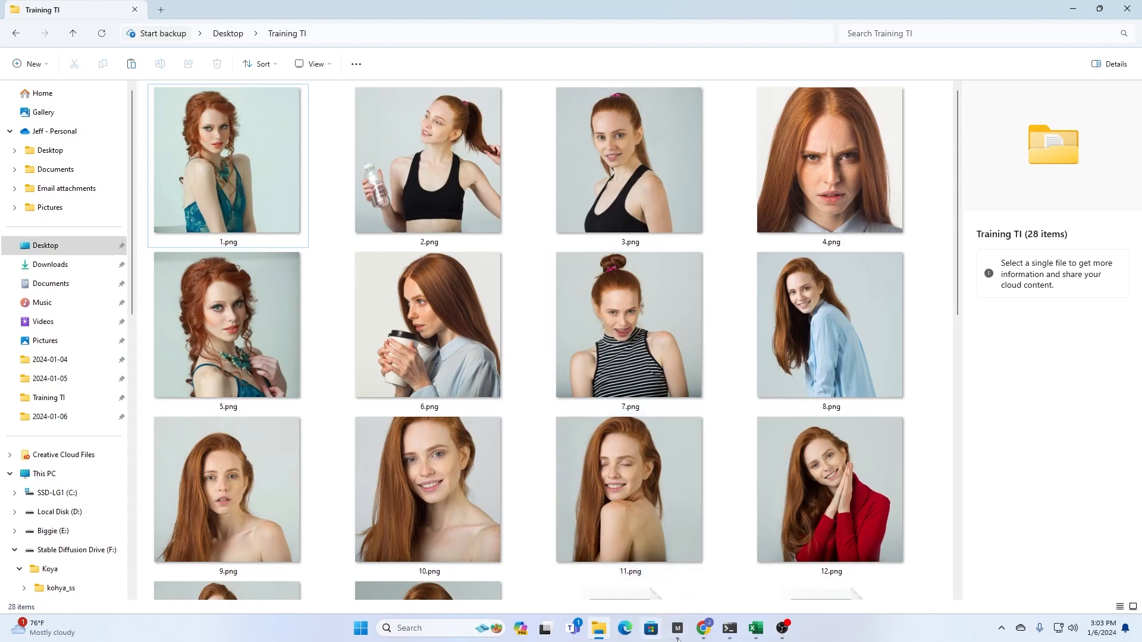
- Switch to the Stable Diffusion web UI and examine its embedding creation settings and the Caption options under Extras
{"action": "left_click", "coordinate": [710, 635]}
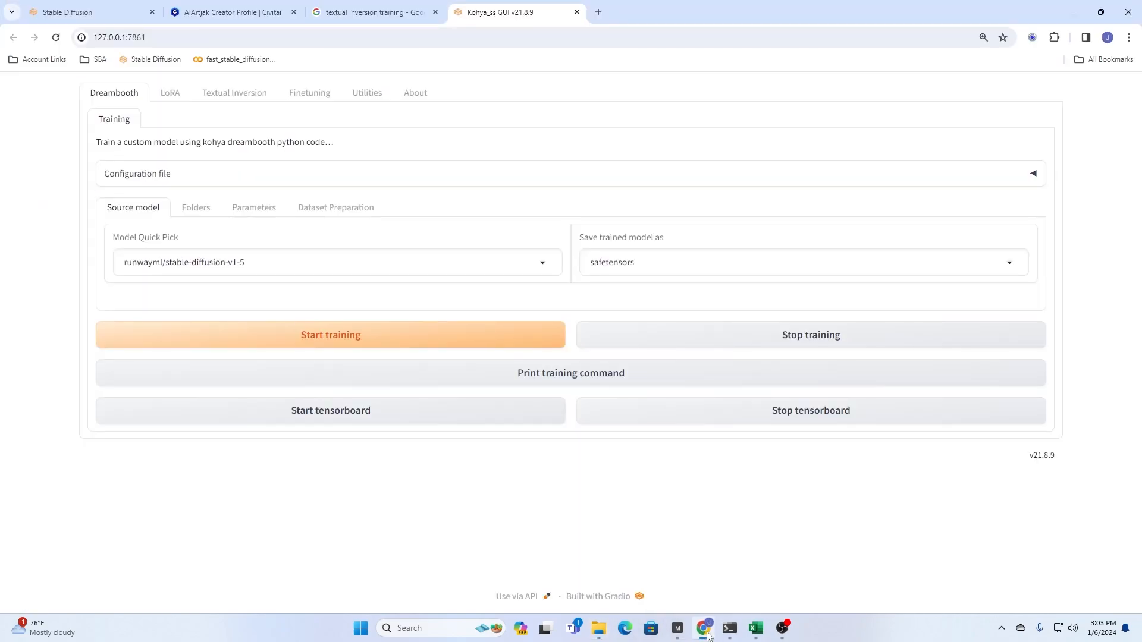
{"action": "left_click", "coordinate": [87, 16]}
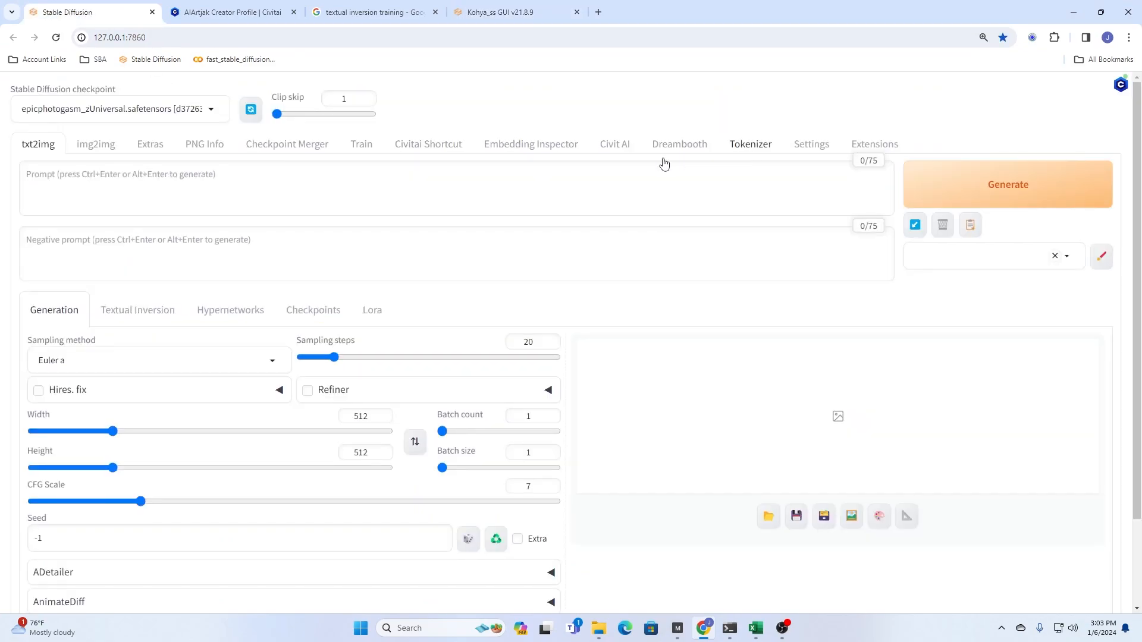
{"action": "left_click", "coordinate": [362, 145]}
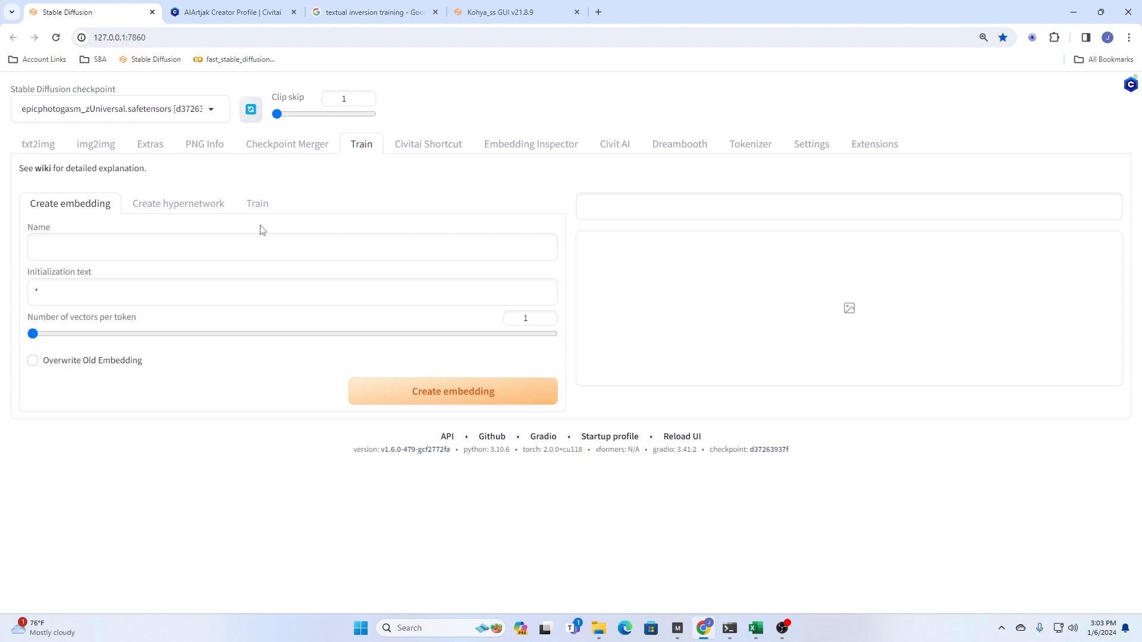
{"action": "left_click", "coordinate": [152, 147]}
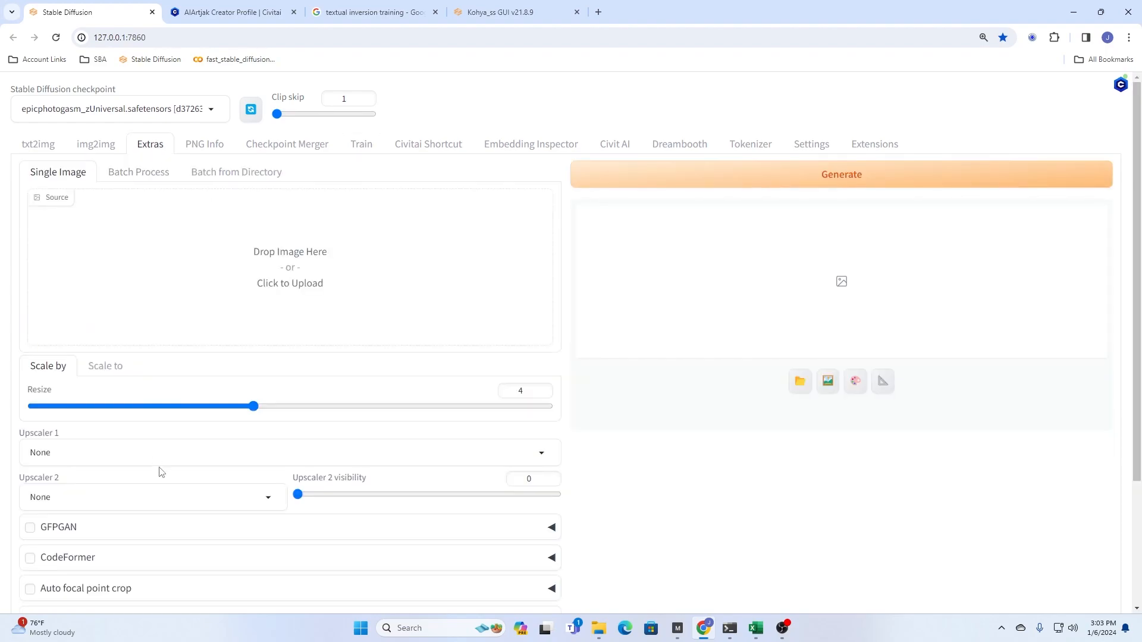
{"action": "scroll", "coordinate": [185, 482], "scroll_direction": "down", "scroll_amount": 1}
{"action": "scroll", "coordinate": [184, 482], "scroll_direction": "down", "scroll_amount": 2}
{"action": "left_click", "coordinate": [50, 484]}
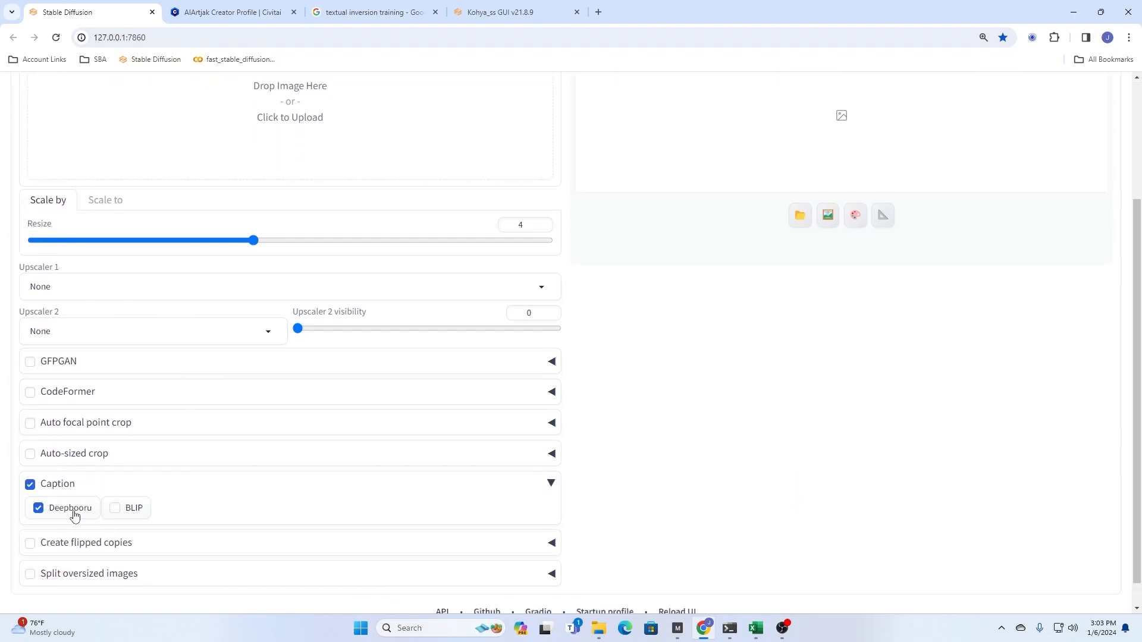
{"action": "left_click", "coordinate": [54, 486]}
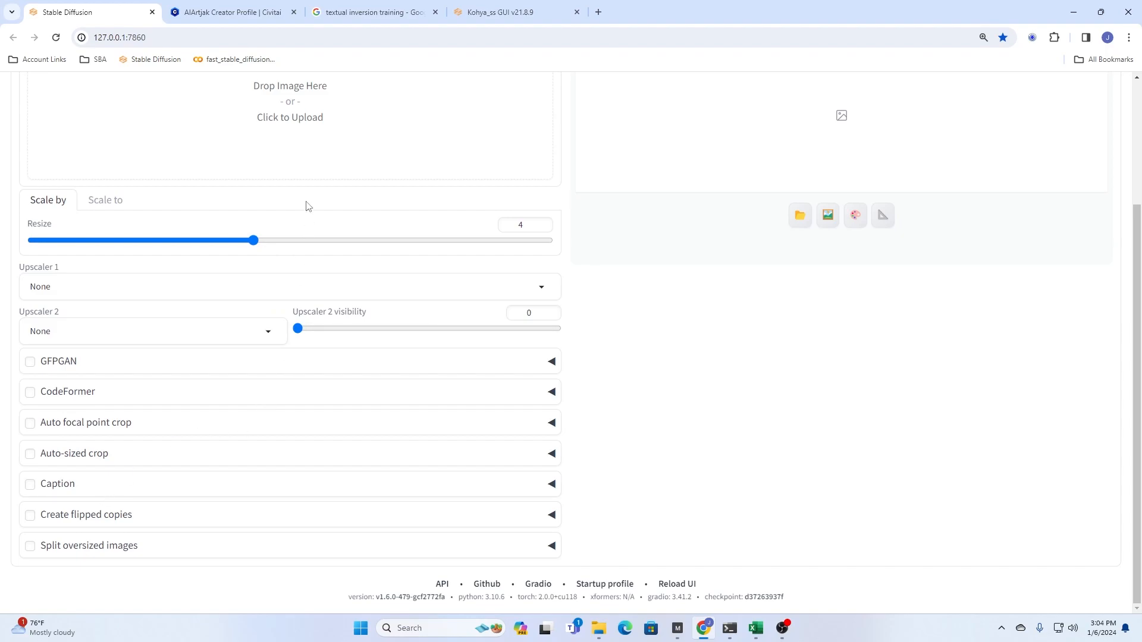
- Switch to the Kohya_ss GUI and set the Desktop folder Tut1 as the image folder for basic captioning
{"action": "left_click", "coordinate": [475, 12]}
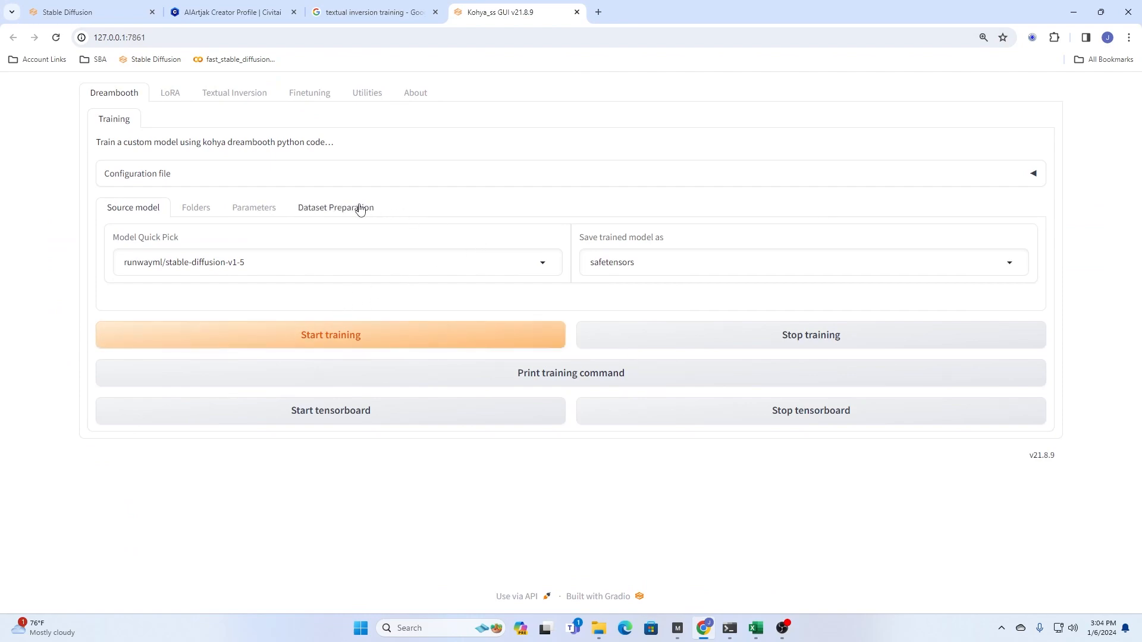
{"action": "left_click", "coordinate": [239, 98]}
{"action": "left_click", "coordinate": [368, 100]}
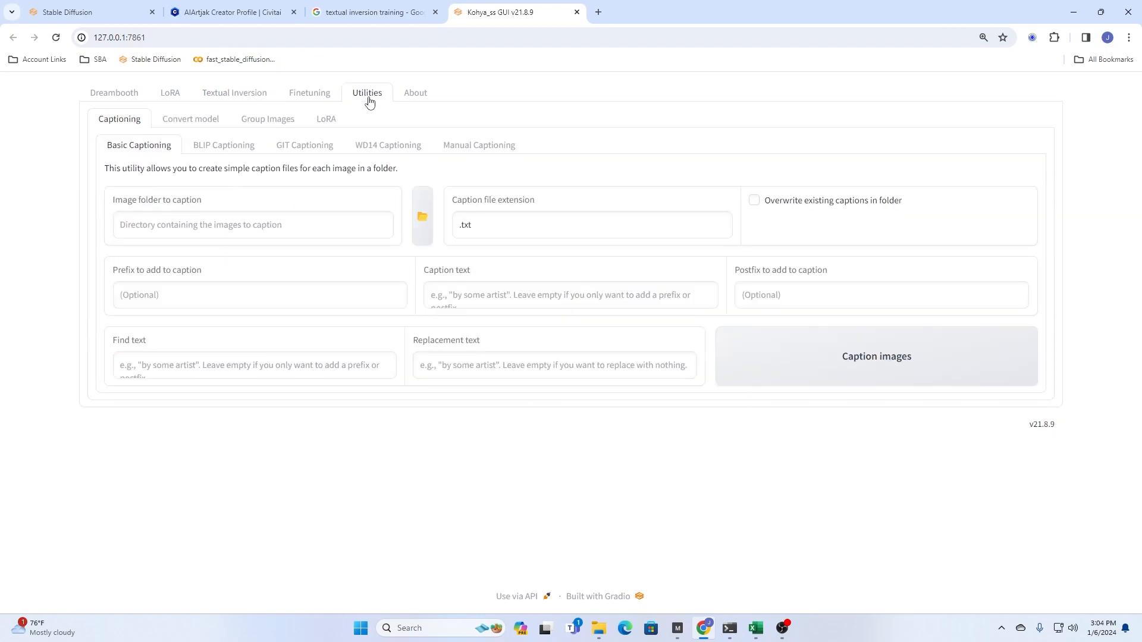
{"action": "left_click", "coordinate": [428, 224]}
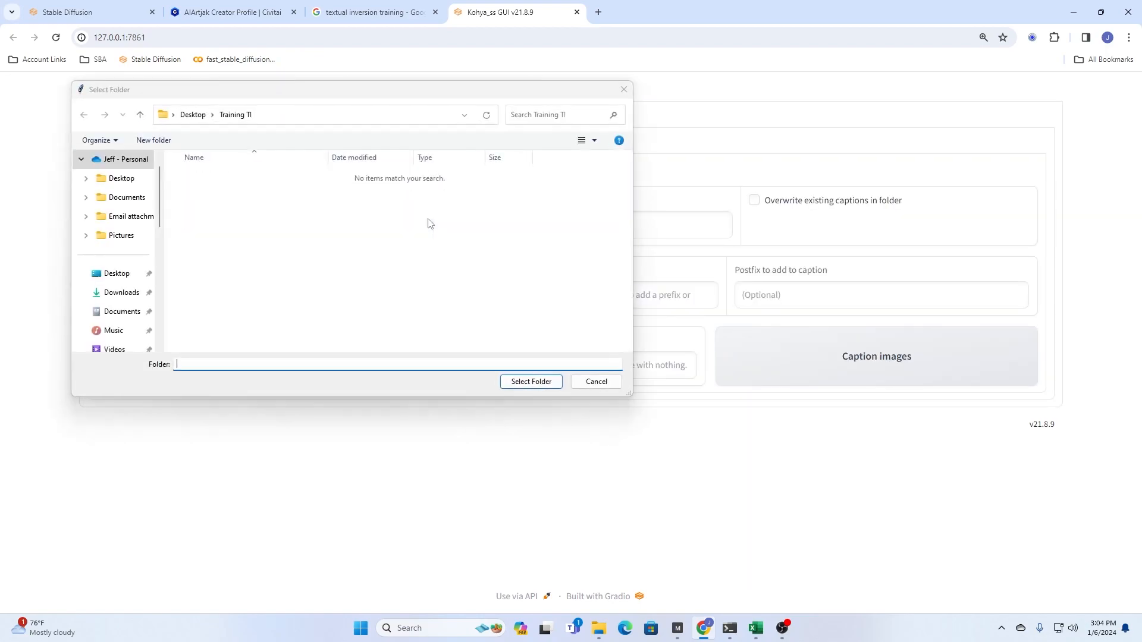
{"action": "left_click", "coordinate": [193, 115]}
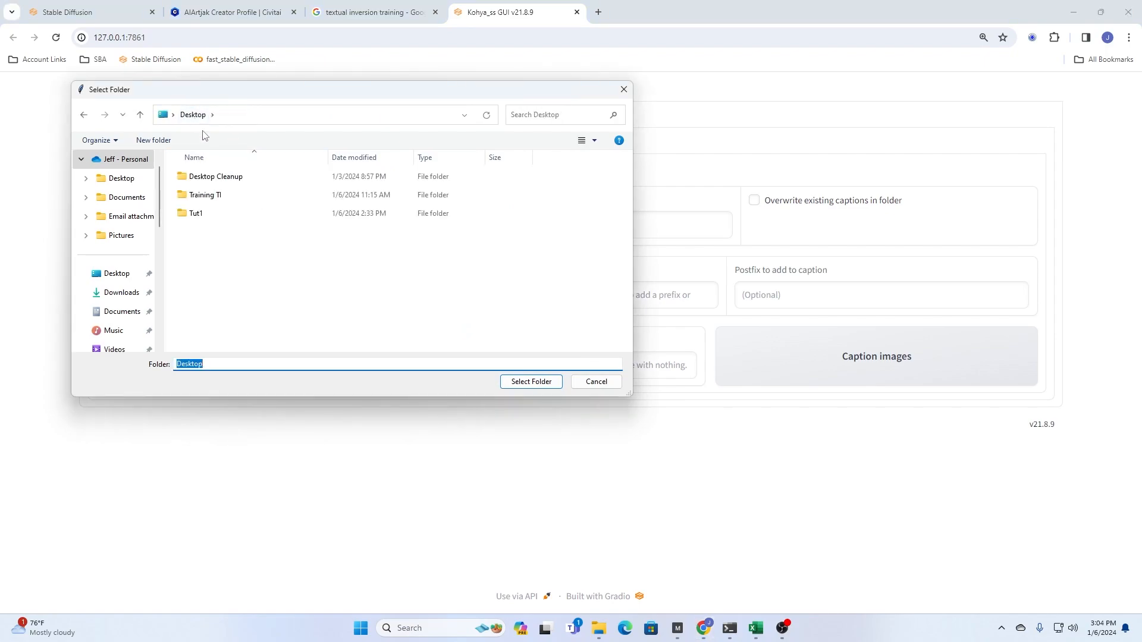
{"action": "double_click", "coordinate": [190, 214]}
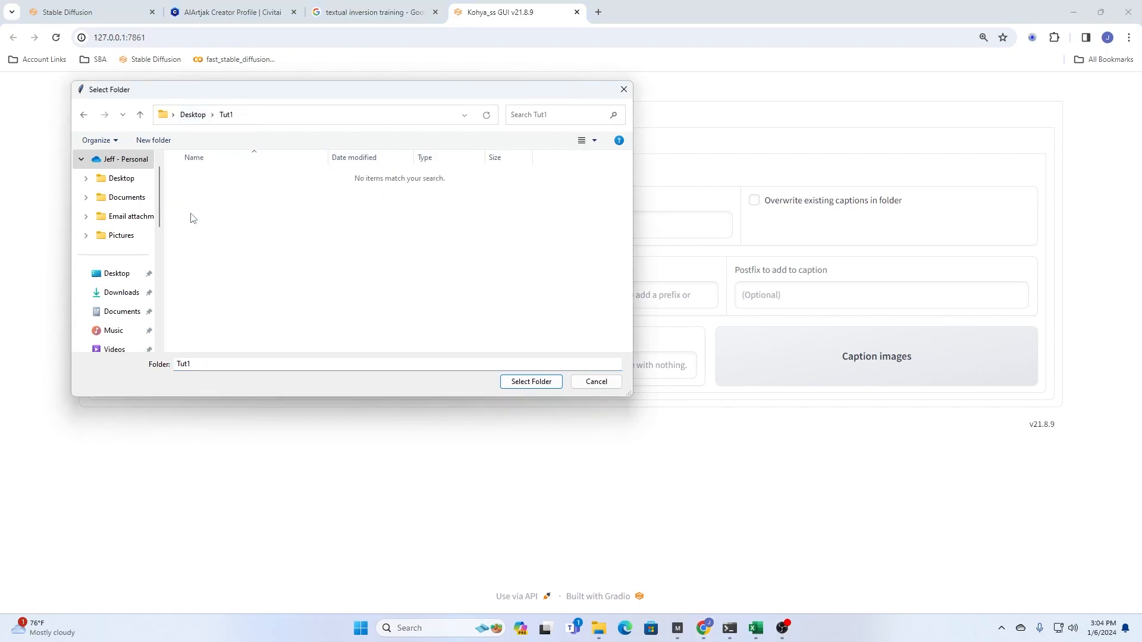
{"action": "left_click", "coordinate": [523, 382]}
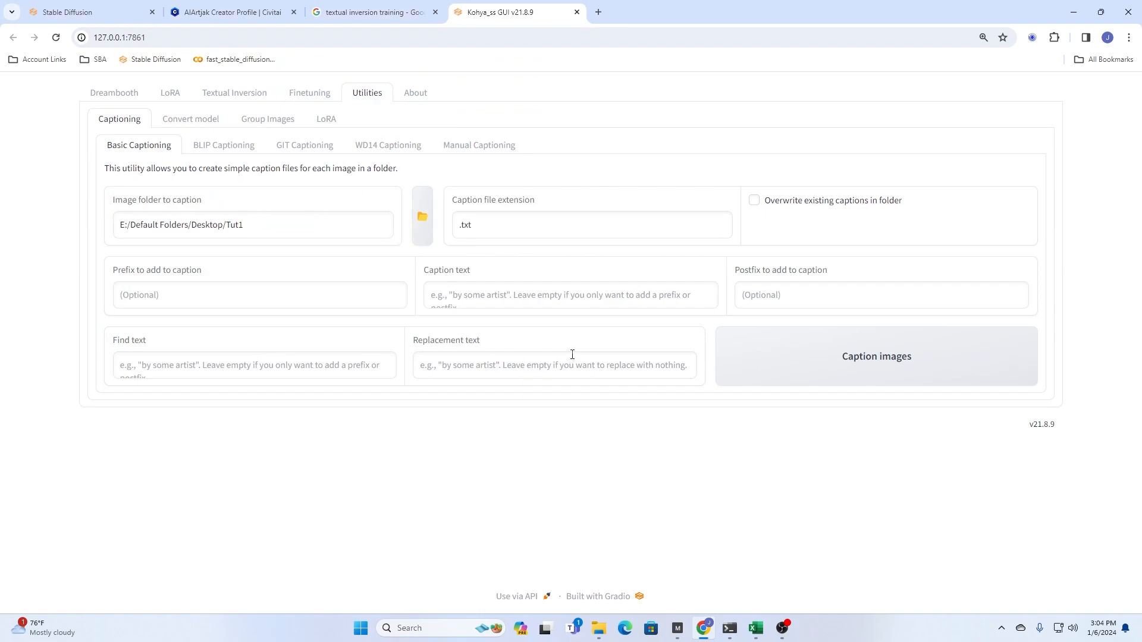
- Set Tut1 as the image folder for BLIP captioning and start captioning its images
{"action": "left_click", "coordinate": [208, 148]}
{"action": "left_click", "coordinate": [1026, 218]}
{"action": "left_click", "coordinate": [566, 402]}
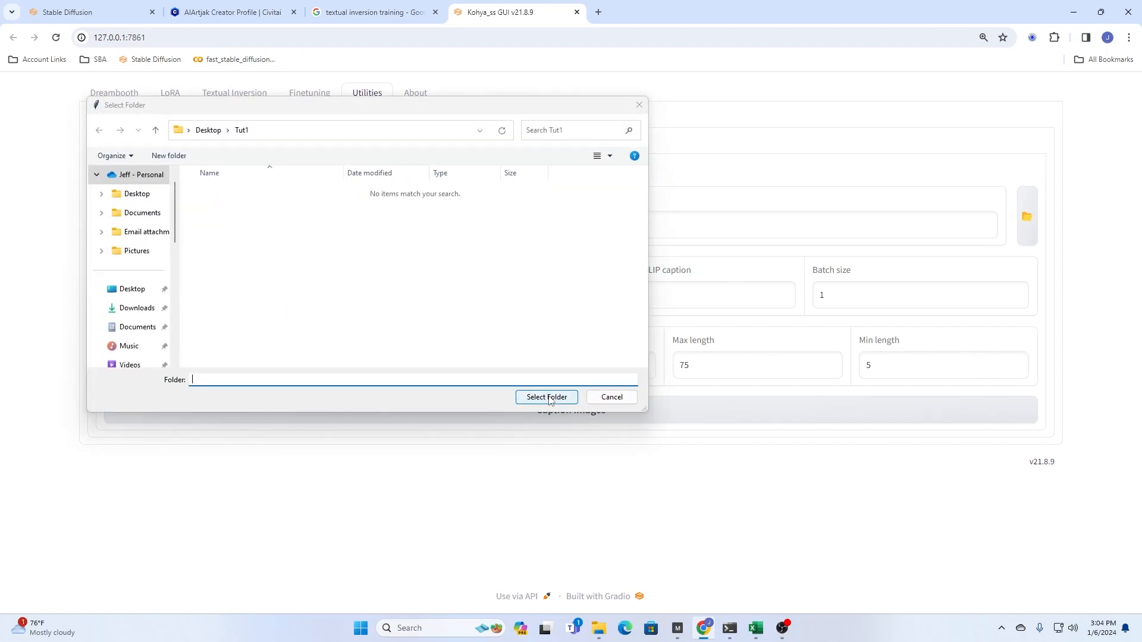
{"action": "left_click", "coordinate": [581, 417]}
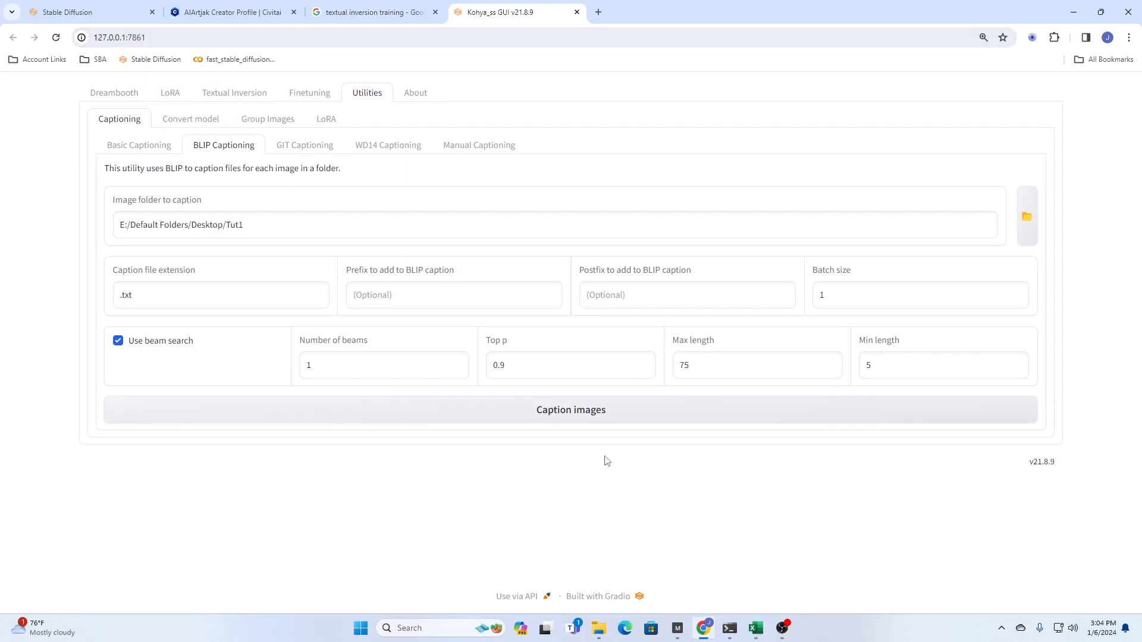
- Switch to File Explorer and open the Tut1 folder on the Desktop to check its files
{"action": "mouse_move", "coordinate": [601, 633]}
{"action": "left_click", "coordinate": [603, 560]}
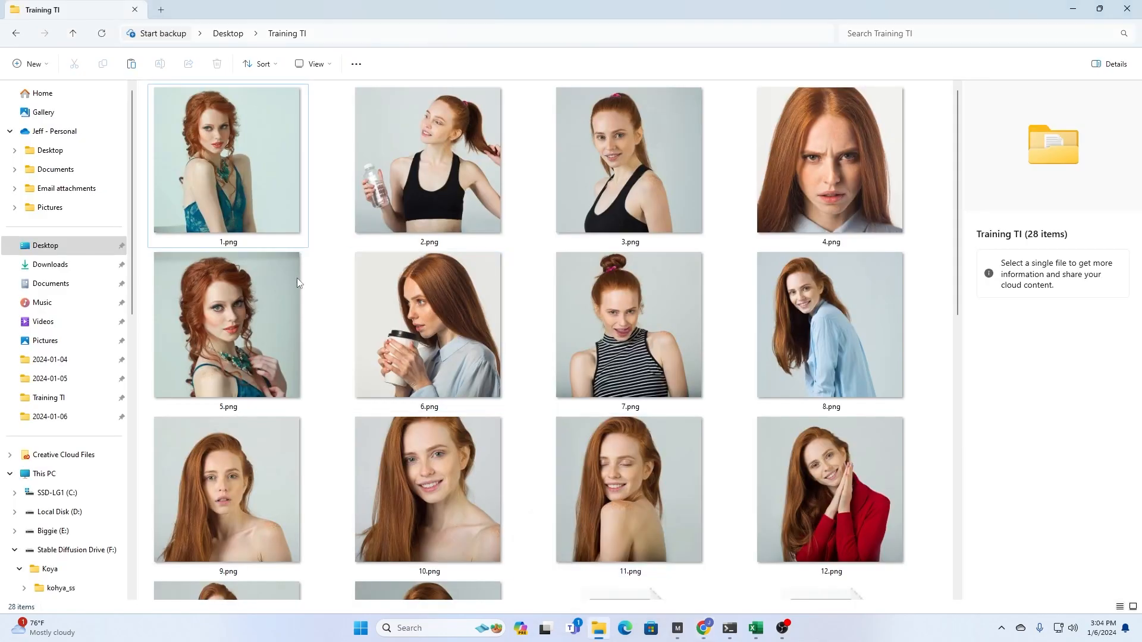
{"action": "left_click", "coordinate": [16, 34]}
{"action": "left_click", "coordinate": [172, 144]}
{"action": "double_click", "coordinate": [171, 144]}
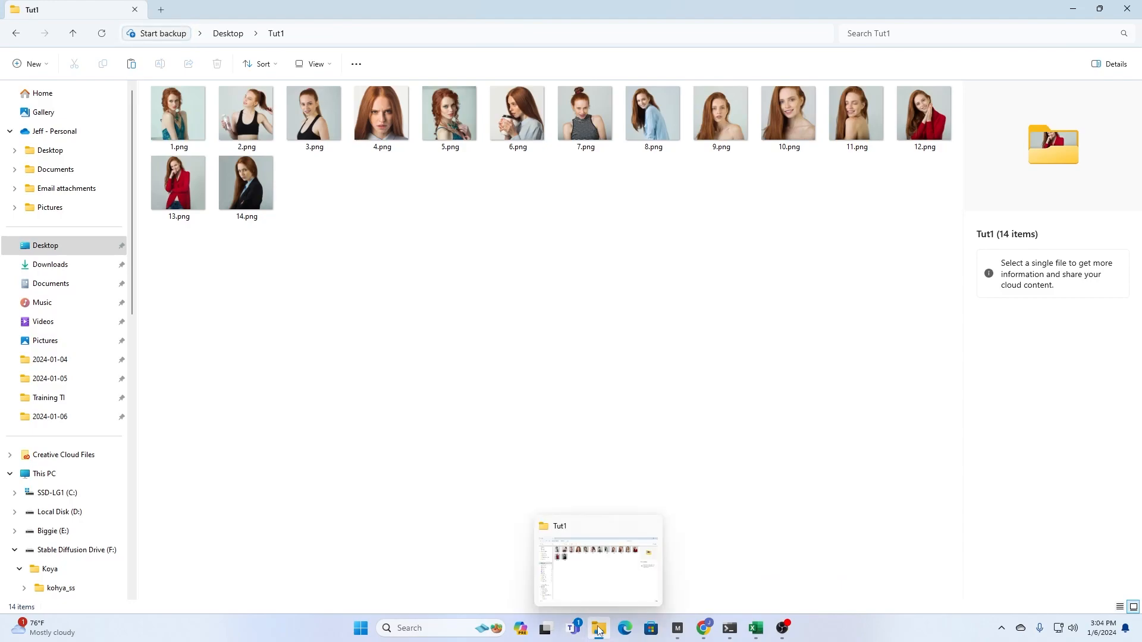
- Return to the Kohya_ss GUI and check the captioning progress in its command window
{"action": "left_click", "coordinate": [699, 633]}
{"action": "left_click", "coordinate": [887, 366]}
{"action": "left_click", "coordinate": [498, 413]}
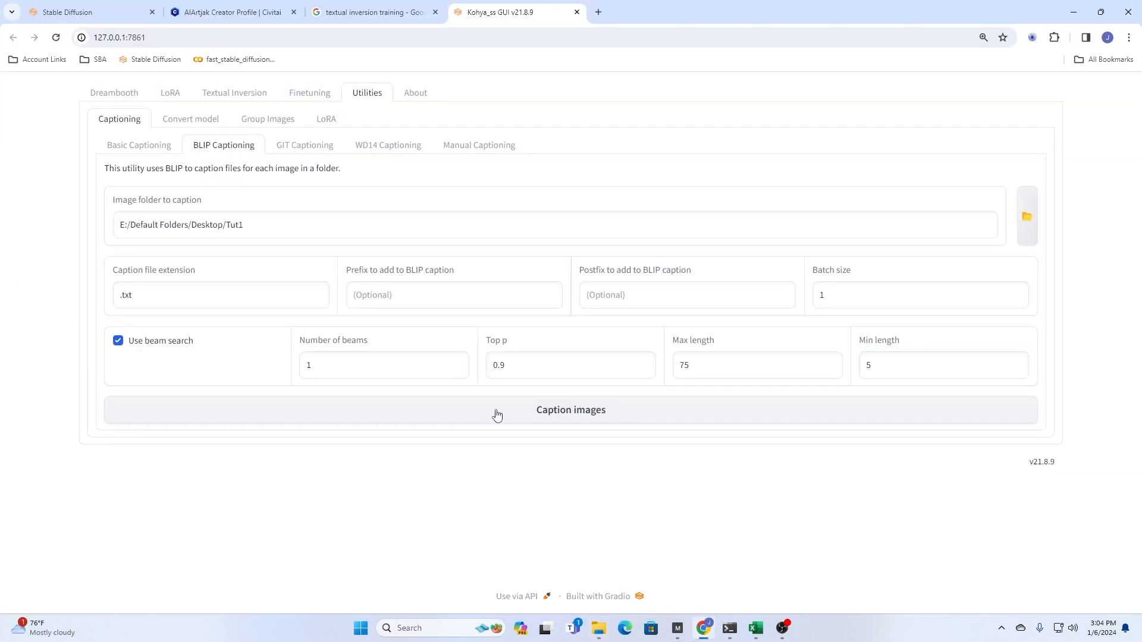
{"action": "mouse_move", "coordinate": [730, 628]}
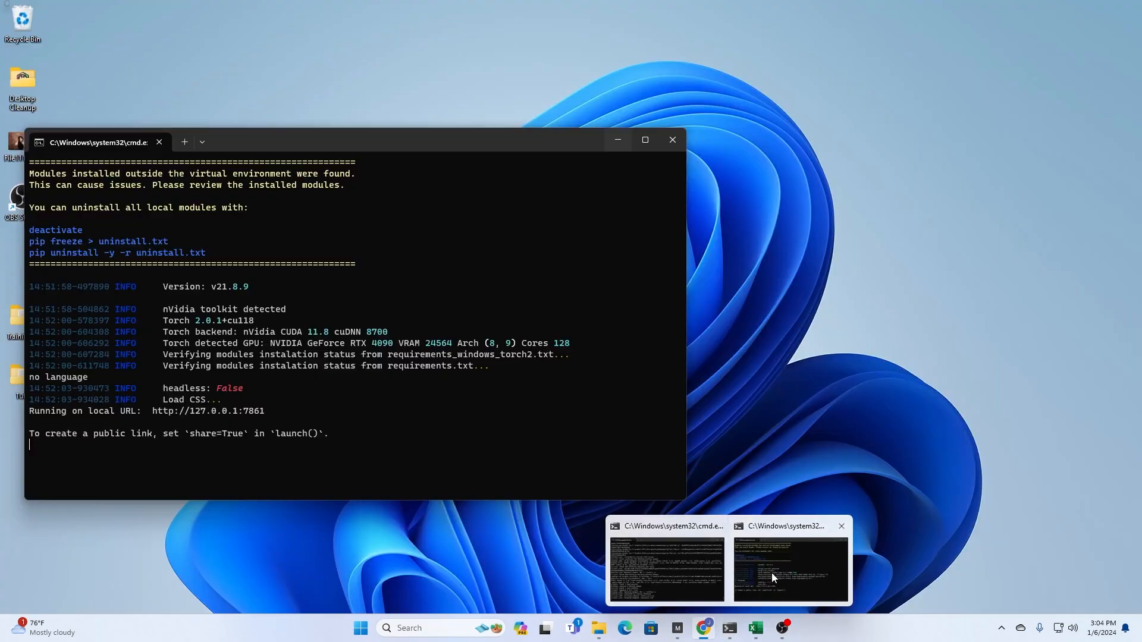
{"action": "left_click", "coordinate": [772, 573]}
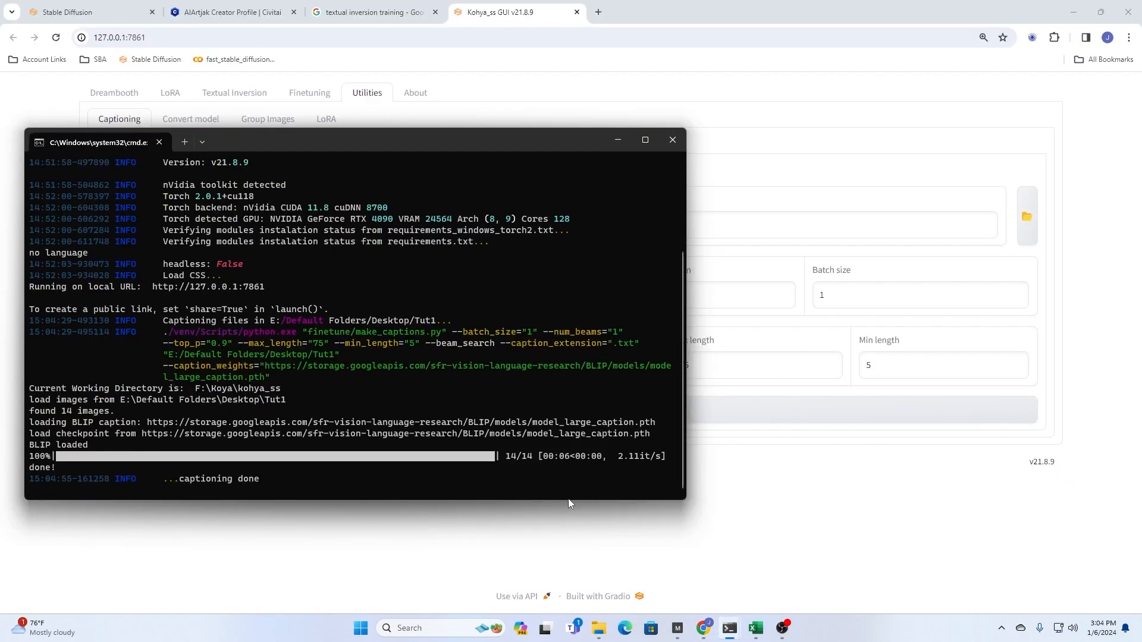
{"action": "left_click", "coordinate": [877, 531]}
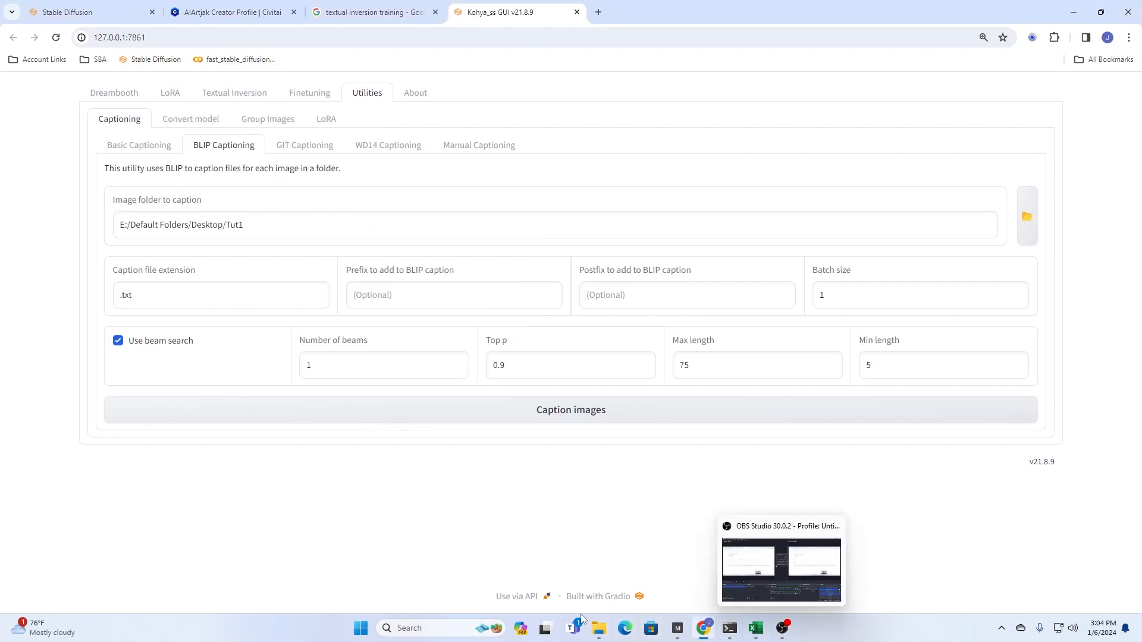
- Open 1.txt and 1.png from the Tut1 folder to compare the generated caption with its image
{"action": "left_click", "coordinate": [601, 632]}
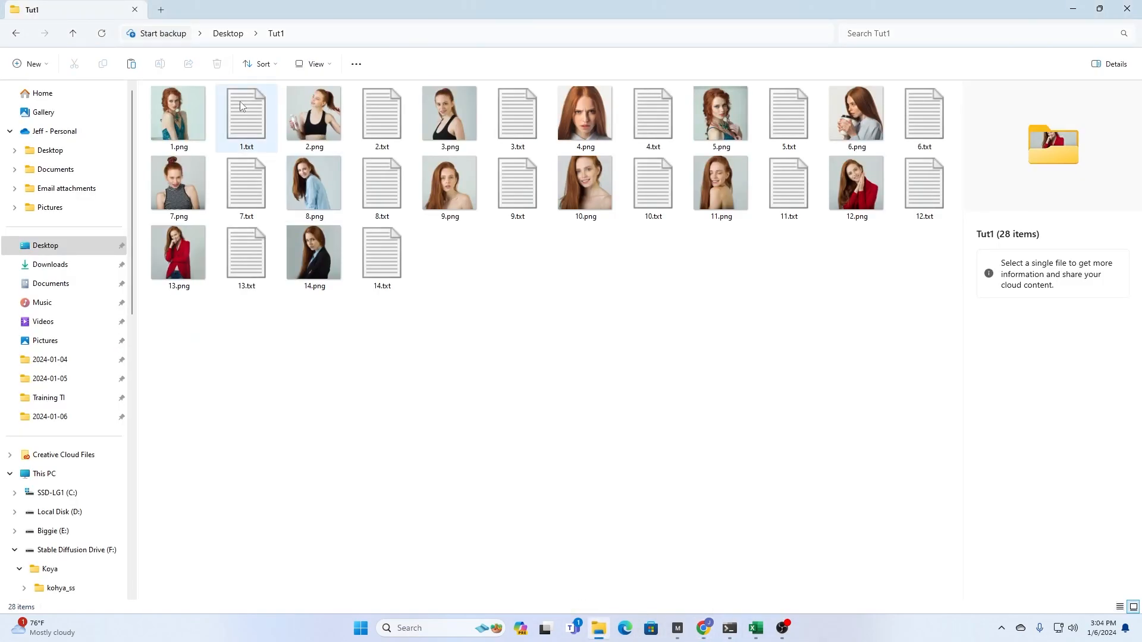
{"action": "double_click", "coordinate": [243, 119]}
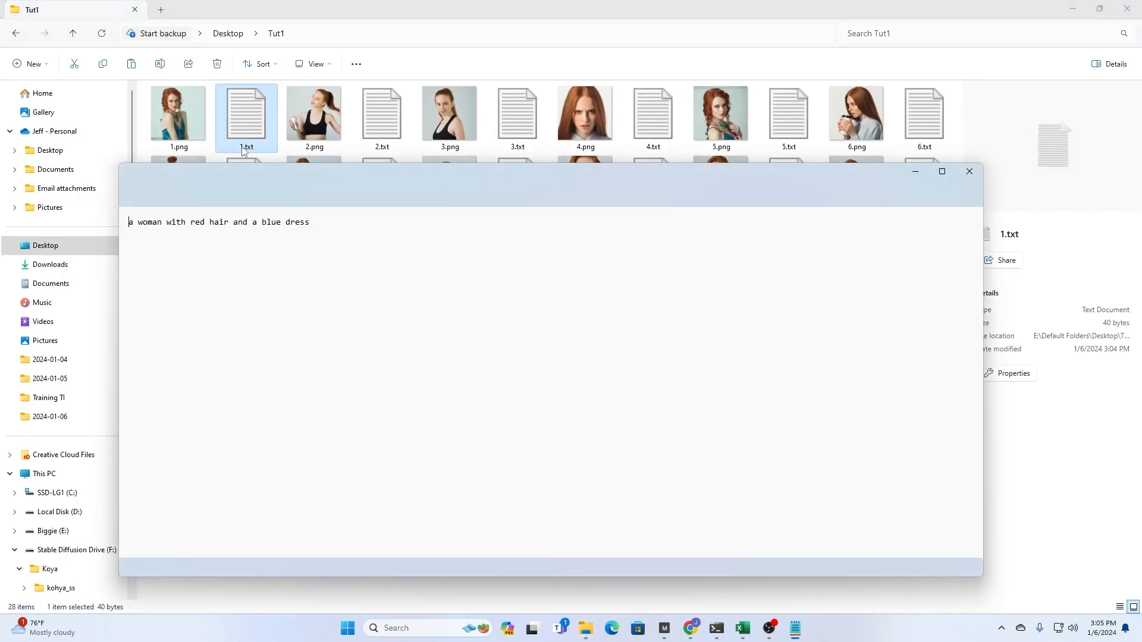
{"action": "double_click", "coordinate": [186, 119]}
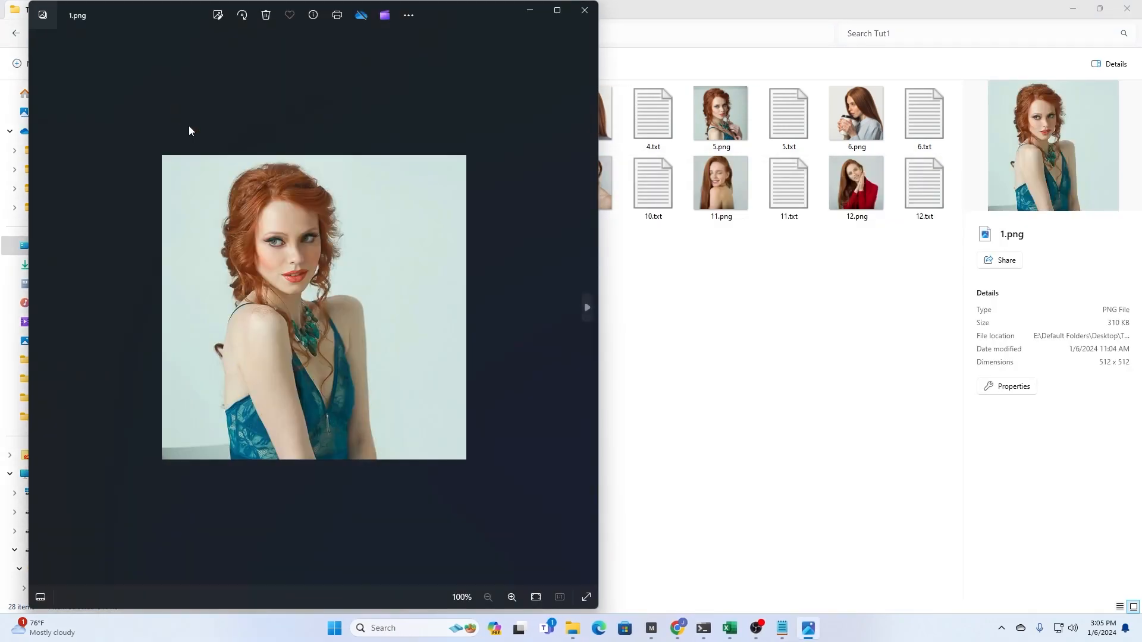
{"action": "left_click", "coordinate": [781, 629]}
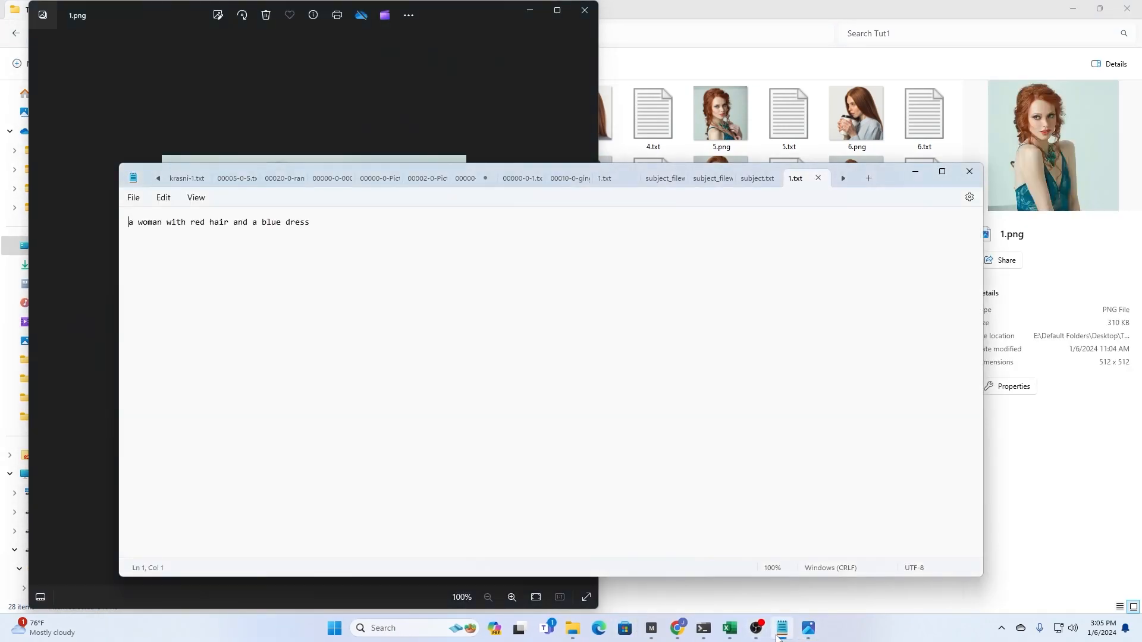
{"action": "left_click_drag", "start_coordinate": [398, 169], "coordinate": [787, 155]}
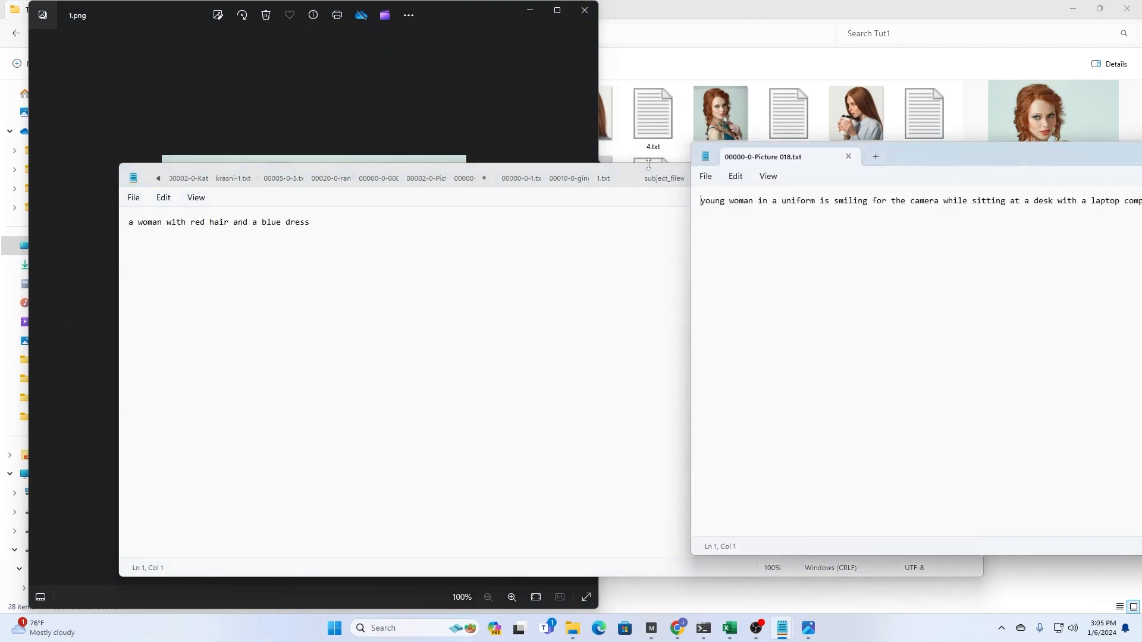
{"action": "left_click_drag", "start_coordinate": [1116, 158], "coordinate": [576, 206]}
{"action": "left_click", "coordinate": [861, 198]}
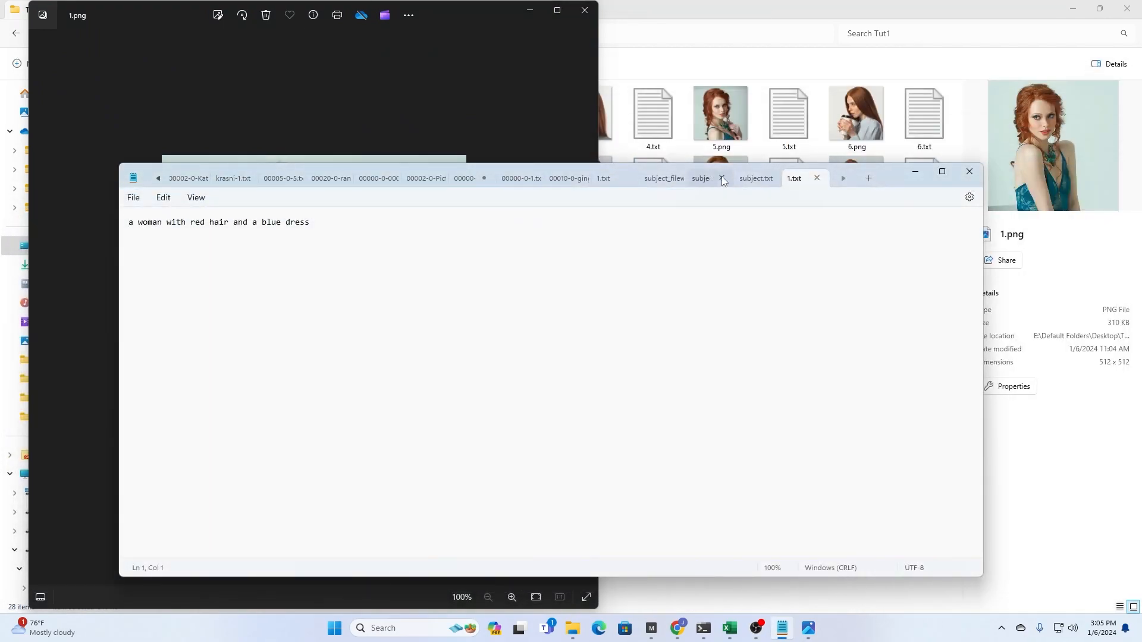
- Place the 1.txt window beside 1.png to compare the caption with the image, and close the image
{"action": "left_click_drag", "start_coordinate": [626, 167], "coordinate": [1091, 159]}
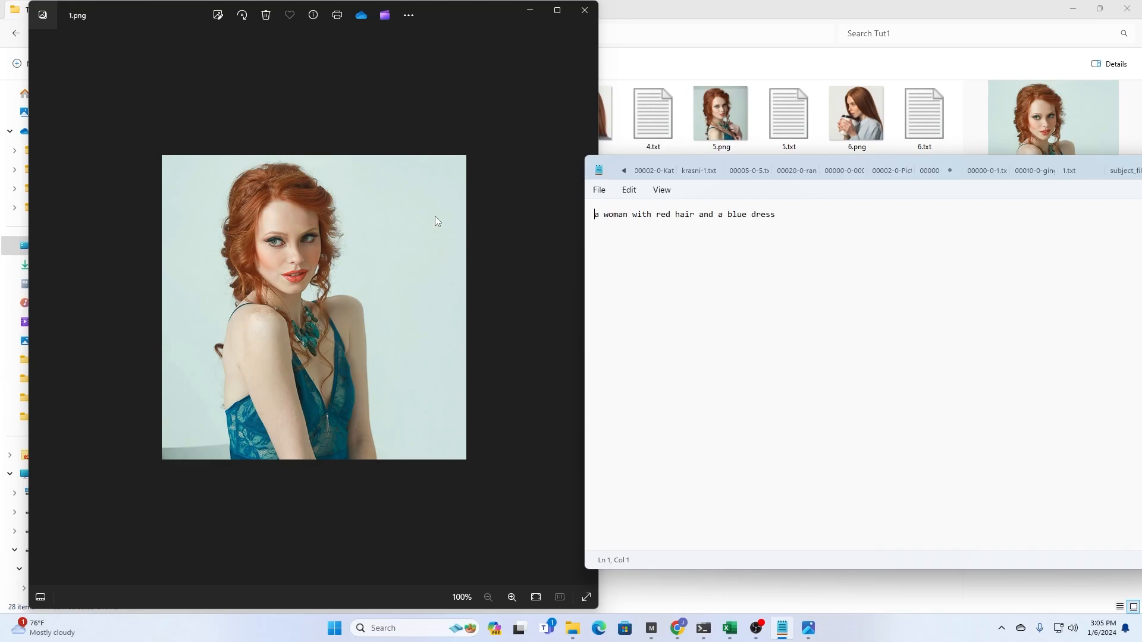
{"action": "left_click", "coordinate": [585, 13]}
{"action": "left_click", "coordinate": [585, 13]}
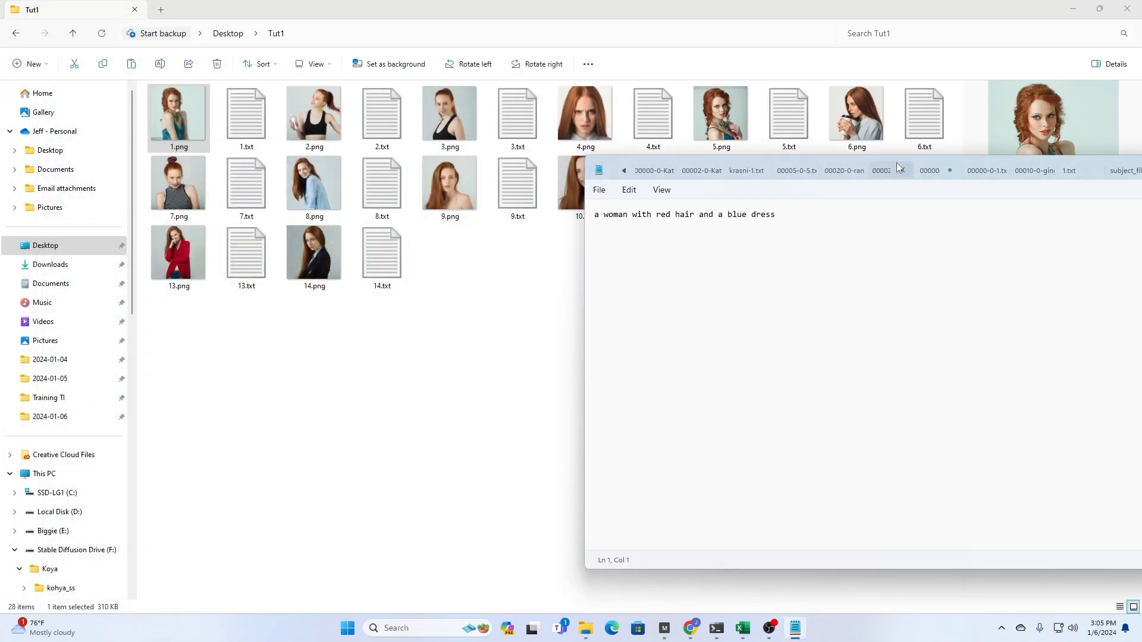
- Separate the overlapping Notepad windows and close them to clear the view of the Tut1 folder
{"action": "left_click_drag", "start_coordinate": [891, 170], "coordinate": [507, 171]}
{"action": "left_click_drag", "start_coordinate": [1084, 167], "coordinate": [627, 179]}
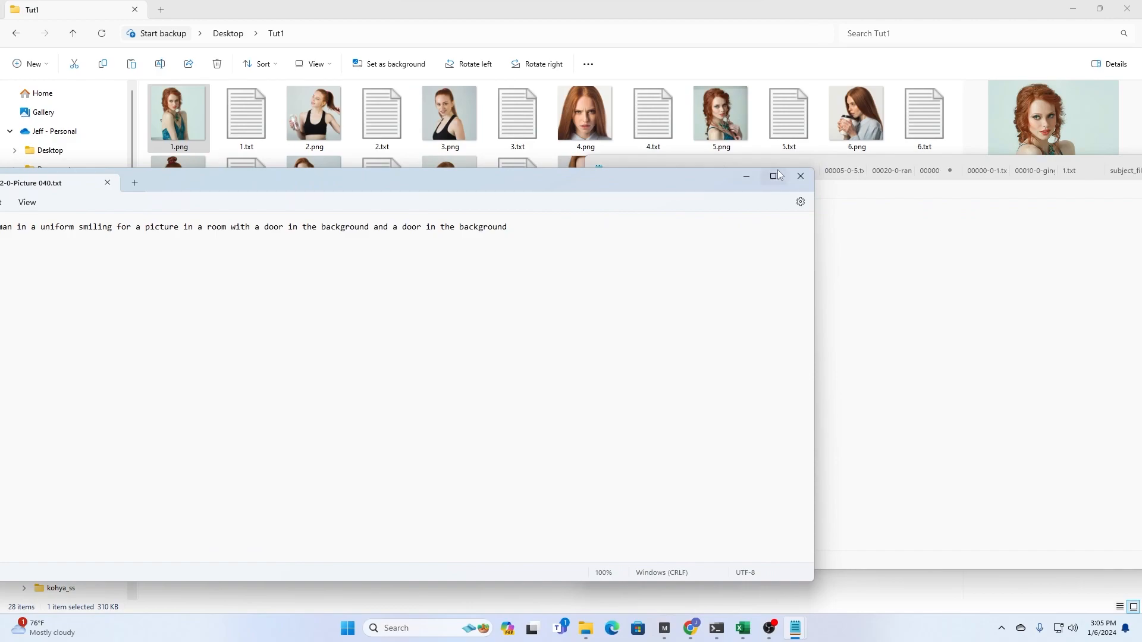
{"action": "left_click", "coordinate": [811, 178]}
{"action": "left_click_drag", "start_coordinate": [1088, 168], "coordinate": [641, 160]}
{"action": "left_click", "coordinate": [955, 161]}
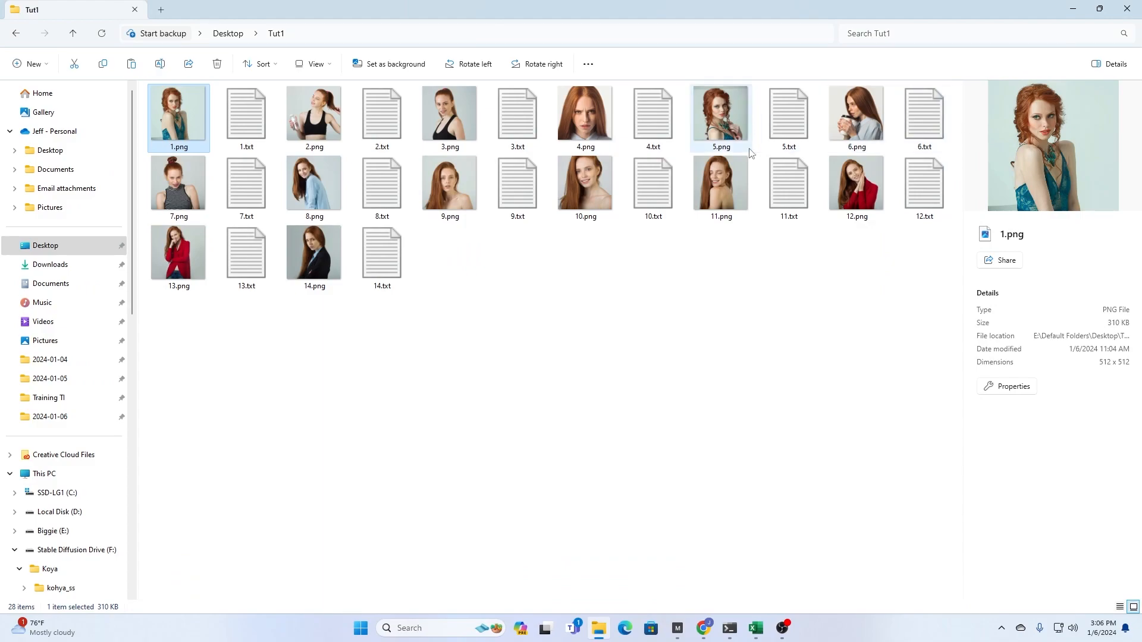
- Open 1.png and 4.txt from the Tut1 folder and arrange the caption text beside the image
{"action": "double_click", "coordinate": [177, 124]}
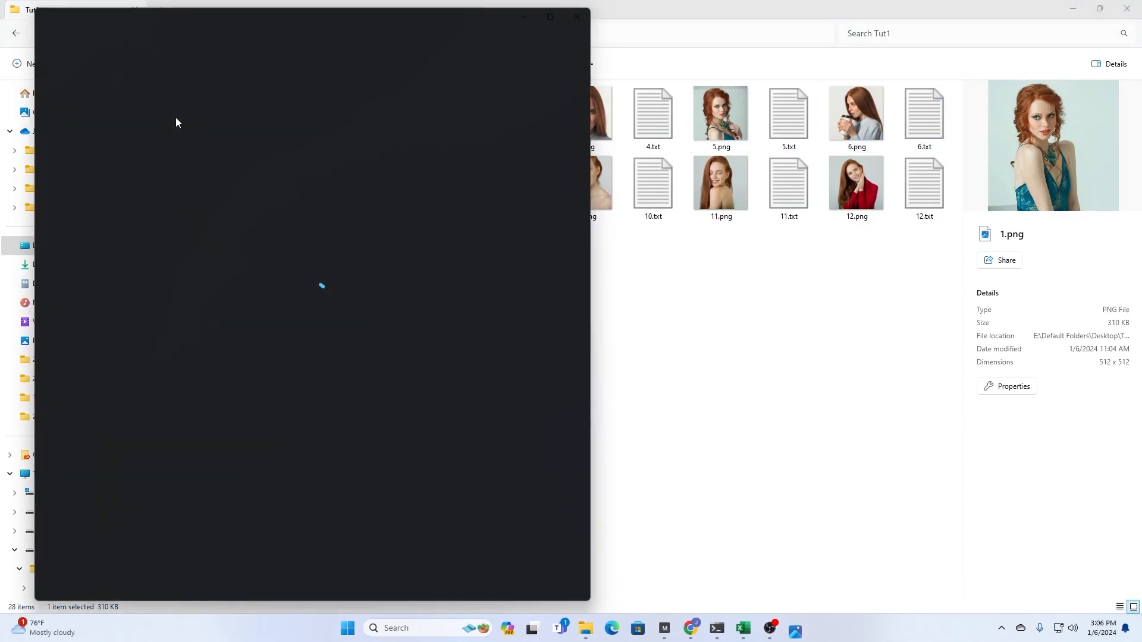
{"action": "left_click", "coordinate": [673, 106]}
{"action": "double_click", "coordinate": [673, 106]}
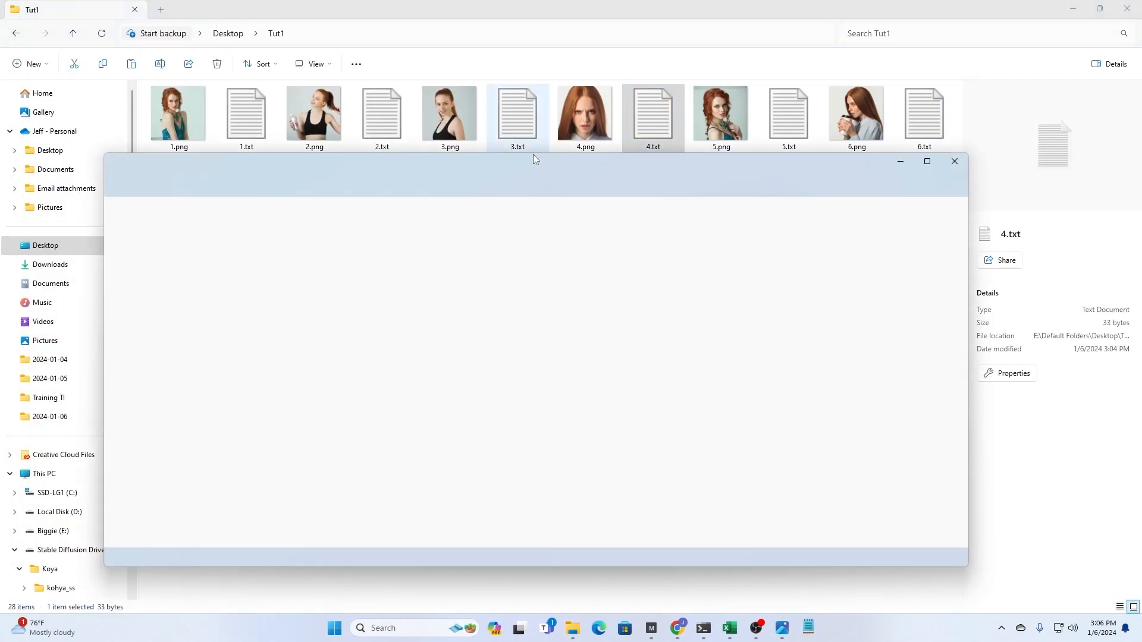
{"action": "left_click_drag", "start_coordinate": [512, 156], "coordinate": [958, 175]}
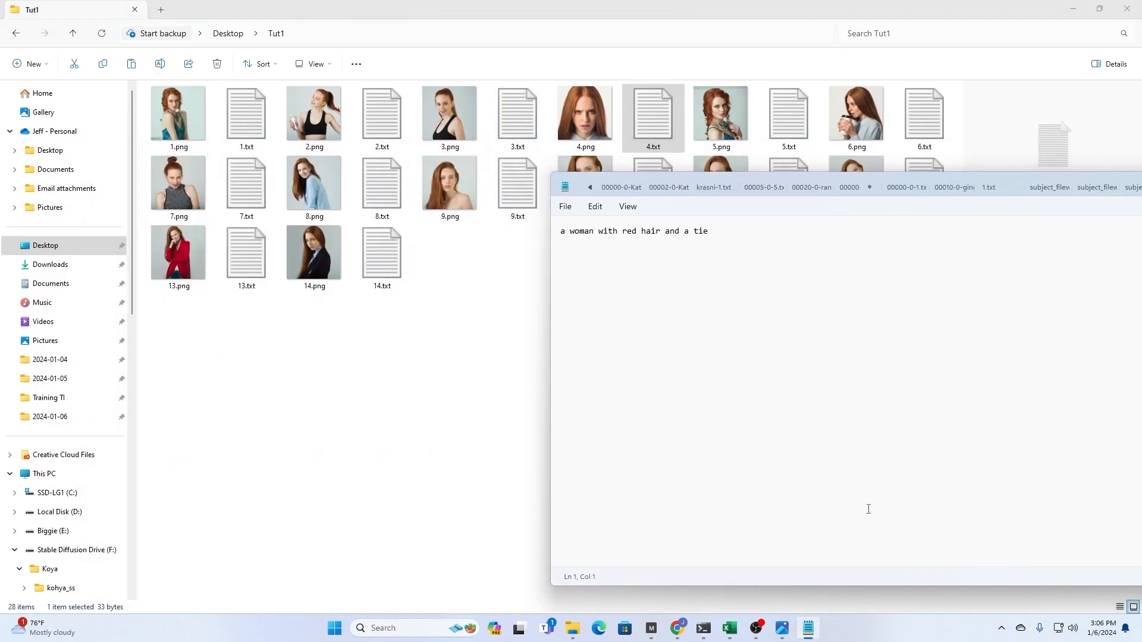
{"action": "mouse_move", "coordinate": [791, 636]}
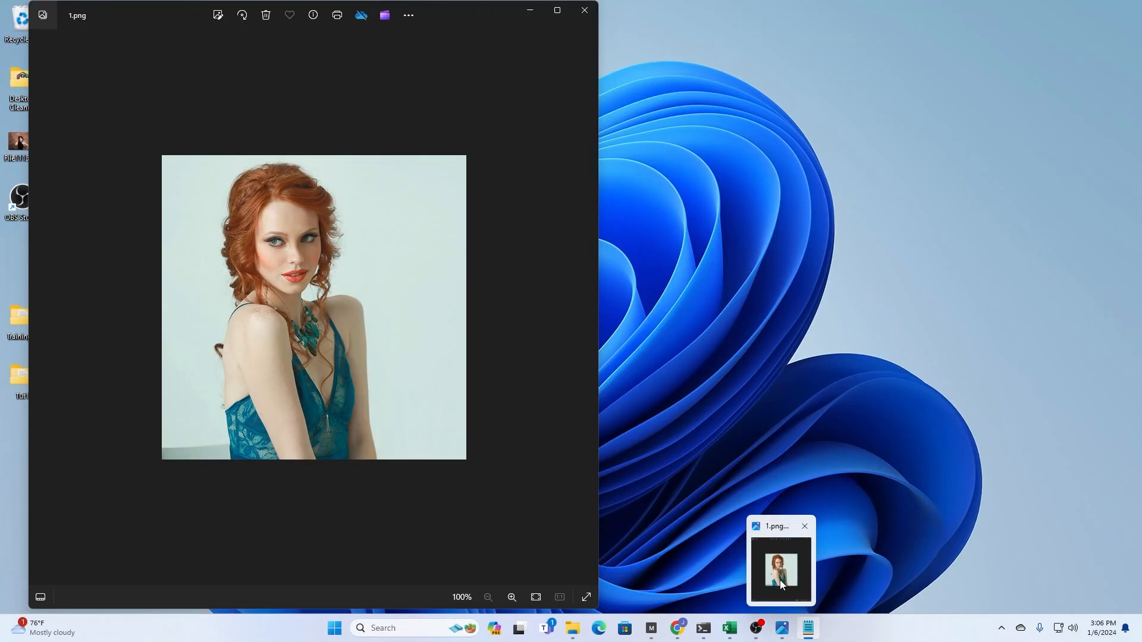
{"action": "left_click", "coordinate": [779, 580]}
{"action": "left_click_drag", "start_coordinate": [730, 176], "coordinate": [805, 159]}
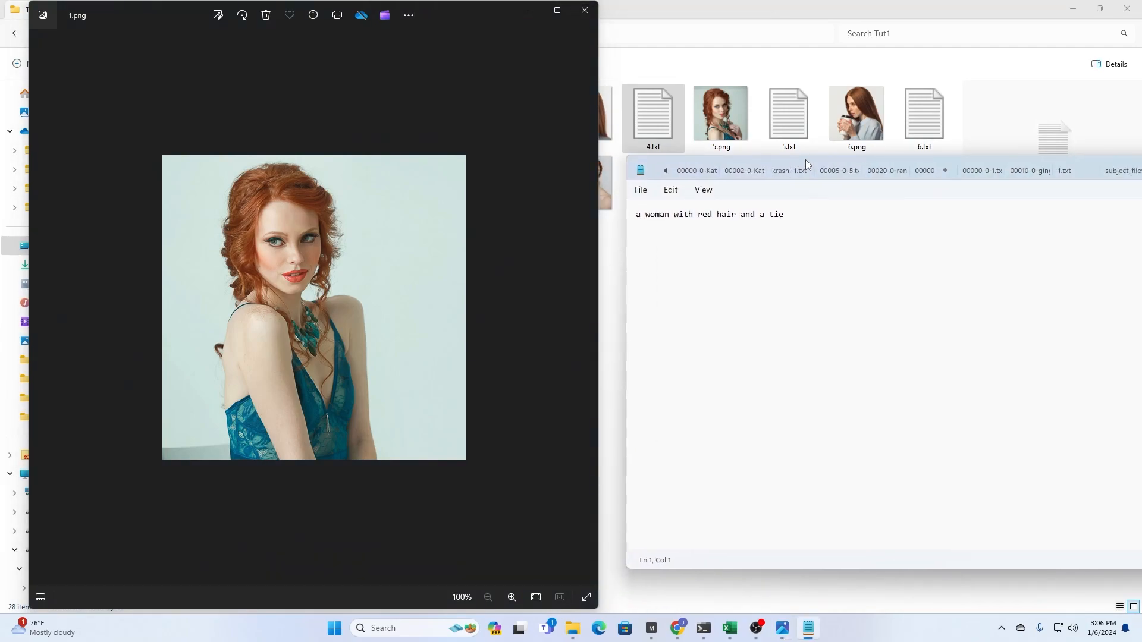
- Close the image, the 4.txt caption and the Tut1 folder window to return to the Kohya_ss GUI
{"action": "left_click", "coordinate": [584, 10]}
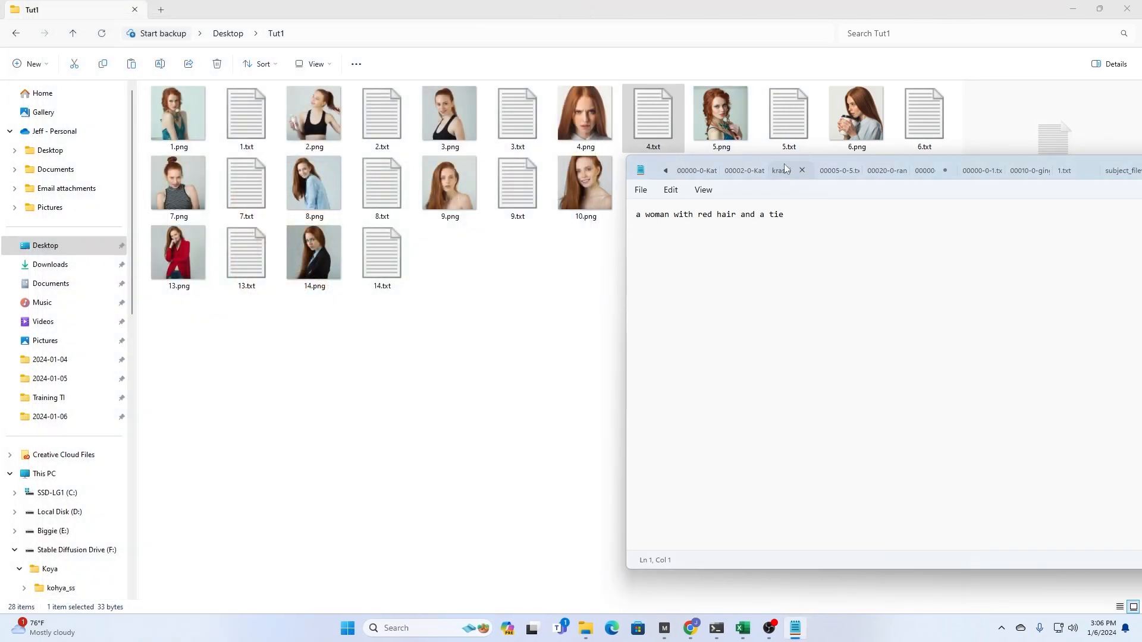
{"action": "left_click_drag", "start_coordinate": [805, 159], "coordinate": [261, 134]}
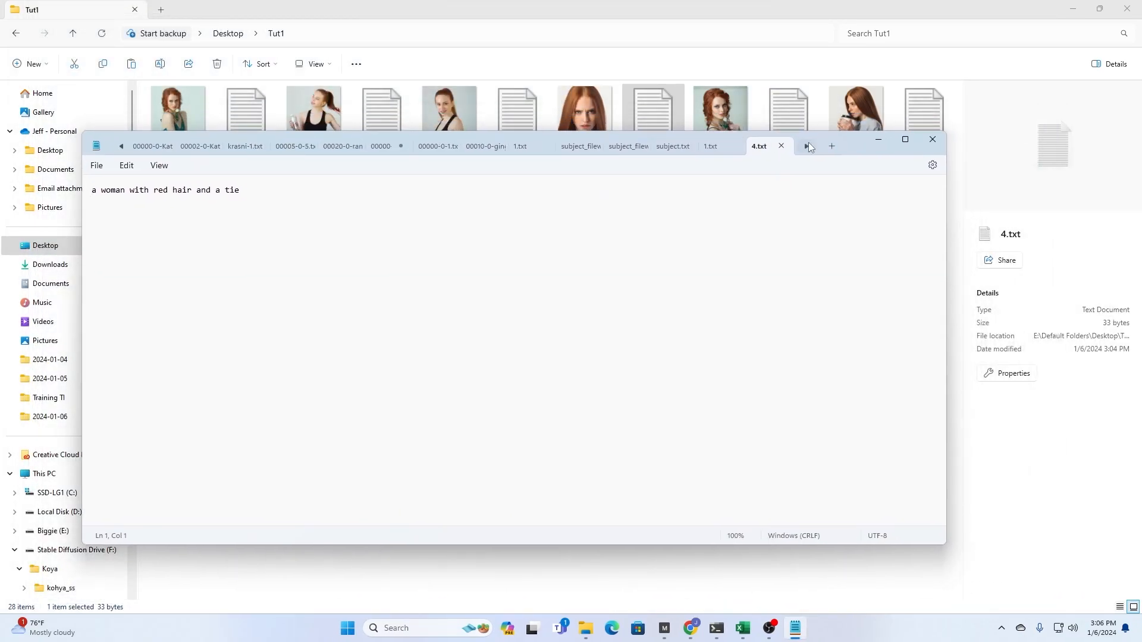
{"action": "left_click", "coordinate": [935, 142]}
{"action": "left_click", "coordinate": [1127, 9]}
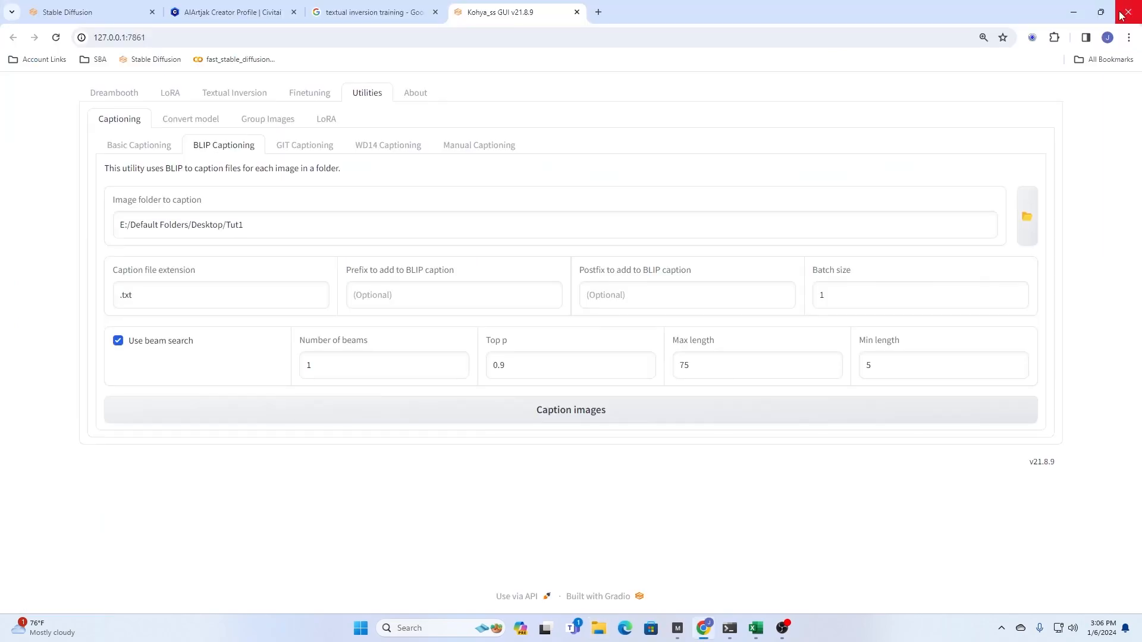
- Load the Tut1 folder in the Manual Captioning utility and review its images with their generated captions
{"action": "left_click", "coordinate": [477, 150]}
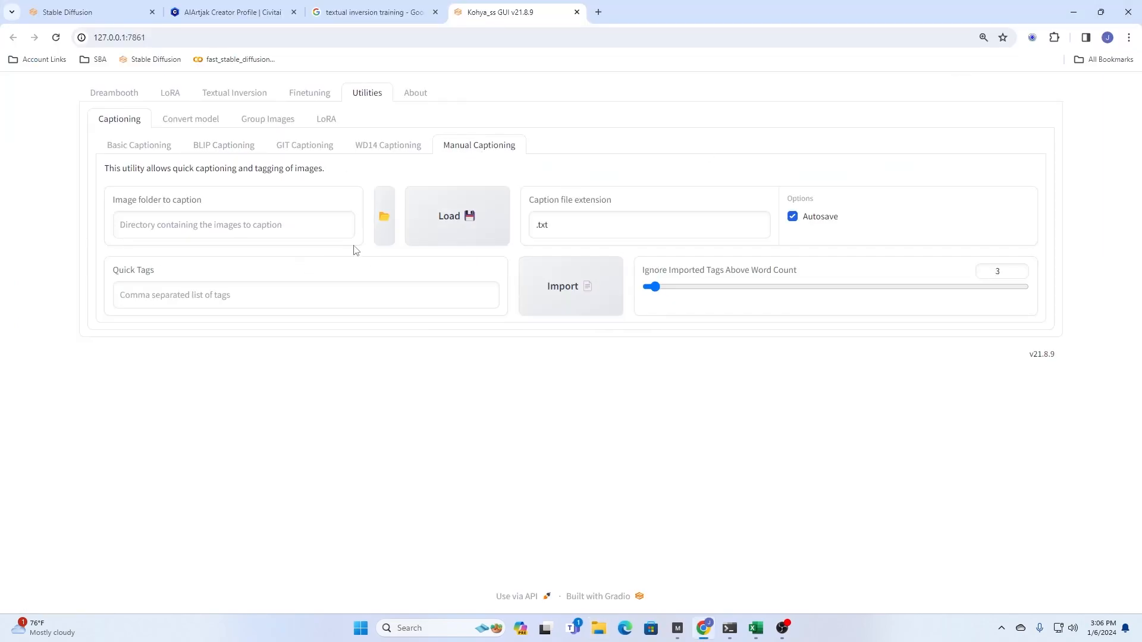
{"action": "left_click", "coordinate": [386, 220]}
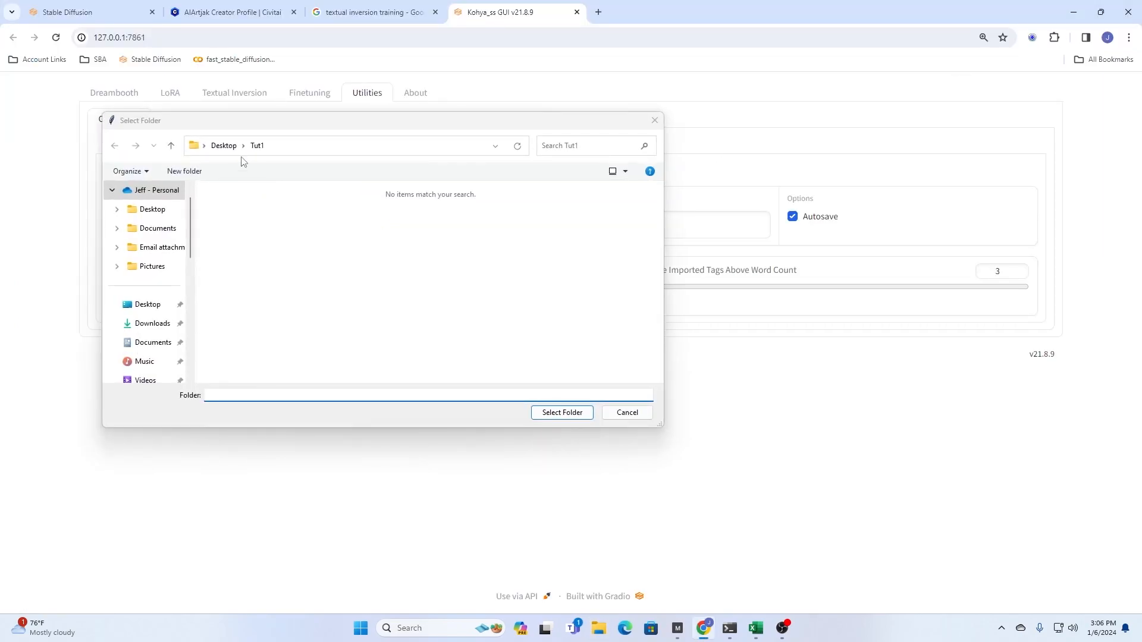
{"action": "left_click", "coordinate": [556, 412]}
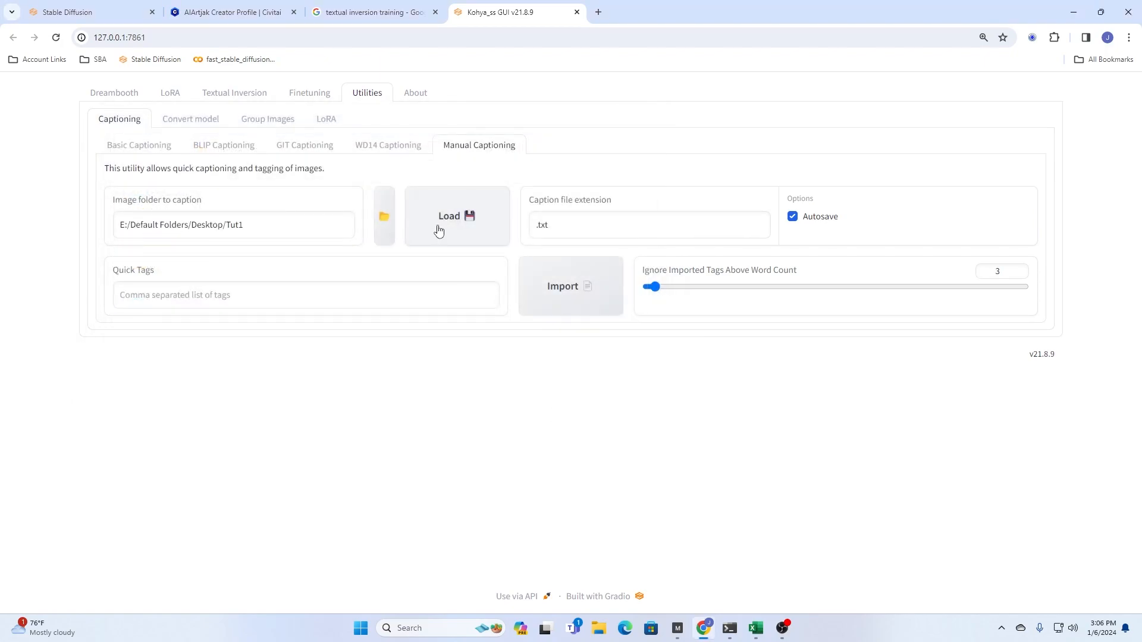
{"action": "left_click", "coordinate": [457, 216]}
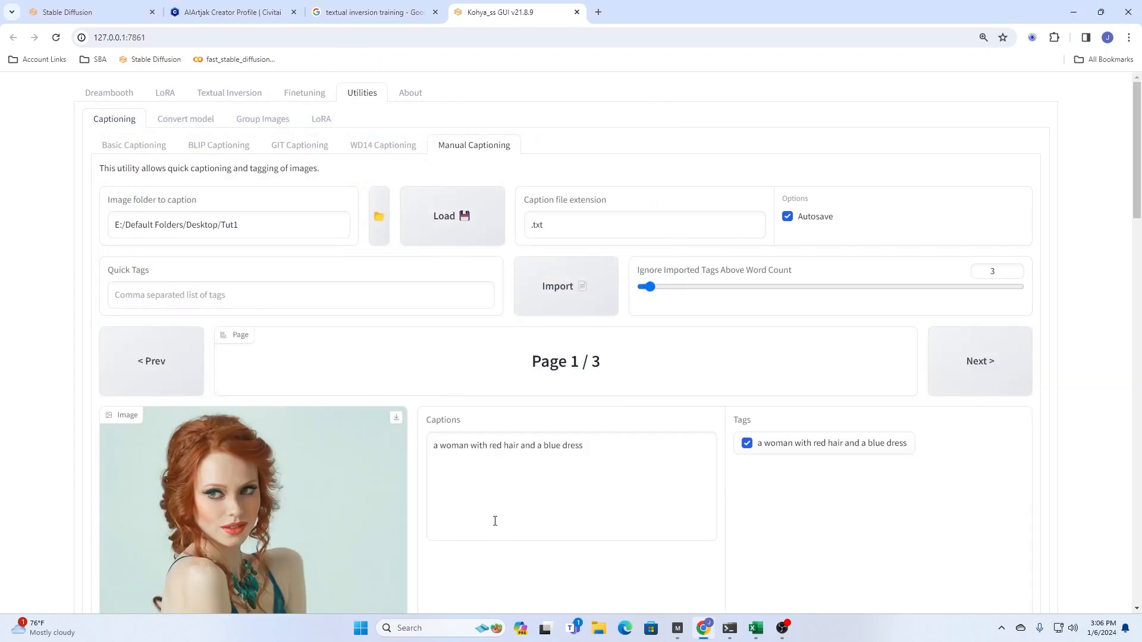
{"action": "scroll", "coordinate": [495, 521], "scroll_direction": "down", "scroll_amount": 4}
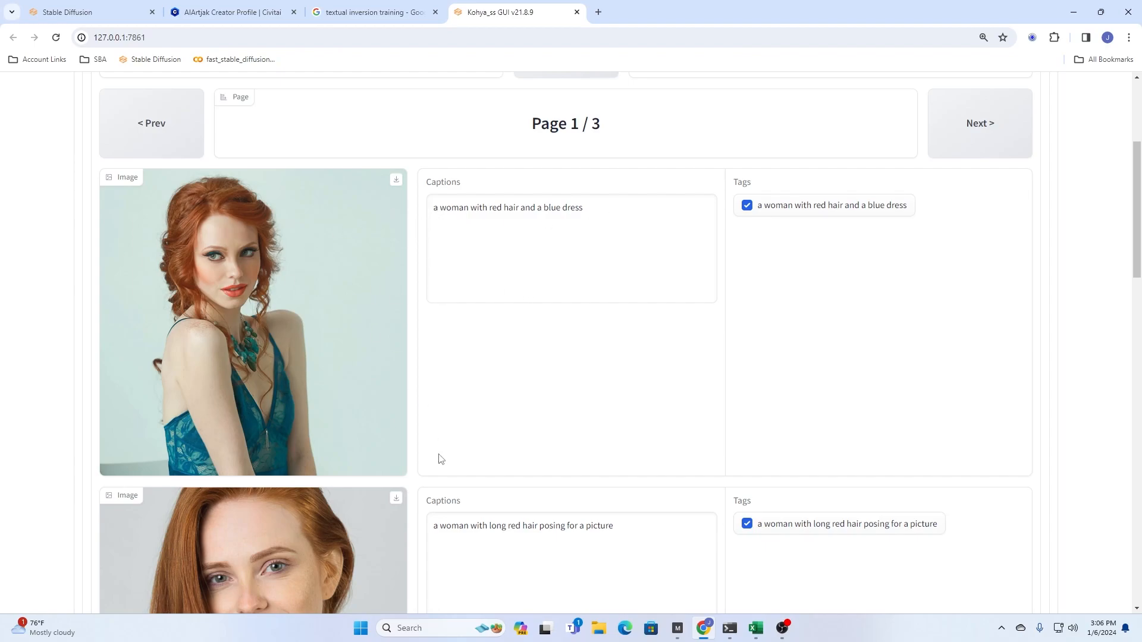
{"action": "scroll", "coordinate": [440, 457], "scroll_direction": "down", "scroll_amount": 5}
{"action": "scroll", "coordinate": [457, 456], "scroll_direction": "up", "scroll_amount": 9}
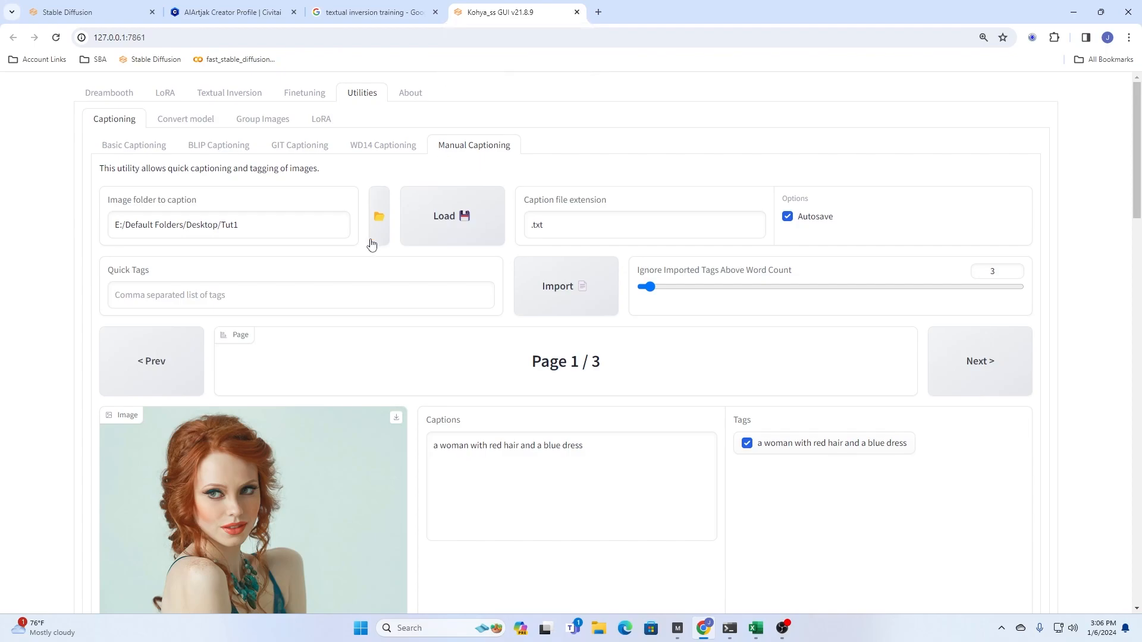
- Change the image folder to Training TI on the Desktop and load its captioned images
{"action": "left_click", "coordinate": [381, 219]}
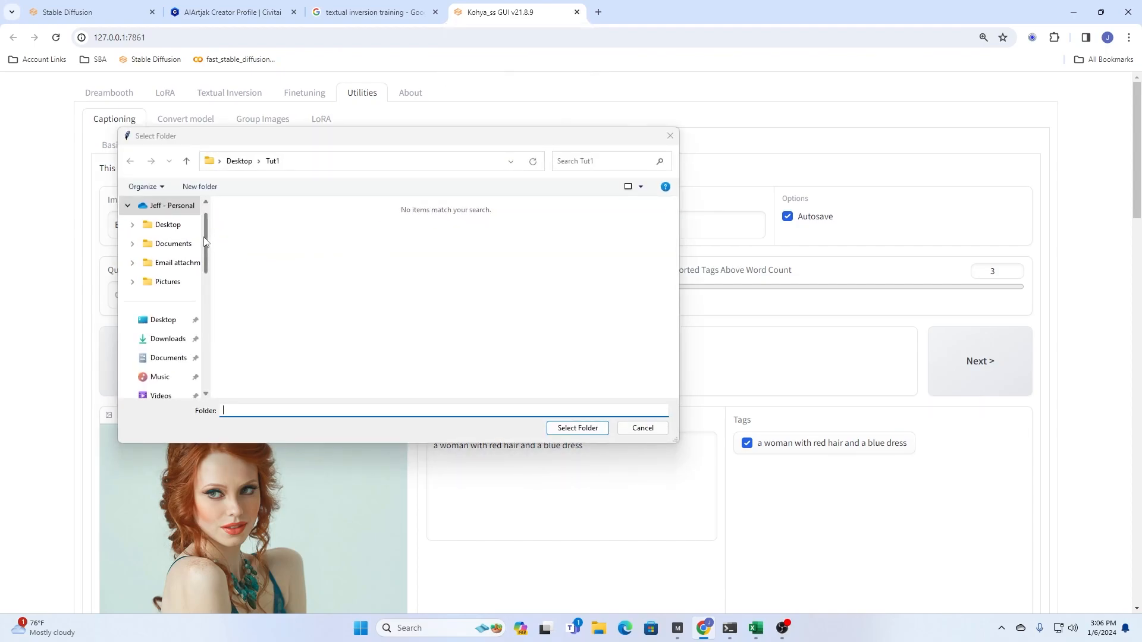
{"action": "left_click_drag", "start_coordinate": [342, 141], "coordinate": [315, 150]}
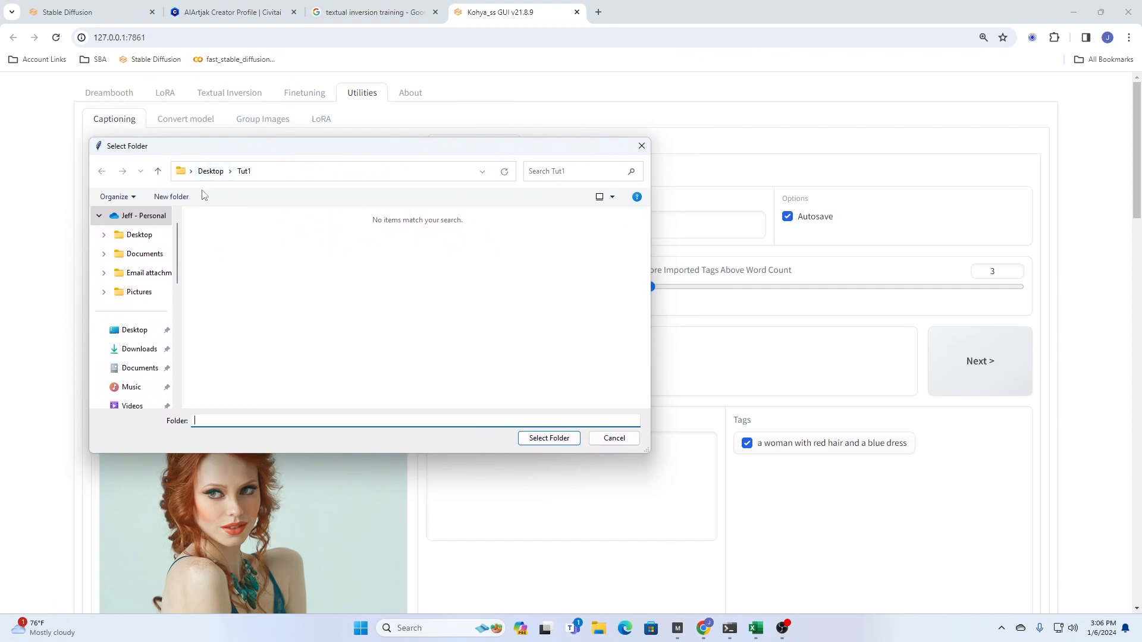
{"action": "left_click", "coordinate": [210, 171]}
{"action": "double_click", "coordinate": [214, 254]}
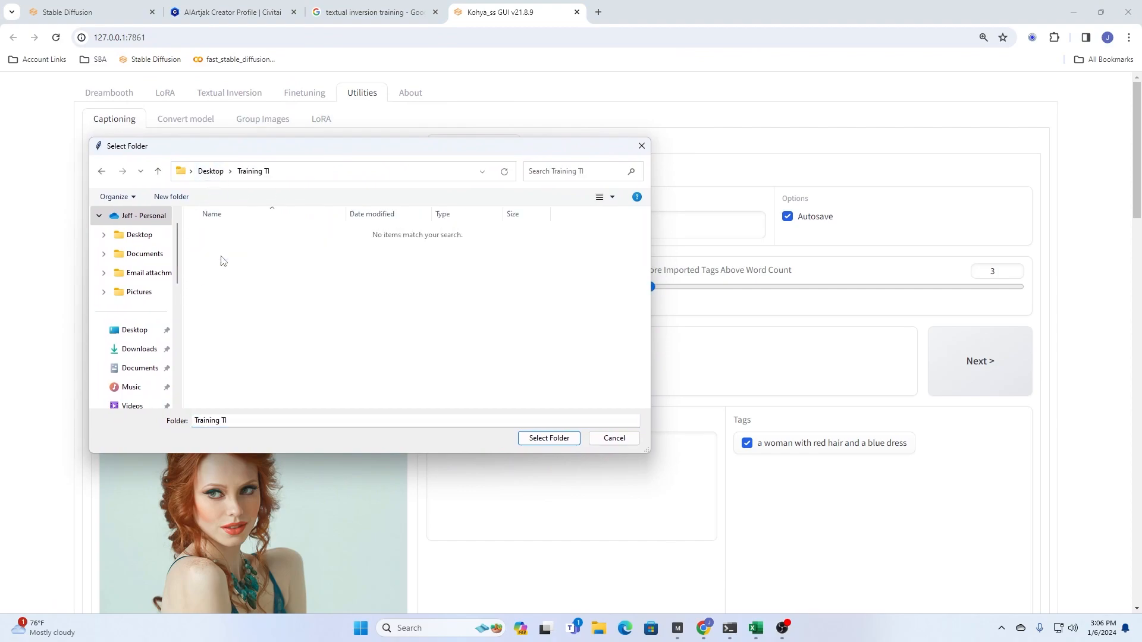
{"action": "left_click", "coordinate": [549, 438]}
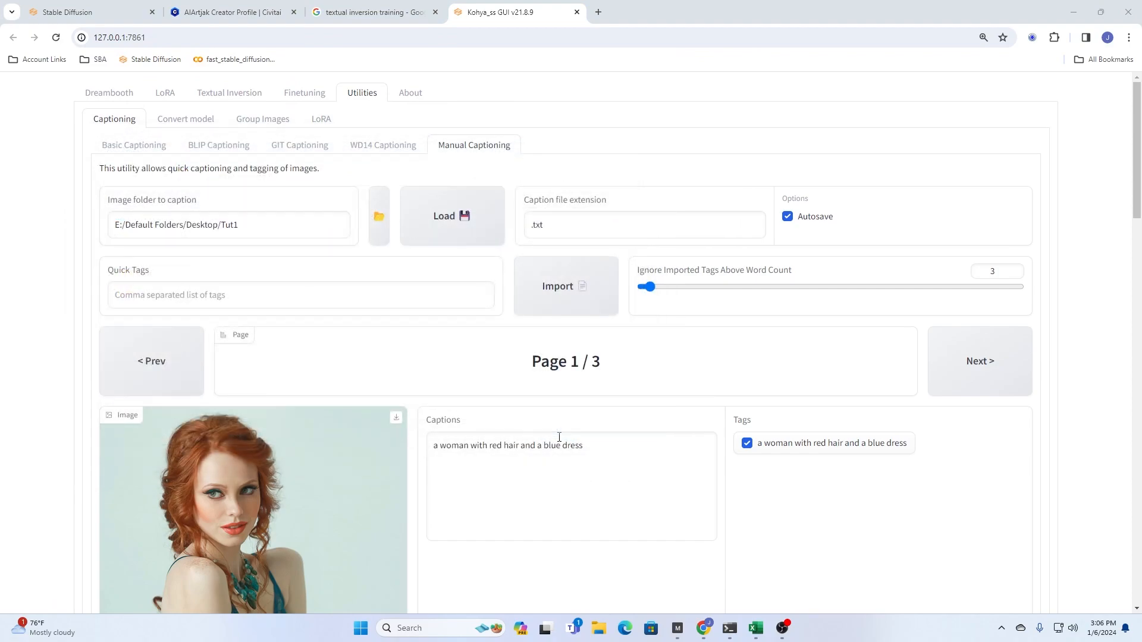
{"action": "left_click", "coordinate": [469, 222]}
- Delete the word "with" after "a woman" in the first image's caption
{"action": "scroll", "coordinate": [357, 447], "scroll_direction": "down", "scroll_amount": 3}
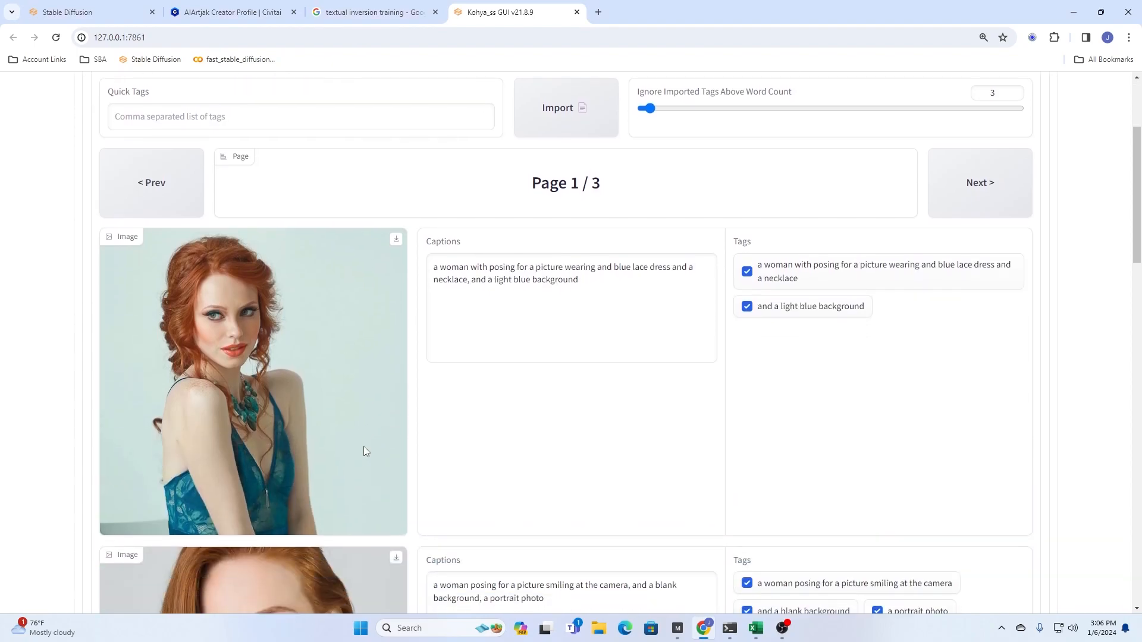
{"action": "double_click", "coordinate": [479, 267]}
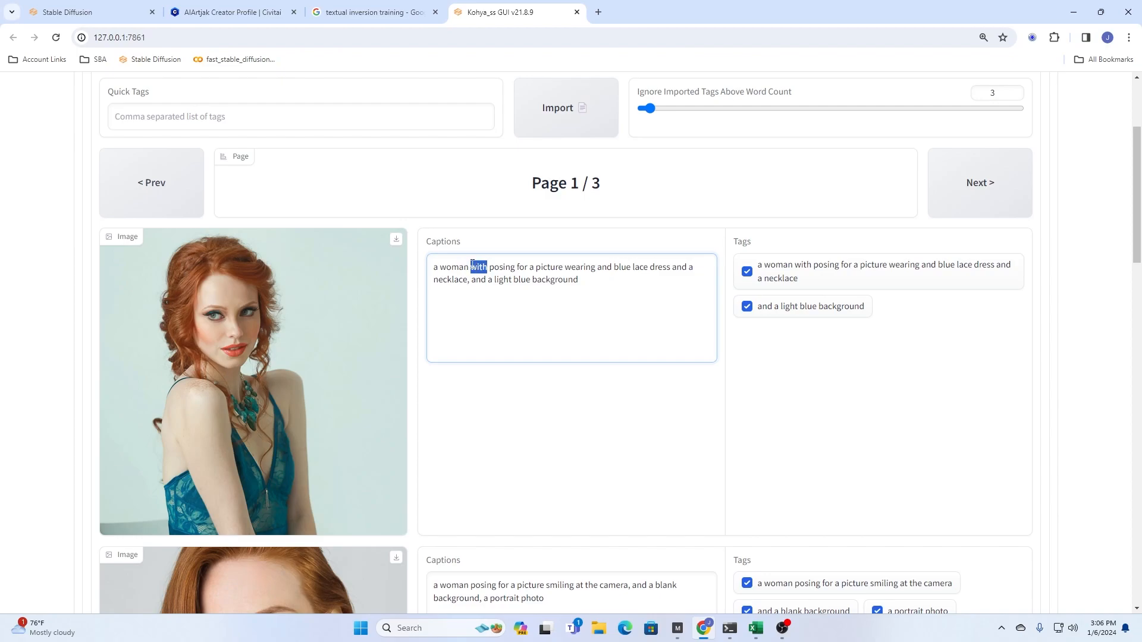
{"action": "key", "text": "BackSpace"}
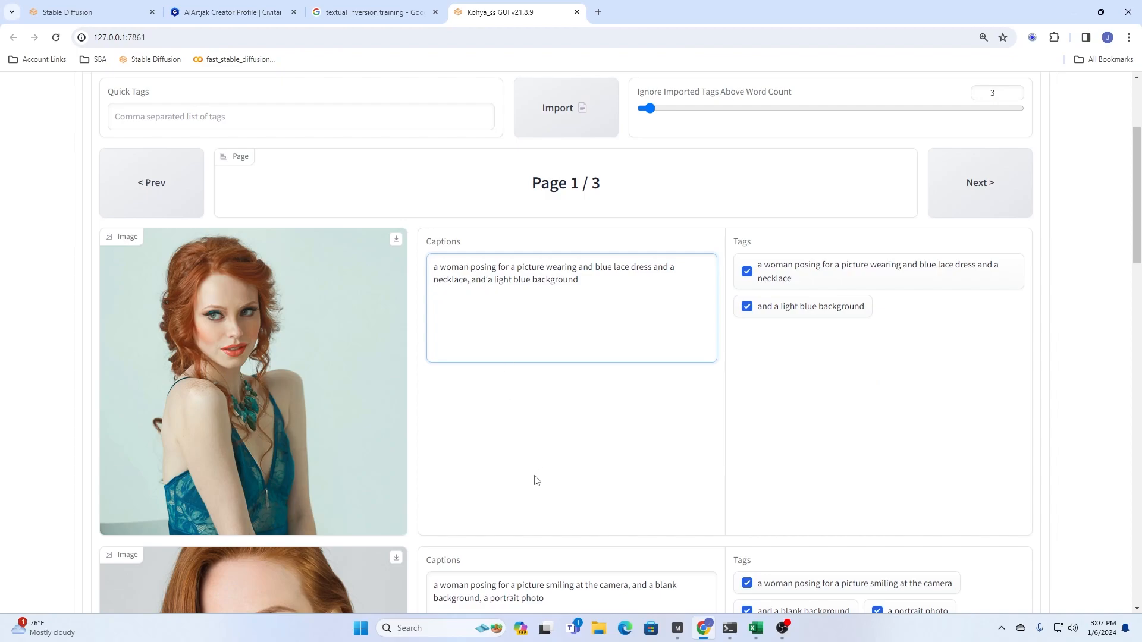
- Examine how the Training TI captions on the first page describe each image's pose, clothing and background
{"action": "scroll", "coordinate": [533, 479], "scroll_direction": "down", "scroll_amount": 4}
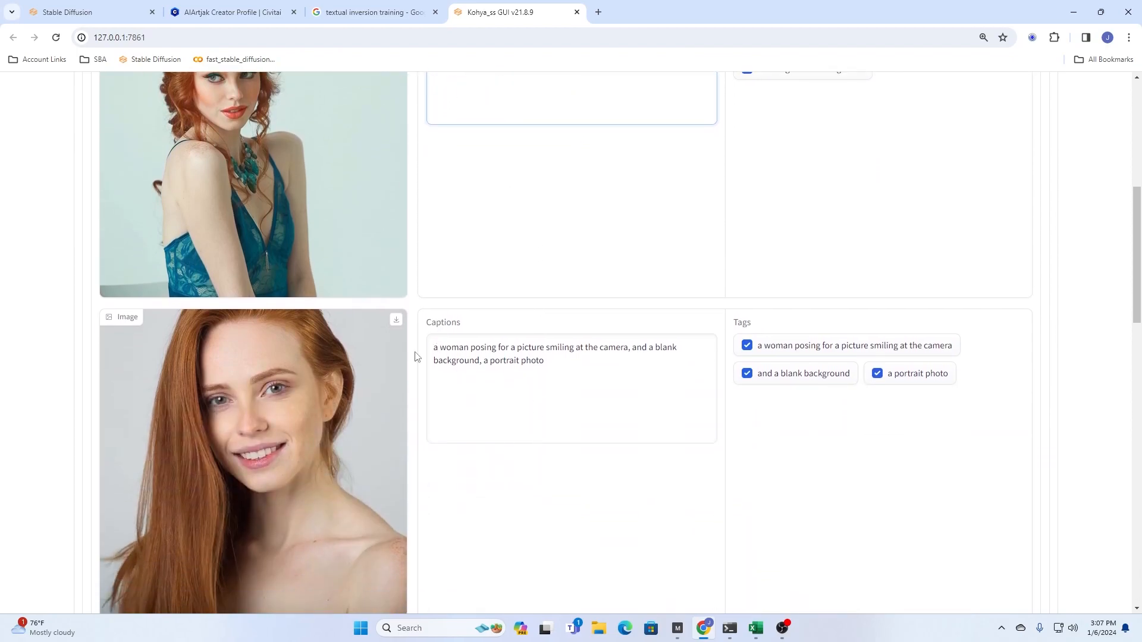
{"action": "scroll", "coordinate": [531, 384], "scroll_direction": "down", "scroll_amount": 3}
{"action": "scroll", "coordinate": [531, 385], "scroll_direction": "down", "scroll_amount": 2}
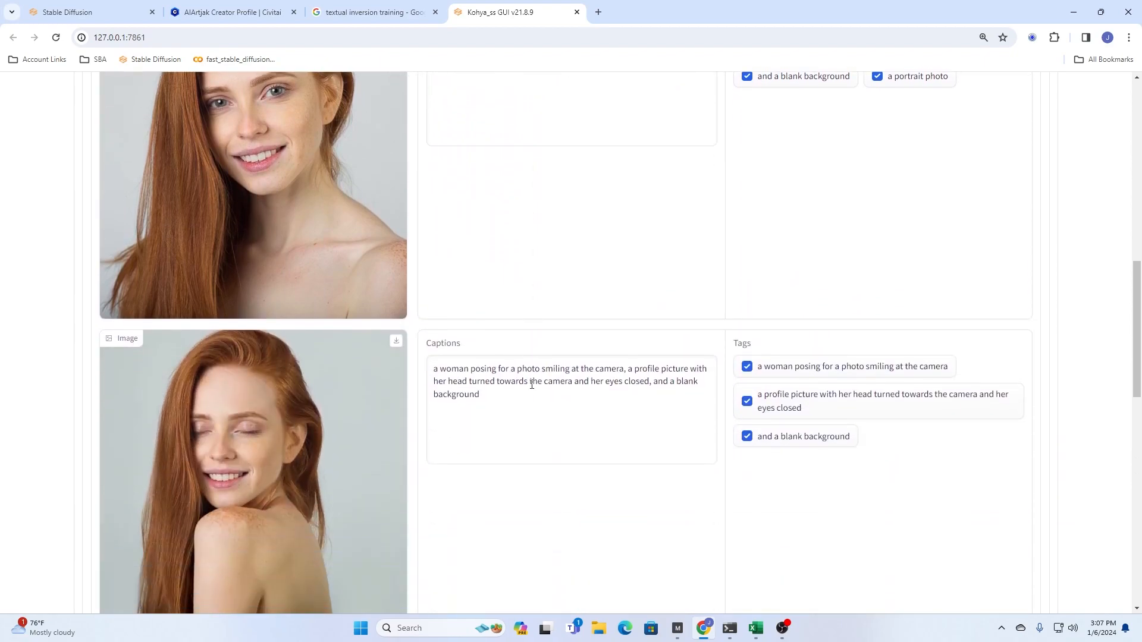
{"action": "left_click_drag", "start_coordinate": [591, 383], "coordinate": [605, 383]}
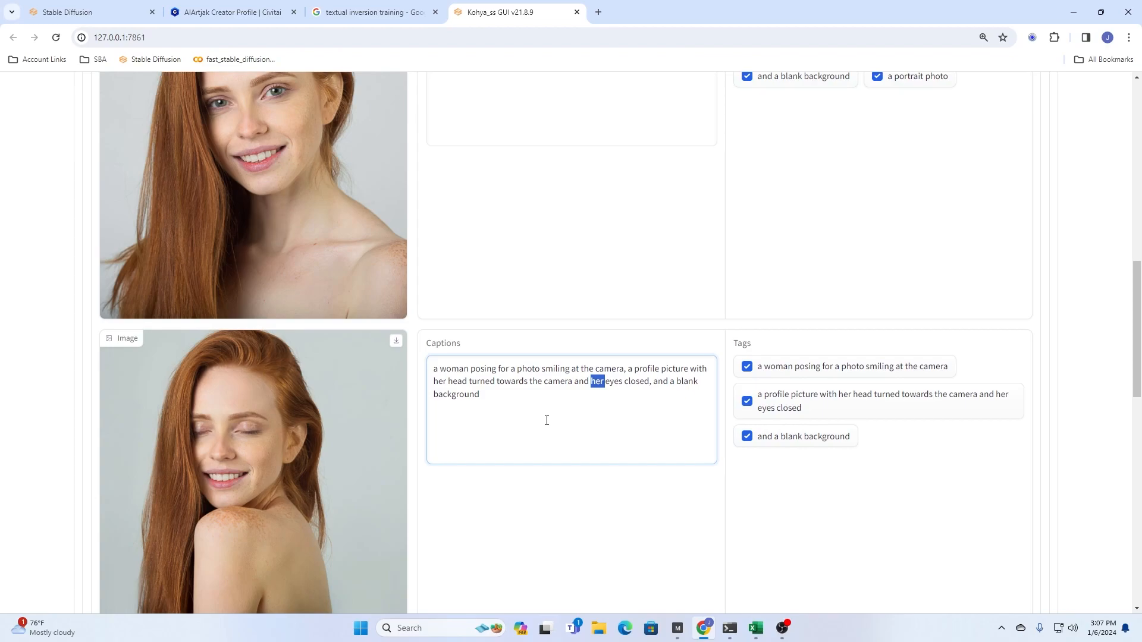
{"action": "scroll", "coordinate": [546, 420], "scroll_direction": "down", "scroll_amount": 13}
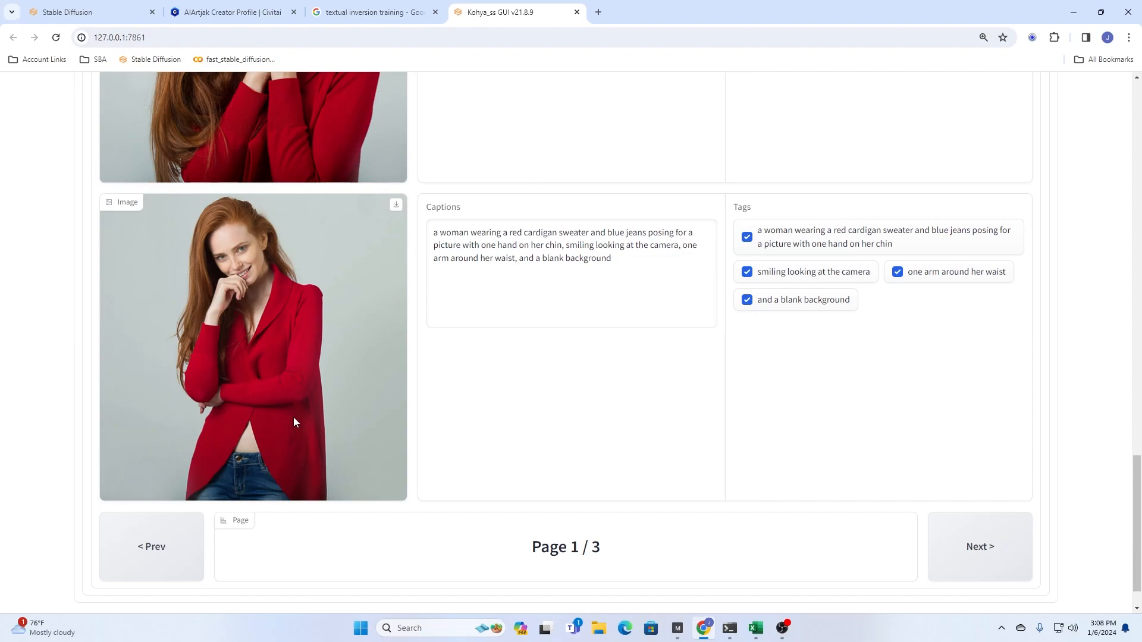
{"action": "scroll", "coordinate": [608, 461], "scroll_direction": "up", "scroll_amount": 10}
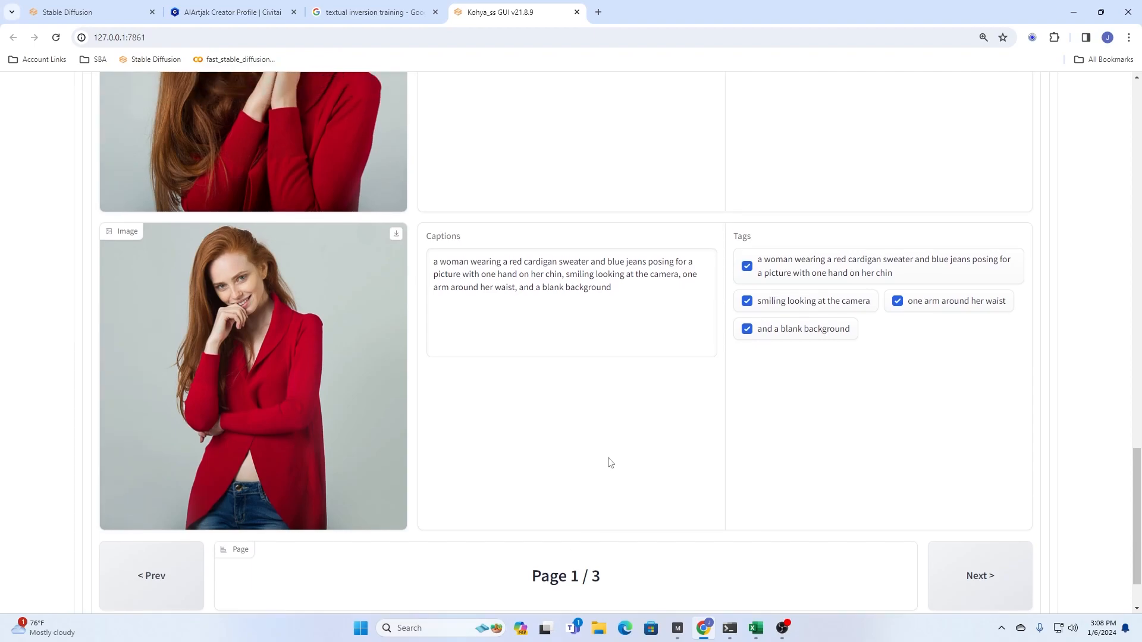
{"action": "scroll", "coordinate": [608, 461], "scroll_direction": "up", "scroll_amount": 15}
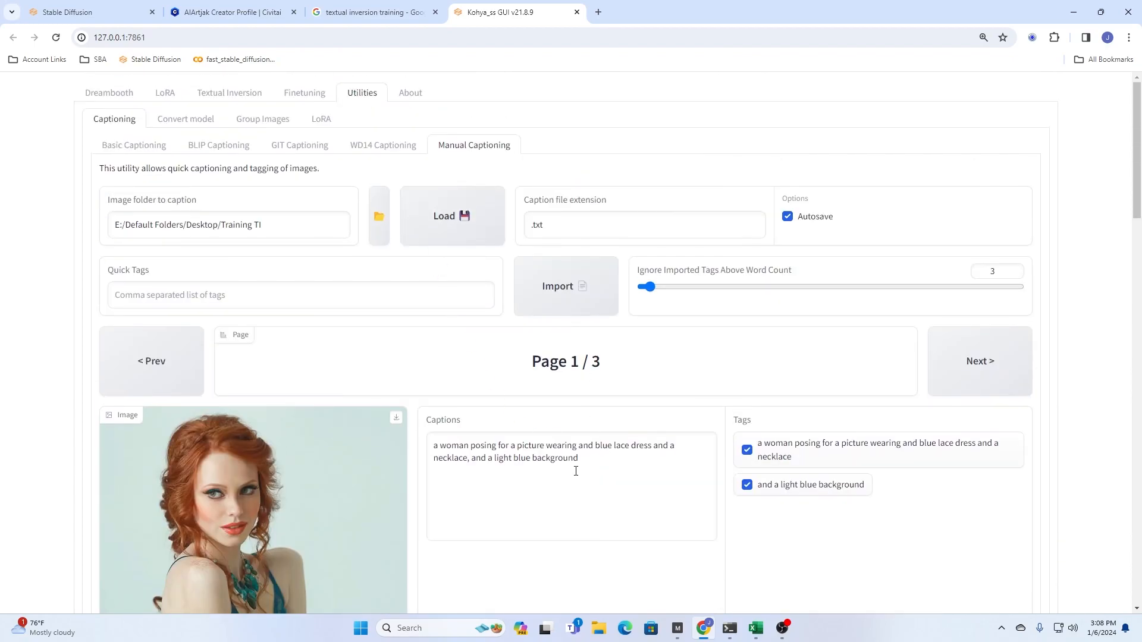
{"action": "scroll", "coordinate": [576, 471], "scroll_direction": "down", "scroll_amount": 20}
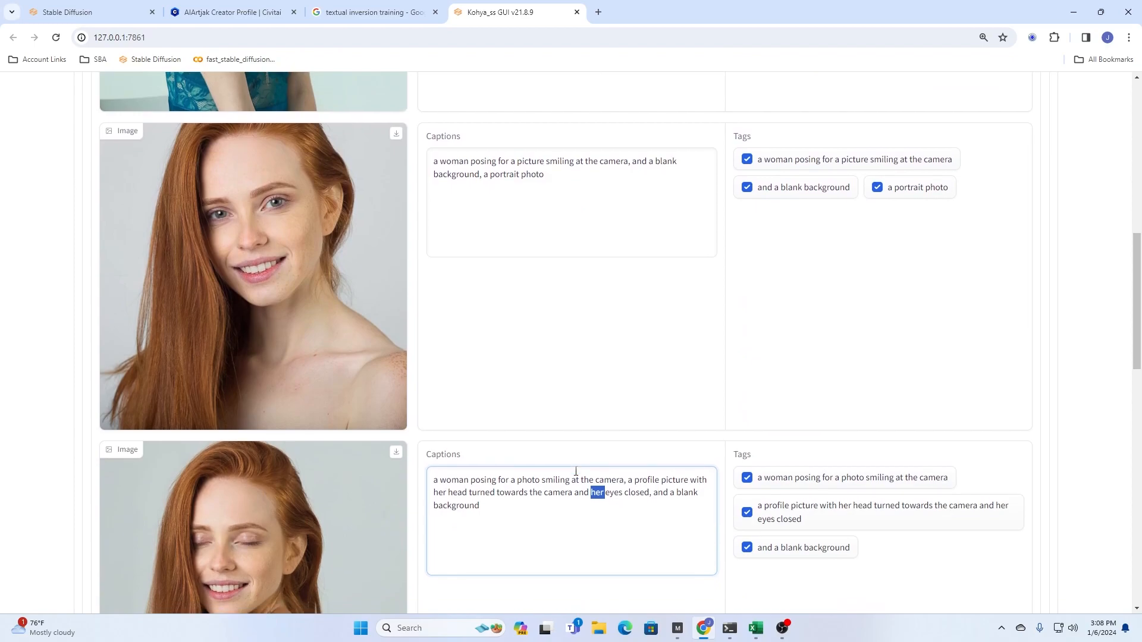
- Go to page 3 of the Training TI set and review the captions of its images
{"action": "left_click", "coordinate": [985, 506]}
{"action": "left_click", "coordinate": [985, 506]}
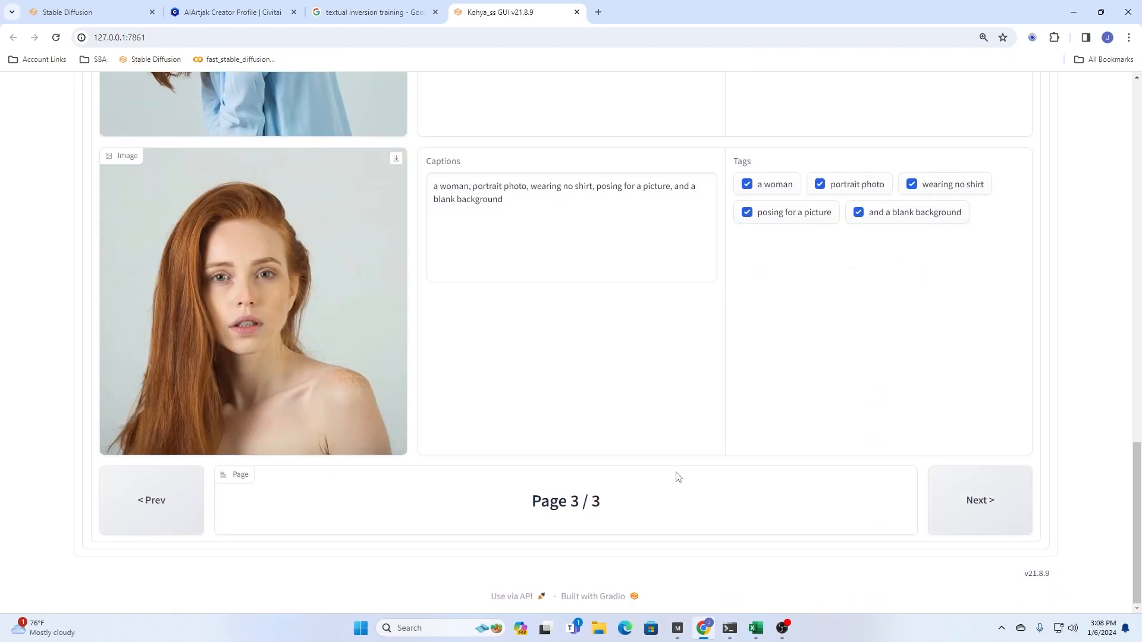
{"action": "scroll", "coordinate": [683, 476], "scroll_direction": "up", "scroll_amount": 4}
{"action": "scroll", "coordinate": [684, 476], "scroll_direction": "up", "scroll_amount": 12}
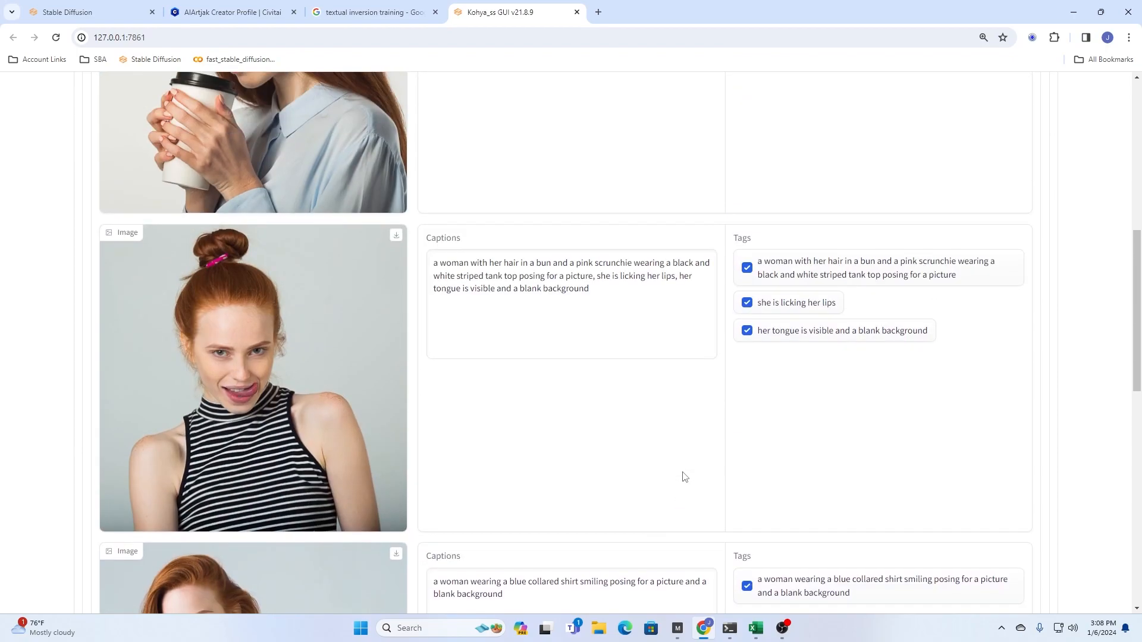
{"action": "scroll", "coordinate": [684, 475], "scroll_direction": "down", "scroll_amount": 2}
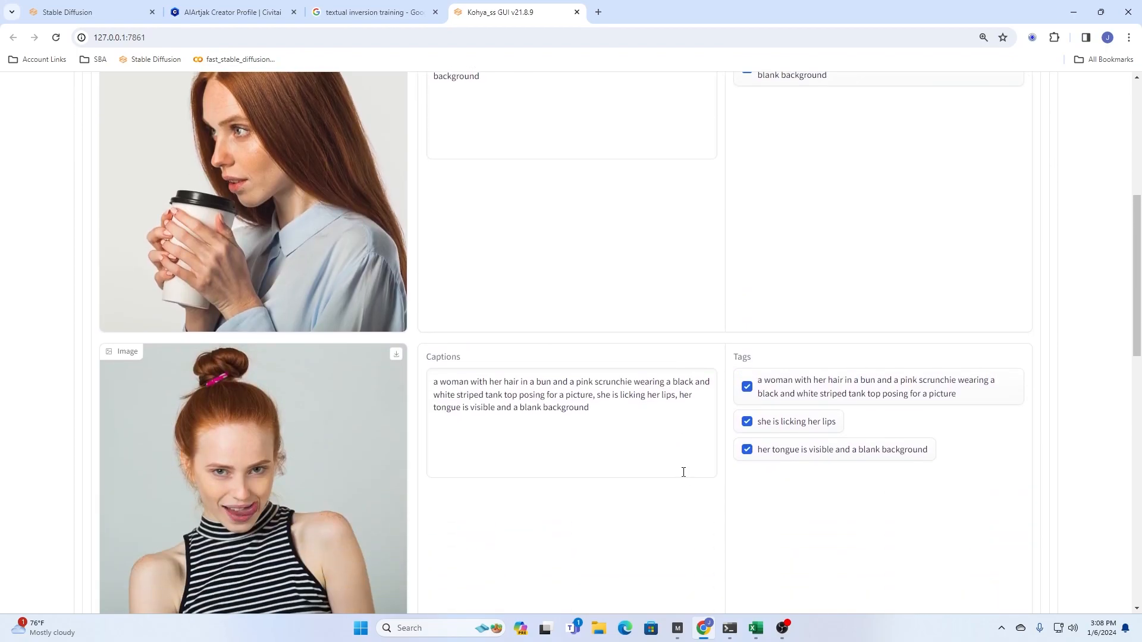
- Close the Kohya_ss page and open the embedding creation form in the Stable Diffusion web UI
{"action": "scroll", "coordinate": [684, 472], "scroll_direction": "down", "scroll_amount": 3}
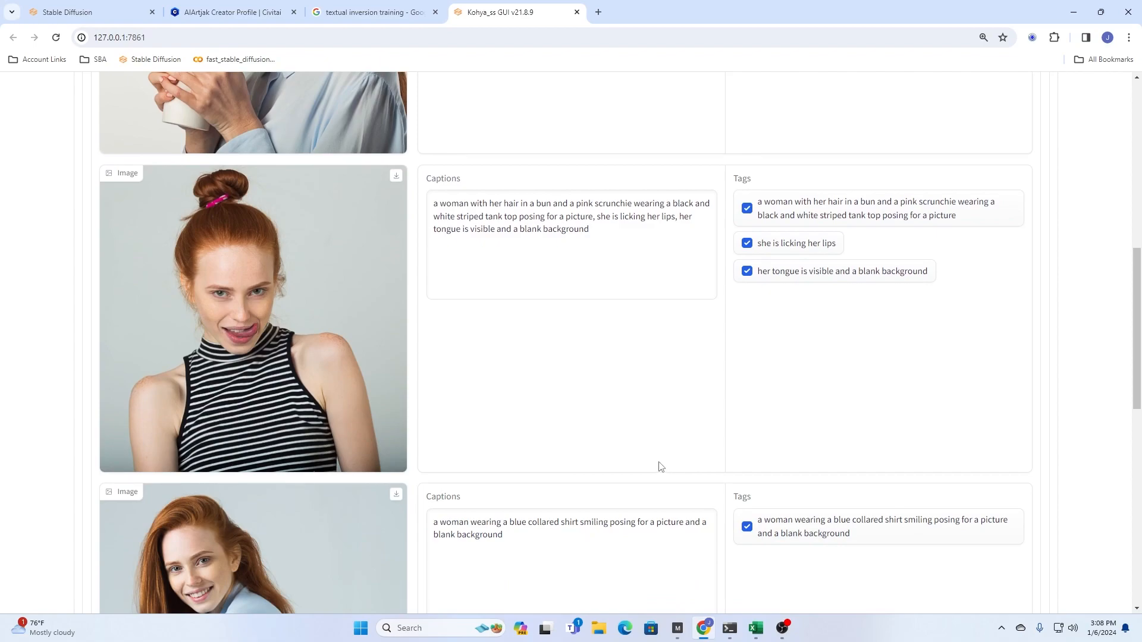
{"action": "left_click", "coordinate": [577, 13]}
{"action": "left_click", "coordinate": [88, 17]}
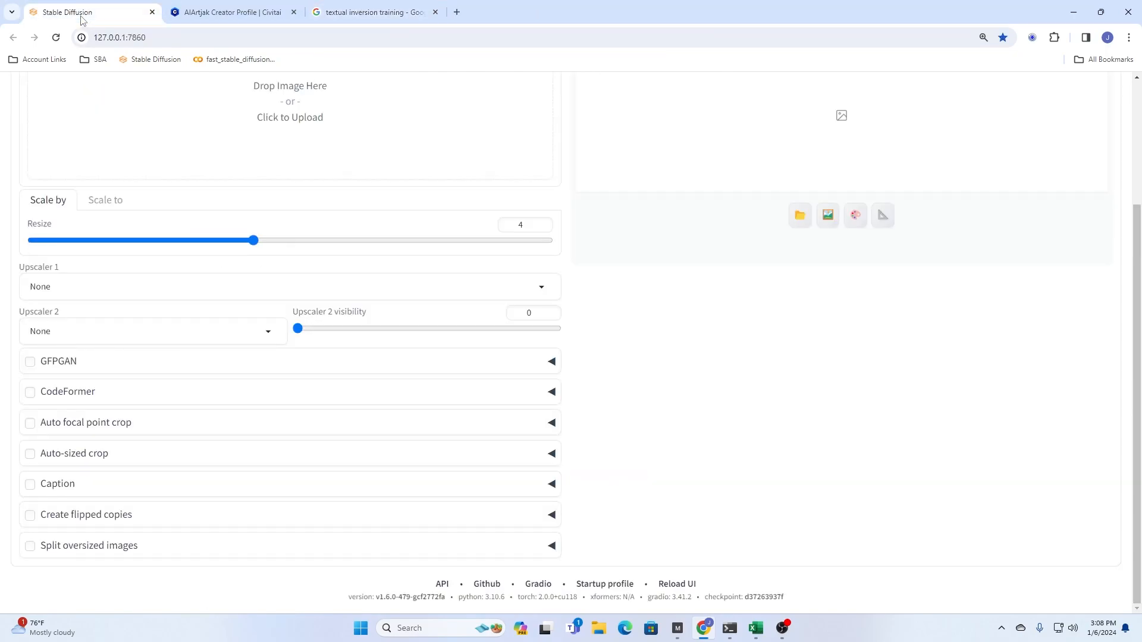
{"action": "scroll", "coordinate": [260, 474], "scroll_direction": "up", "scroll_amount": 3}
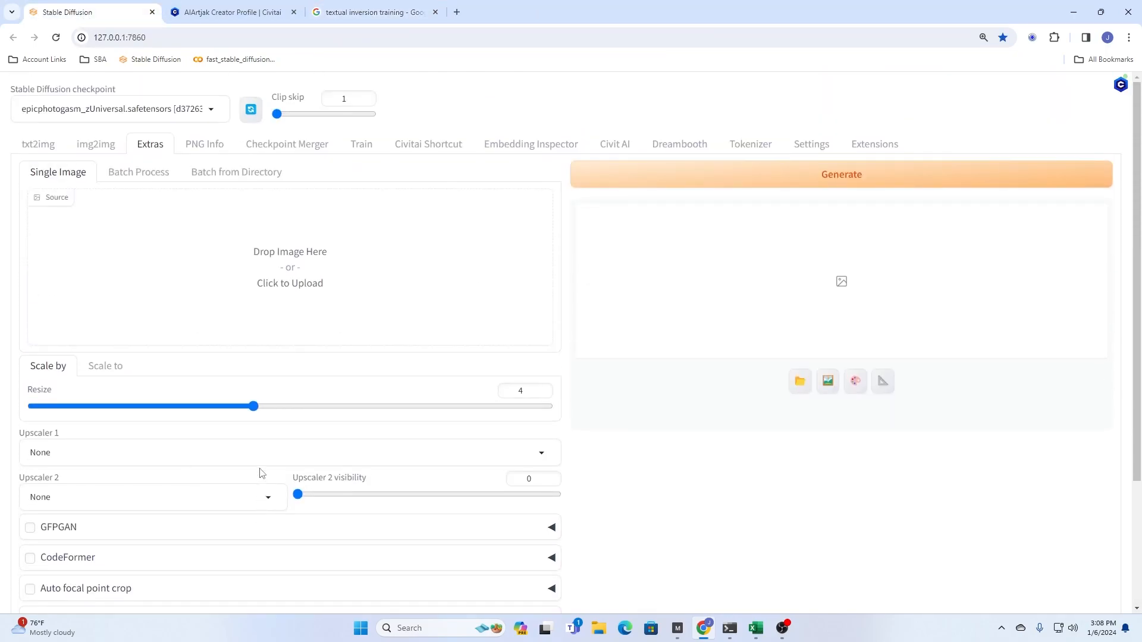
{"action": "left_click", "coordinate": [361, 145]}
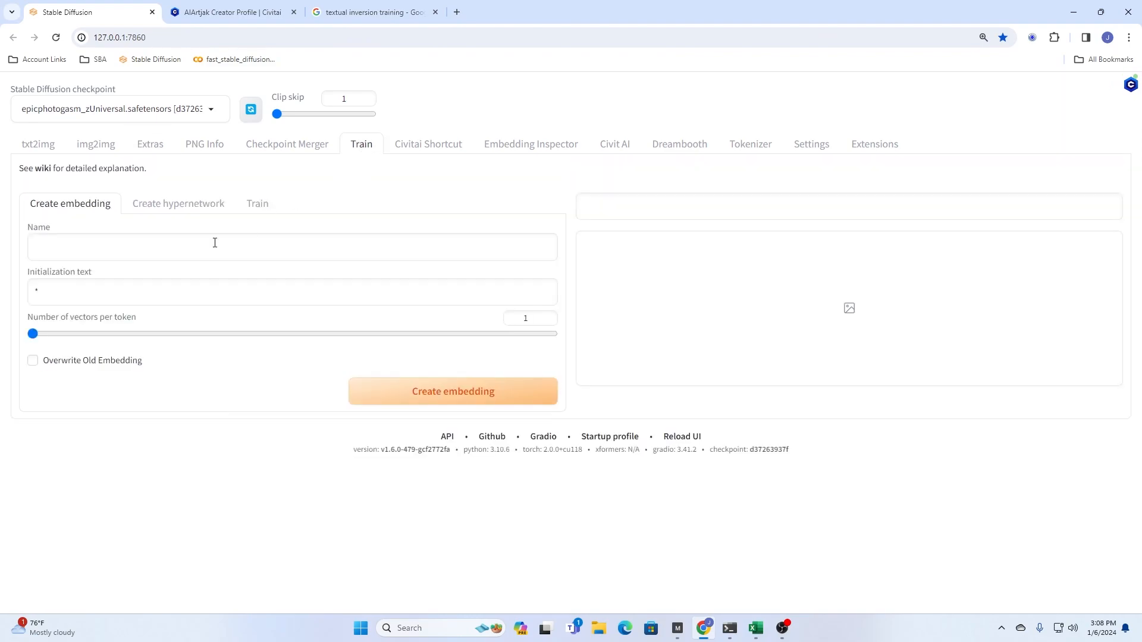
- Start the new embedding's name with "jp-" and switch the Stable Diffusion checkpoint to v1-5-pruned-emaonly.safetensors
{"action": "left_click", "coordinate": [99, 249]}
{"action": "type", "text": "jp-"}
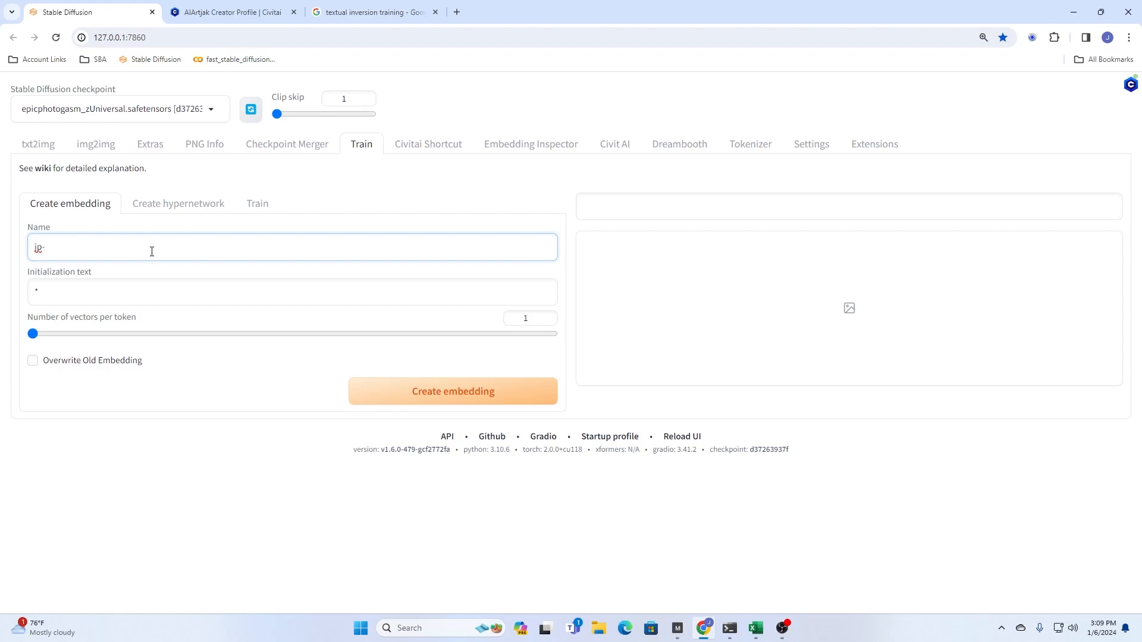
{"action": "left_click_drag", "start_coordinate": [22, 110], "coordinate": [276, 114]}
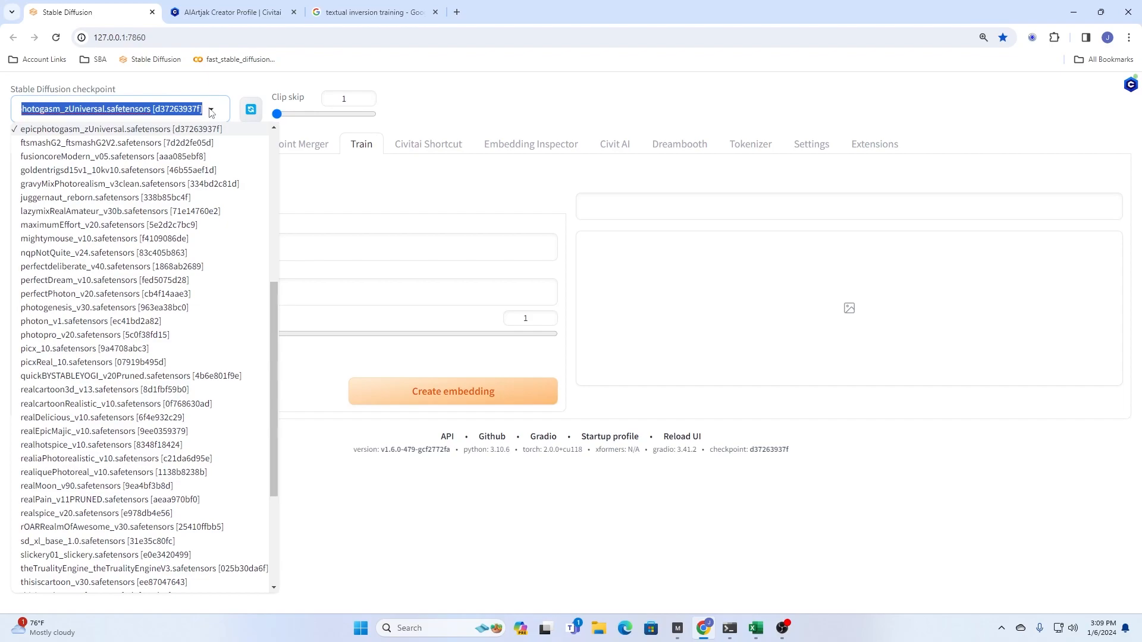
{"action": "left_click", "coordinate": [151, 108]}
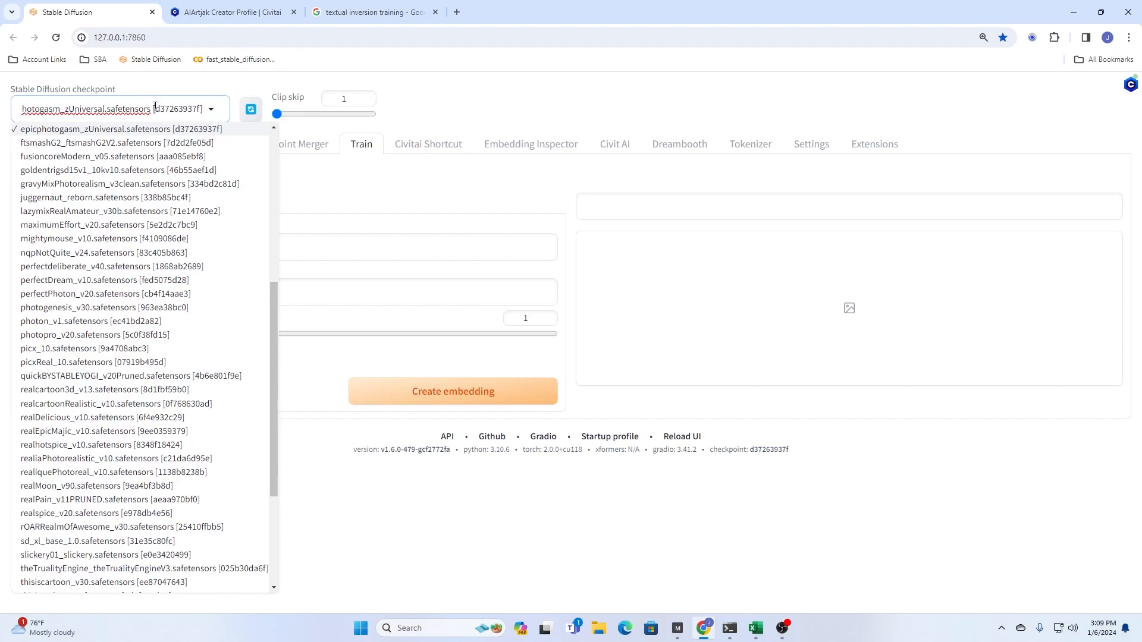
{"action": "left_click_drag", "start_coordinate": [127, 112], "coordinate": [1, 117]}
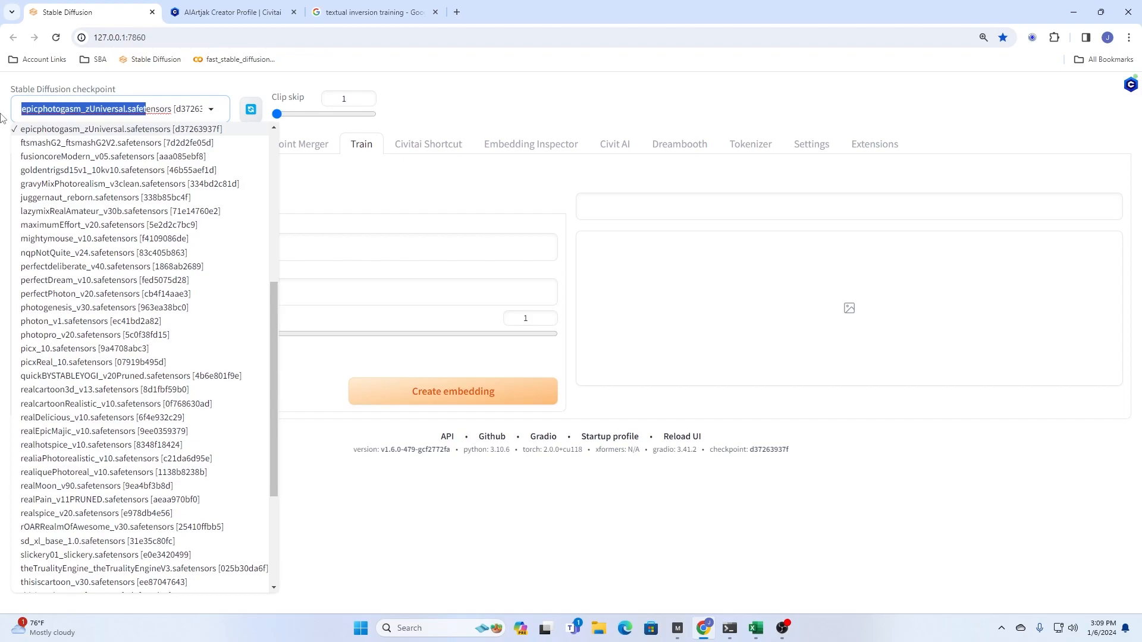
{"action": "left_click_drag", "start_coordinate": [273, 326], "coordinate": [266, 453]}
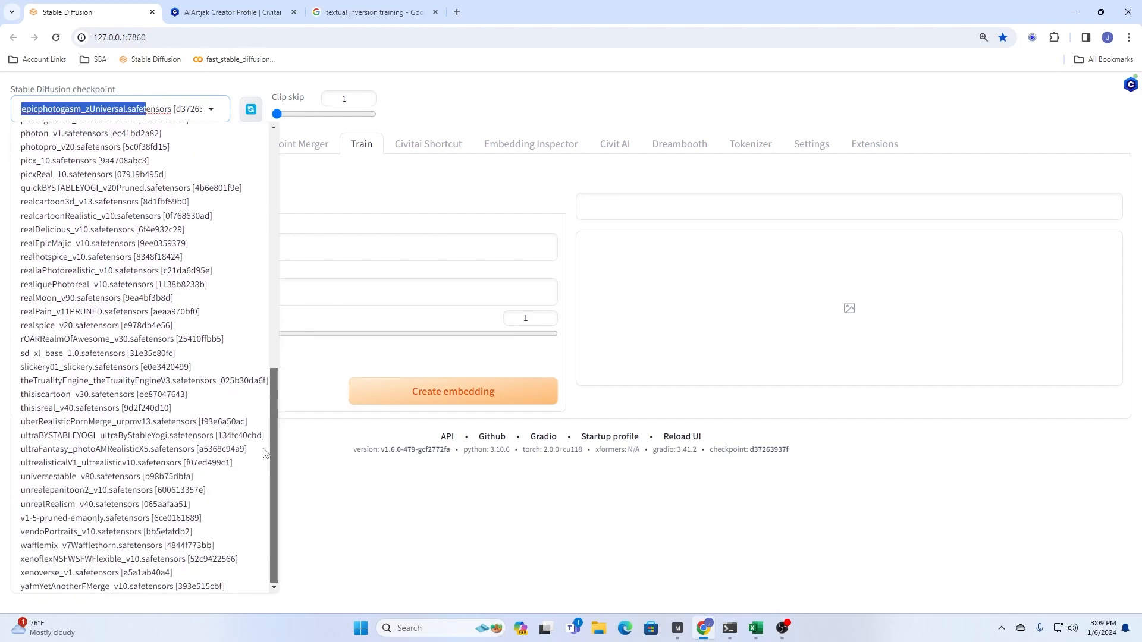
{"action": "left_click", "coordinate": [82, 521]}
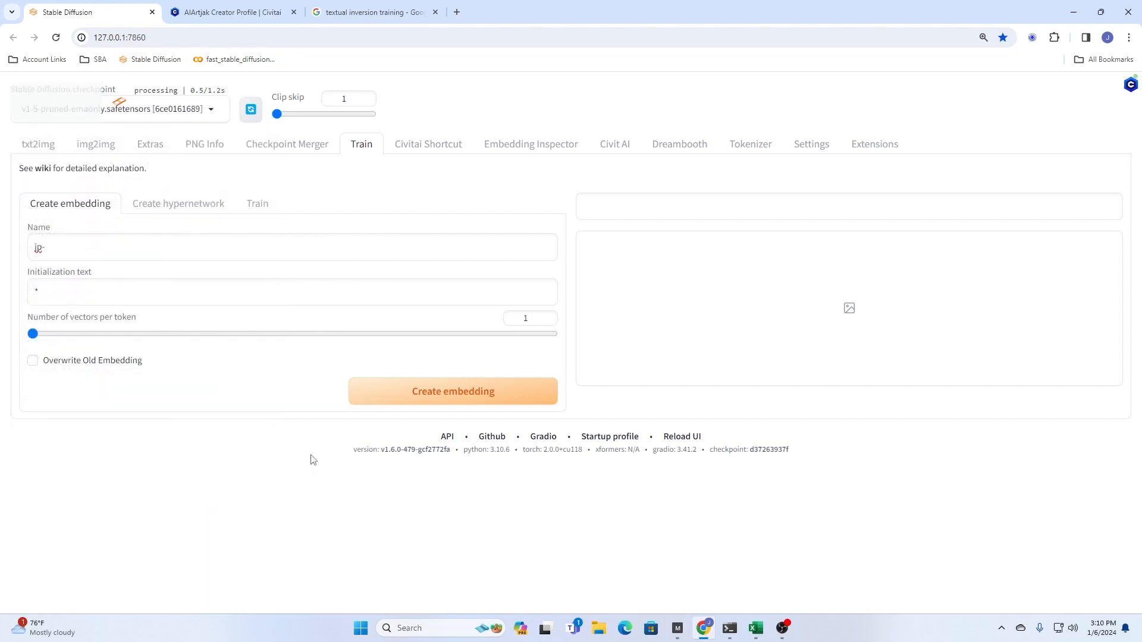
- Clear the embedding's initialization text and complete its name as jp-Tut1a
{"action": "left_click_drag", "start_coordinate": [67, 291], "coordinate": [7, 279]}
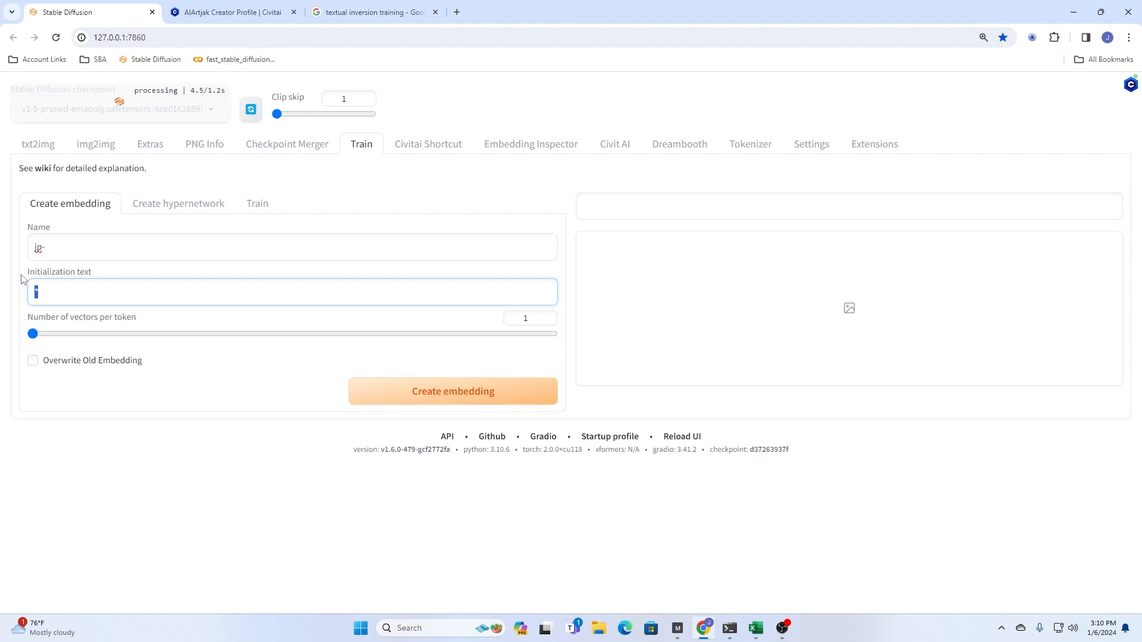
{"action": "key", "text": "BackSpace"}
{"action": "left_click", "coordinate": [69, 239]}
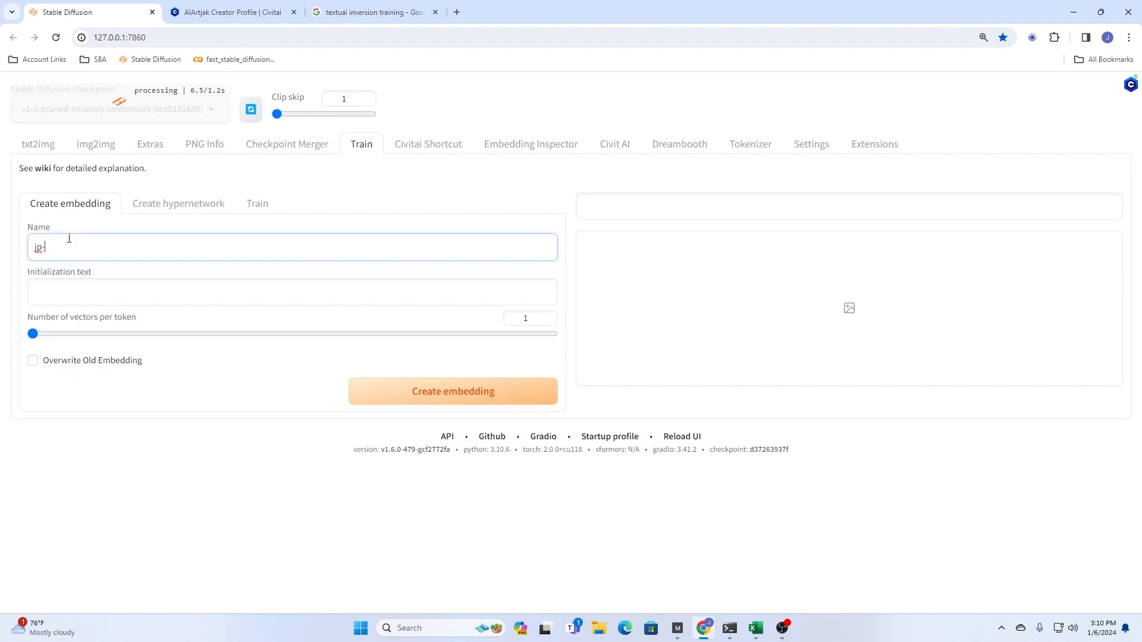
{"action": "type", "text": "Tut1a"}
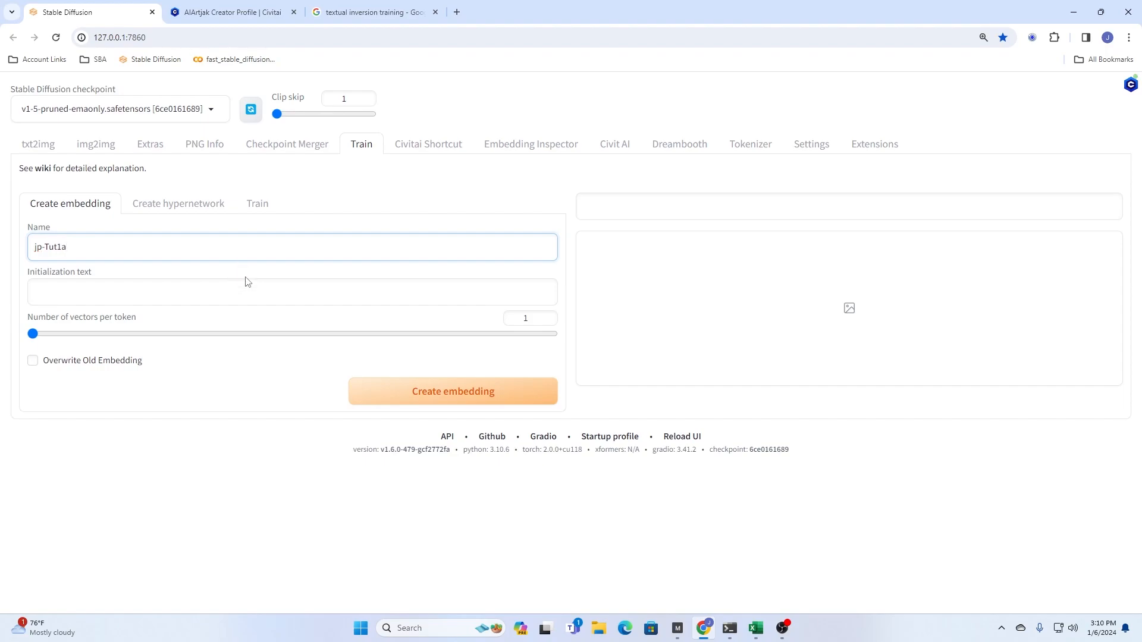
- Set the number of vectors per token to 14 and create the embedding
{"action": "left_click_drag", "start_coordinate": [34, 334], "coordinate": [129, 333]}
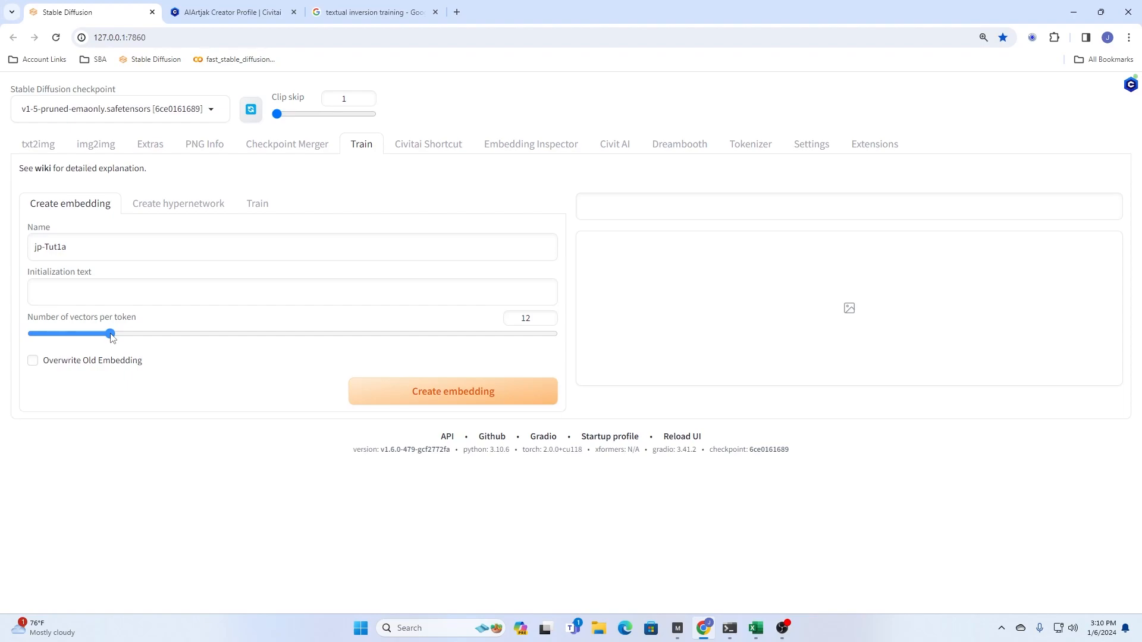
{"action": "mouse_move", "coordinate": [112, 337]}
{"action": "left_mouse_down"}
{"action": "mouse_move", "coordinate": [138, 337]}
{"action": "mouse_move", "coordinate": [127, 336]}
{"action": "left_mouse_up"}
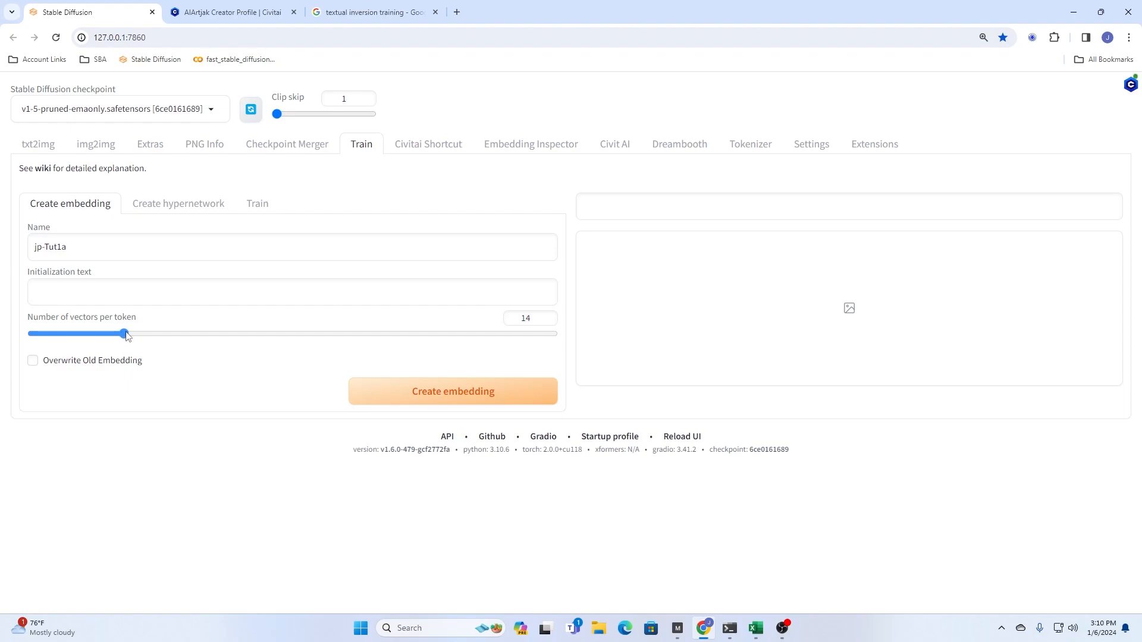
{"action": "left_click", "coordinate": [443, 397]}
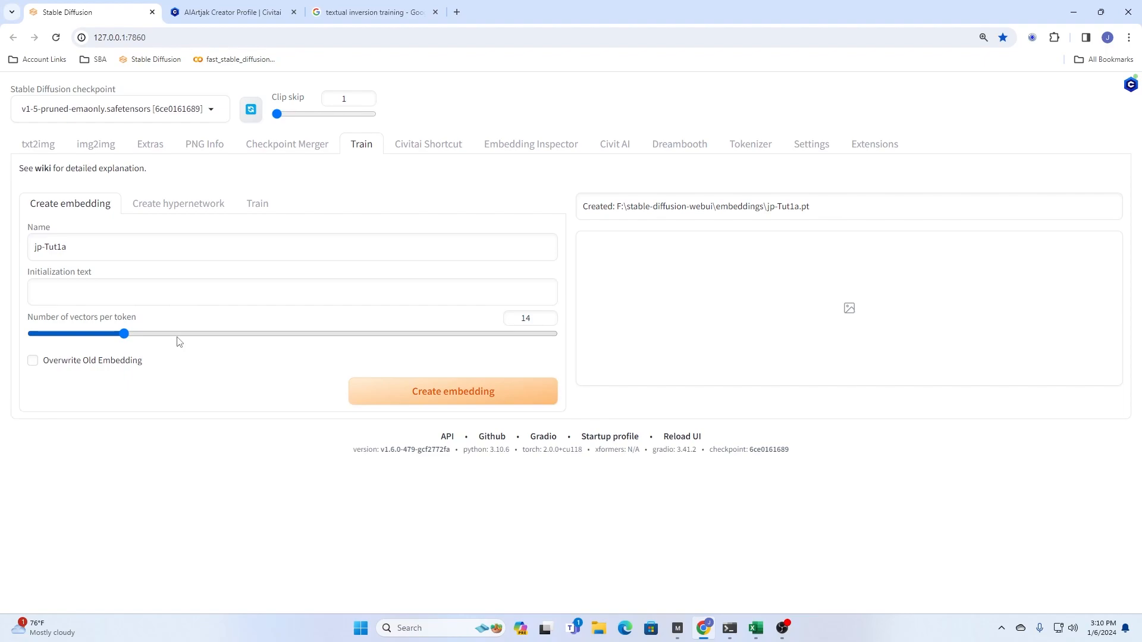
- Choose jp-Tut1a as the embedding to train in the training settings
{"action": "left_click", "coordinate": [260, 206]}
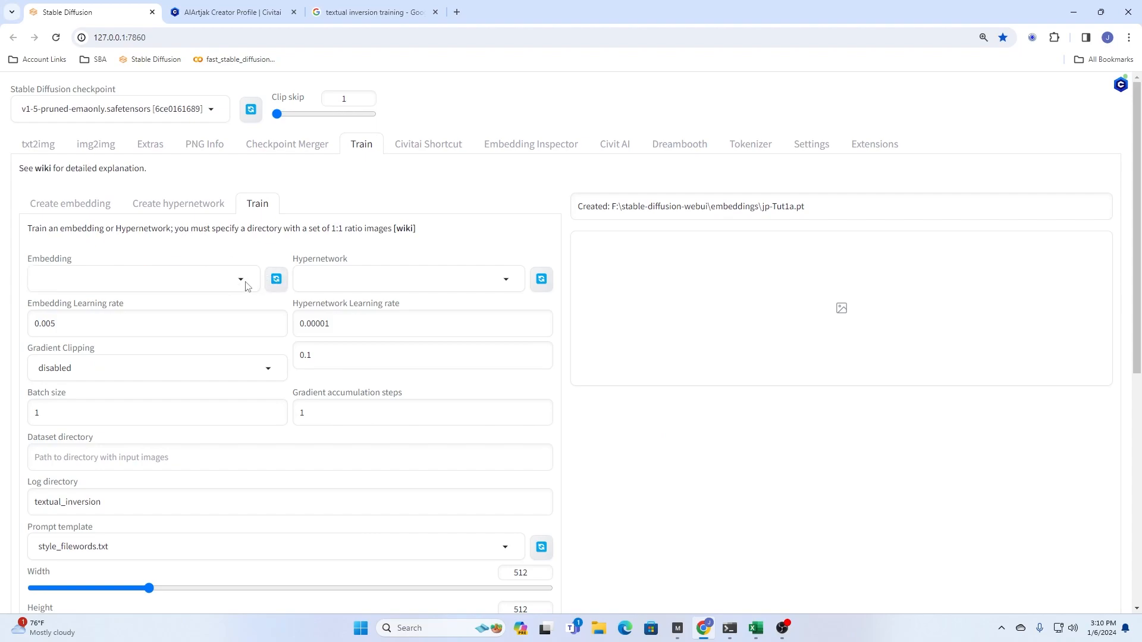
{"action": "left_click", "coordinate": [211, 284]}
{"action": "type", "text": "jp-t"}
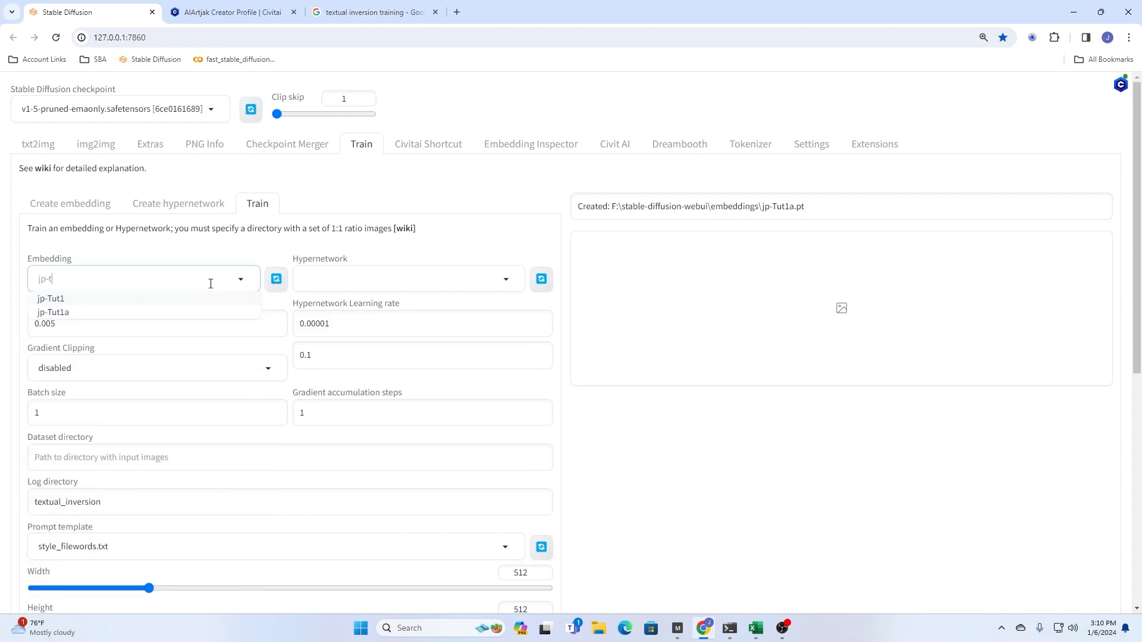
{"action": "left_click", "coordinate": [59, 312]}
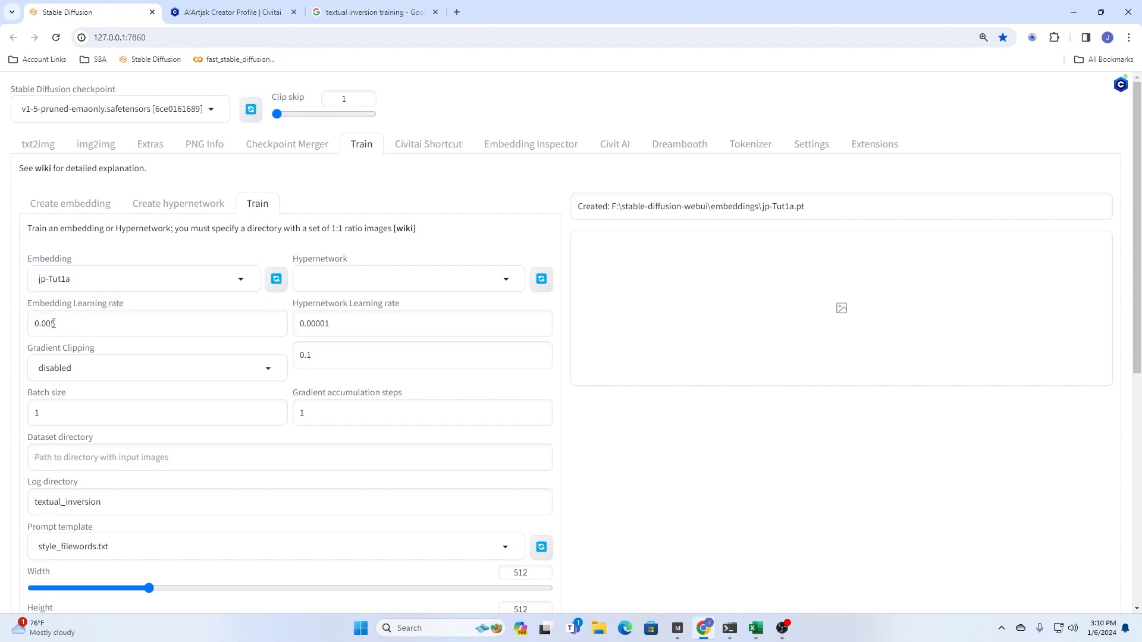
- Set the embedding learning rate to 0.004 and the prompt template to subject_filewords_Custom.txt
{"action": "left_click_drag", "start_coordinate": [52, 323], "coordinate": [100, 324]}
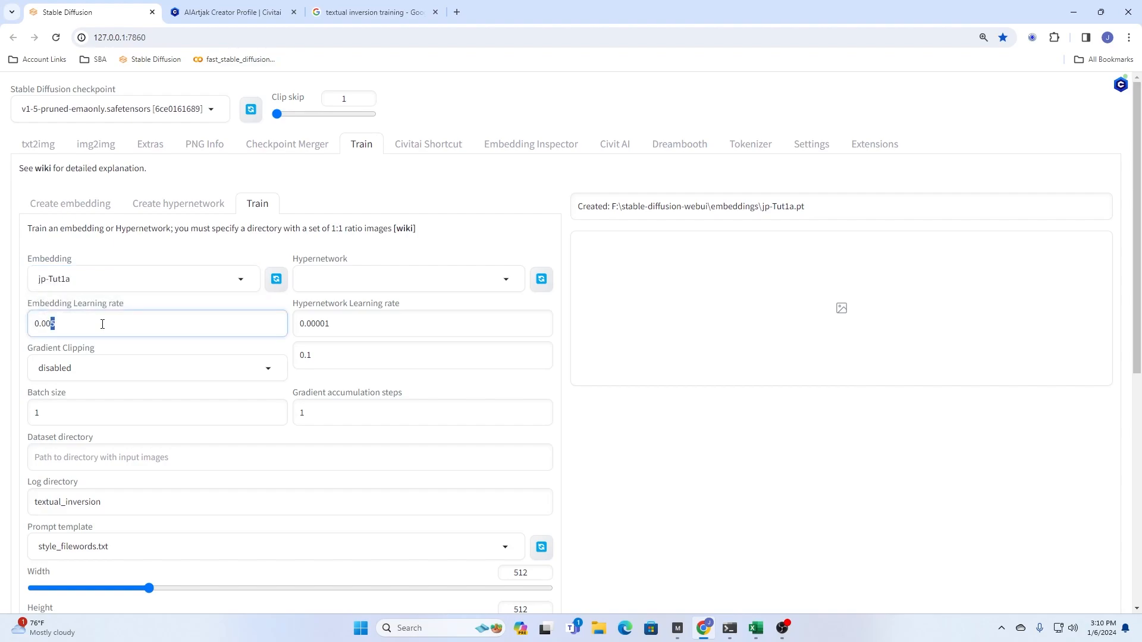
{"action": "type", "text": "4"}
{"action": "left_click", "coordinate": [252, 546]}
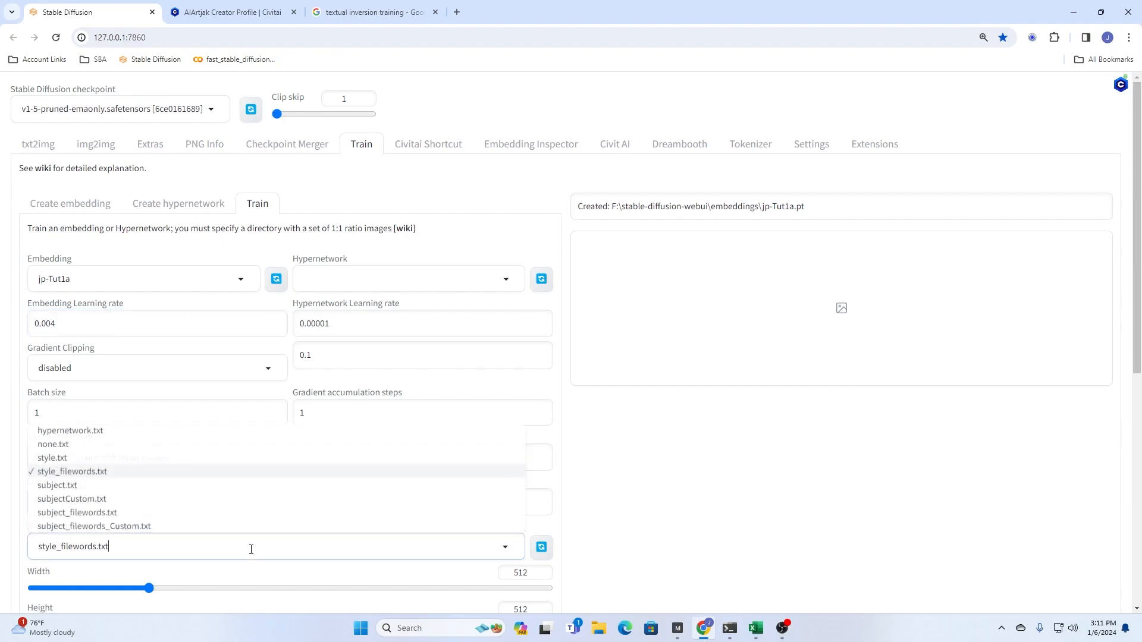
{"action": "left_click", "coordinate": [134, 529]}
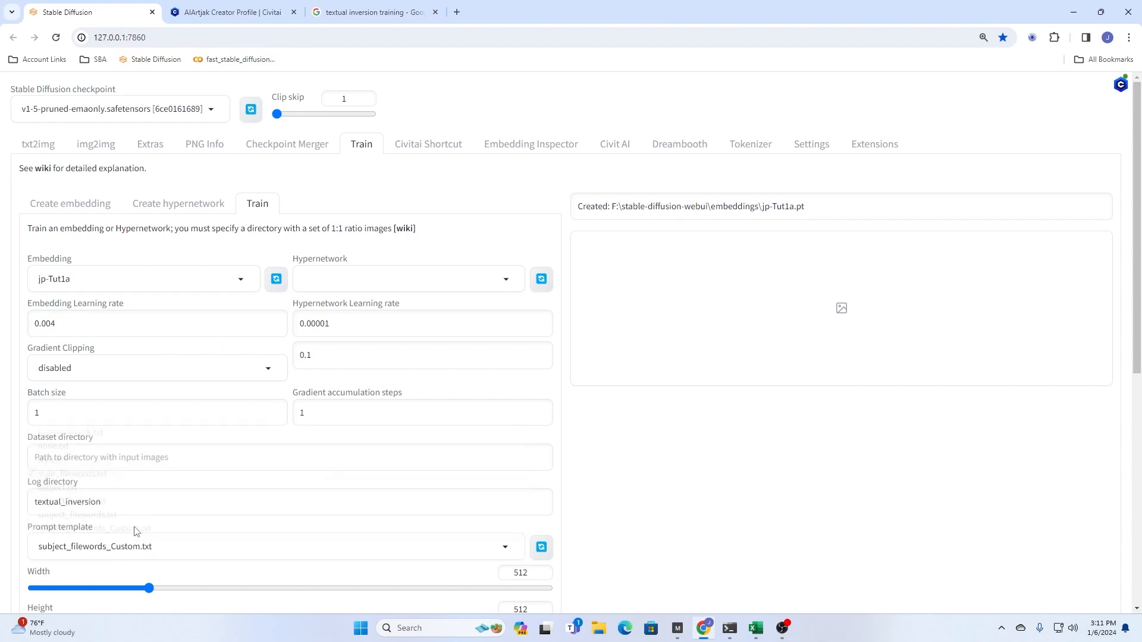
- Switch to File Explorer and open the textual_inversion_templates folder inside stable-diffusion-webui on the F: drive
{"action": "left_click", "coordinate": [601, 629]}
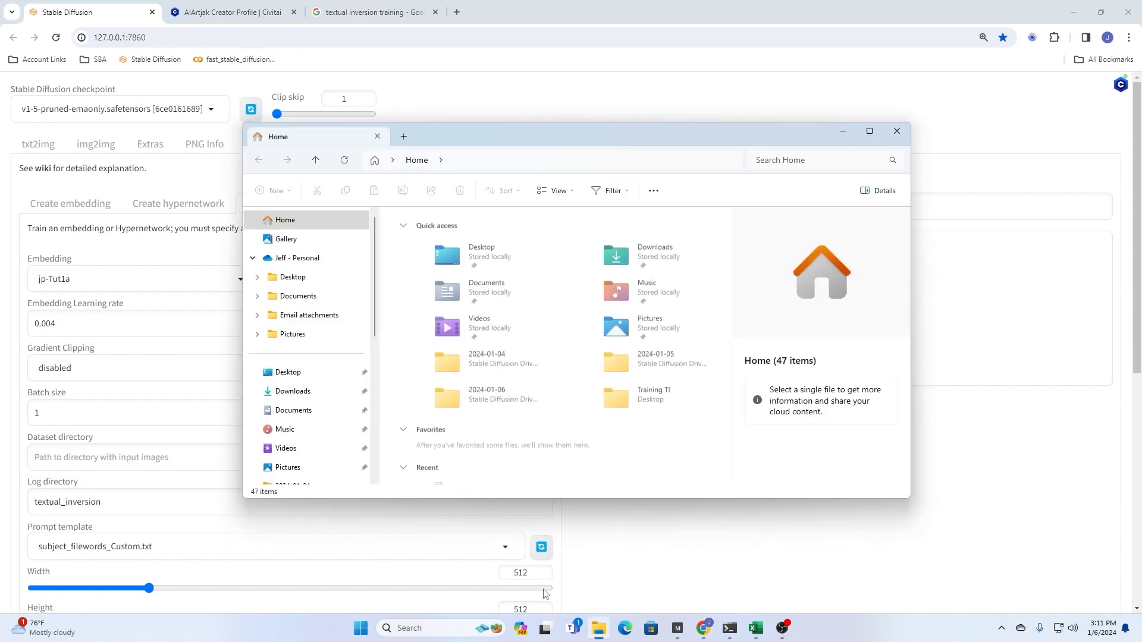
{"action": "scroll", "coordinate": [337, 362], "scroll_direction": "down", "scroll_amount": 3}
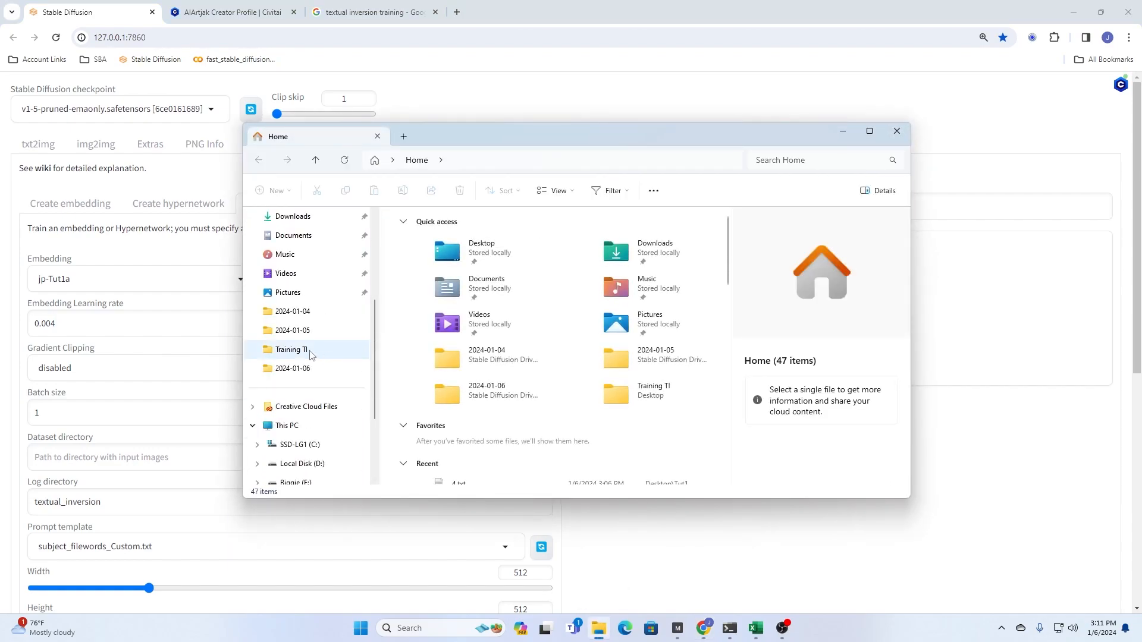
{"action": "scroll", "coordinate": [334, 387], "scroll_direction": "down", "scroll_amount": 3}
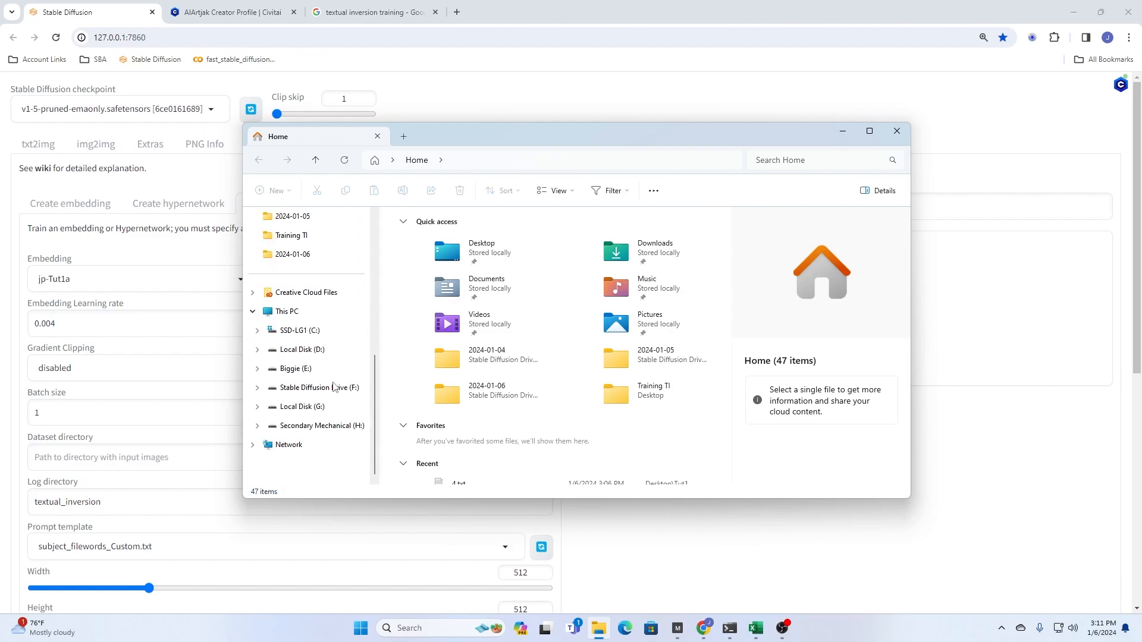
{"action": "left_click", "coordinate": [304, 387]}
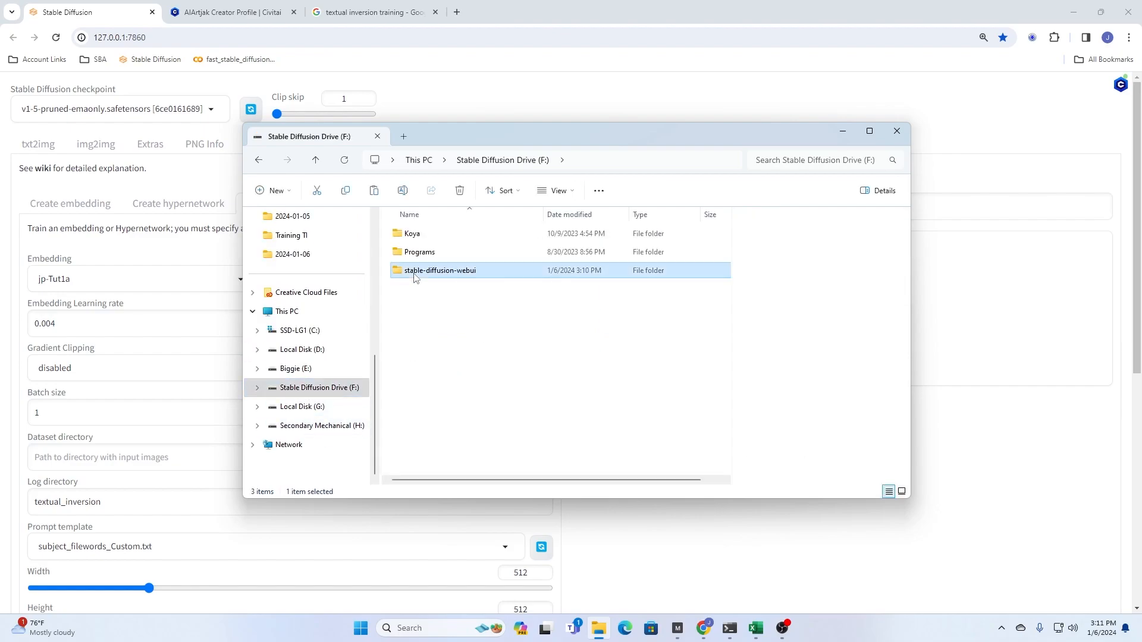
{"action": "double_click", "coordinate": [450, 272]}
{"action": "scroll", "coordinate": [437, 381], "scroll_direction": "down", "scroll_amount": 3}
{"action": "double_click", "coordinate": [440, 398]}
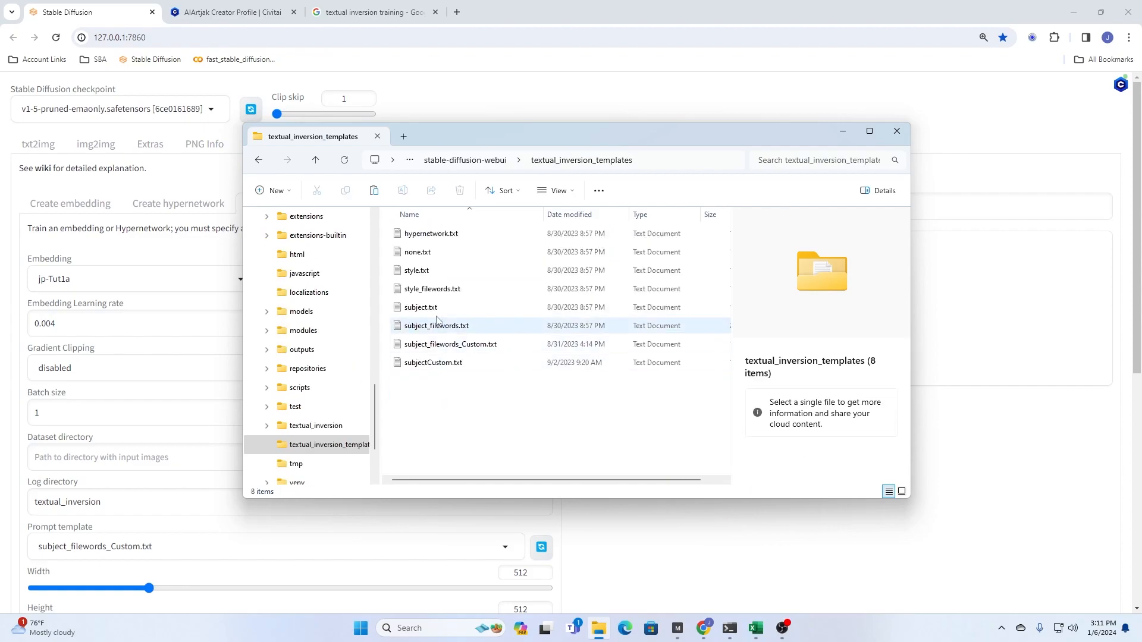
- Compare the prompts in subject_filewords.txt and subject_filewords_Custom.txt, closing the files and the folder window when done
{"action": "double_click", "coordinate": [419, 327]}
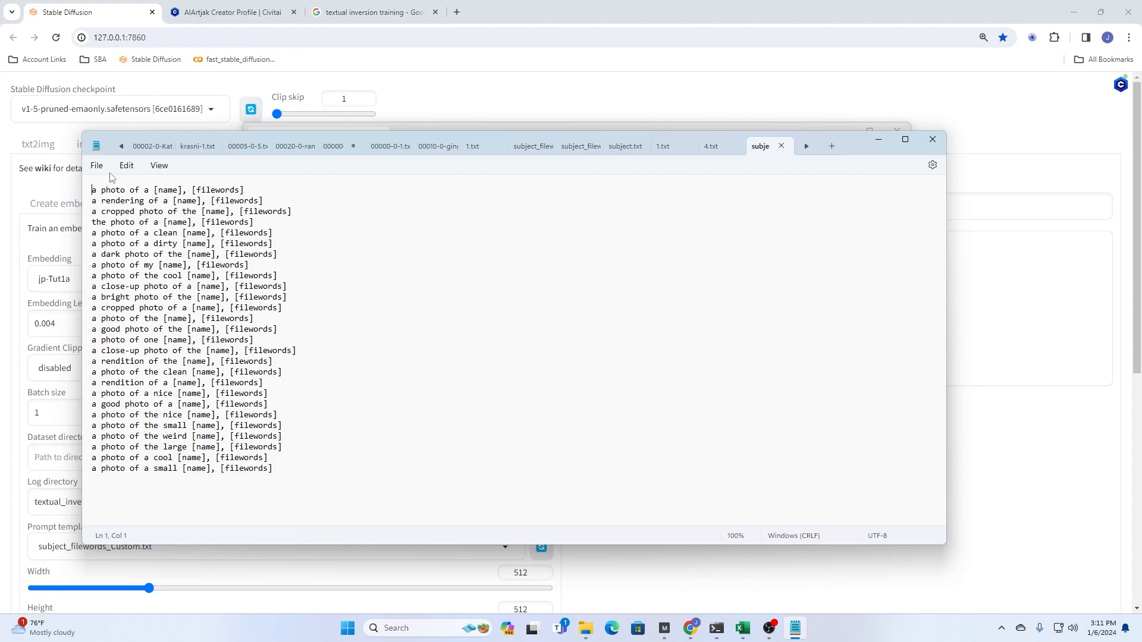
{"action": "left_click", "coordinate": [932, 140]}
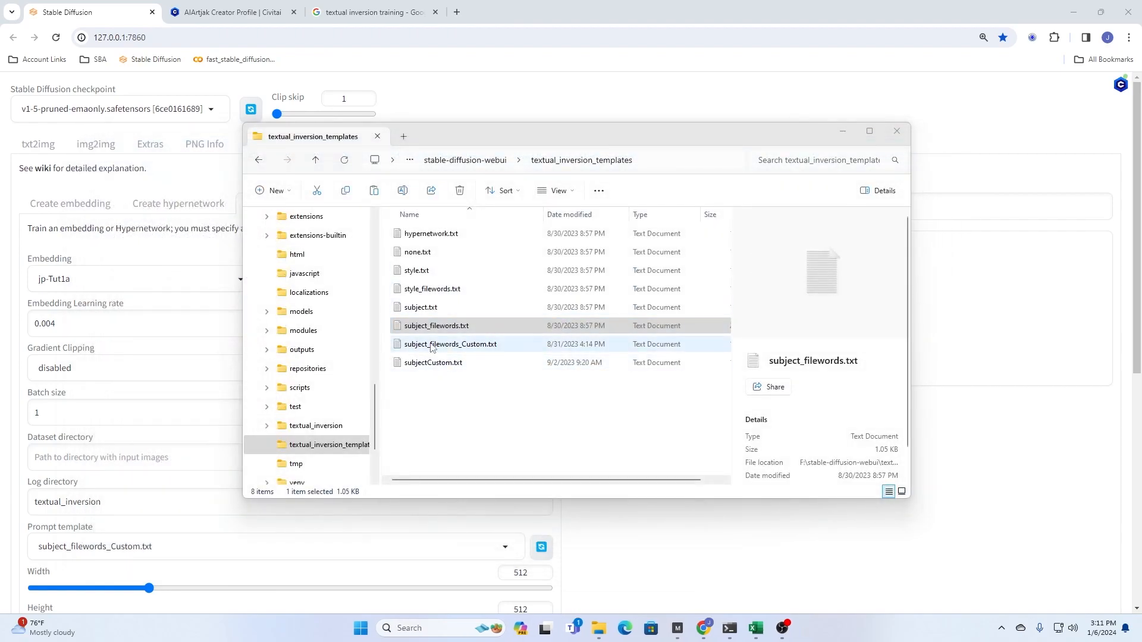
{"action": "double_click", "coordinate": [435, 350]}
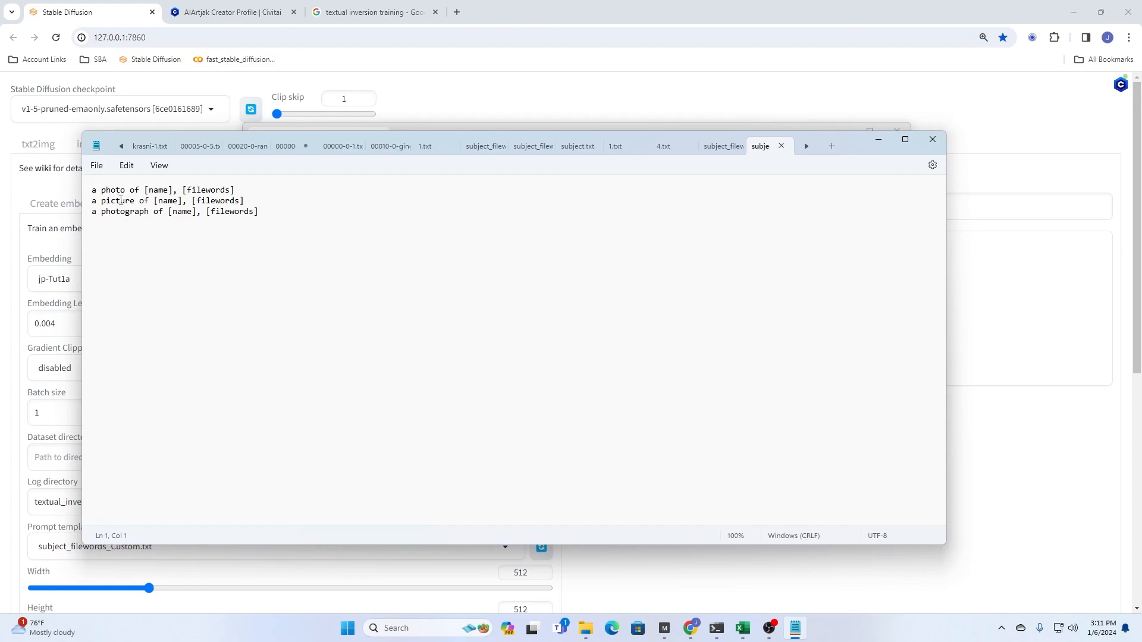
{"action": "left_click", "coordinate": [932, 141]}
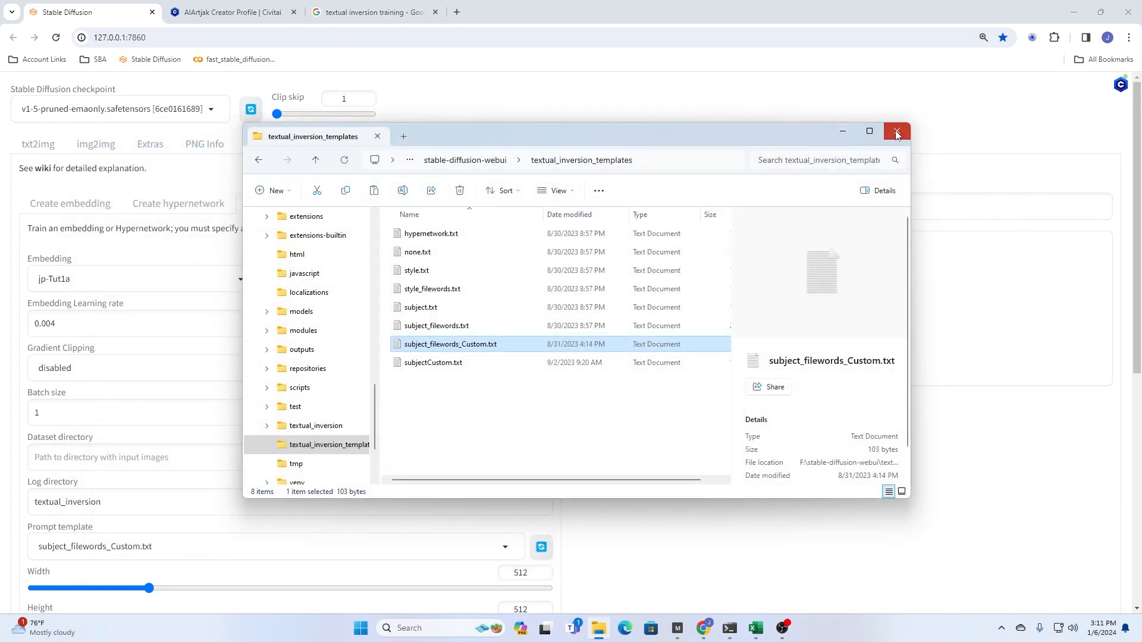
{"action": "left_click", "coordinate": [896, 131]}
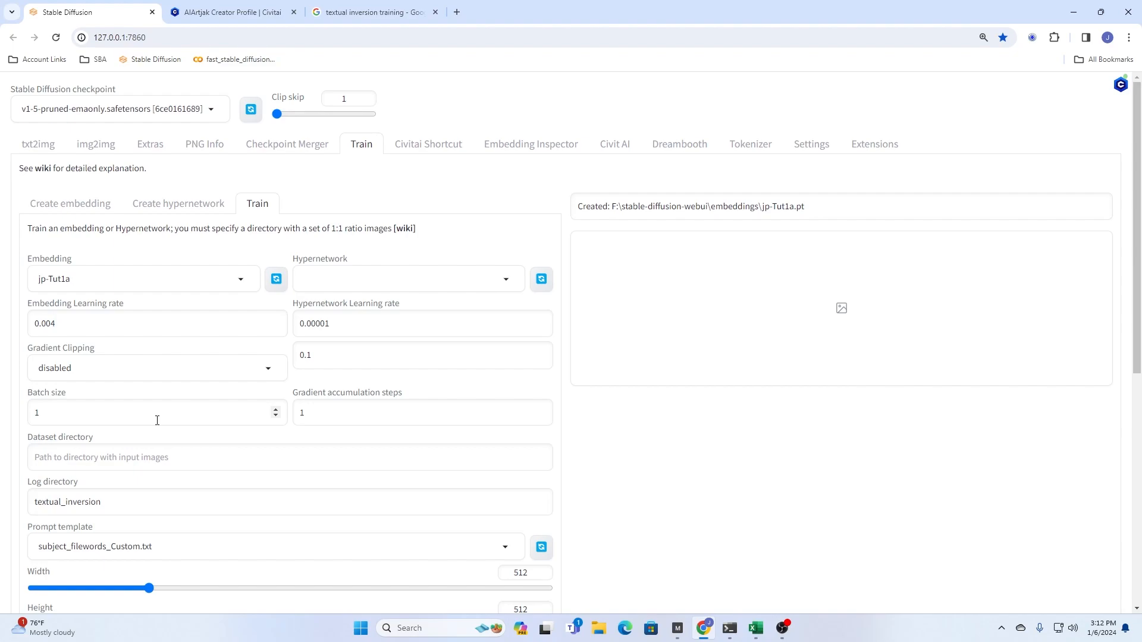
- Set the training's max steps to 5000
{"action": "scroll", "coordinate": [185, 454], "scroll_direction": "down", "scroll_amount": 3}
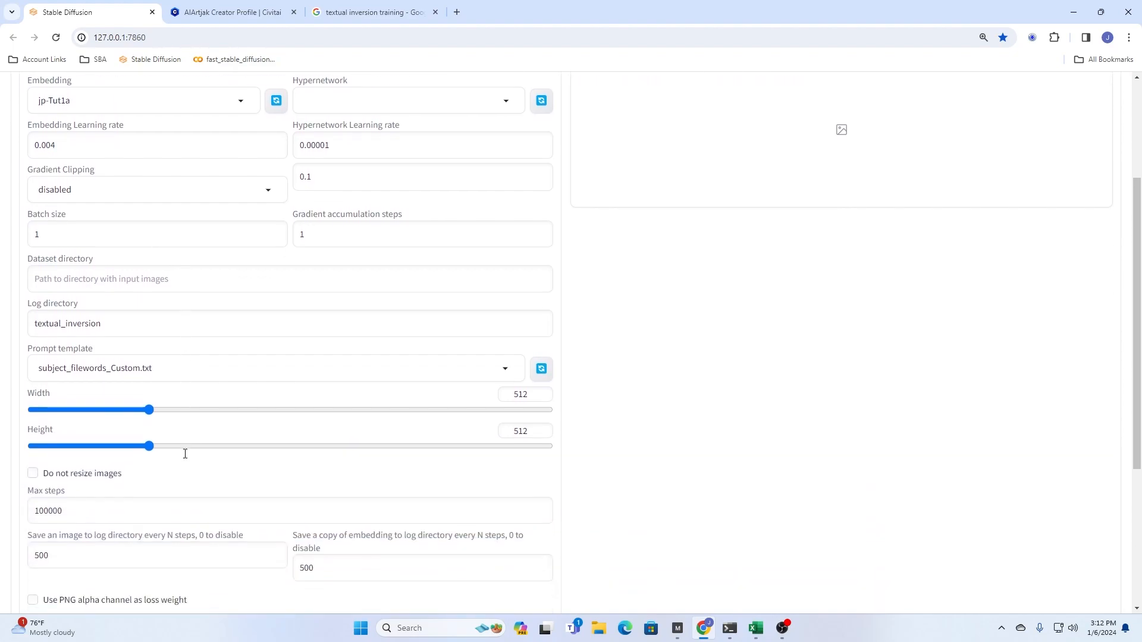
{"action": "left_click_drag", "start_coordinate": [95, 513], "coordinate": [2, 506]}
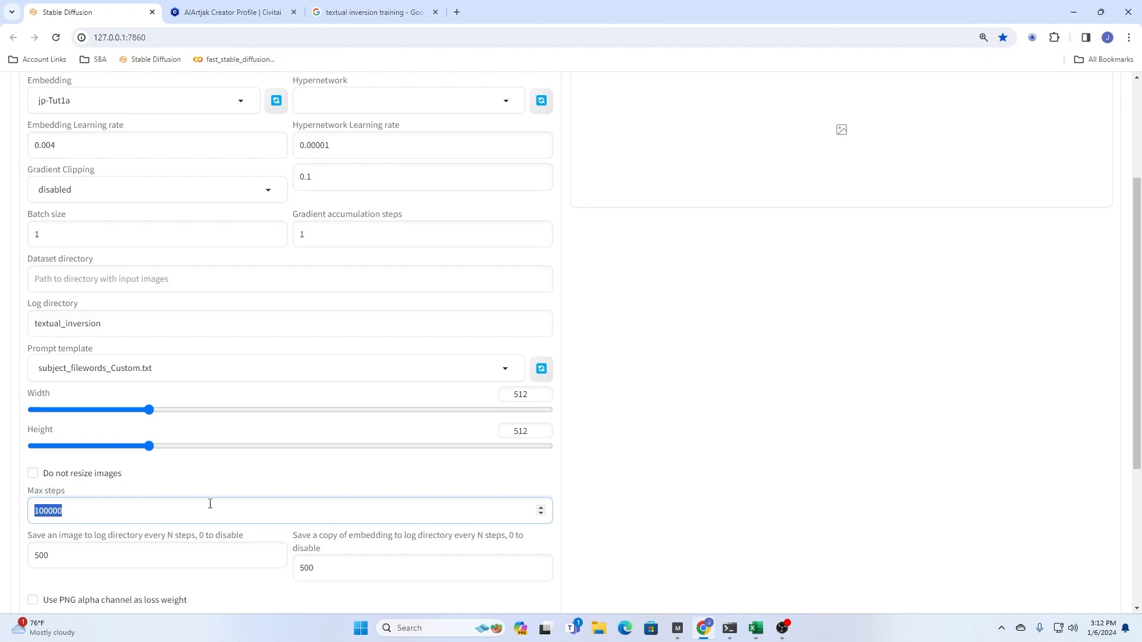
{"action": "type", "text": "5000"}
{"action": "scroll", "coordinate": [224, 500], "scroll_direction": "down", "scroll_amount": 3}
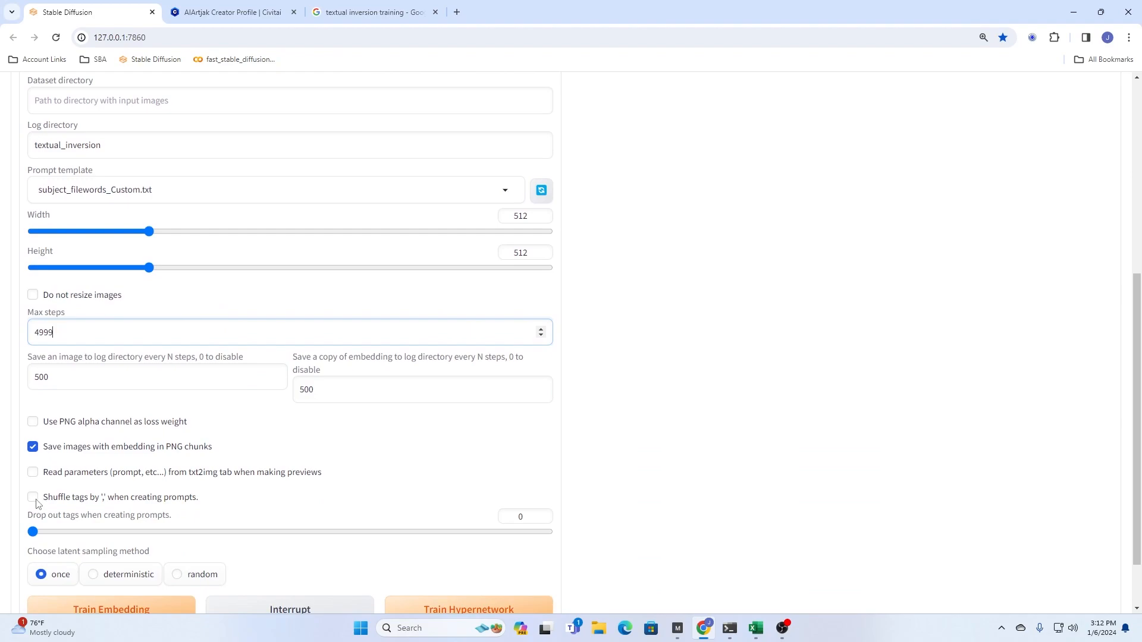
- Set the training's max steps to 500
{"action": "left_click_drag", "start_coordinate": [77, 332], "coordinate": [20, 345]}
{"action": "type", "text": "2500"}
{"action": "key", "text": "BackSpace"}
{"action": "key", "text": "BackSpace"}
{"action": "type", "text": "50"}
- Set the image and embedding save intervals to 50 steps each and the max steps to 5000
{"action": "double_click", "coordinate": [61, 379]}
{"action": "type", "text": "50"}
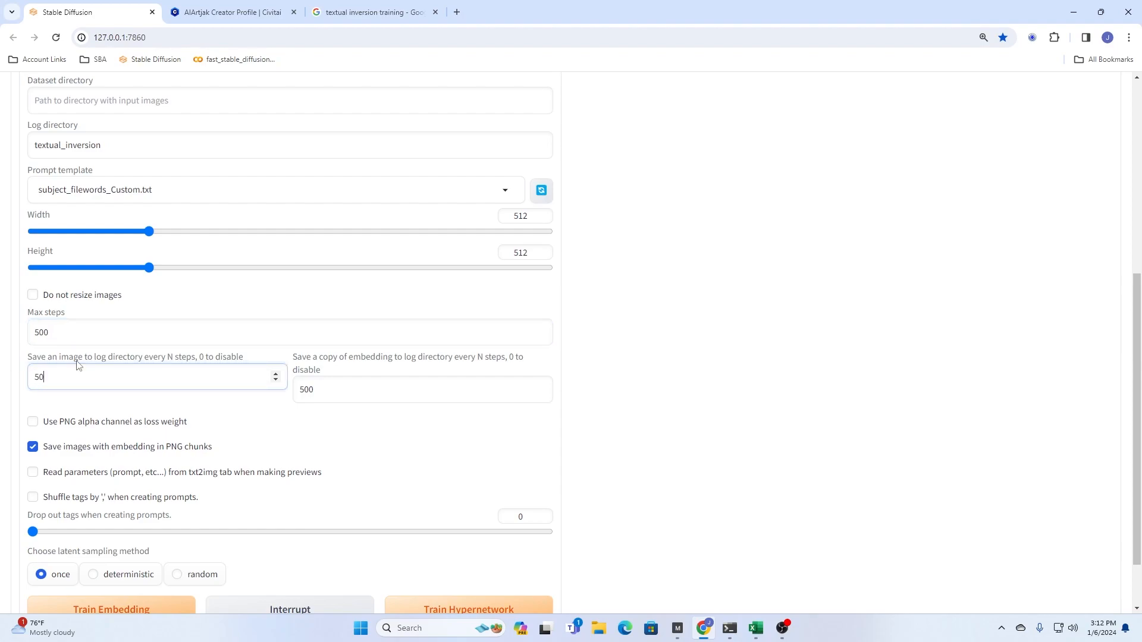
{"action": "double_click", "coordinate": [326, 391]}
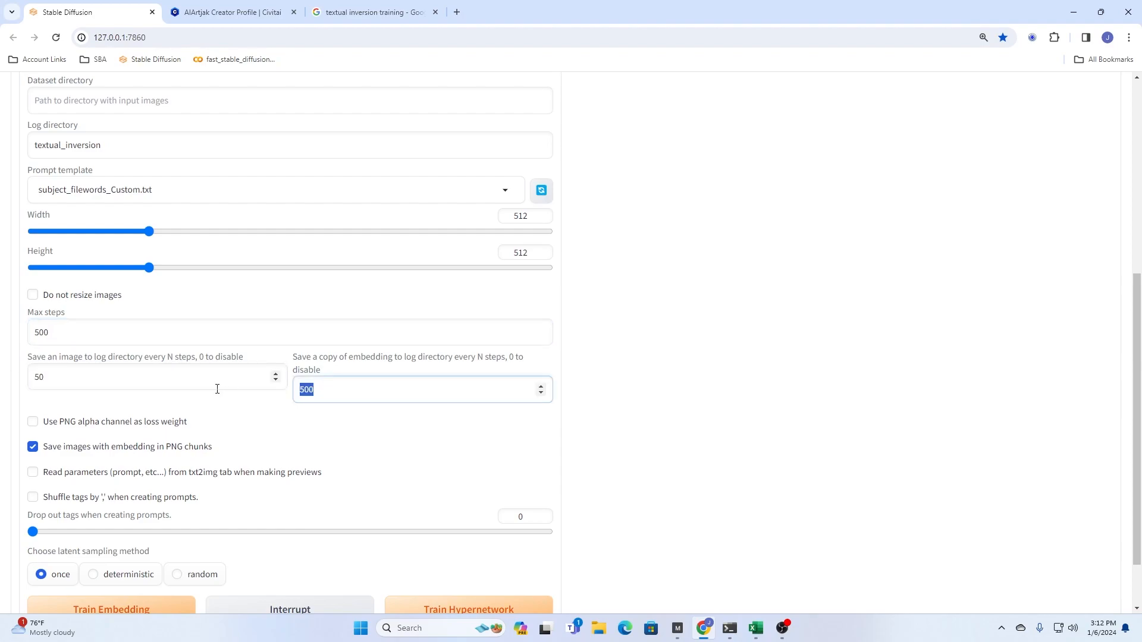
{"action": "type", "text": "50"}
{"action": "left_click", "coordinate": [58, 329]}
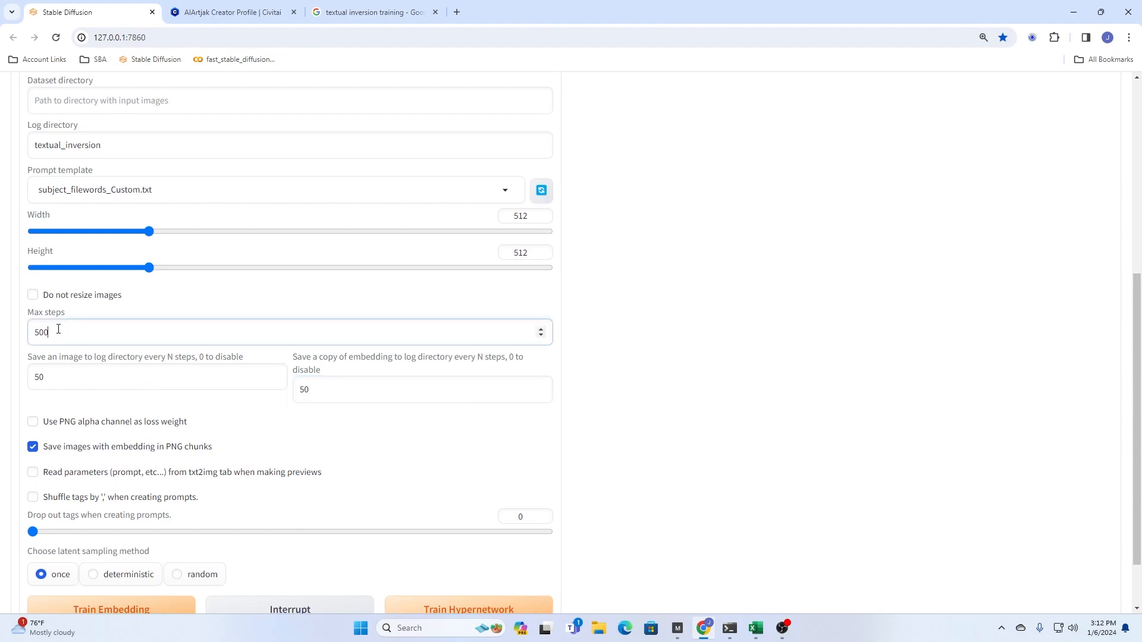
{"action": "type", "text": "0"}
- Enable tag shuffling for prompts, with tag dropout at 0.1 and deterministic latent sampling
{"action": "left_click", "coordinate": [32, 497]}
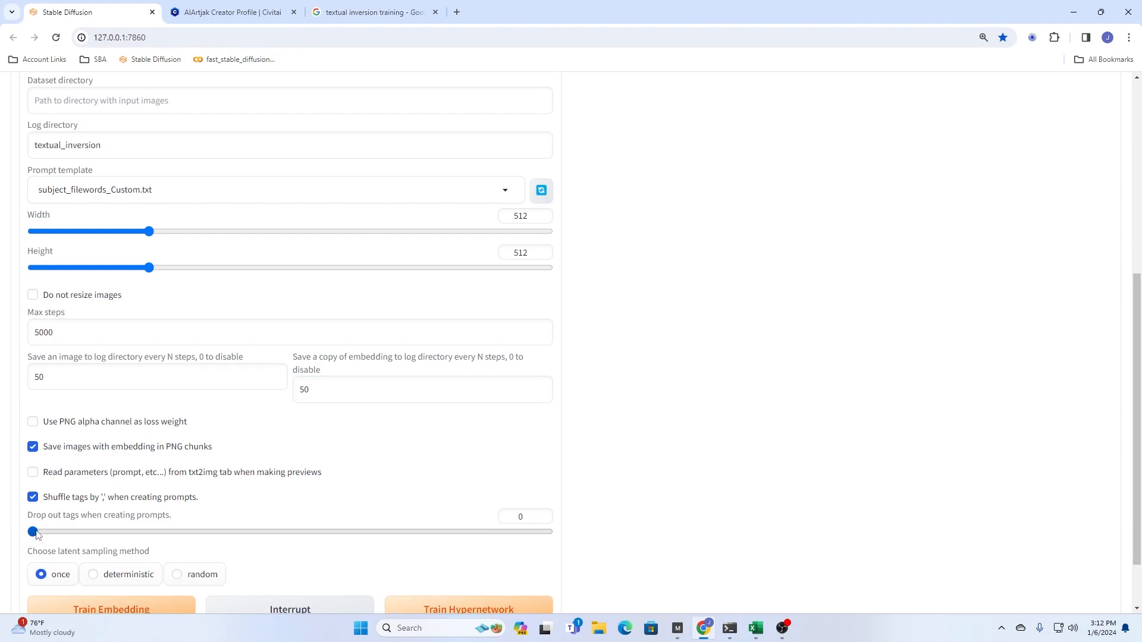
{"action": "left_click", "coordinate": [74, 533]}
{"action": "left_click", "coordinate": [124, 575]}
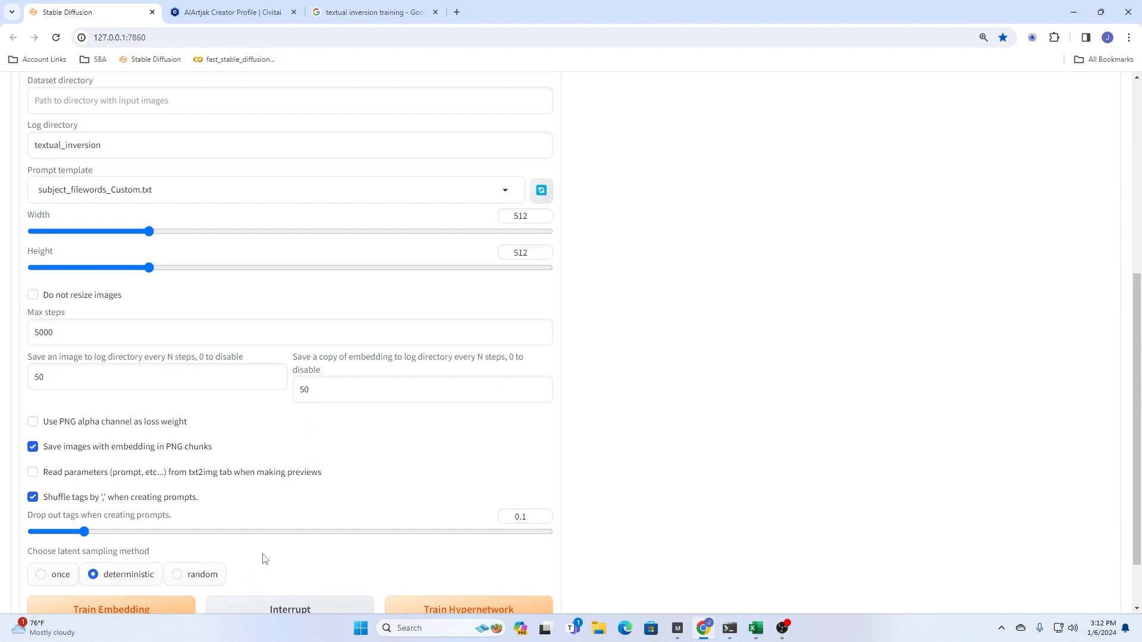
- Switch to File Explorer and check the 1.txt caption in the Desktop's Tut1 folder, closing the file when done
{"action": "scroll", "coordinate": [256, 550], "scroll_direction": "up", "scroll_amount": 4}
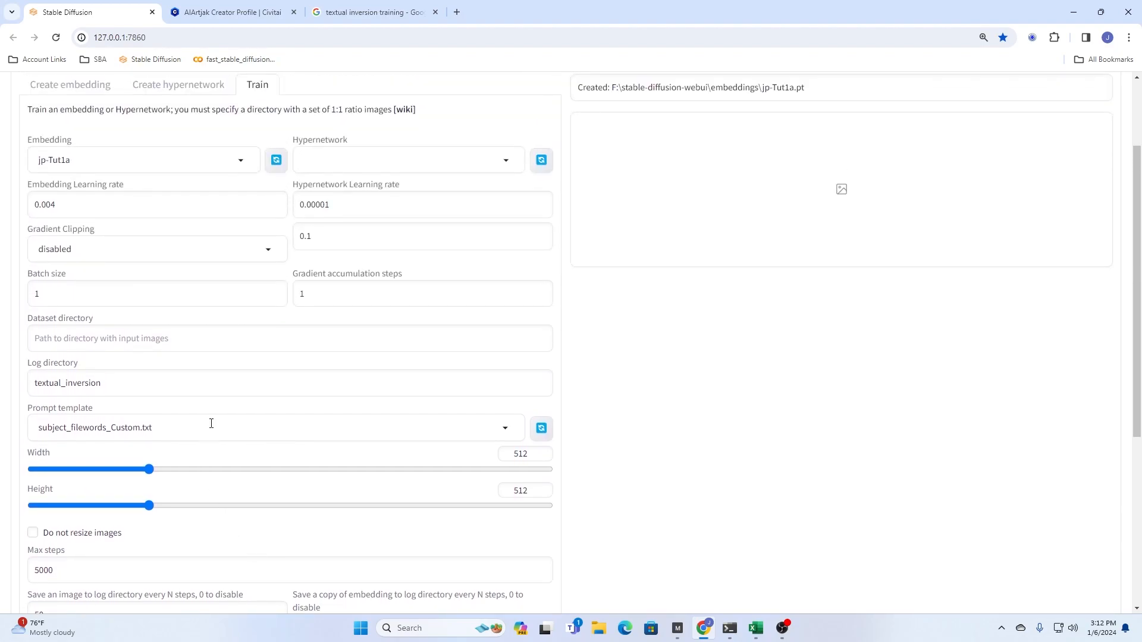
{"action": "scroll", "coordinate": [211, 423], "scroll_direction": "up", "scroll_amount": 2}
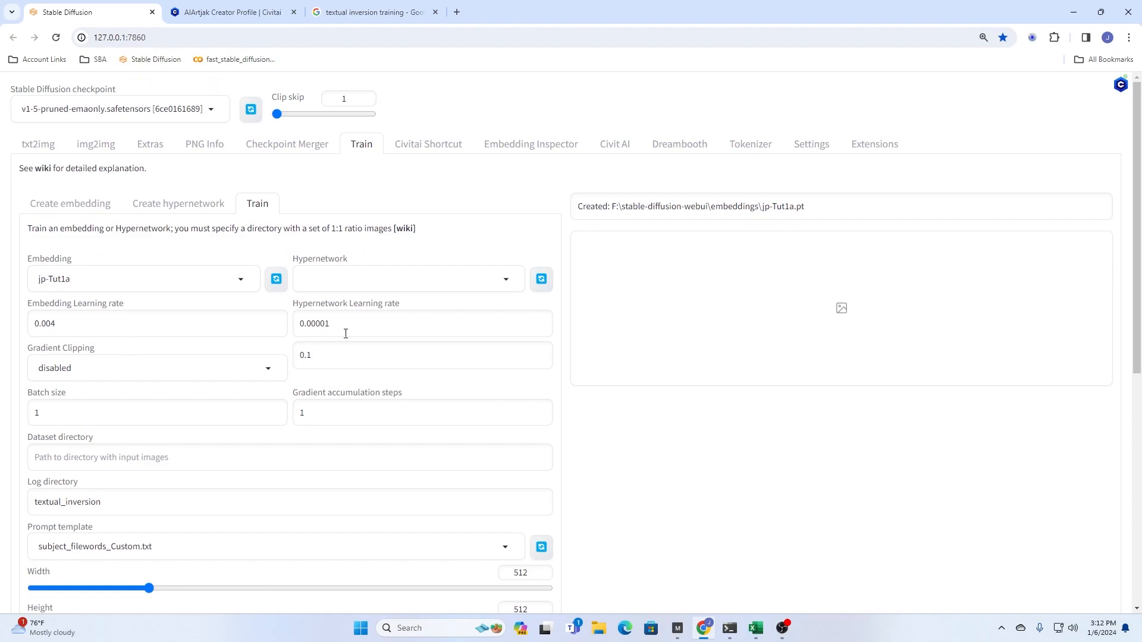
{"action": "scroll", "coordinate": [205, 440], "scroll_direction": "down", "scroll_amount": 2}
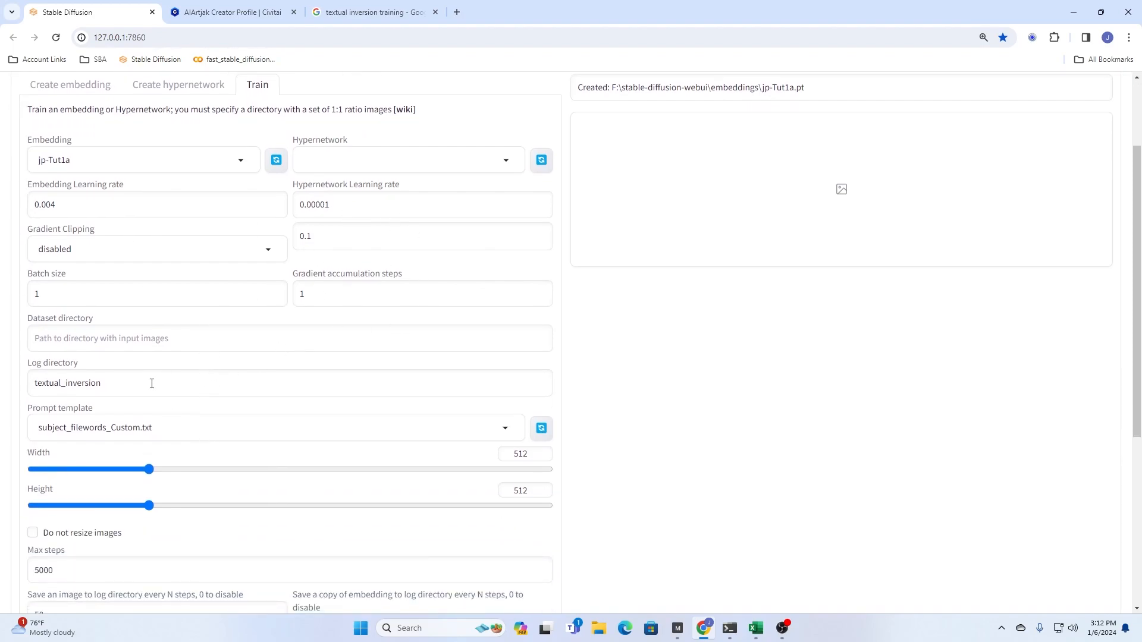
{"action": "left_click", "coordinate": [600, 629]}
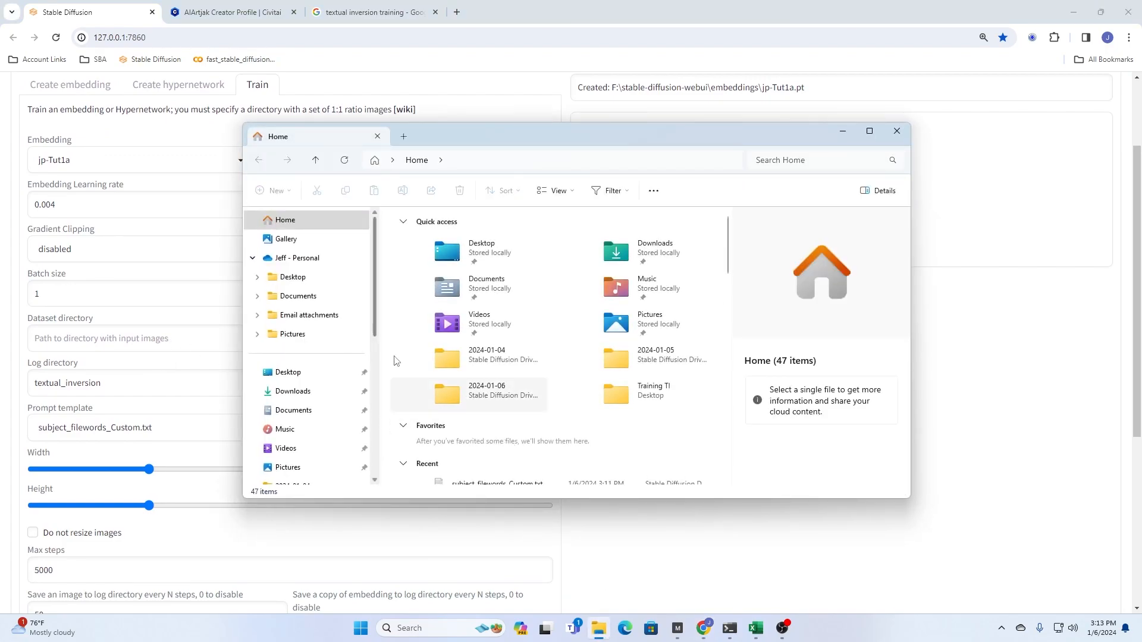
{"action": "left_click", "coordinate": [293, 378]}
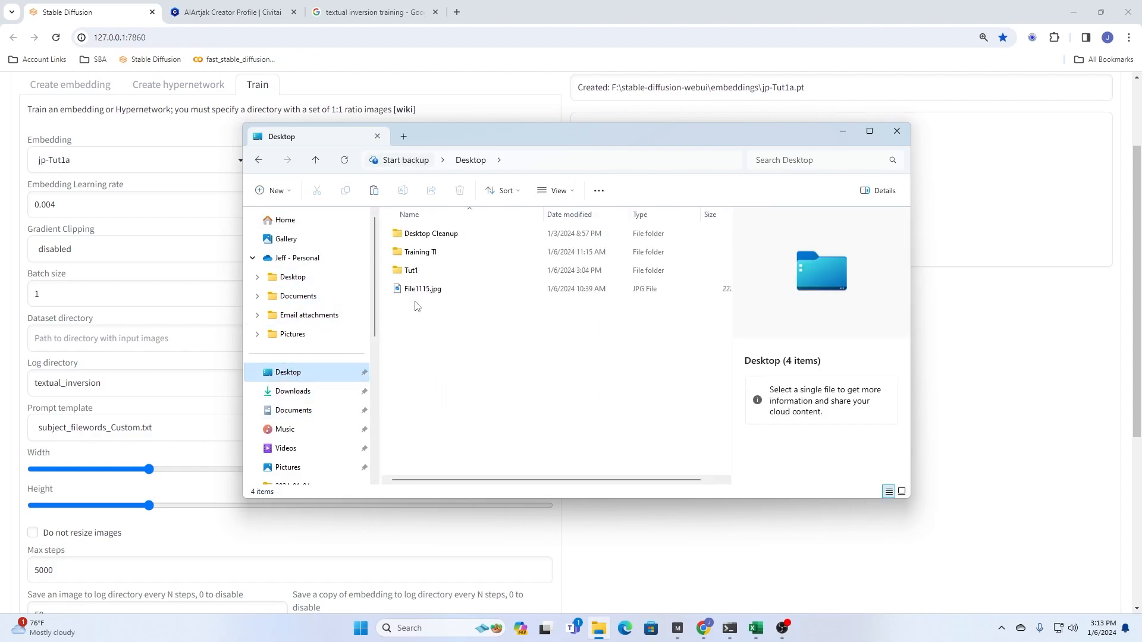
{"action": "double_click", "coordinate": [430, 272]}
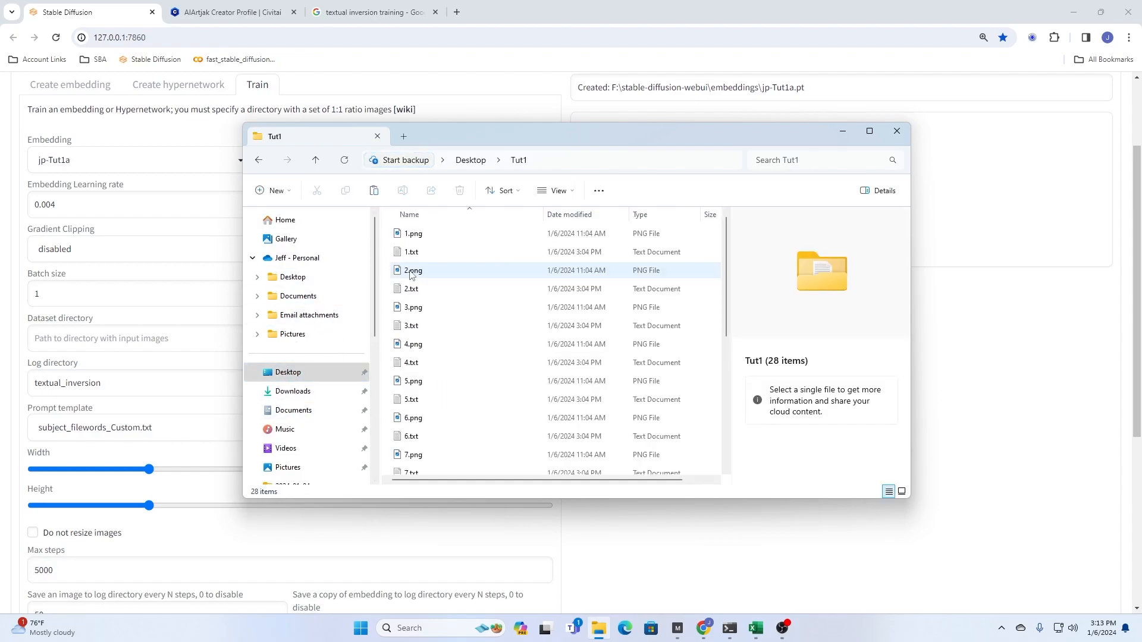
{"action": "left_click", "coordinate": [411, 259]}
{"action": "double_click", "coordinate": [411, 261]}
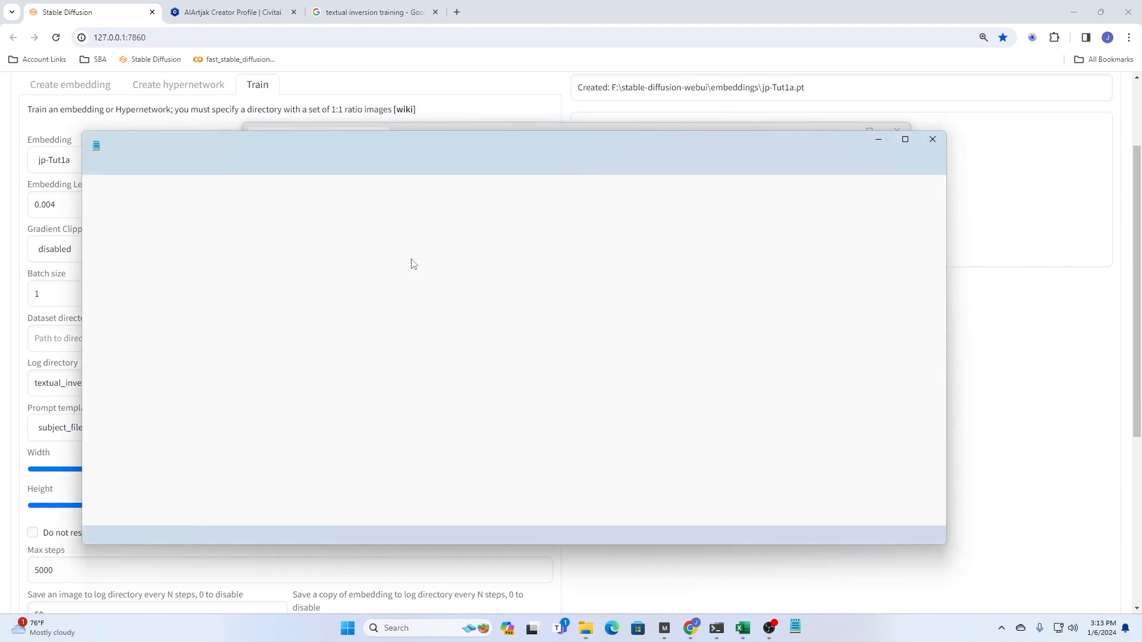
{"action": "left_click", "coordinate": [923, 145]}
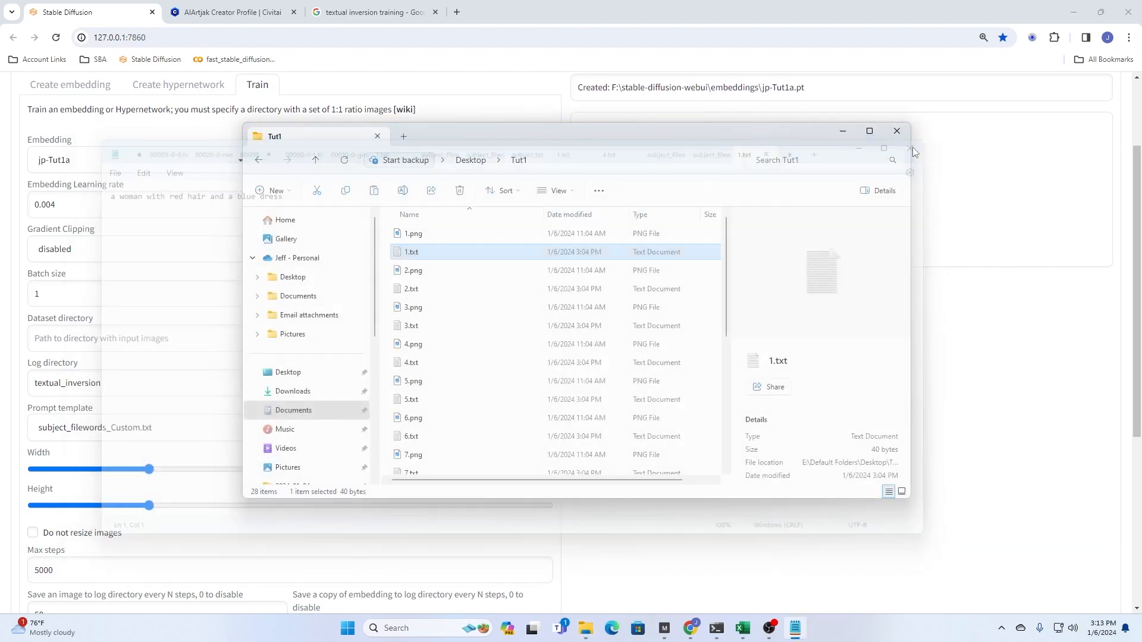
- Open the Desktop's Training TI folder and check the 5.txt caption, closing the file when done
{"action": "left_click", "coordinate": [484, 164]}
{"action": "double_click", "coordinate": [421, 252]}
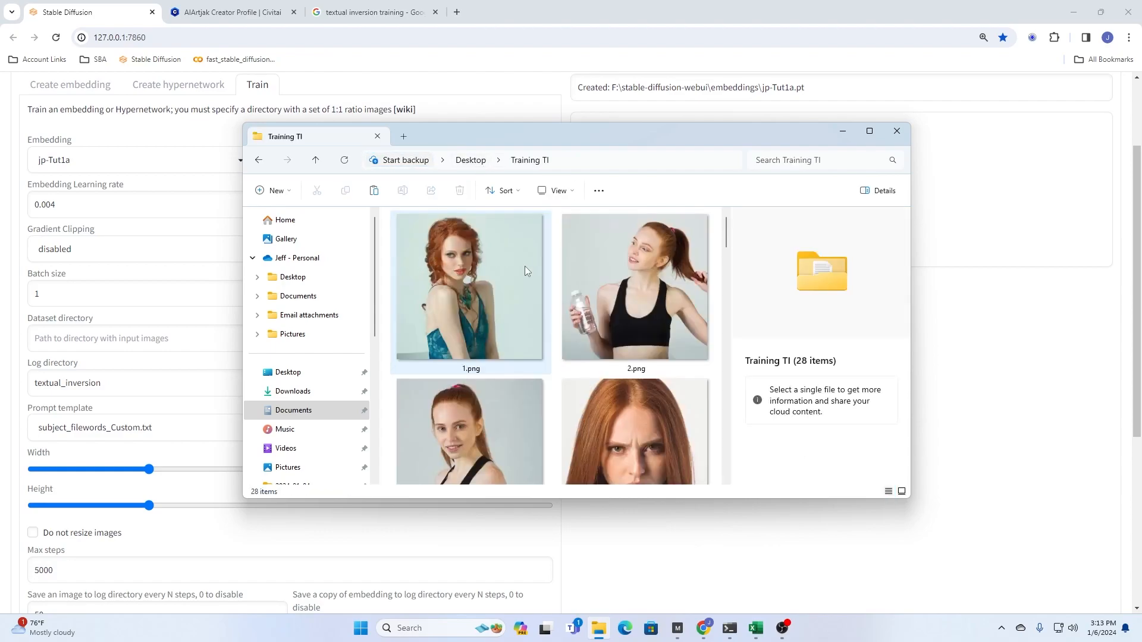
{"action": "left_click_drag", "start_coordinate": [726, 236], "coordinate": [718, 407]}
{"action": "double_click", "coordinate": [478, 295]}
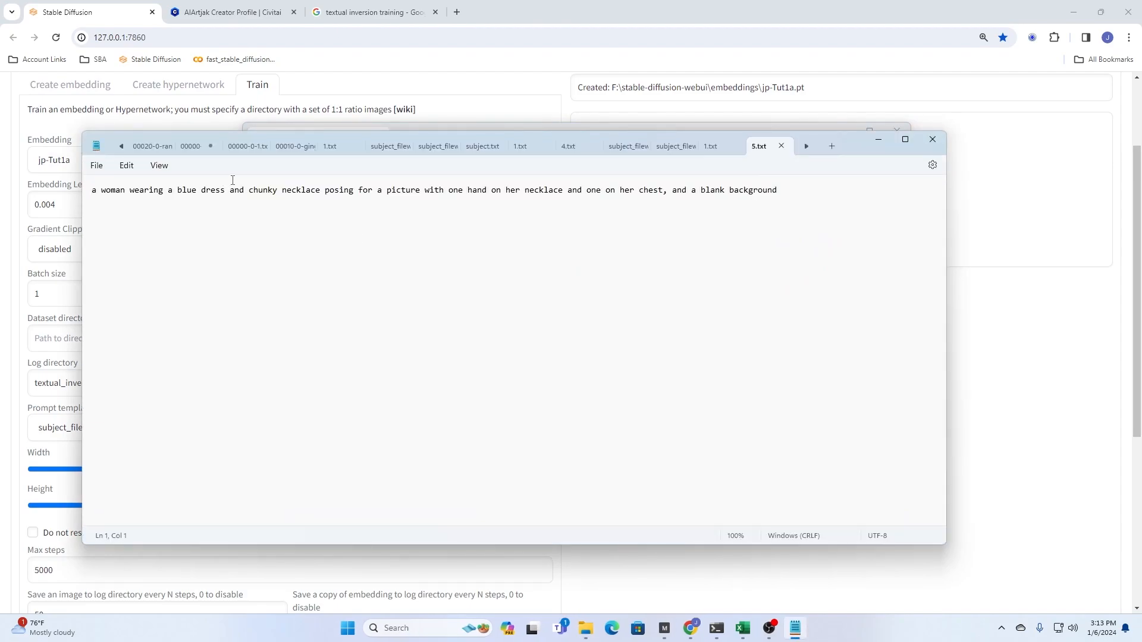
{"action": "left_click", "coordinate": [932, 139]}
- Copy the Training TI folder's path and set it as the training's dataset directory, E:\Default Folders\Desktop\Training TI
{"action": "left_click", "coordinate": [600, 160]}
{"action": "key", "text": "ctrl+c"}
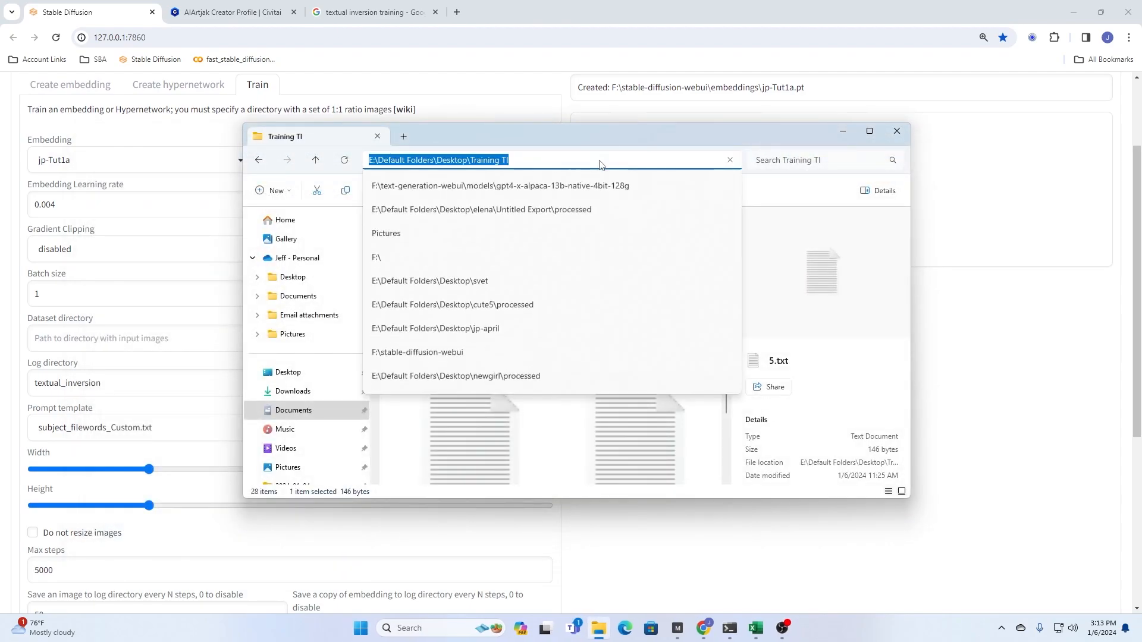
{"action": "left_click", "coordinate": [547, 62]}
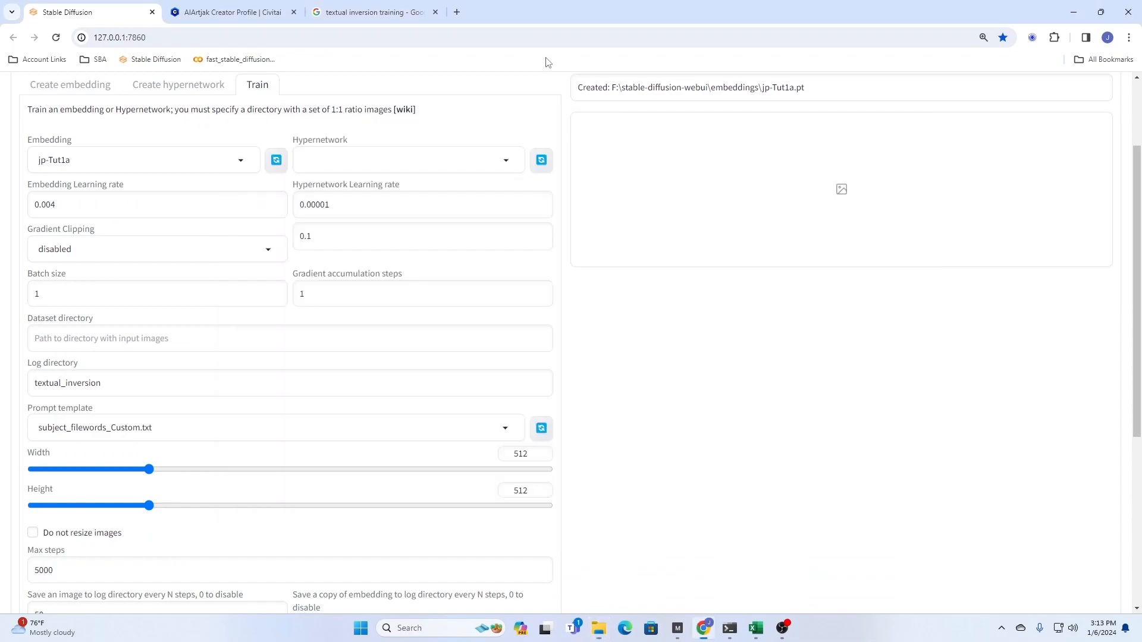
{"action": "left_click", "coordinate": [133, 339]}
{"action": "key", "text": "ctrl+v"}
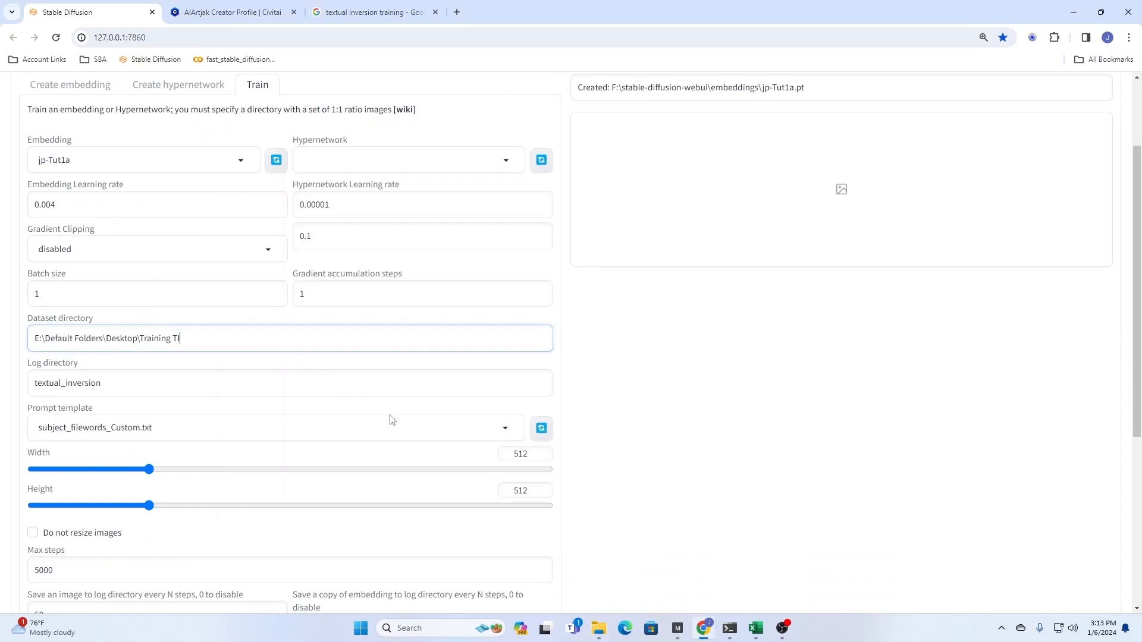
- Turn on the option to not resize images and start training the jp-Tut1a embedding
{"action": "scroll", "coordinate": [377, 461], "scroll_direction": "down", "scroll_amount": 4}
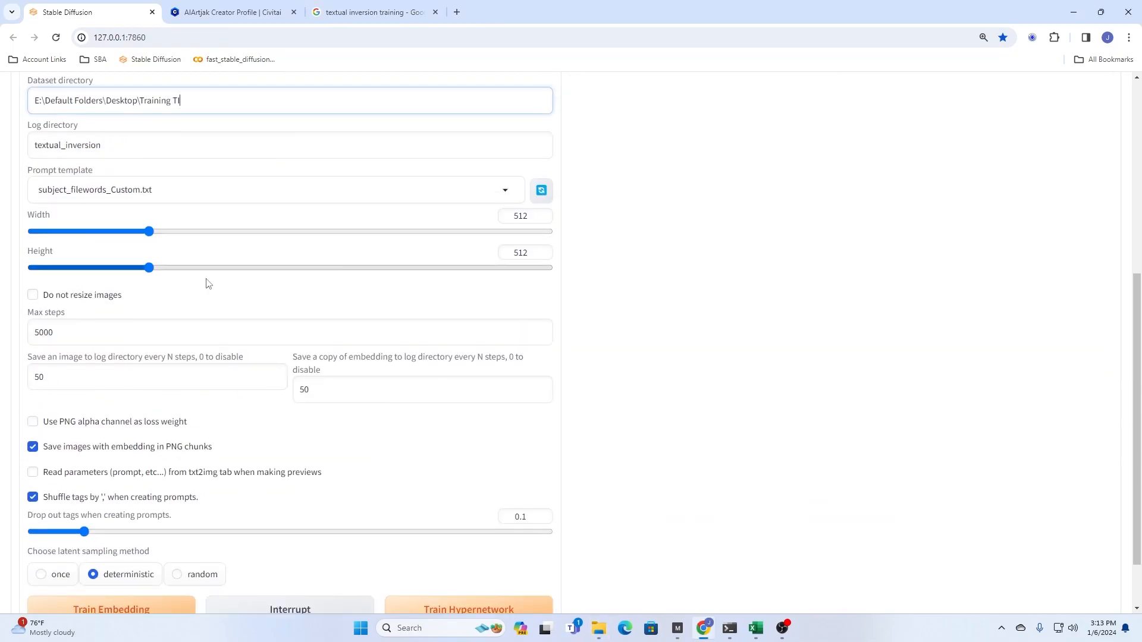
{"action": "left_click", "coordinate": [33, 295]}
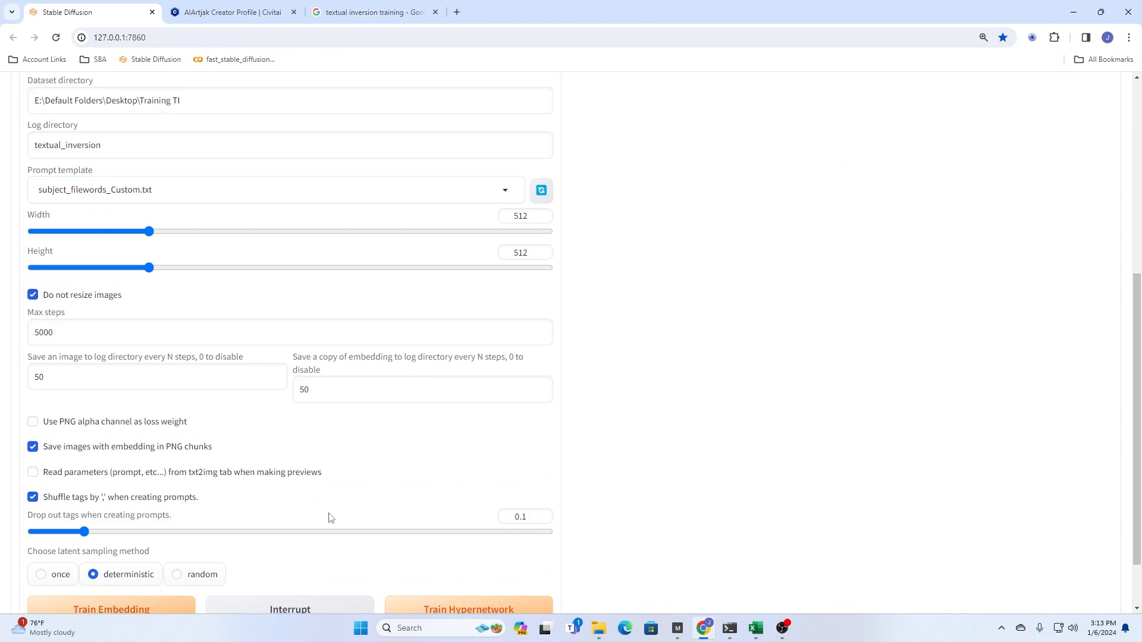
{"action": "scroll", "coordinate": [331, 517], "scroll_direction": "down", "scroll_amount": 2}
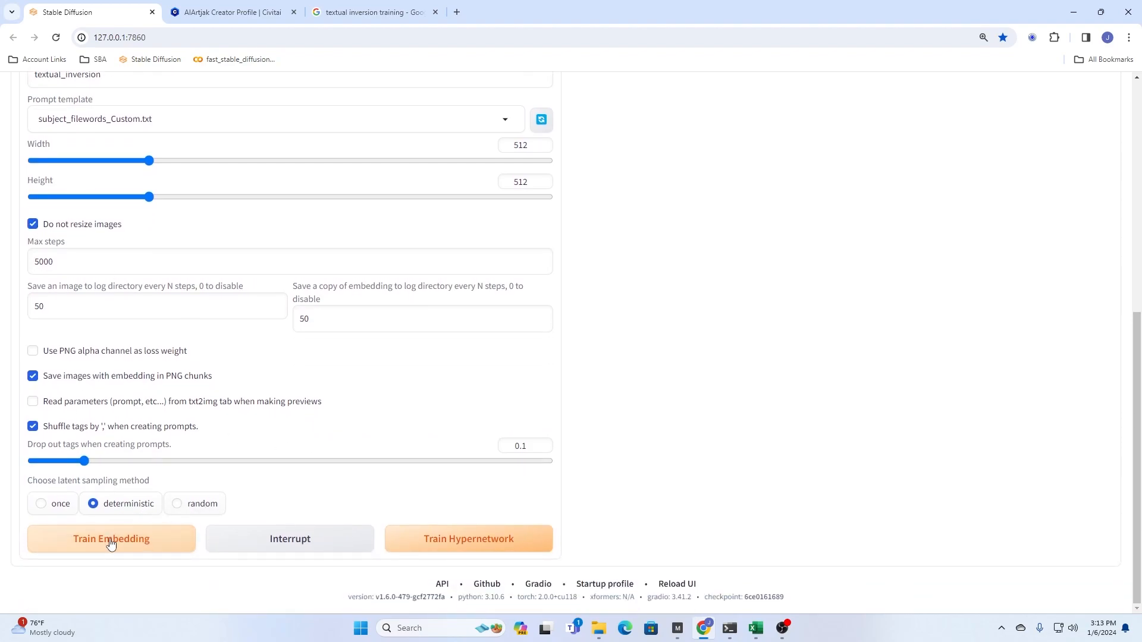
{"action": "scroll", "coordinate": [242, 543], "scroll_direction": "up", "scroll_amount": 7}
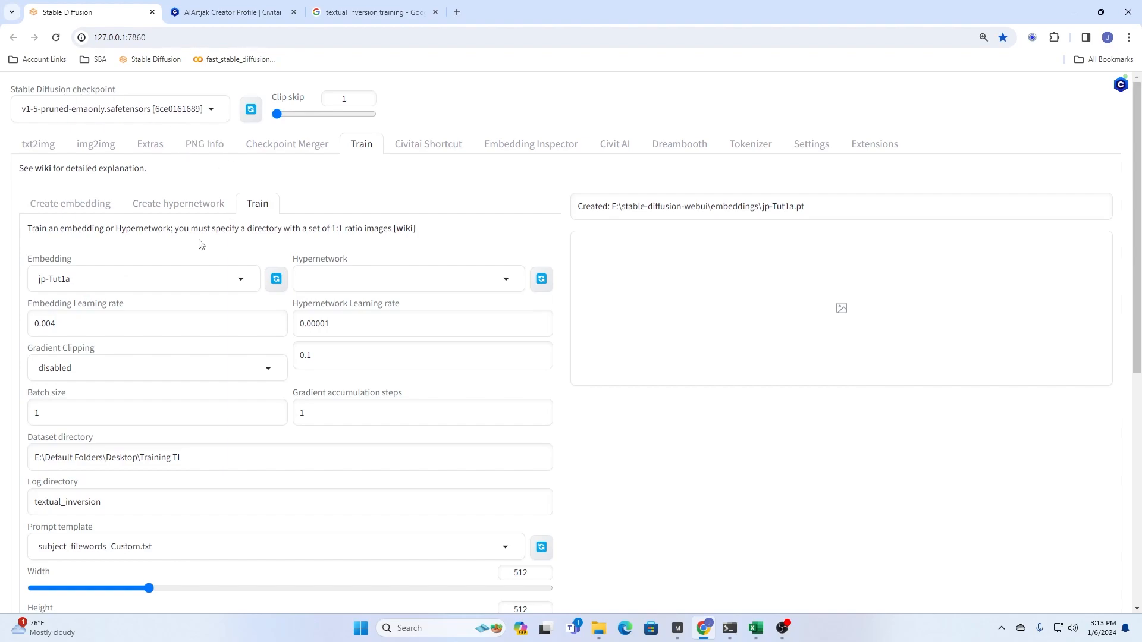
{"action": "scroll", "coordinate": [209, 434], "scroll_direction": "down", "scroll_amount": 7}
{"action": "left_click", "coordinate": [131, 552]}
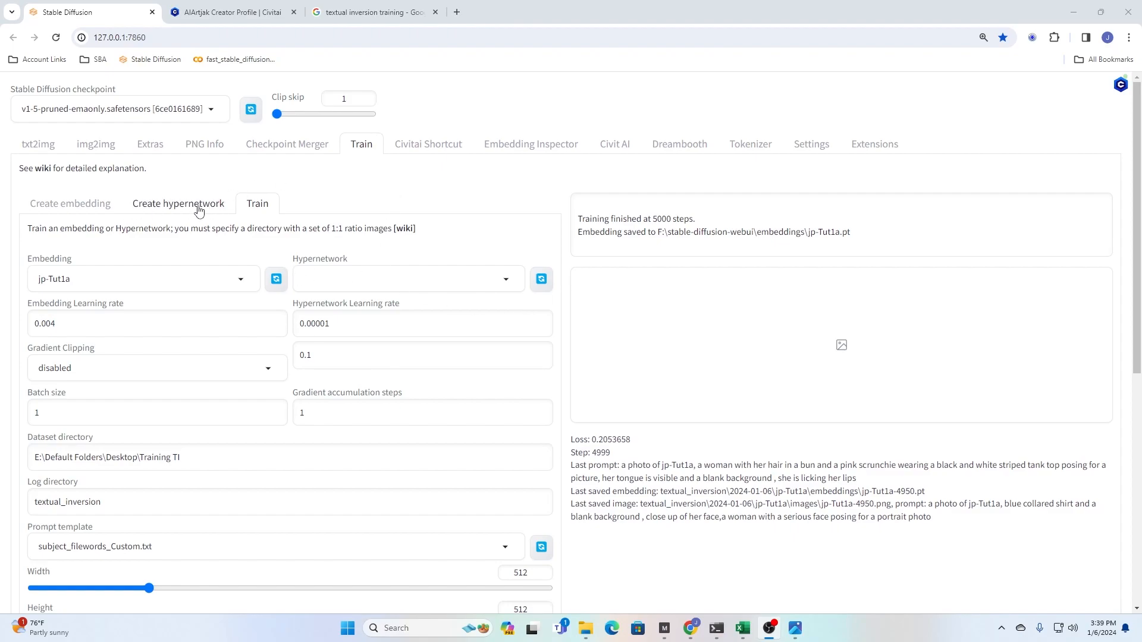
- Review the jp-Tut1a training report and settings, including the embedding's creation settings
{"action": "scroll", "coordinate": [140, 424], "scroll_direction": "down", "scroll_amount": 3}
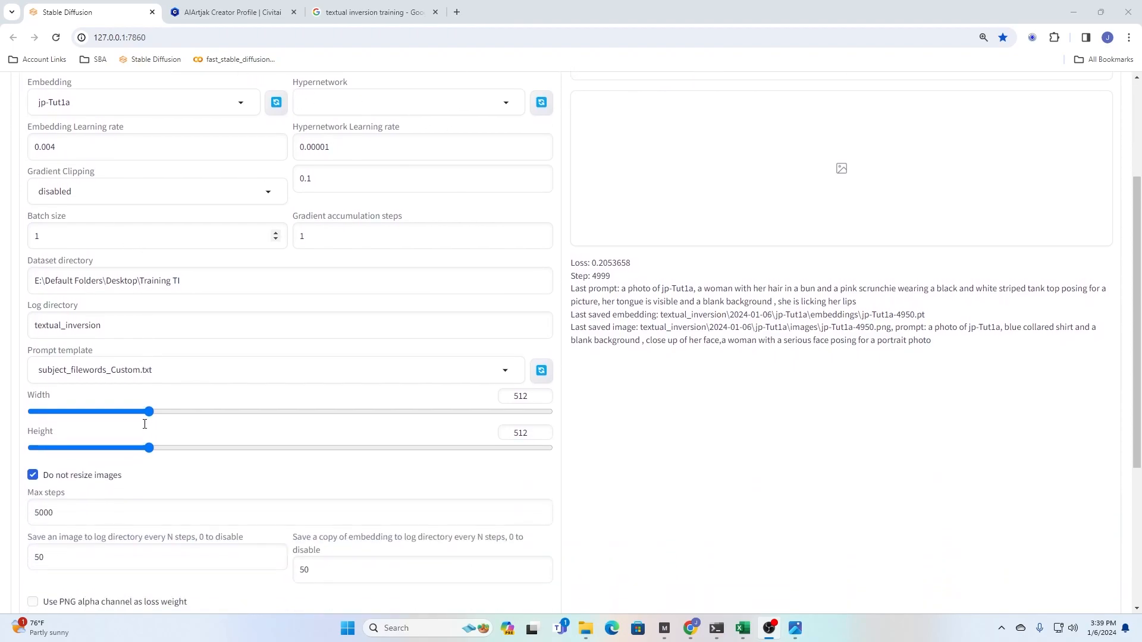
{"action": "scroll", "coordinate": [144, 424], "scroll_direction": "up", "scroll_amount": 2}
{"action": "scroll", "coordinate": [144, 423], "scroll_direction": "down", "scroll_amount": 5}
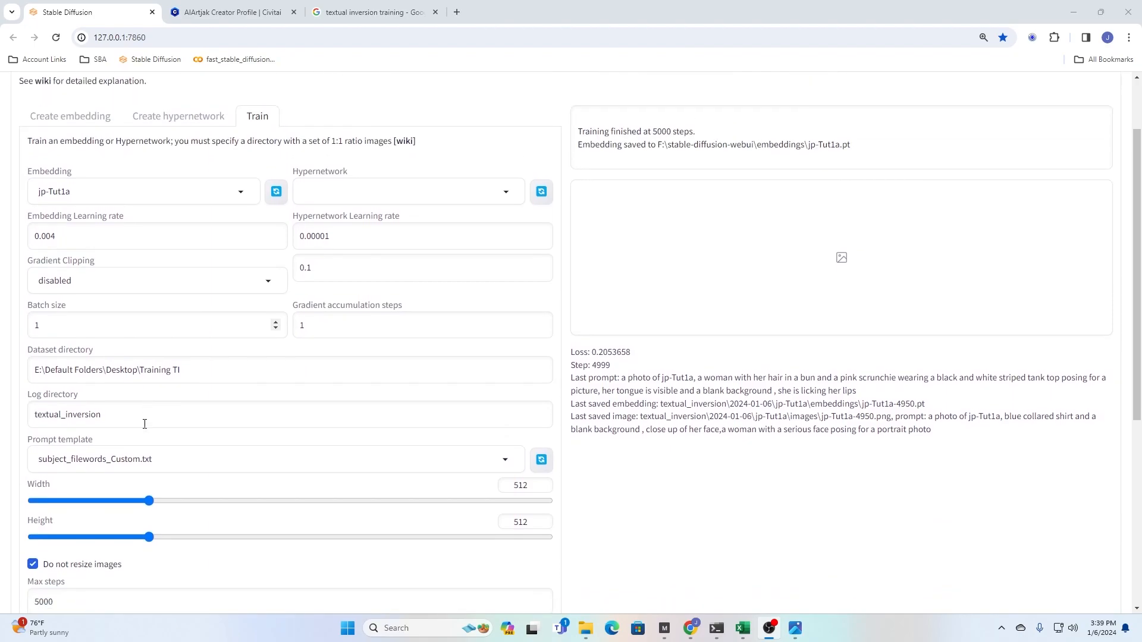
{"action": "scroll", "coordinate": [144, 423], "scroll_direction": "up", "scroll_amount": 3}
{"action": "scroll", "coordinate": [144, 424], "scroll_direction": "up", "scroll_amount": 5}
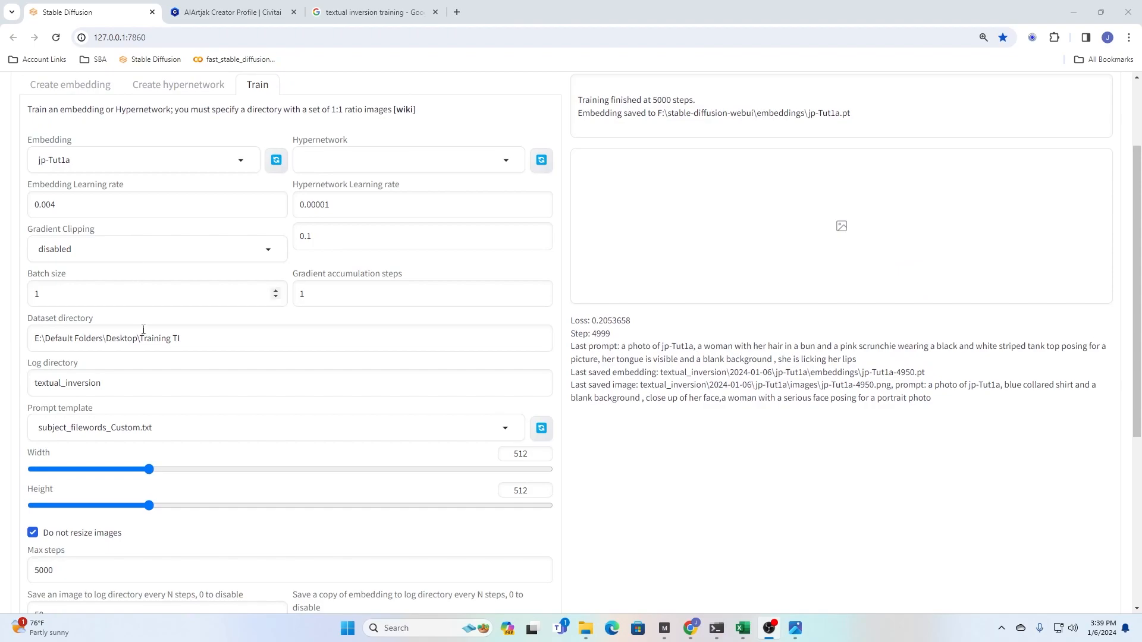
{"action": "left_click", "coordinate": [84, 205]}
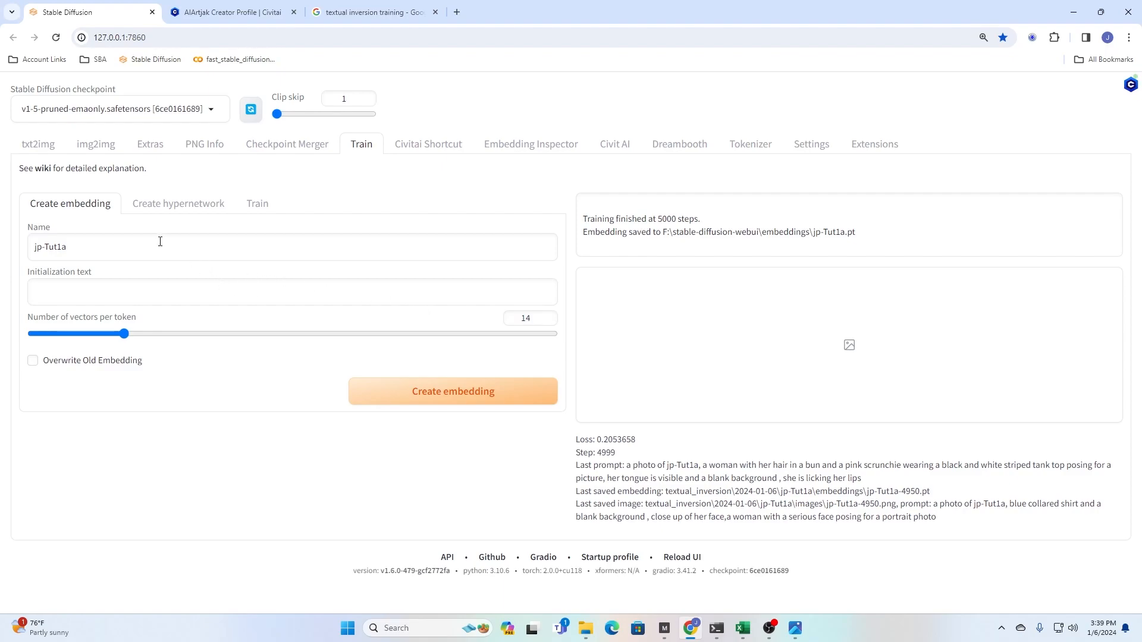
- Open the text-to-image generator and clear its positive prompt
{"action": "left_click", "coordinate": [32, 148]}
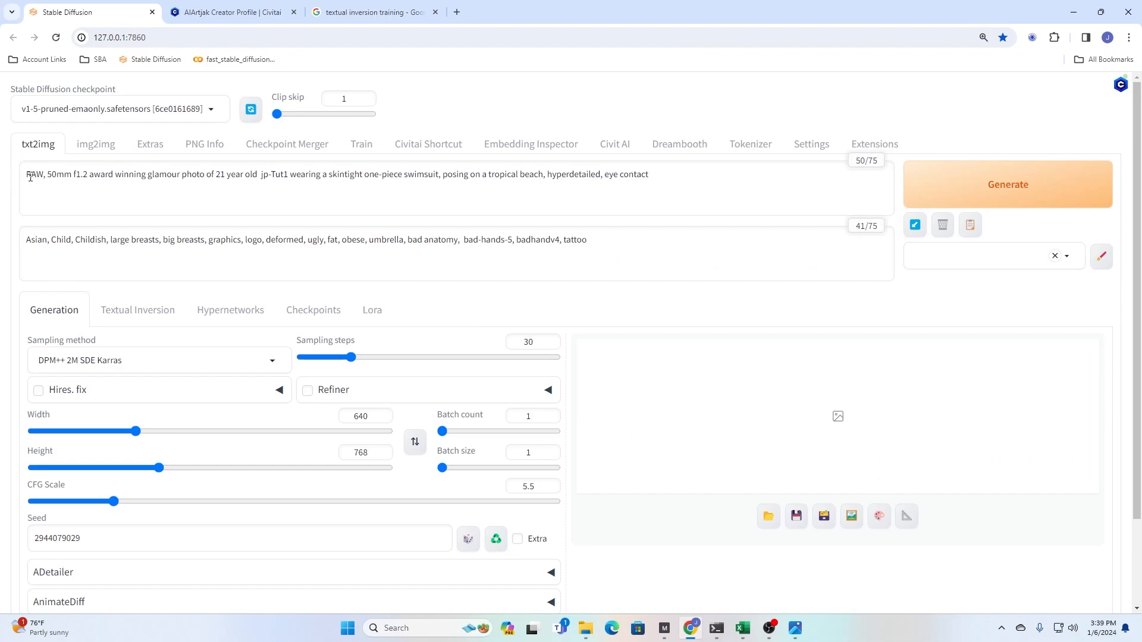
{"action": "left_click_drag", "start_coordinate": [690, 175], "coordinate": [2, 177]}
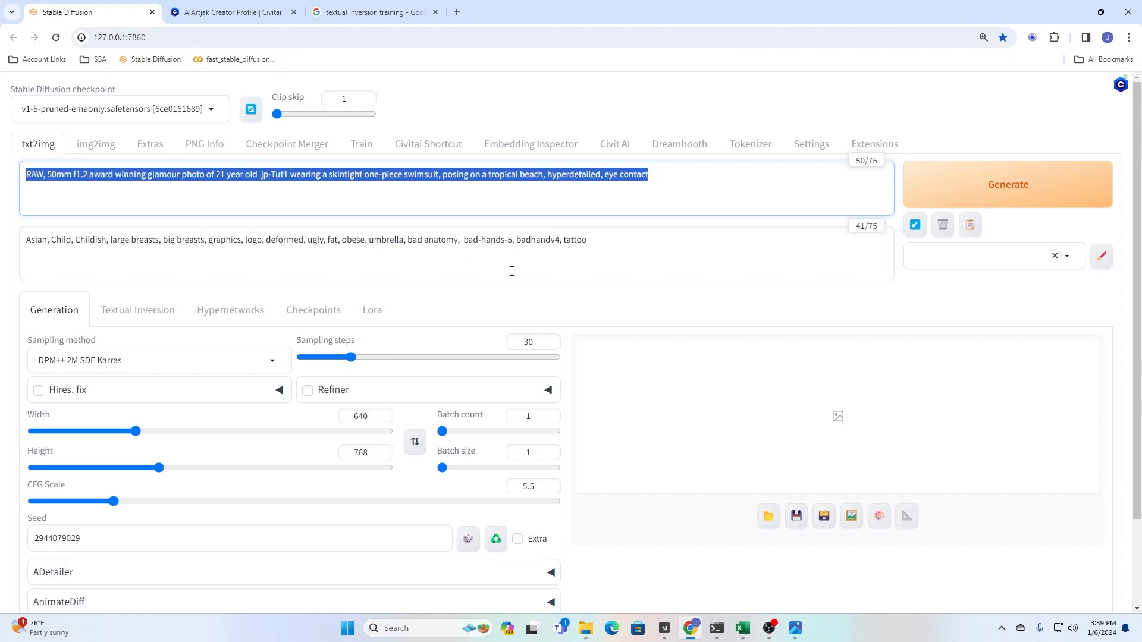
{"action": "key", "text": "BackSpace"}
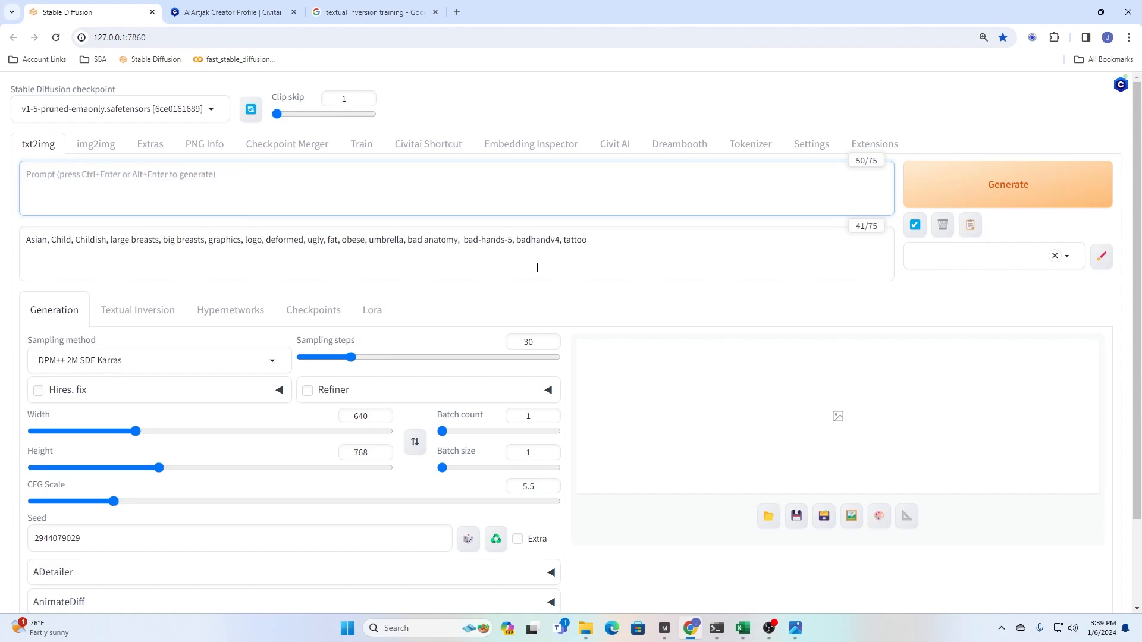
- Switch the Stable Diffusion checkpoint to epicphotogasm_zUniversal.safetensors
{"action": "left_click", "coordinate": [182, 113]}
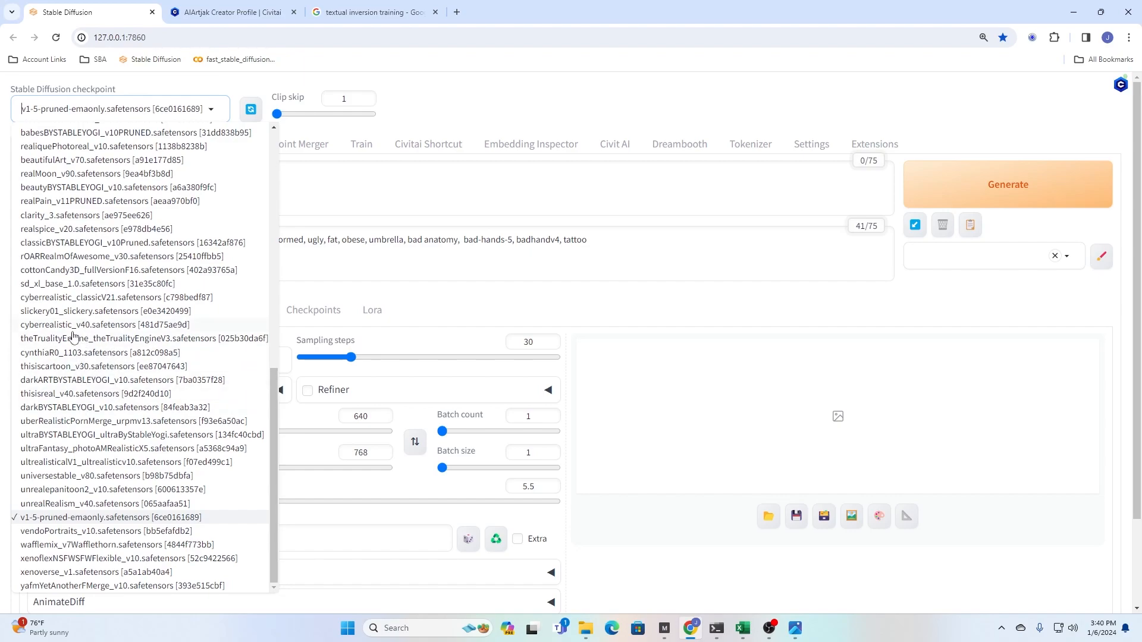
{"action": "scroll", "coordinate": [107, 397], "scroll_direction": "up", "scroll_amount": 3}
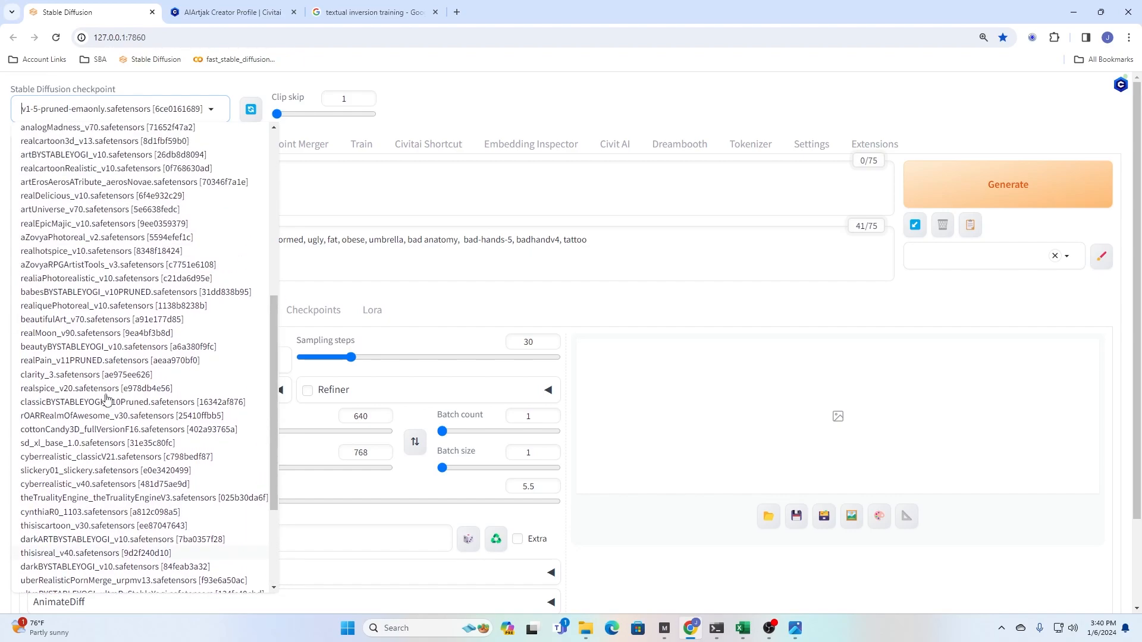
{"action": "scroll", "coordinate": [110, 355], "scroll_direction": "up", "scroll_amount": 2}
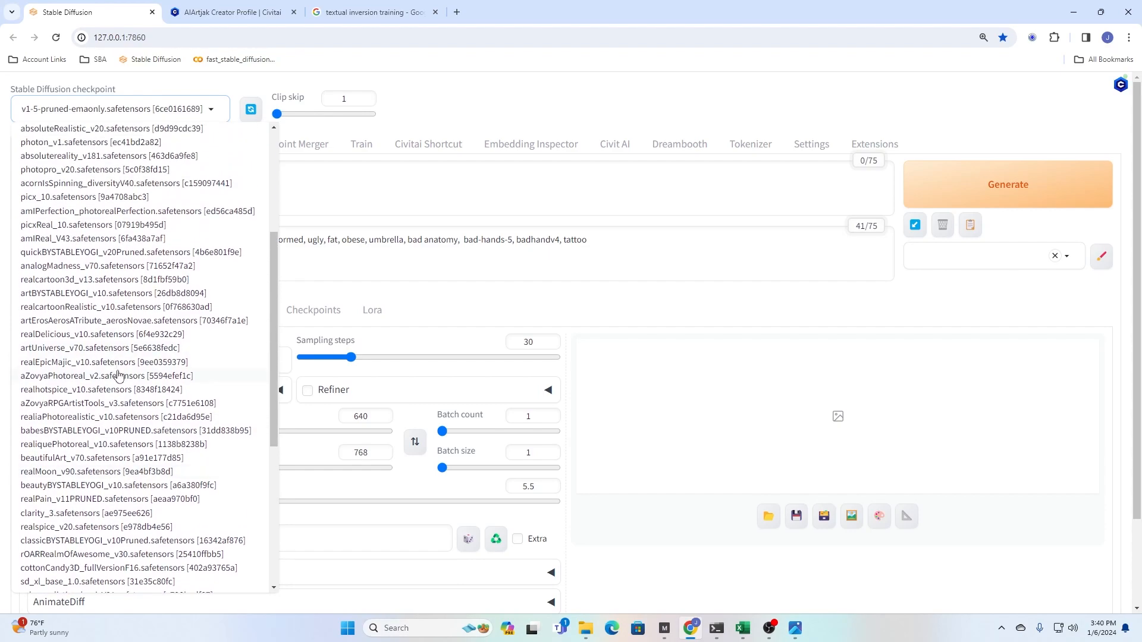
{"action": "scroll", "coordinate": [104, 373], "scroll_direction": "up", "scroll_amount": 3}
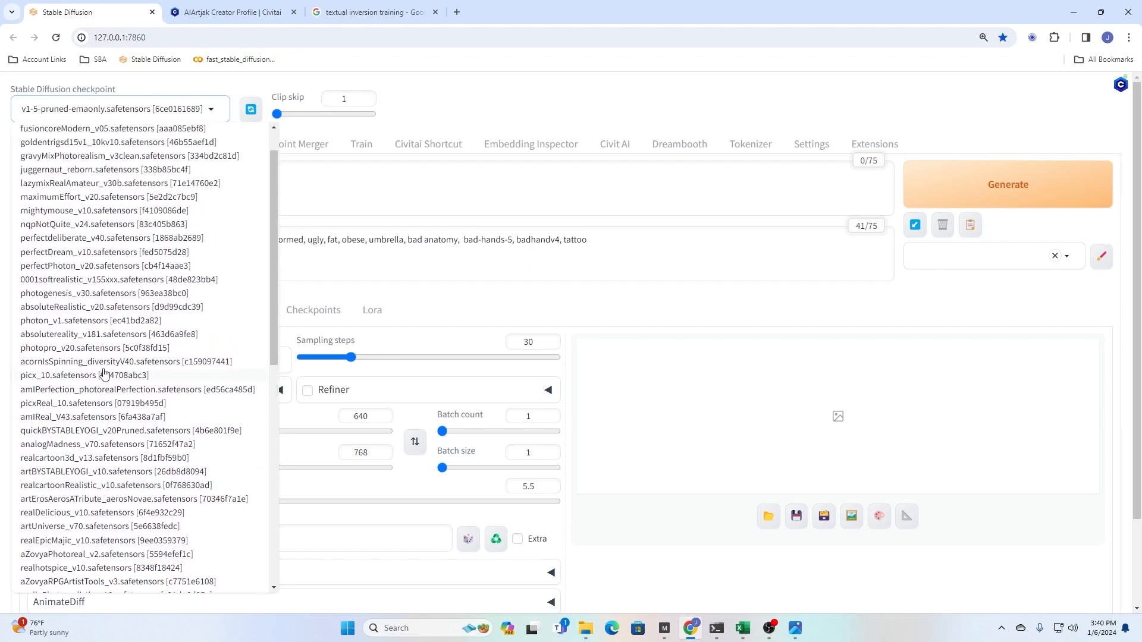
{"action": "scroll", "coordinate": [104, 373], "scroll_direction": "up", "scroll_amount": 1}
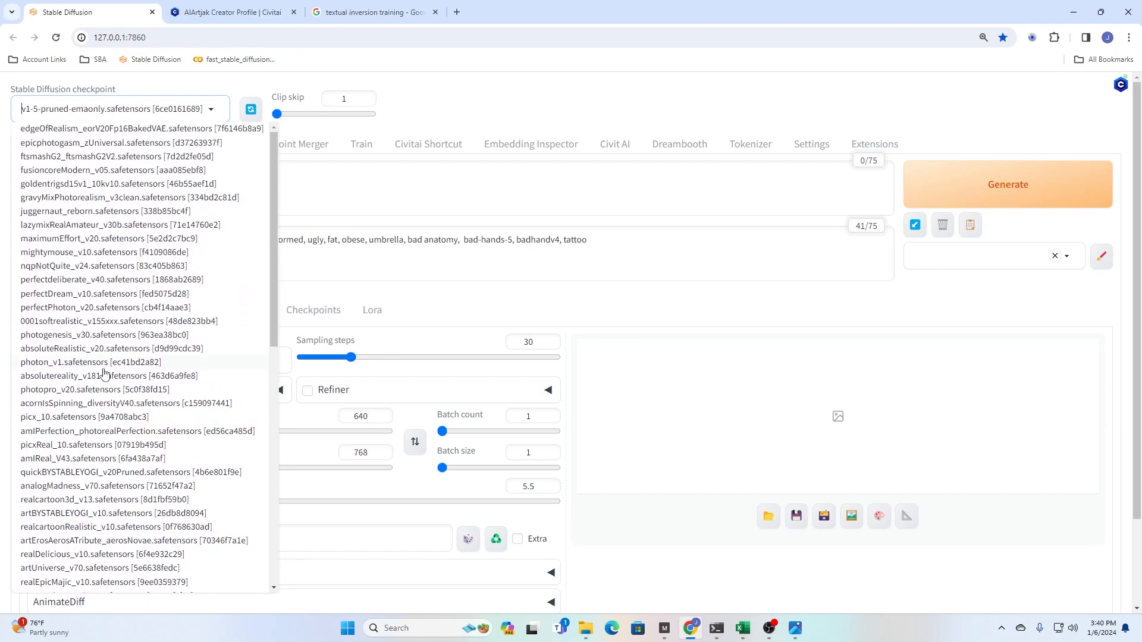
{"action": "left_click", "coordinate": [68, 142]}
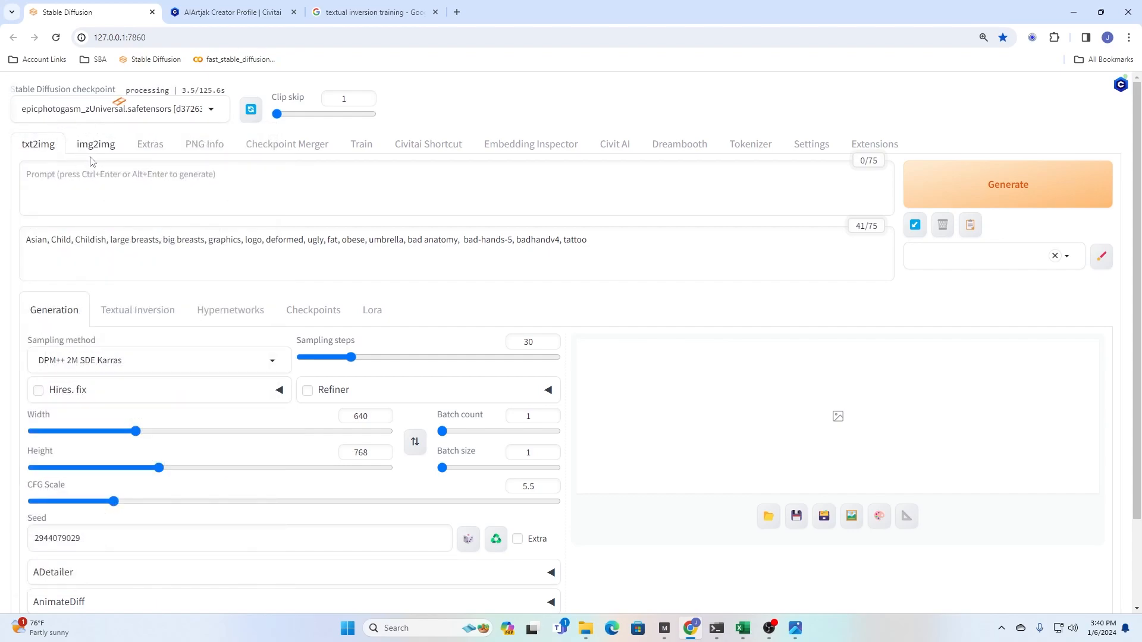
- In File Explorer, open the preview jp-Tut1a-50.png from textual_inversion, 2024-01-06, jp-Tut1a, image_embeddings
{"action": "left_click", "coordinate": [594, 635]}
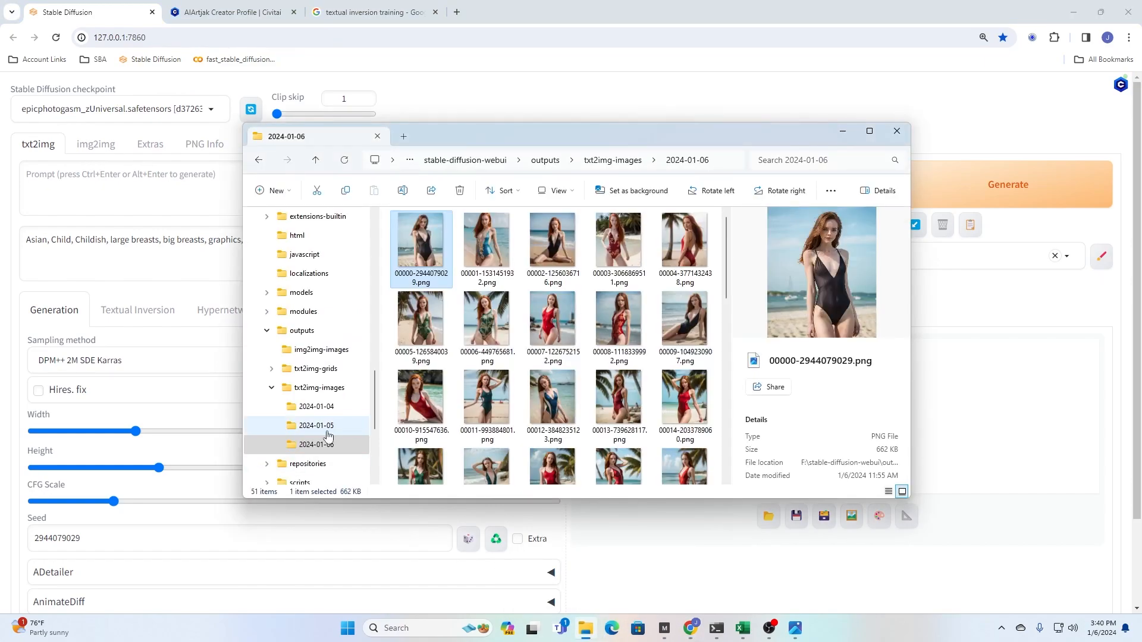
{"action": "scroll", "coordinate": [356, 439], "scroll_direction": "down", "scroll_amount": 3}
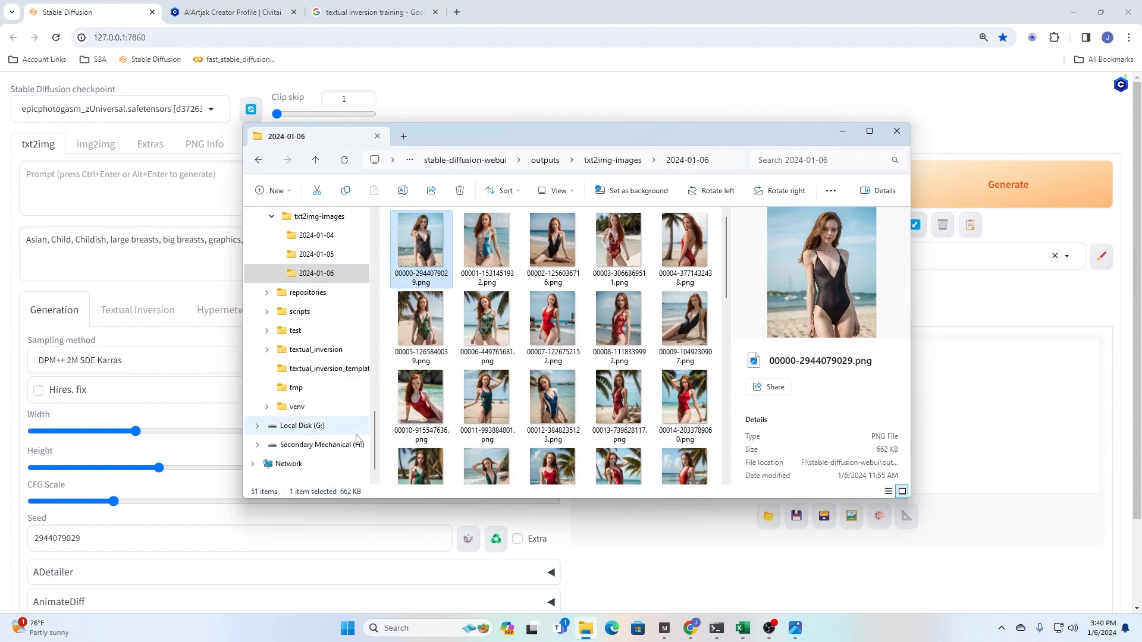
{"action": "left_click", "coordinate": [327, 349]}
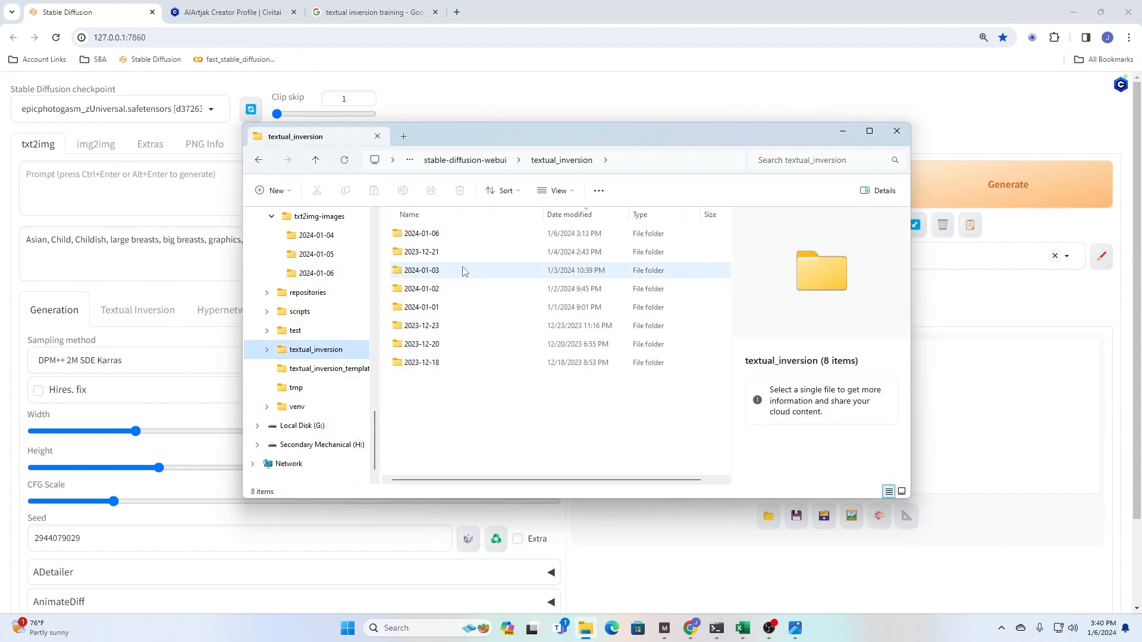
{"action": "double_click", "coordinate": [413, 233]}
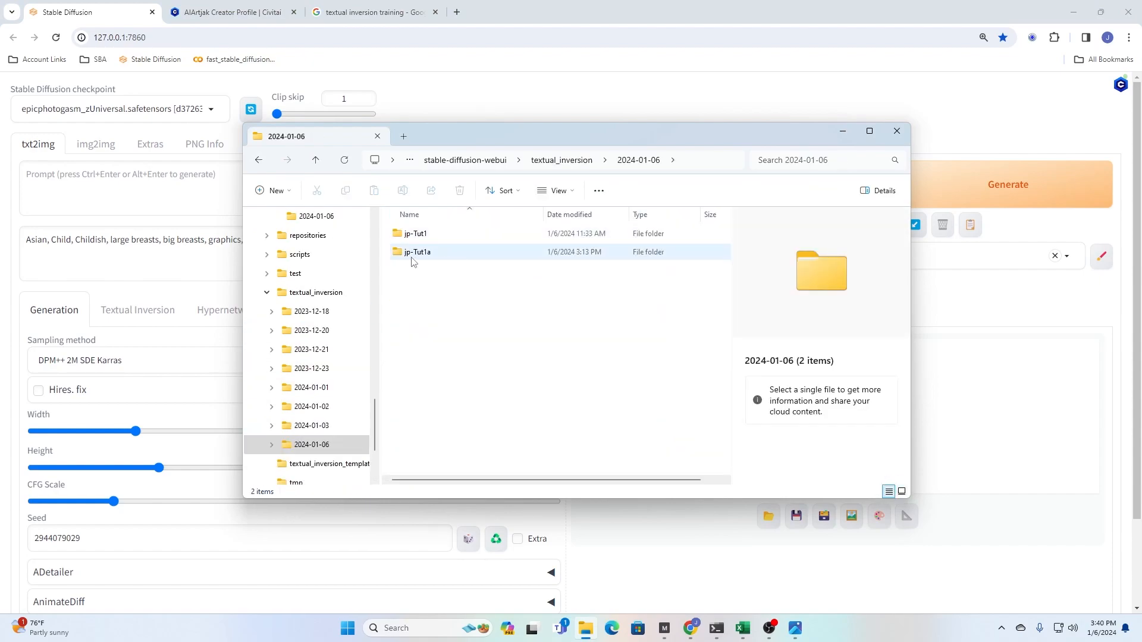
{"action": "double_click", "coordinate": [412, 254]}
{"action": "left_click", "coordinate": [418, 255]}
{"action": "double_click", "coordinate": [418, 255]}
{"action": "double_click", "coordinate": [420, 243]}
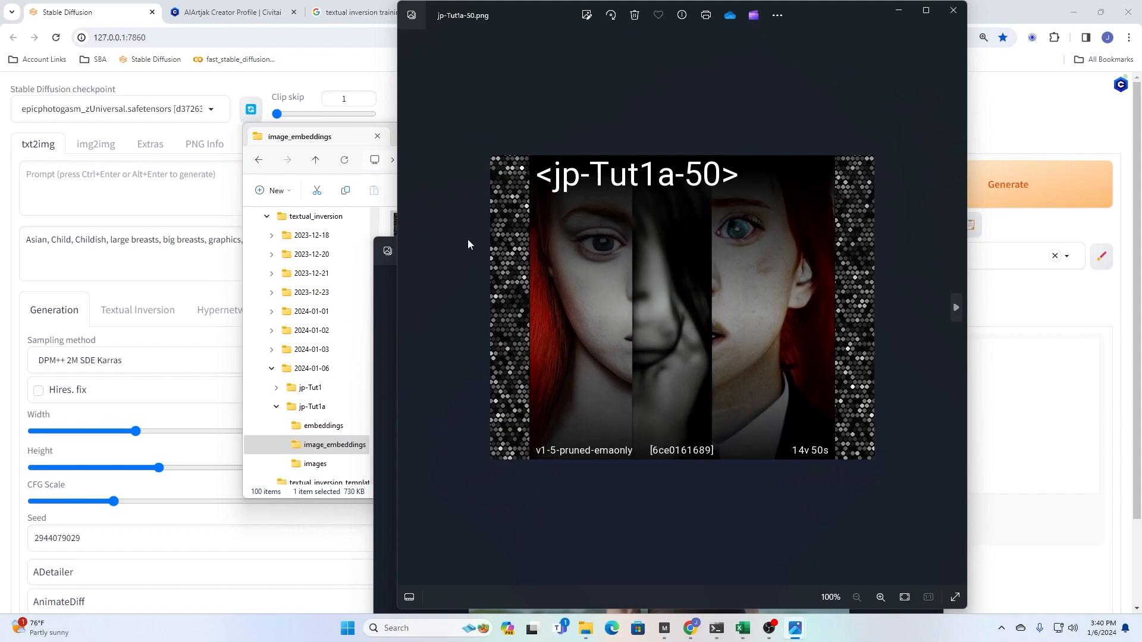
- Examine the jp-Tut1a training previews in sequence up to jp-Tut1a-3800.png, and close the open image windows
{"action": "key", "text": "Right"}
{"action": "key", "text": "Right"}
{"action": "key", "text": "Right"}
{"action": "key", "text": "Right"}
{"action": "key", "text": "Right"}
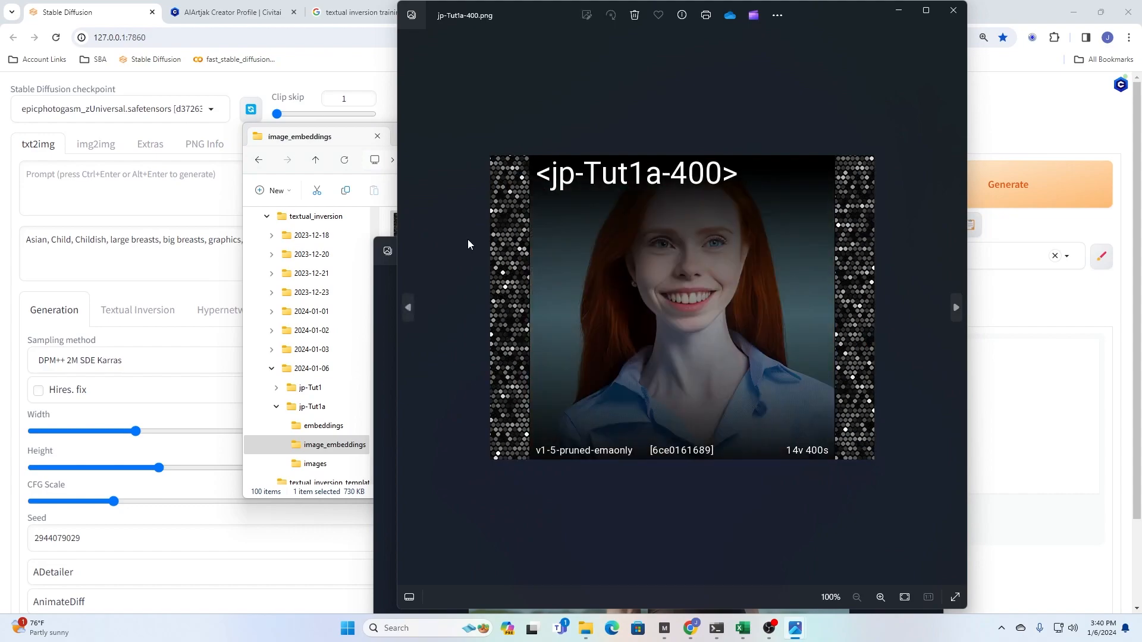
{"action": "key", "text": "Right"}
{"action": "key", "text": "Right"}
{"action": "key", "text": "Right"}
{"action": "key", "text": "Right"}
{"action": "key", "text": "Right"}
{"action": "key", "text": "Right"}
{"action": "key", "text": "Right"}
{"action": "key", "text": "Right"}
{"action": "key", "text": "Right"}
{"action": "key", "text": "Right"}
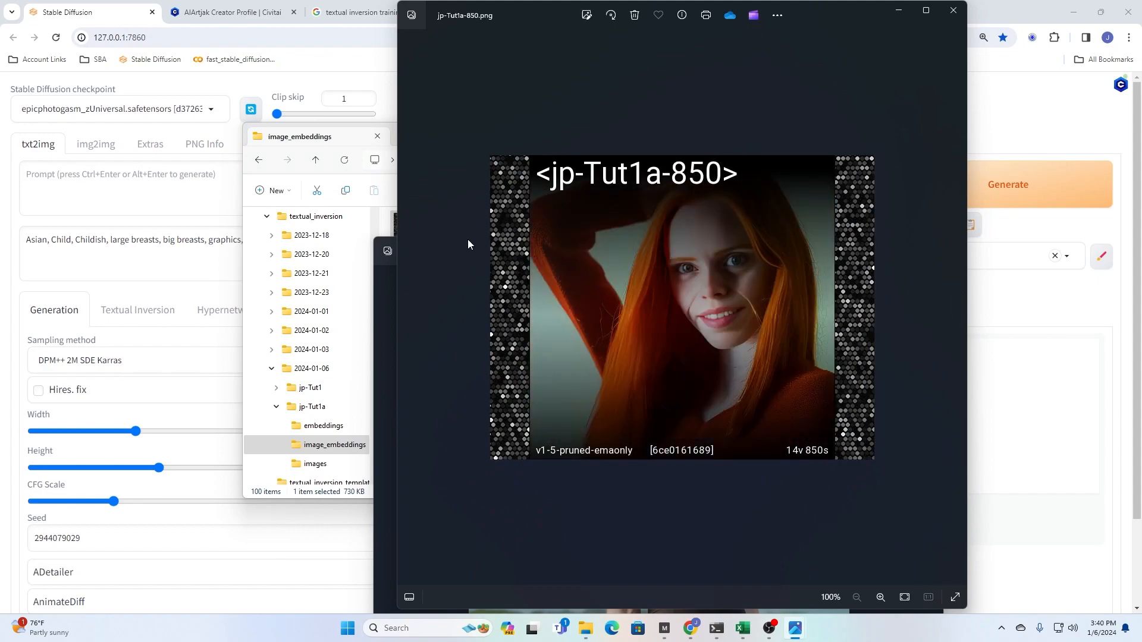
{"action": "key", "text": "Right"}
{"action": "key", "text": "Right"}
{"action": "key", "text": "Right"}
{"action": "key", "text": "Right"}
{"action": "key", "text": "Right"}
{"action": "key", "text": "Right"}
{"action": "key", "text": "Right"}
{"action": "key", "text": "Right"}
{"action": "key", "text": "Right"}
{"action": "key", "text": "Right"}
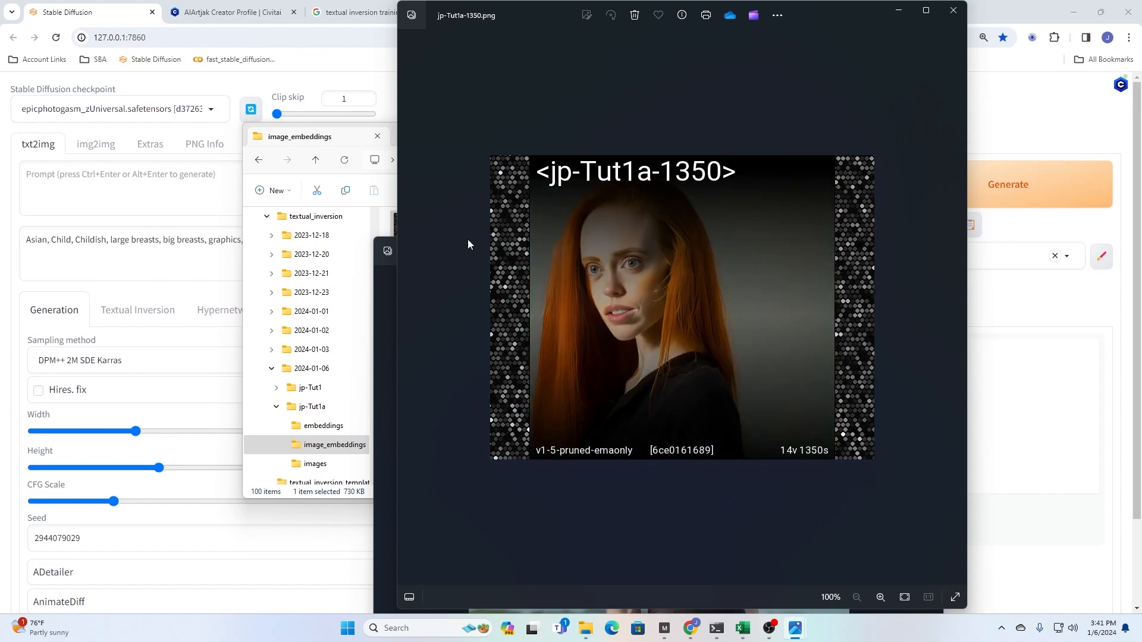
{"action": "key", "text": "Right"}
{"action": "key", "text": "Right"}
{"action": "key", "text": "Right"}
{"action": "key", "text": "Right"}
{"action": "key", "text": "Right"}
{"action": "key", "text": "Right"}
{"action": "key", "text": "Right"}
{"action": "key", "text": "Right"}
{"action": "key", "text": "Right"}
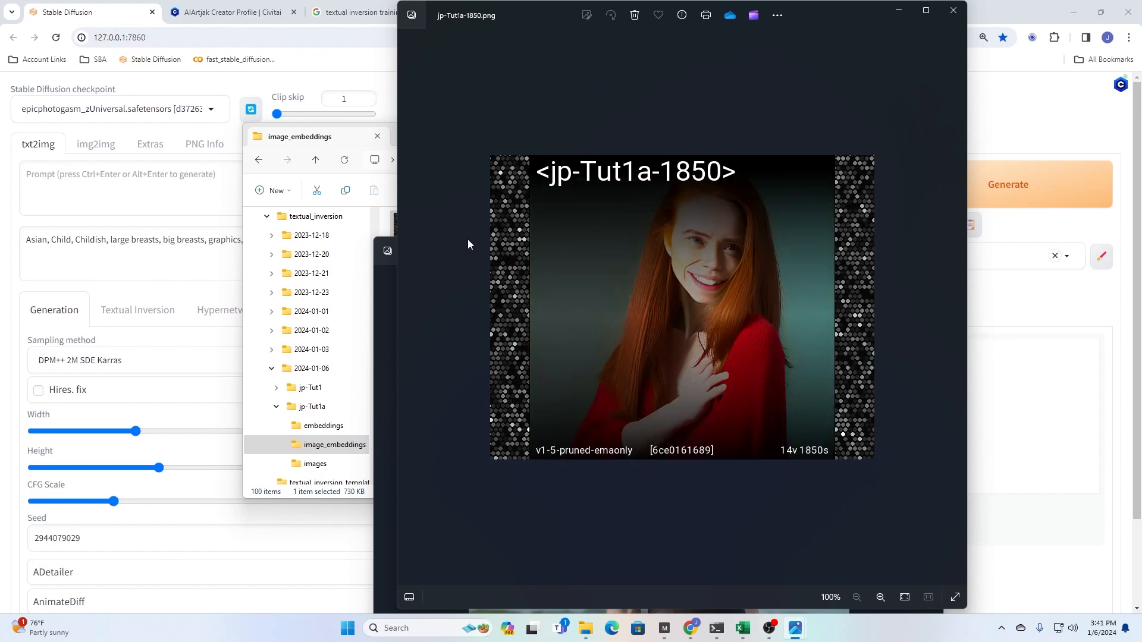
{"action": "key", "text": "Right"}
{"action": "key", "text": "Right"}
{"action": "key", "text": "Right"}
{"action": "key", "text": "Right"}
{"action": "key", "text": "Right"}
{"action": "key", "text": "Right"}
{"action": "key", "text": "Right"}
{"action": "key", "text": "Right"}
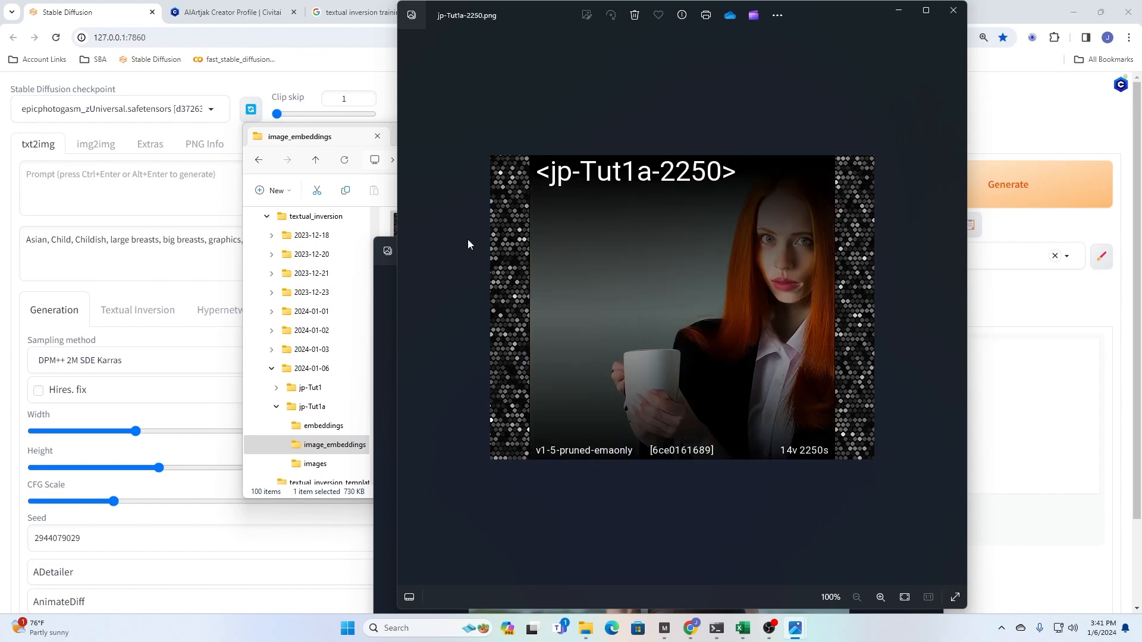
{"action": "key", "text": "Right"}
{"action": "key", "text": "Right"}
{"action": "key", "text": "Right"}
{"action": "key", "text": "Right"}
{"action": "key", "text": "Right"}
{"action": "key", "text": "Right"}
{"action": "key", "text": "Right"}
{"action": "key", "text": "Right"}
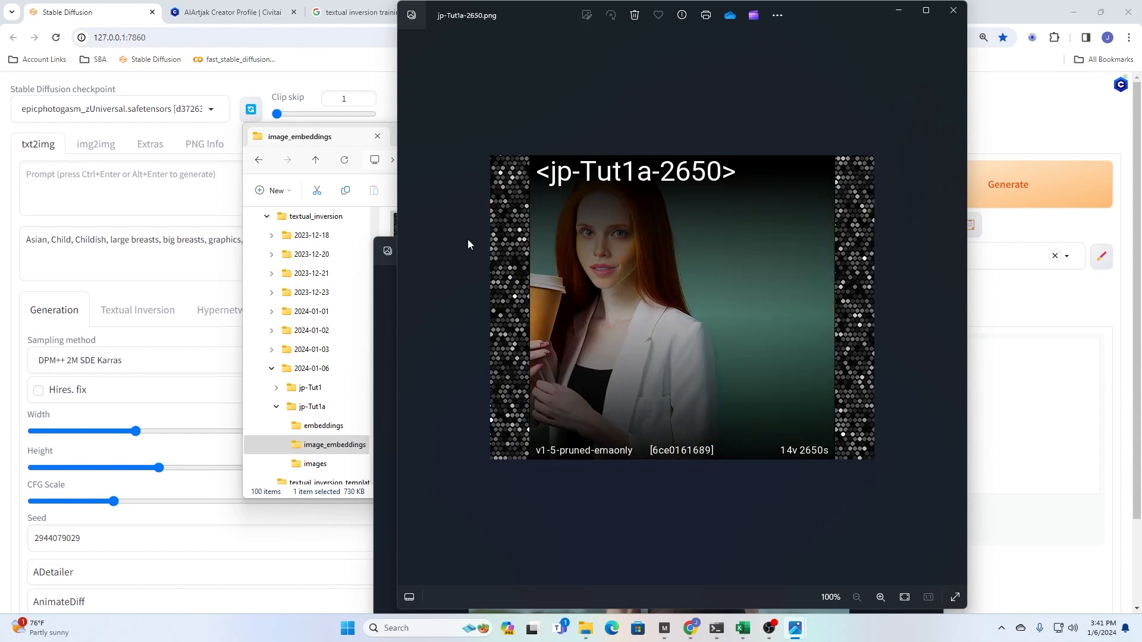
{"action": "key", "text": "Right"}
{"action": "key", "text": "Right"}
{"action": "key", "text": "Right"}
{"action": "key", "text": "Right"}
{"action": "key", "text": "Right"}
{"action": "key", "text": "Right"}
{"action": "key", "text": "Right"}
{"action": "key", "text": "Right"}
{"action": "key", "text": "Right"}
{"action": "key", "text": "Right"}
{"action": "key", "text": "Right"}
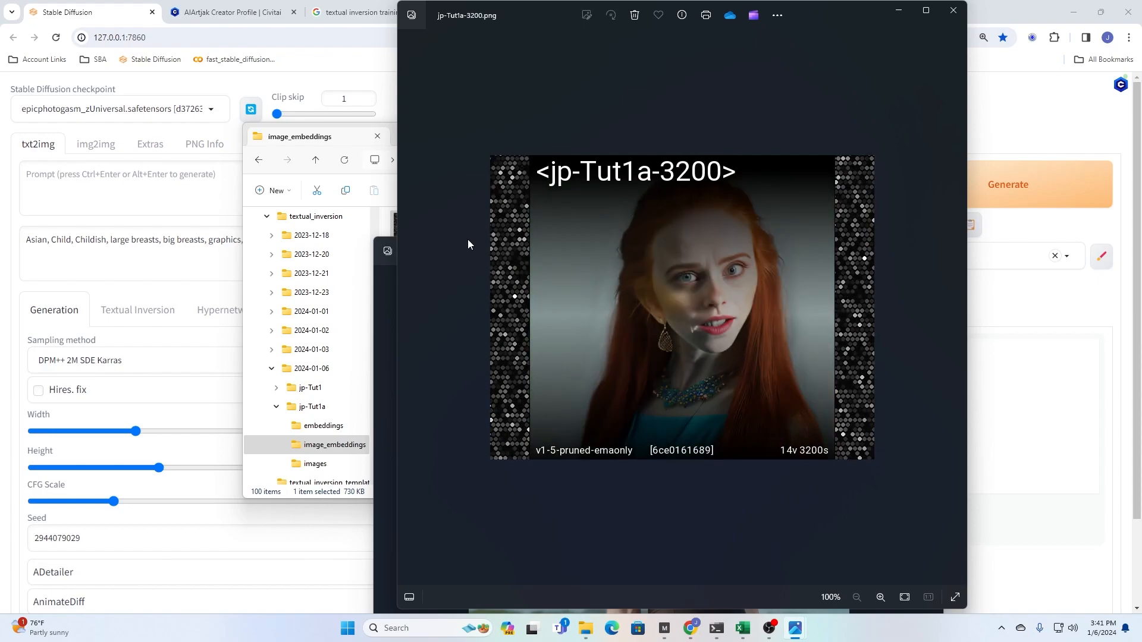
{"action": "key", "text": "Right"}
{"action": "key", "text": "Right"}
{"action": "key", "text": "Right"}
{"action": "key", "text": "Right"}
{"action": "key", "text": "Right"}
{"action": "key", "text": "Right"}
{"action": "key", "text": "Right"}
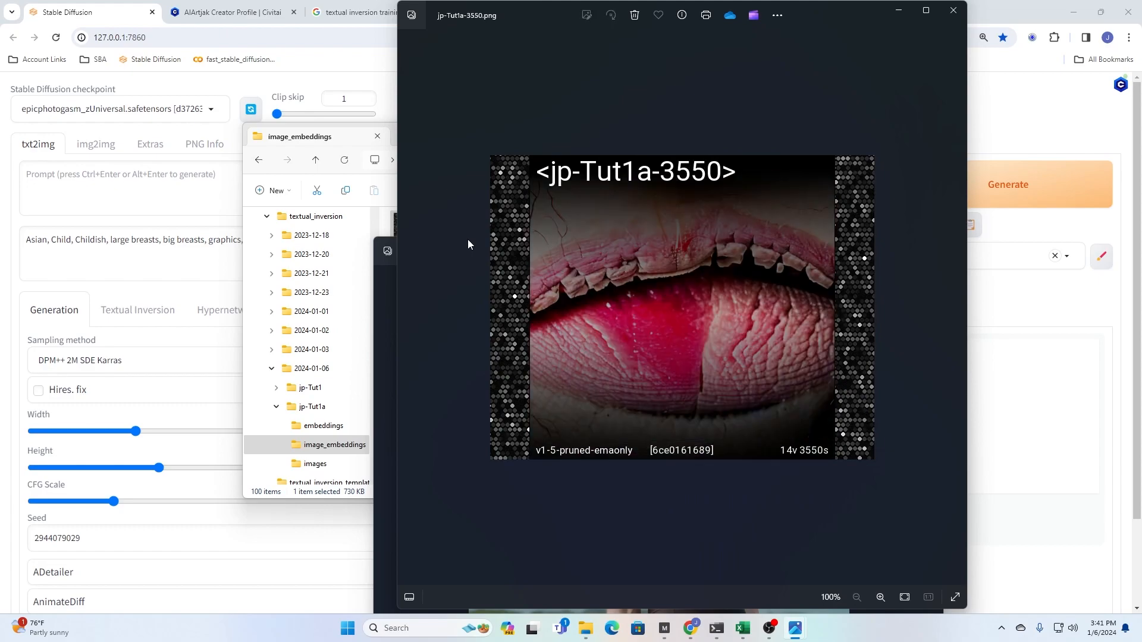
{"action": "key", "text": "Right"}
{"action": "key", "text": "Right"}
{"action": "key", "text": "Right"}
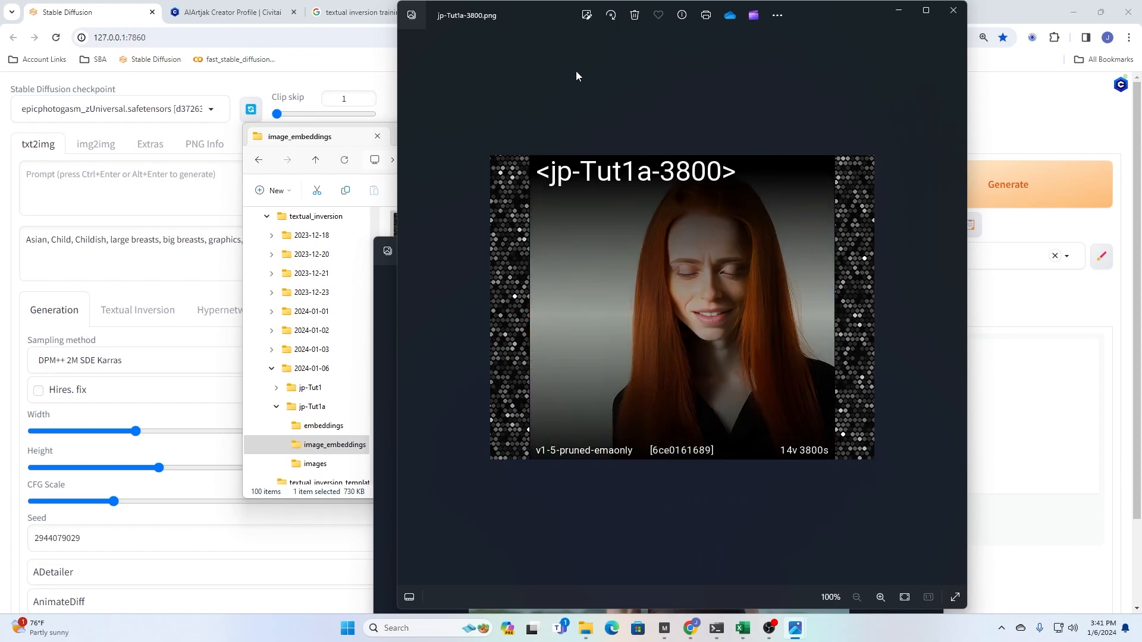
{"action": "left_click", "coordinate": [945, 18]}
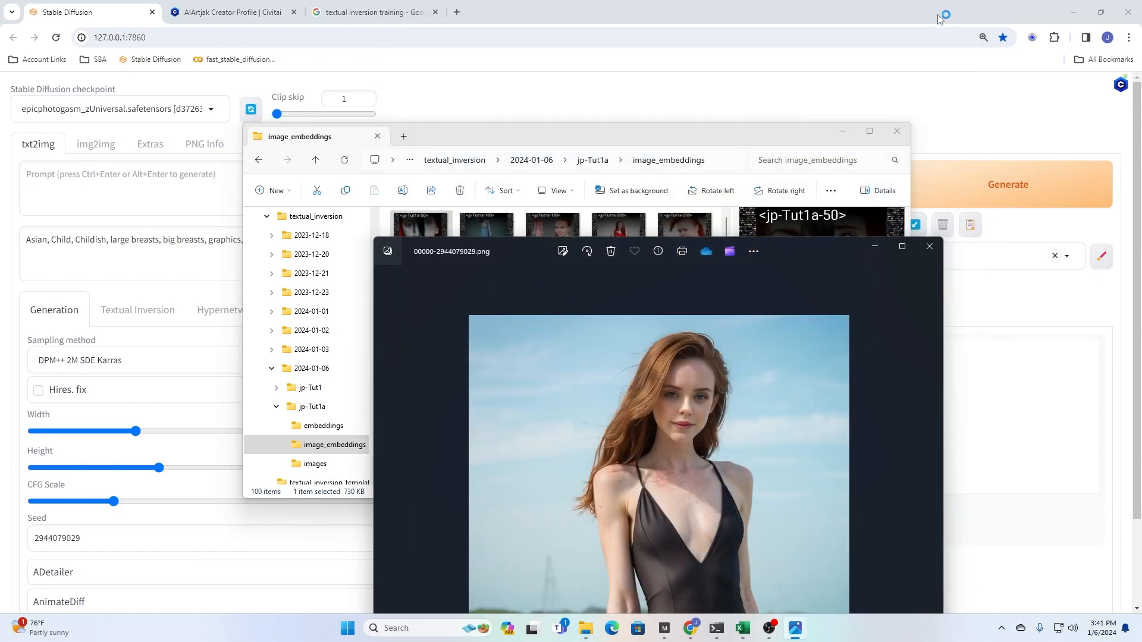
{"action": "left_click", "coordinate": [929, 246]}
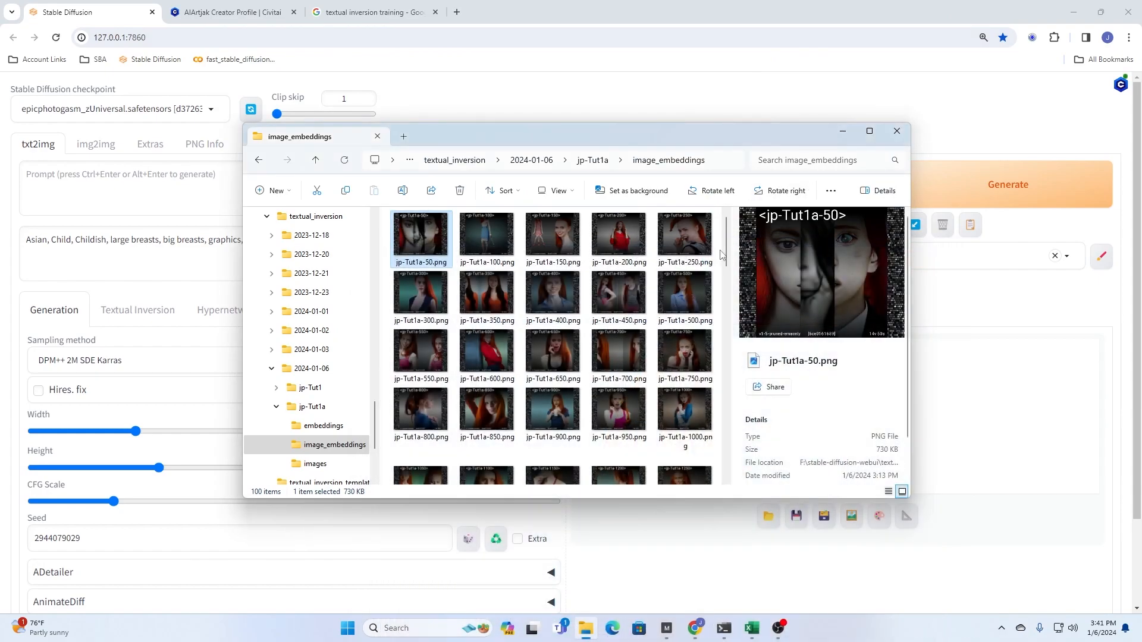
- Copy all saved embedding files, jp-Tut1a-50.pt to jp-Tut1a-5000.pt, from the jp-Tut1a run's embeddings folder
{"action": "left_click", "coordinate": [592, 161]}
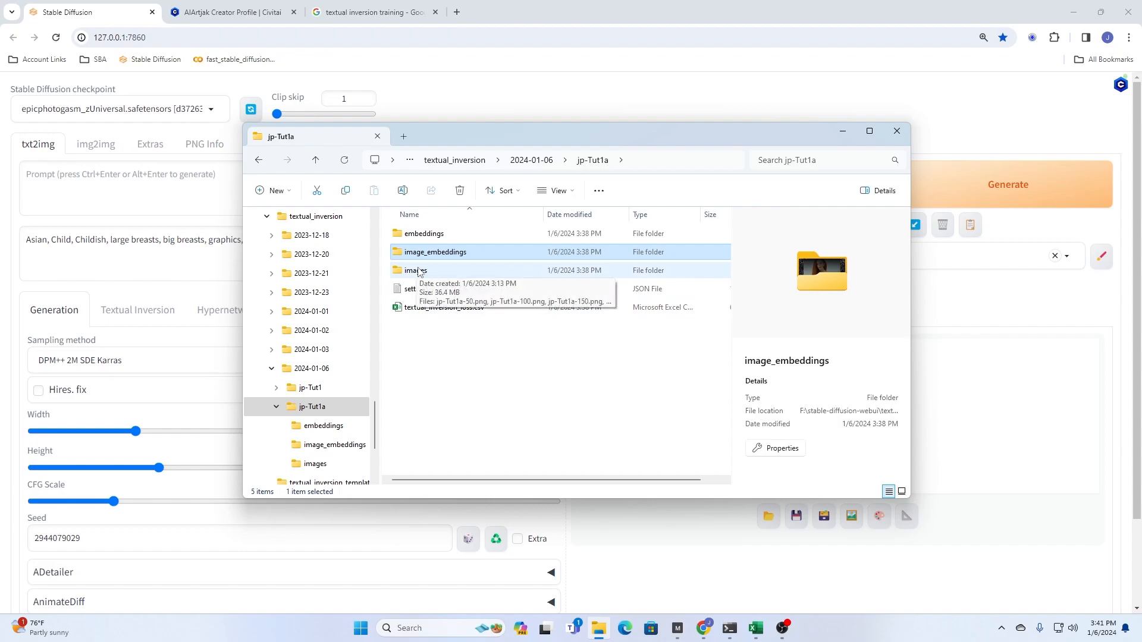
{"action": "double_click", "coordinate": [424, 234]}
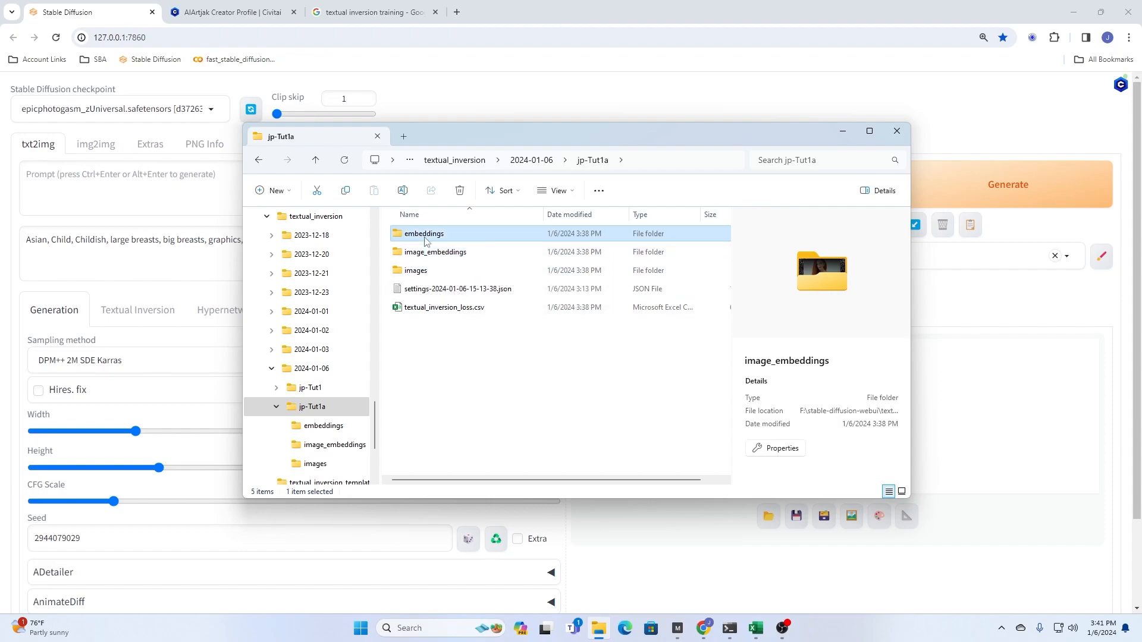
{"action": "left_click", "coordinate": [424, 238]}
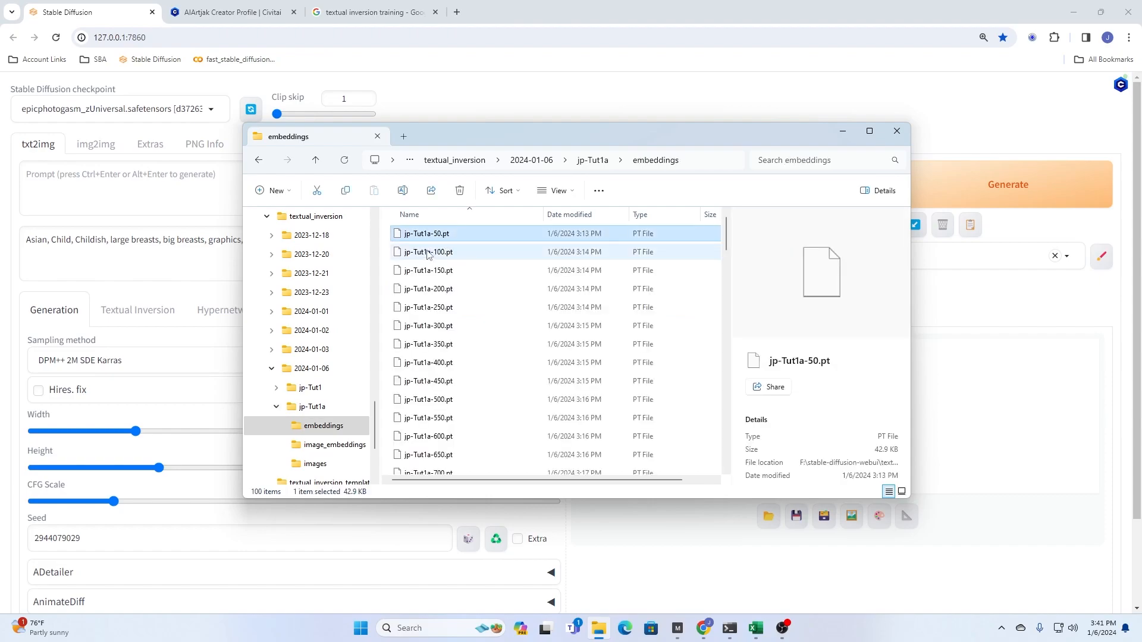
{"action": "scroll", "coordinate": [491, 374], "scroll_direction": "down", "scroll_amount": 20}
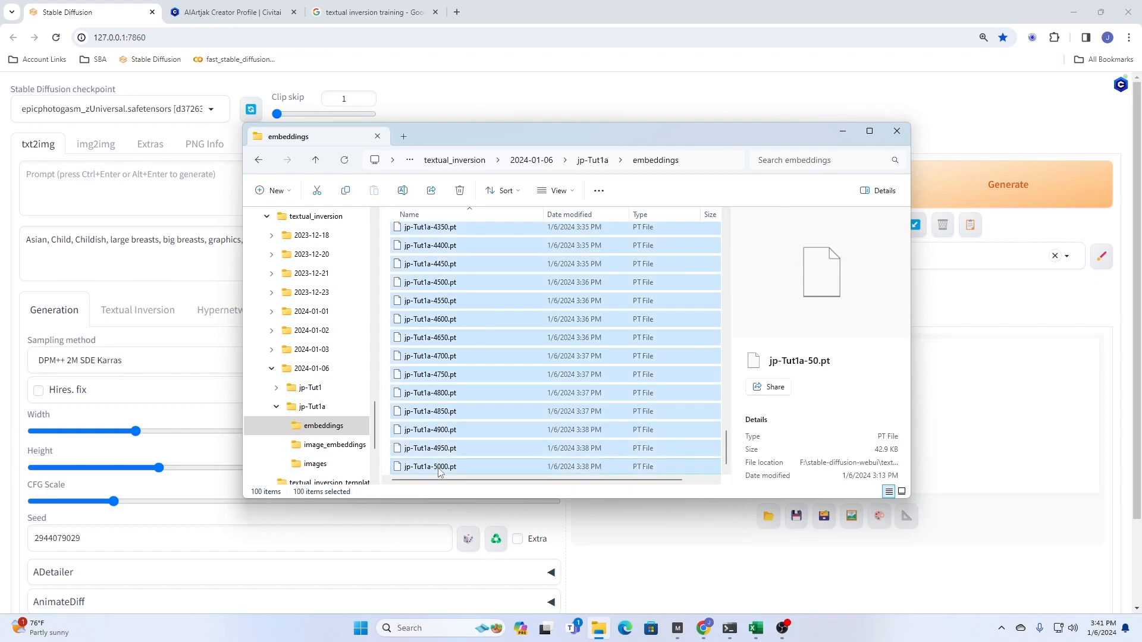
{"action": "left_click", "coordinate": [439, 468], "text": "shift"}
{"action": "scroll", "coordinate": [481, 430], "scroll_direction": "up", "scroll_amount": 4}
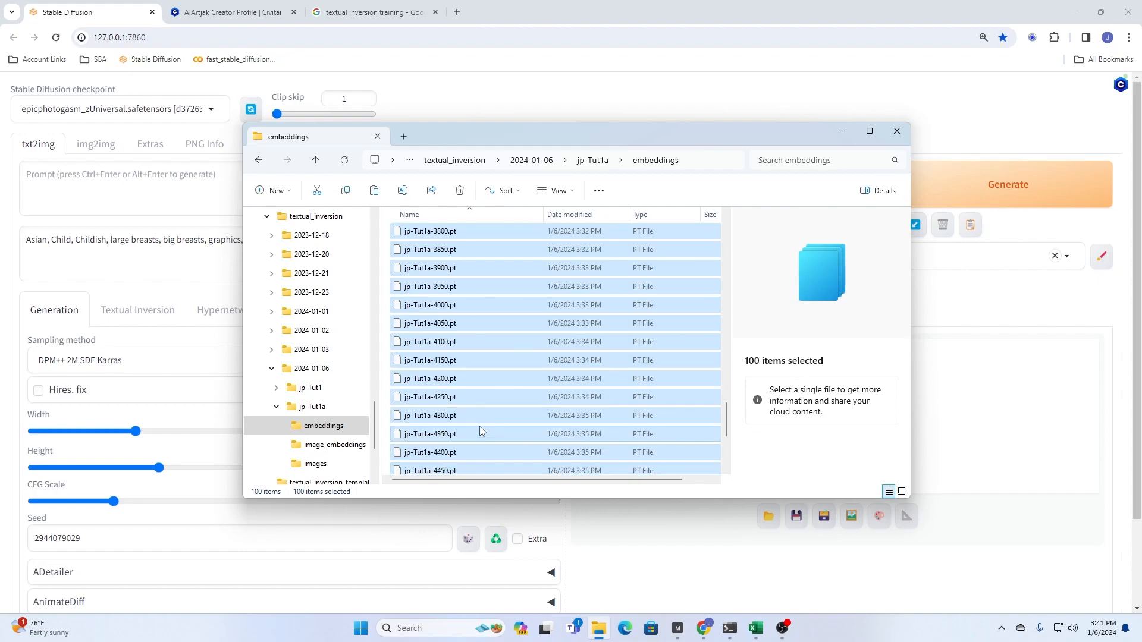
- Go to the main embeddings folder of stable-diffusion-webui, where jp-Tut1a.pt is stored
{"action": "scroll", "coordinate": [338, 380], "scroll_direction": "up", "scroll_amount": 4}
{"action": "scroll", "coordinate": [338, 380], "scroll_direction": "up", "scroll_amount": 2}
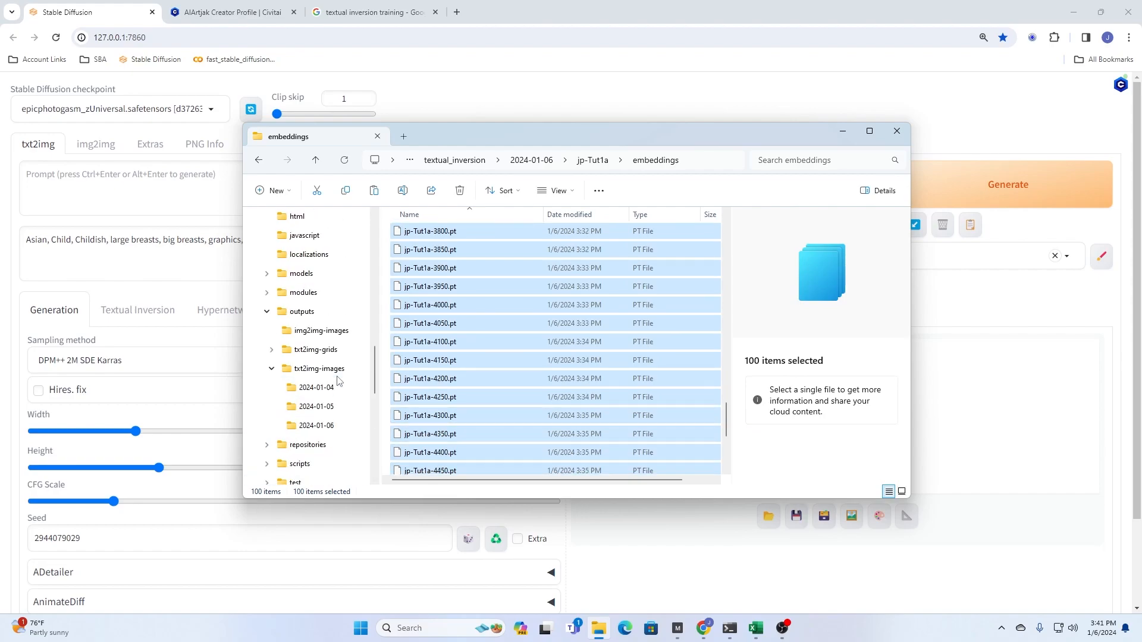
{"action": "left_click", "coordinate": [301, 215]}
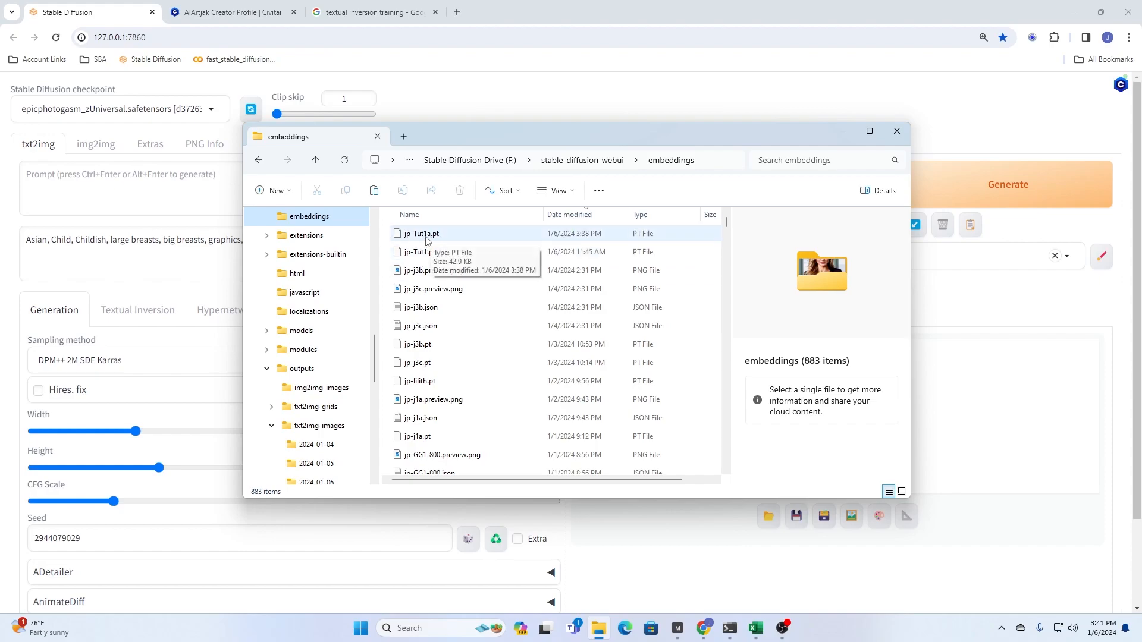
{"action": "left_click", "coordinate": [712, 239]}
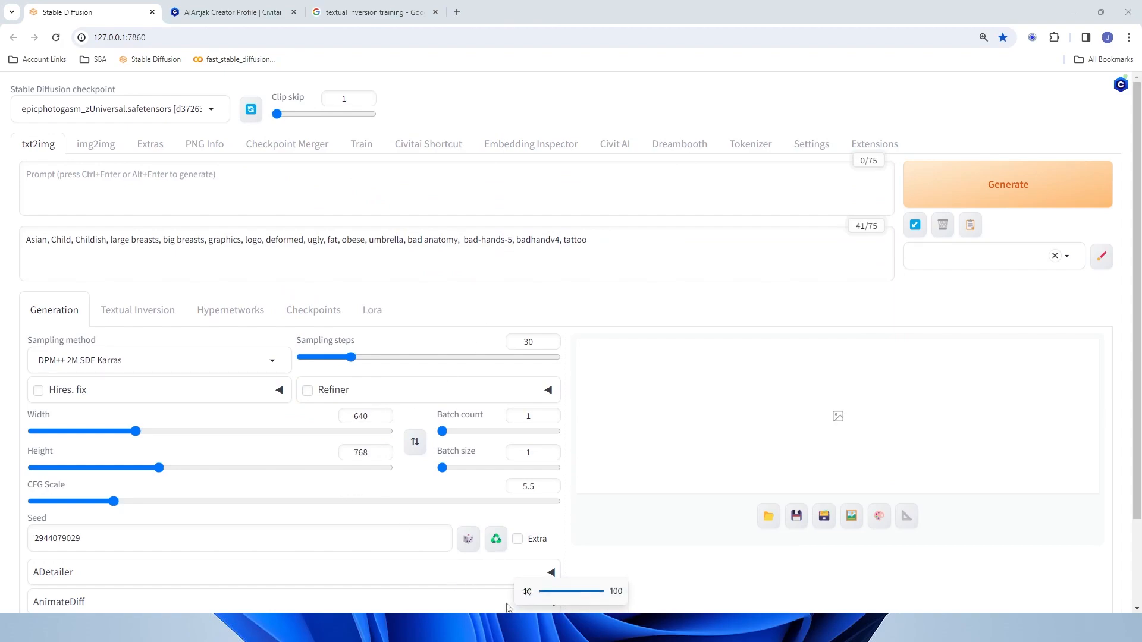
- In File Explorer, open the main embeddings folder of stable-diffusion-webui
{"action": "left_click", "coordinate": [599, 629]}
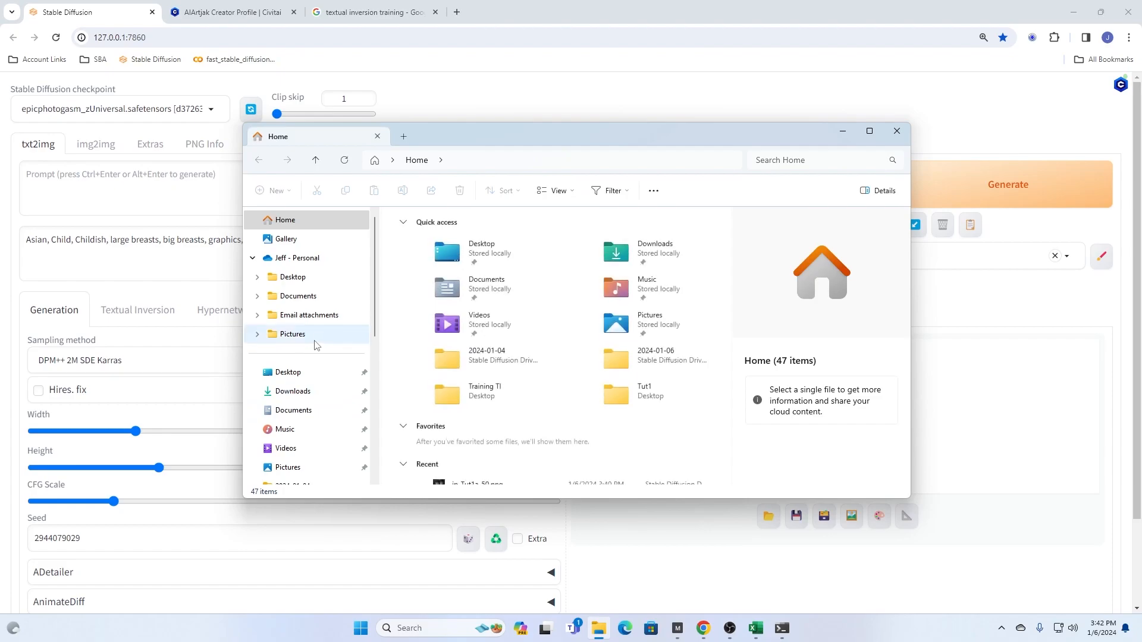
{"action": "scroll", "coordinate": [314, 344], "scroll_direction": "down", "scroll_amount": 3}
{"action": "left_click", "coordinate": [298, 427]}
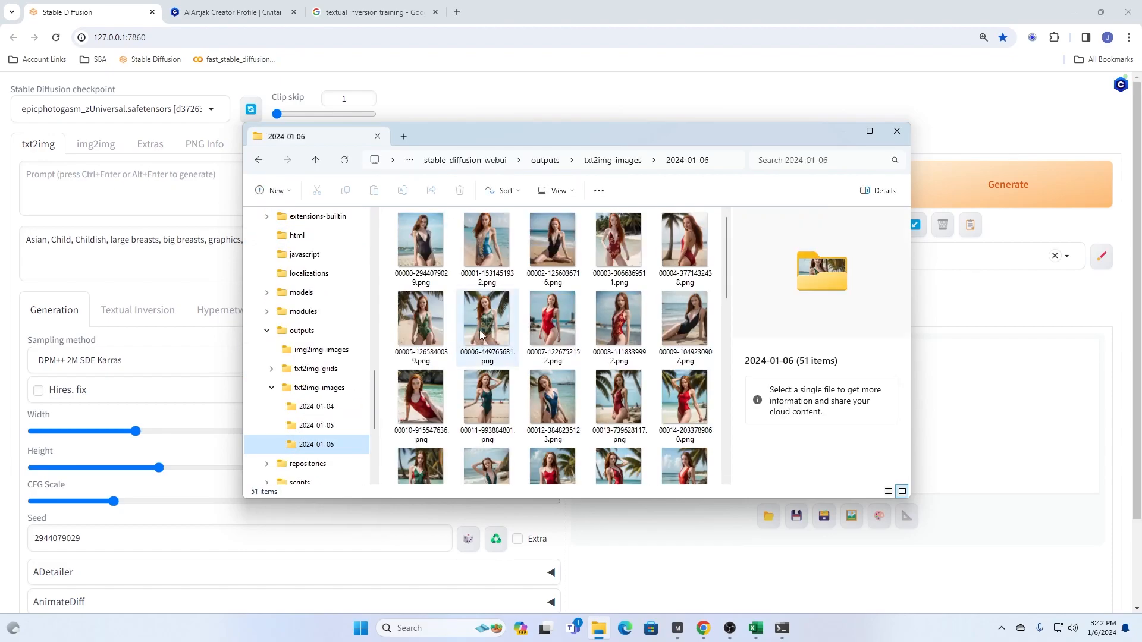
{"action": "scroll", "coordinate": [294, 293], "scroll_direction": "up", "scroll_amount": 1}
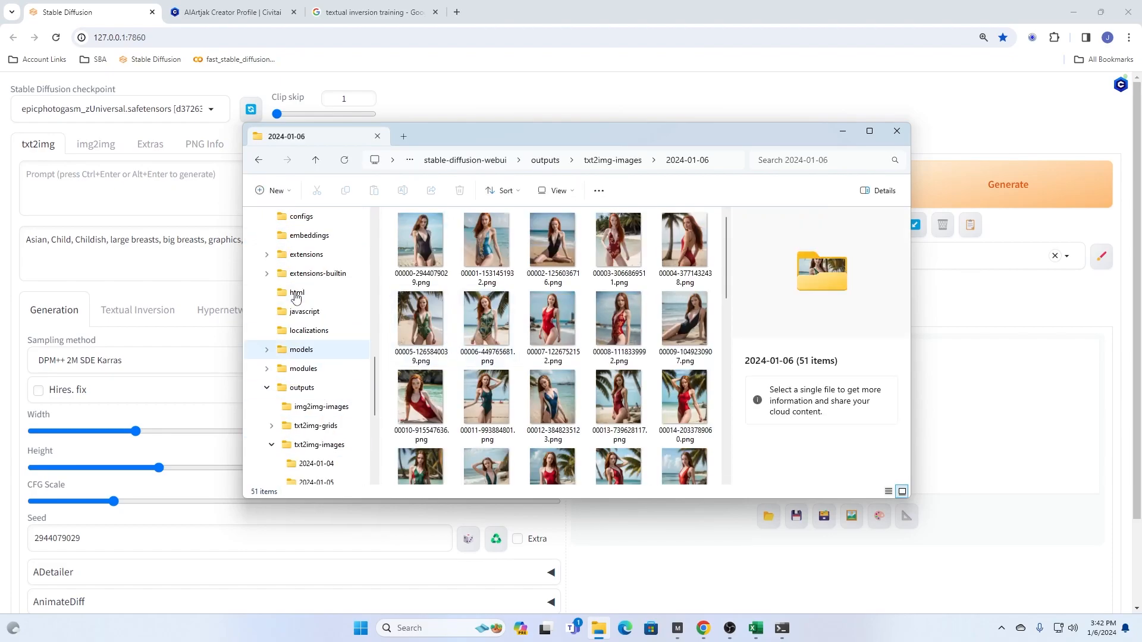
{"action": "left_click", "coordinate": [313, 237]}
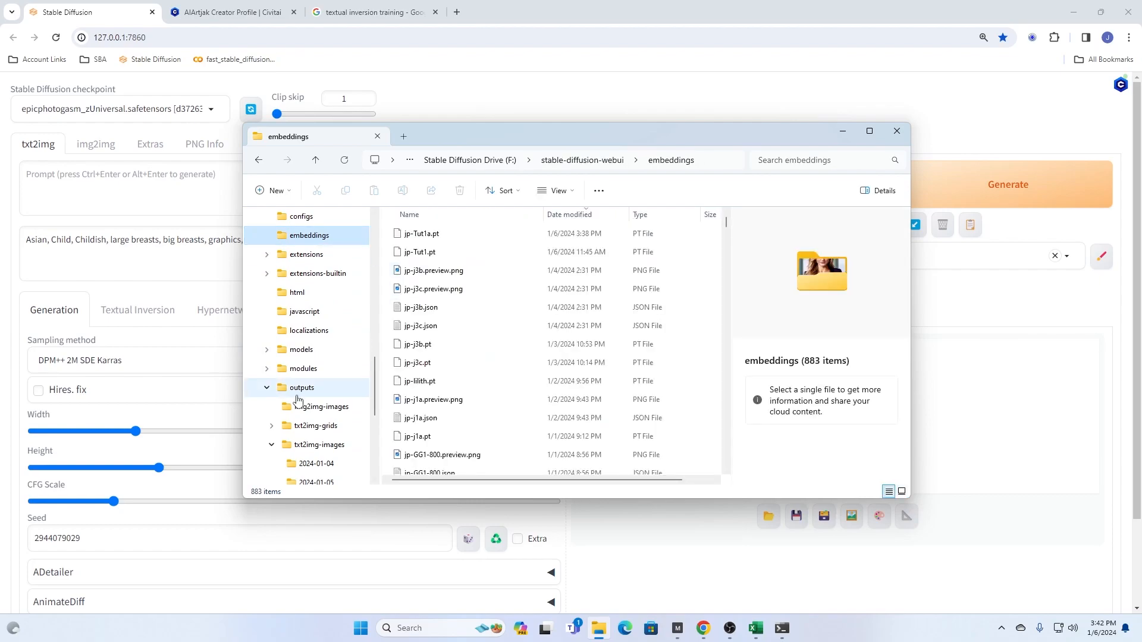
- Go to the embeddings folder of the jp-Tut1a run under textual_inversion, 2024-01-06
{"action": "scroll", "coordinate": [320, 404], "scroll_direction": "down", "scroll_amount": 1}
{"action": "scroll", "coordinate": [319, 403], "scroll_direction": "down", "scroll_amount": 1}
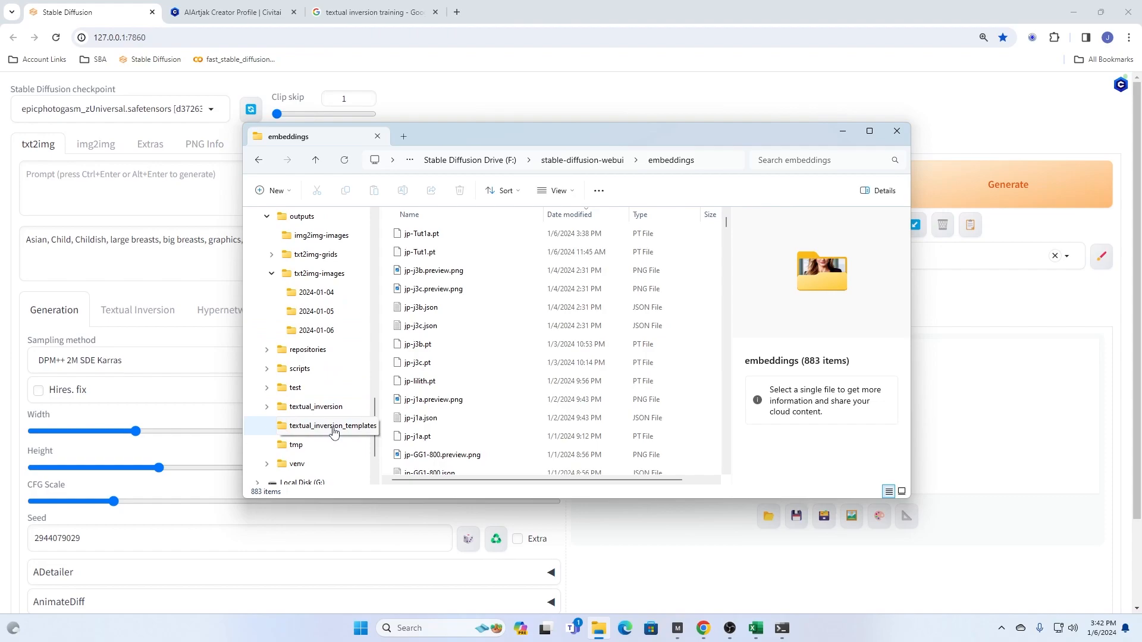
{"action": "left_click", "coordinate": [300, 407]}
{"action": "double_click", "coordinate": [436, 234]}
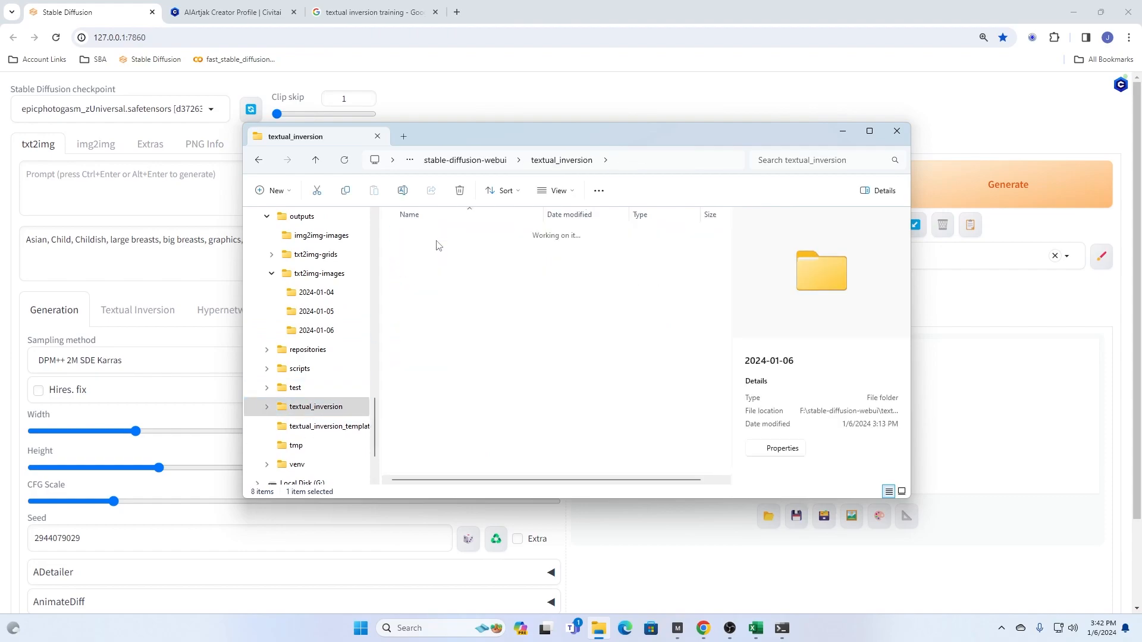
{"action": "double_click", "coordinate": [409, 252]}
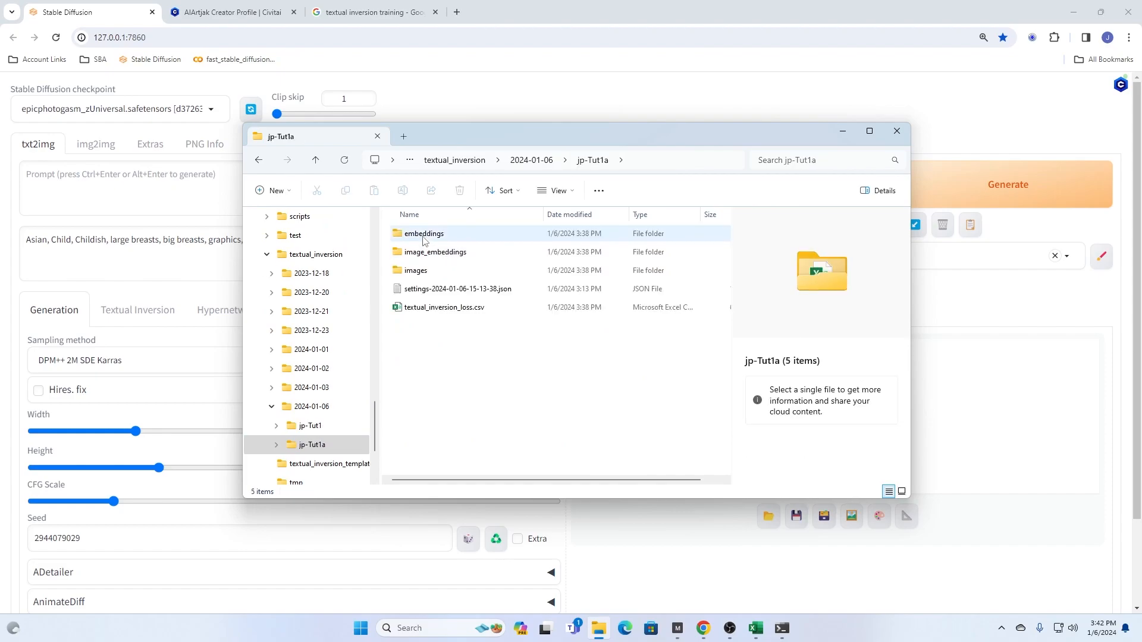
{"action": "double_click", "coordinate": [424, 235]}
- Select all embedding files from jp-Tut1a-50.pt through jp-Tut1a-5000.pt and copy them
{"action": "left_click", "coordinate": [429, 238]}
{"action": "scroll", "coordinate": [458, 454], "scroll_direction": "down", "scroll_amount": 20}
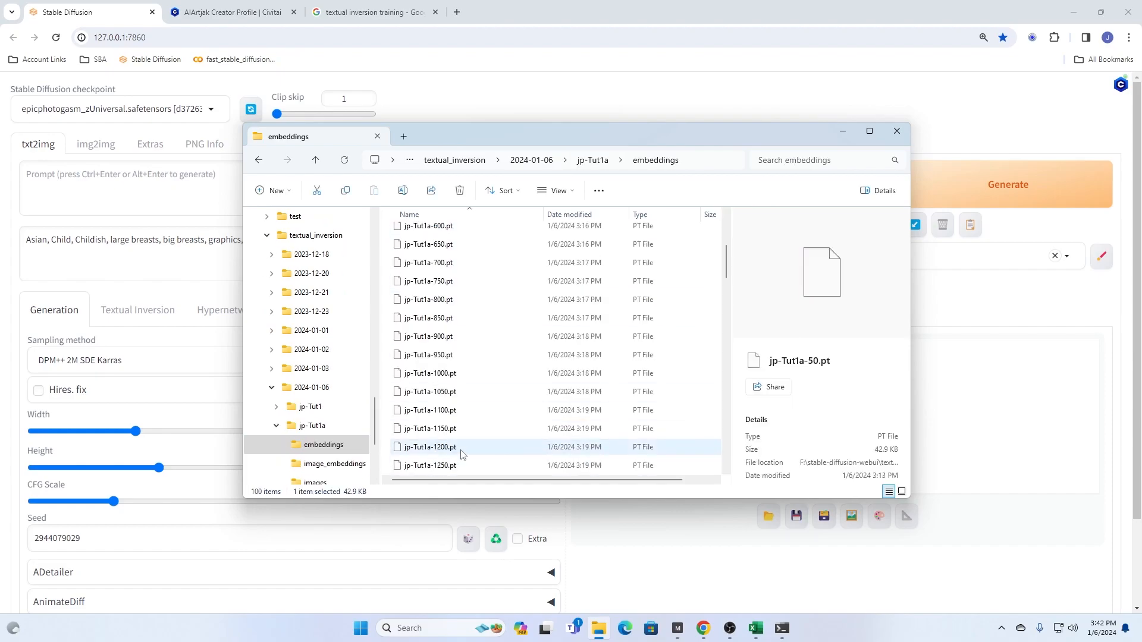
{"action": "left_click", "coordinate": [451, 468], "text": "shift"}
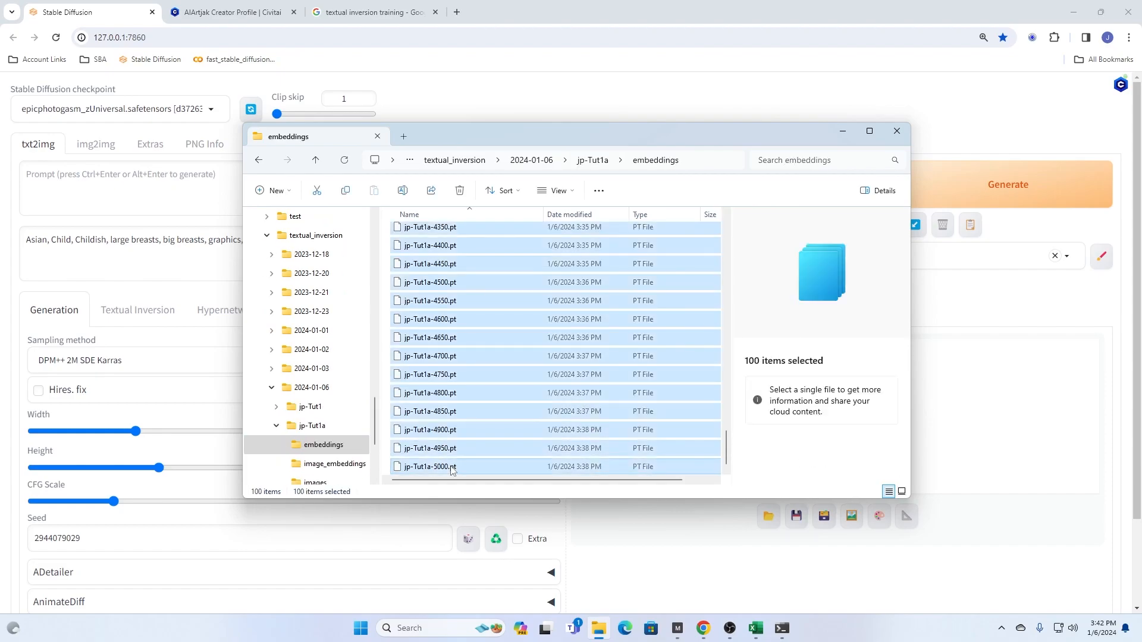
- Paste the copied embedding files into the main stable-diffusion-webui embeddings folder using TeraCopy
{"action": "scroll", "coordinate": [372, 410], "scroll_direction": "up", "scroll_amount": 4}
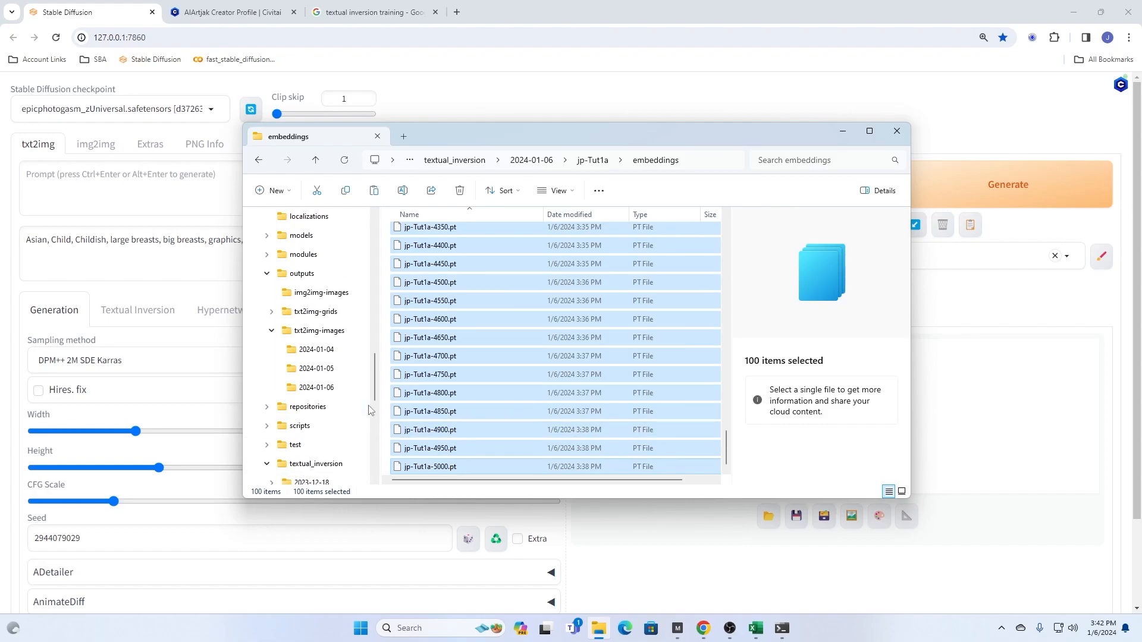
{"action": "scroll", "coordinate": [311, 336], "scroll_direction": "up", "scroll_amount": 2}
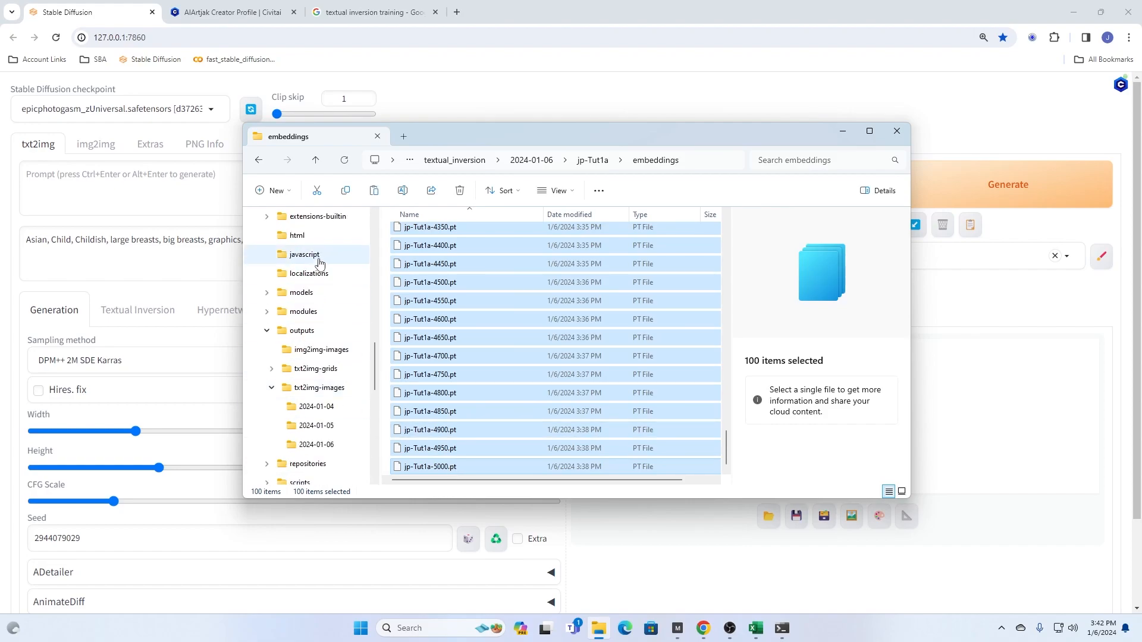
{"action": "left_click", "coordinate": [311, 237]}
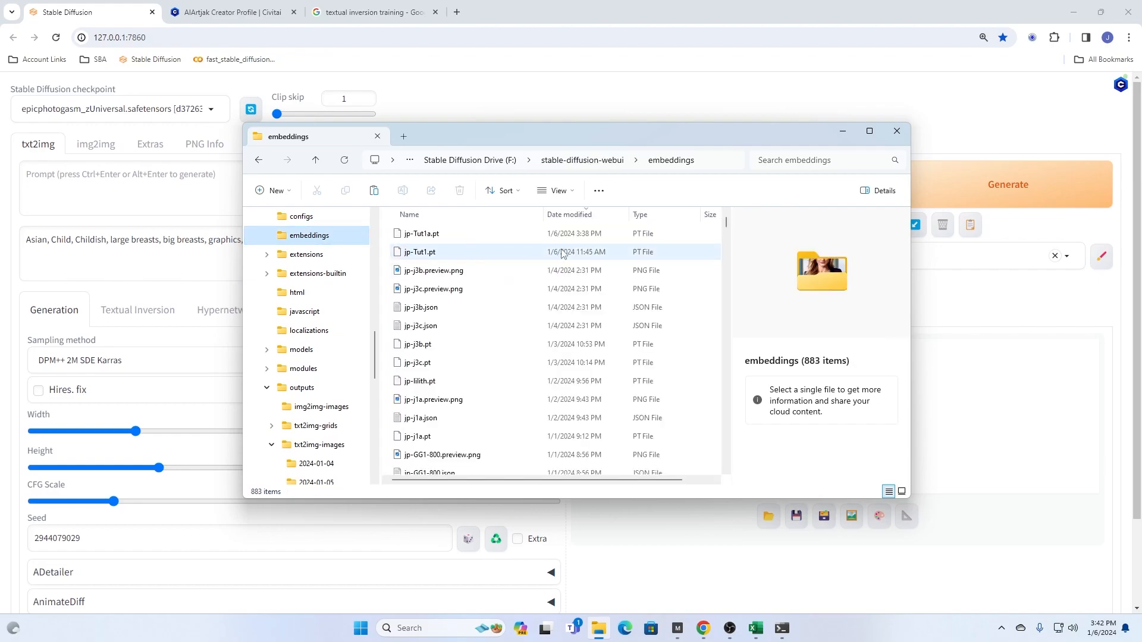
{"action": "key", "text": "ctrl+v"}
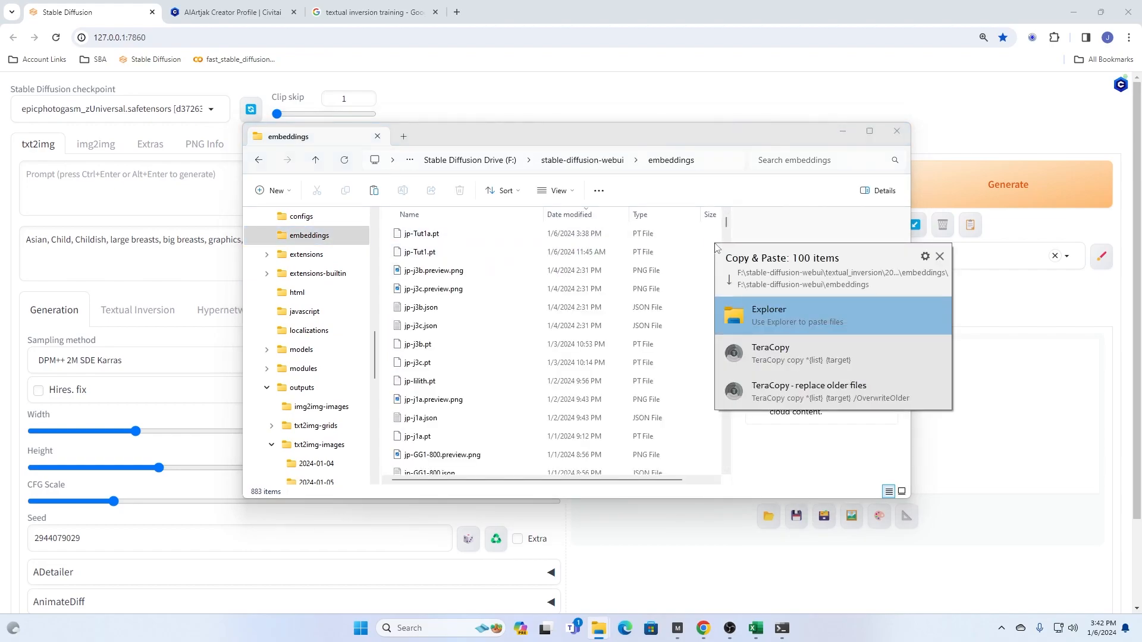
{"action": "left_click", "coordinate": [777, 364]}
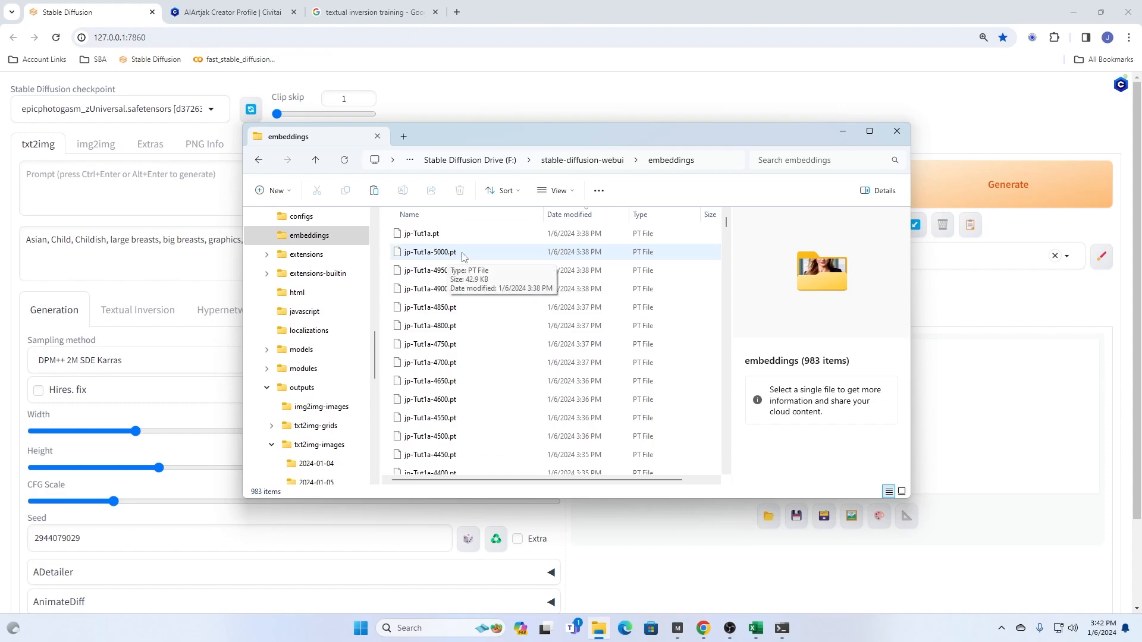
- Switch to Excel, maximize prompts for stable diffusion.xlsx, and look through its sheets from Prompts List Gen Clothes to Random Prompt
{"action": "left_click", "coordinate": [755, 628]}
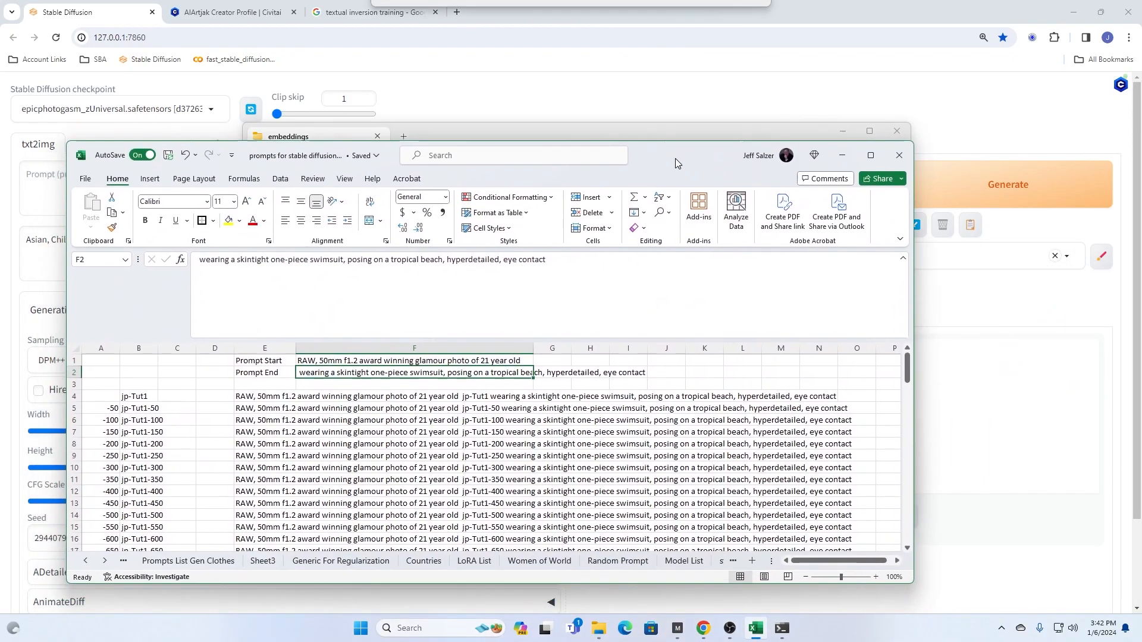
{"action": "left_click", "coordinate": [870, 155]}
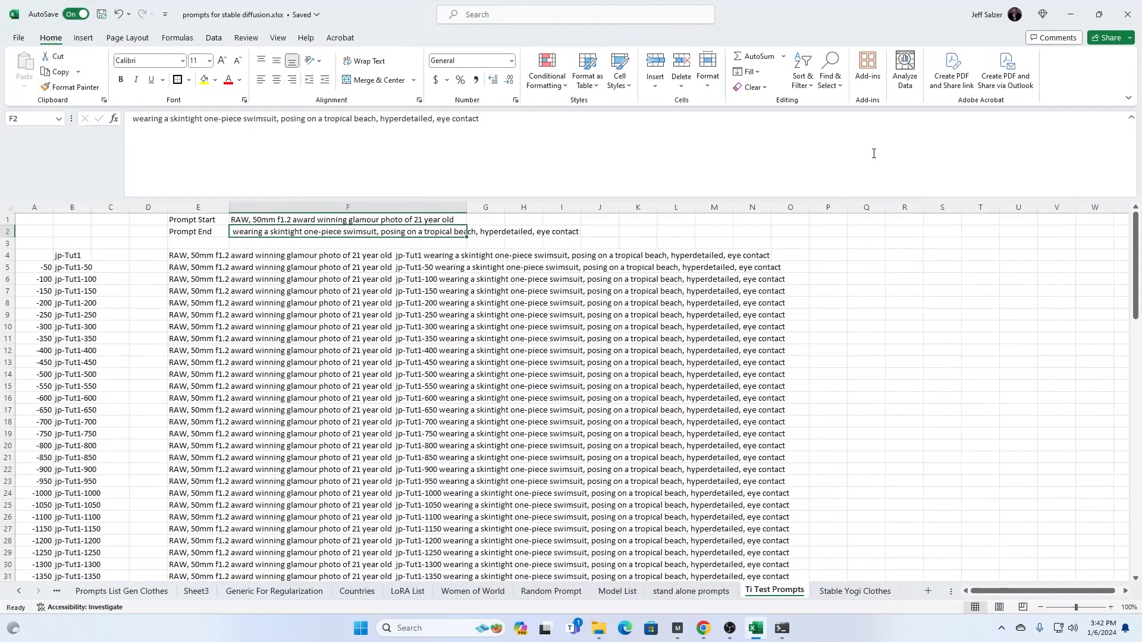
{"action": "left_click", "coordinate": [113, 591]}
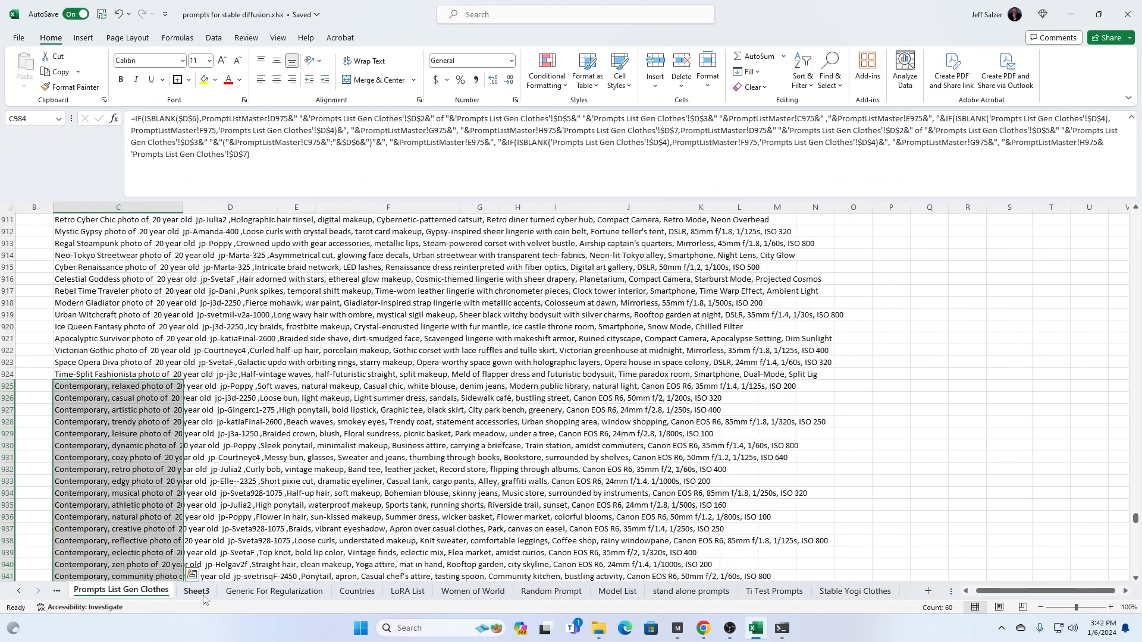
{"action": "left_click", "coordinate": [204, 591]}
{"action": "left_click", "coordinate": [257, 593]}
{"action": "left_click", "coordinate": [357, 591]}
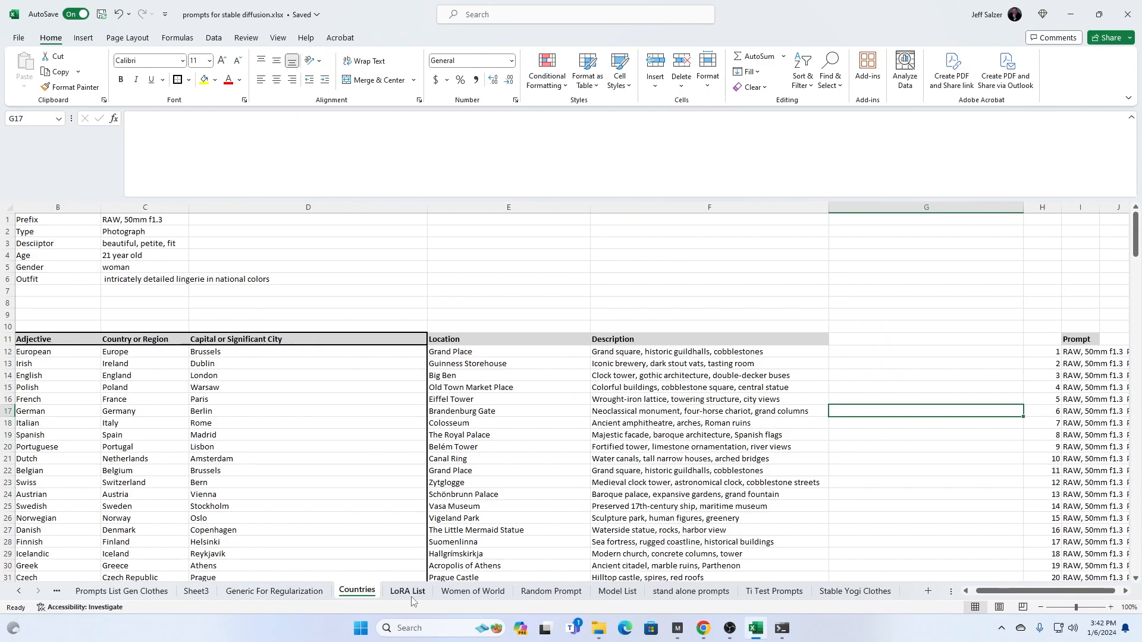
{"action": "left_click", "coordinate": [407, 592]}
{"action": "left_click", "coordinate": [473, 592]}
{"action": "left_click", "coordinate": [547, 592]}
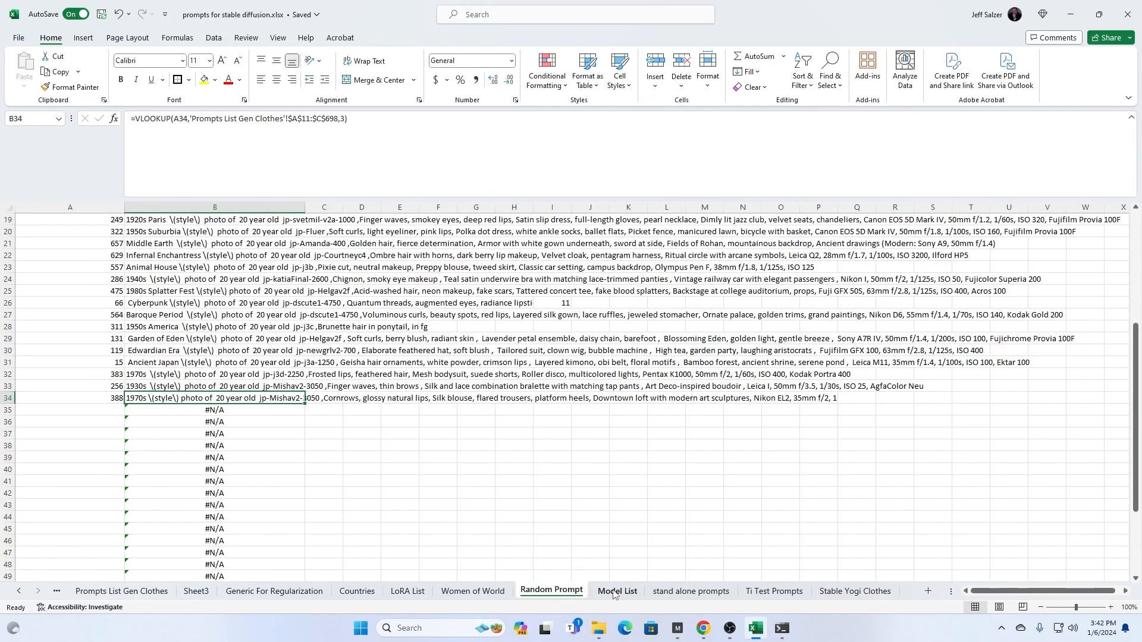
- On the Ti Test Prompts sheet, change the embedding name in cell B4 to jp-Tut1a
{"action": "left_click", "coordinate": [774, 591]}
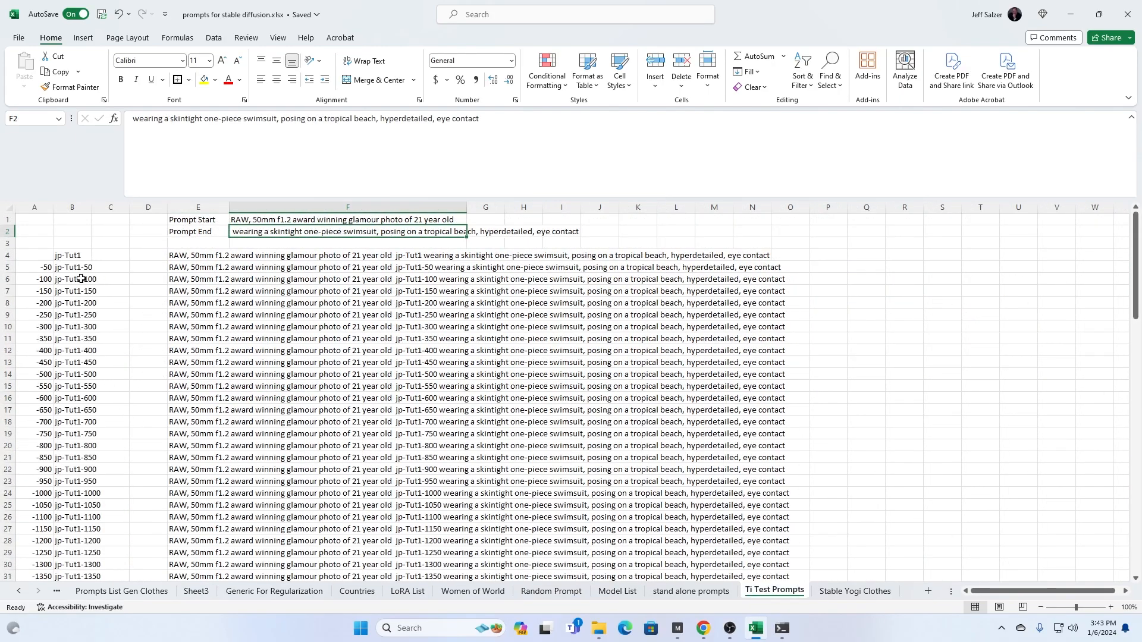
{"action": "left_click", "coordinate": [74, 255]}
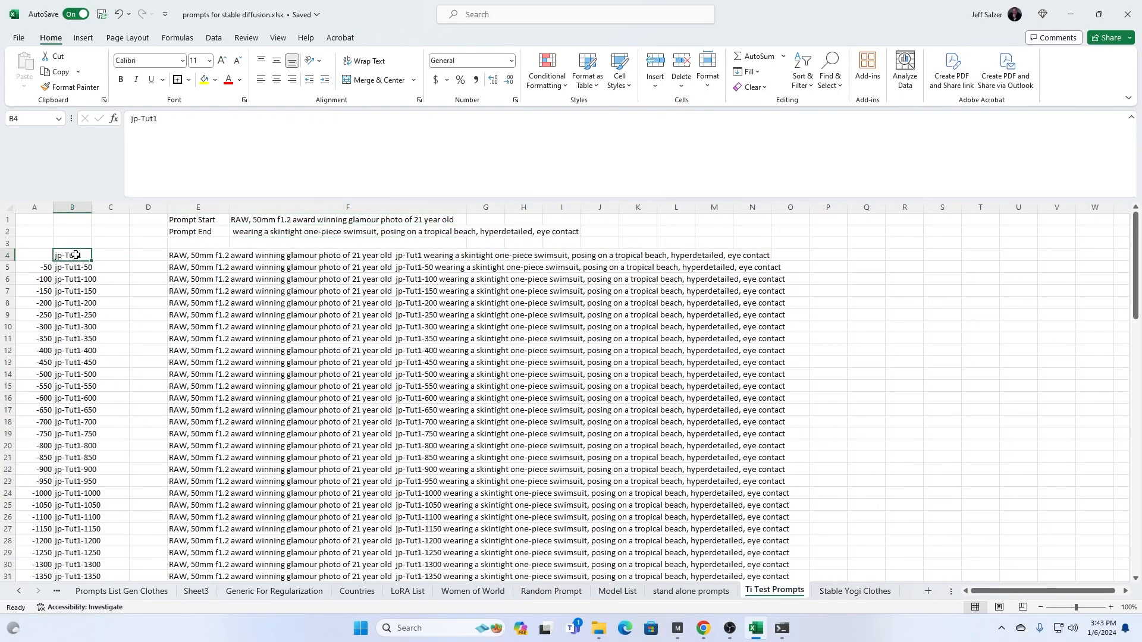
{"action": "left_click", "coordinate": [160, 119]}
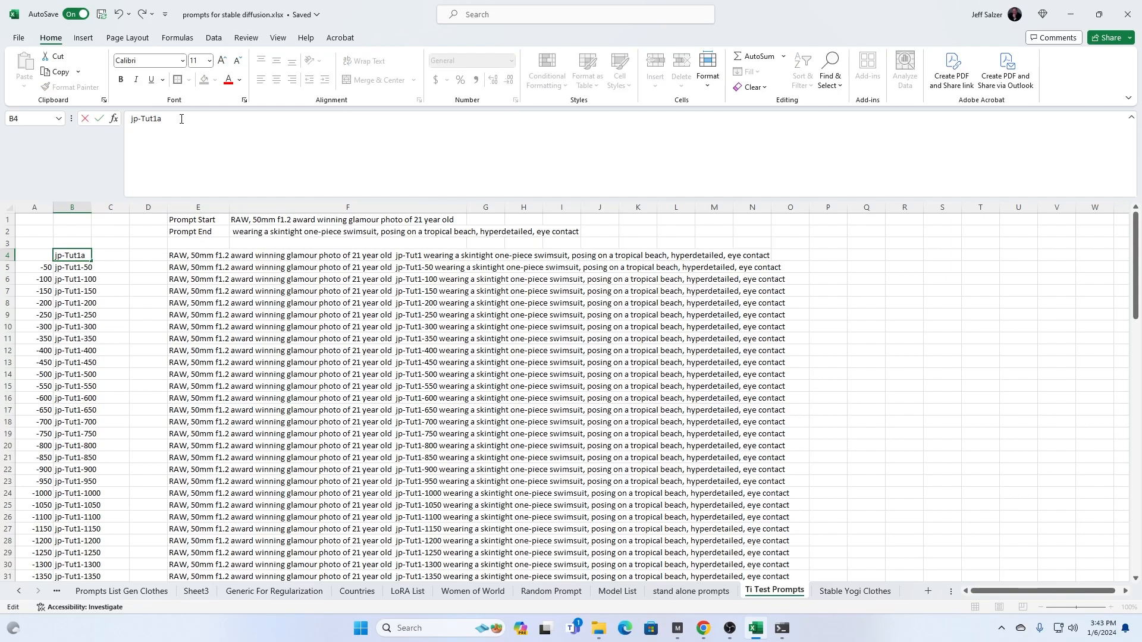
{"action": "key", "text": "Return"}
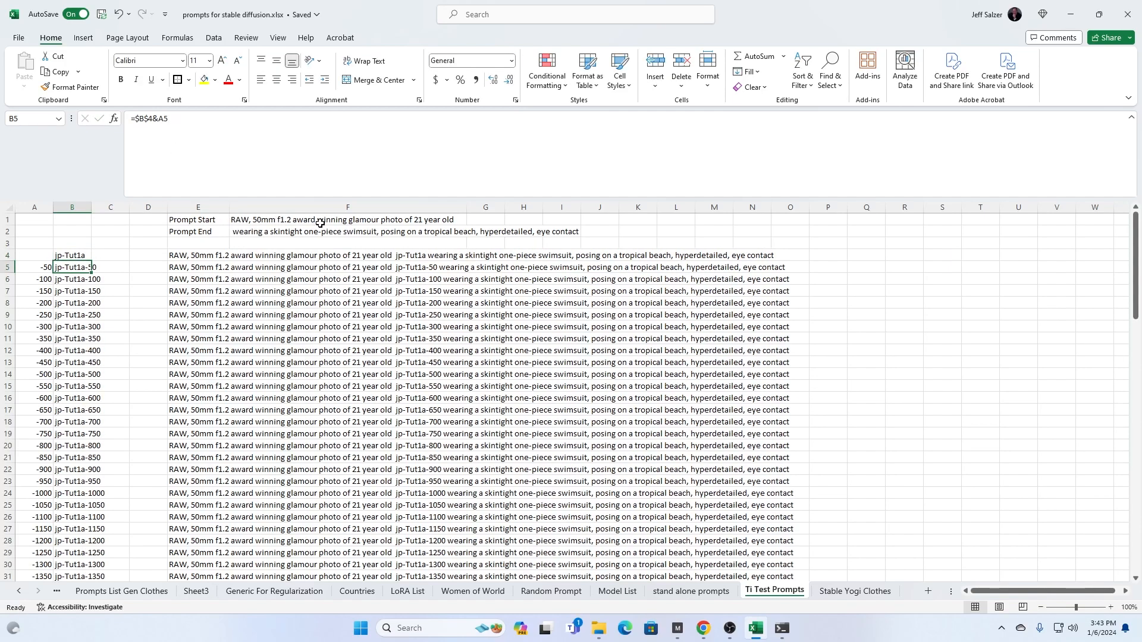
- Examine the Prompt Start text in F1 and the formula in E4 that joins the prompt parts with the embedding name
{"action": "left_click", "coordinate": [254, 220]}
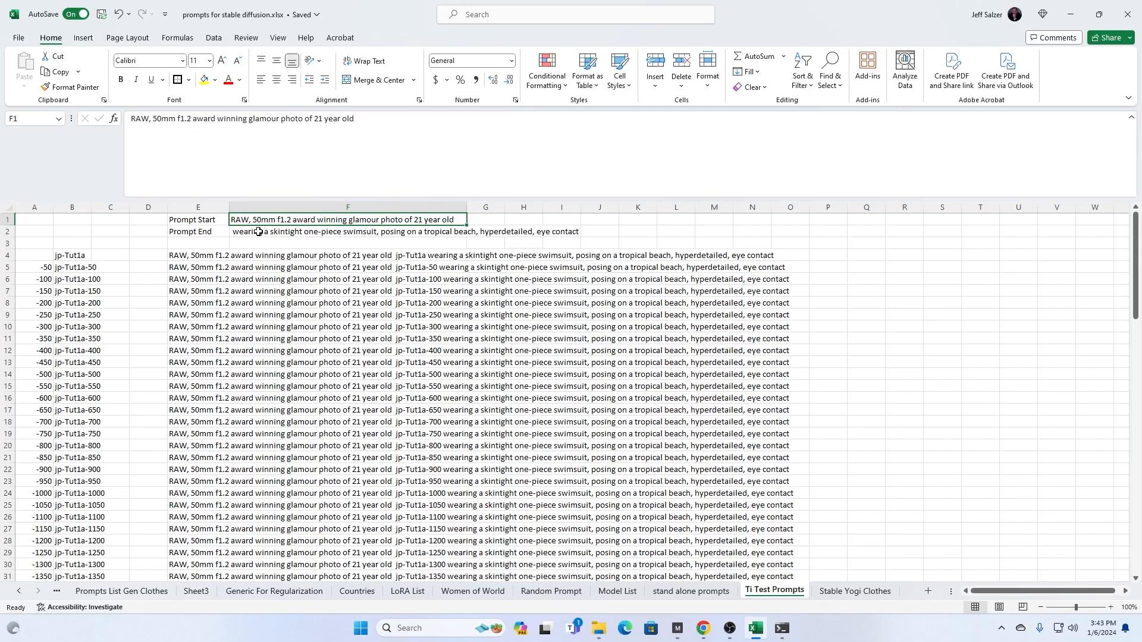
{"action": "left_click", "coordinate": [191, 255]}
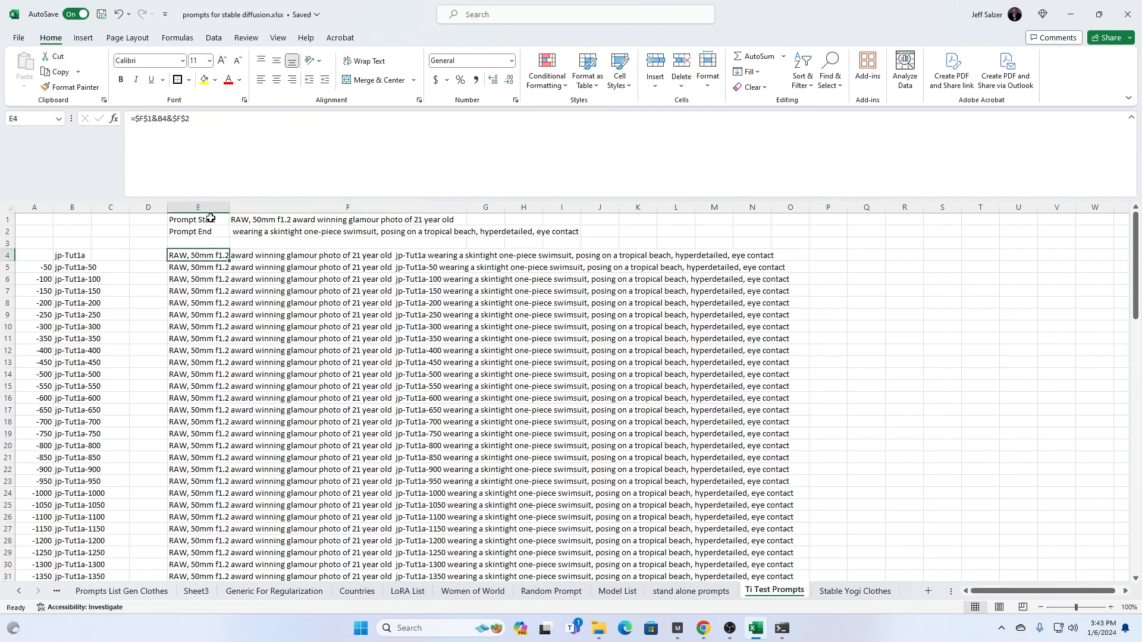
{"action": "left_click", "coordinate": [230, 119]}
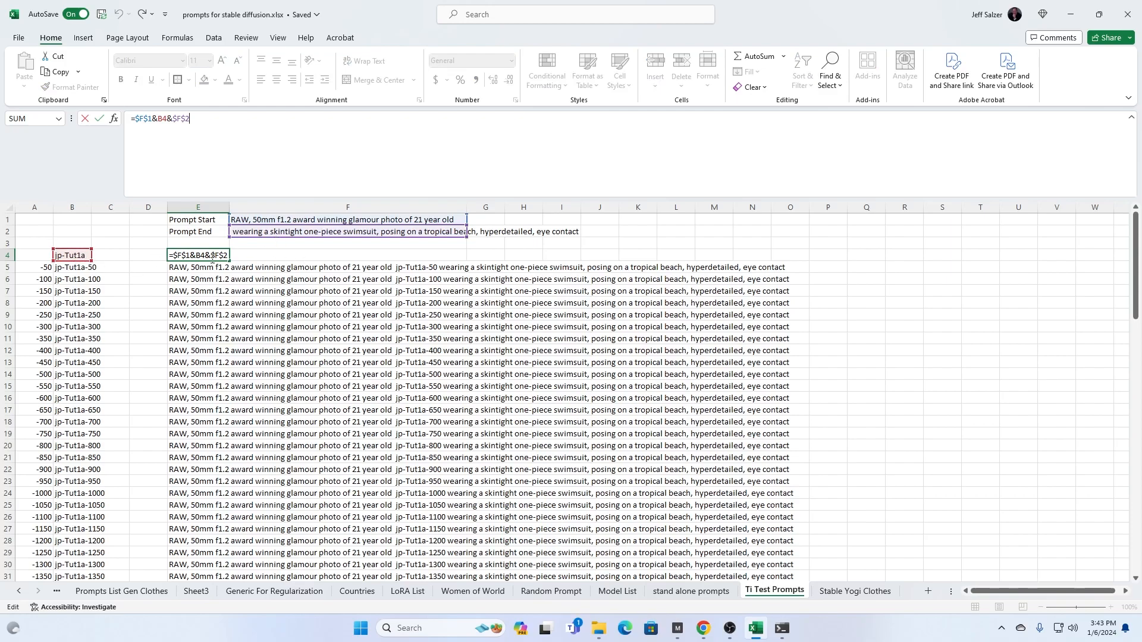
{"action": "key", "text": "ctrl+Return"}
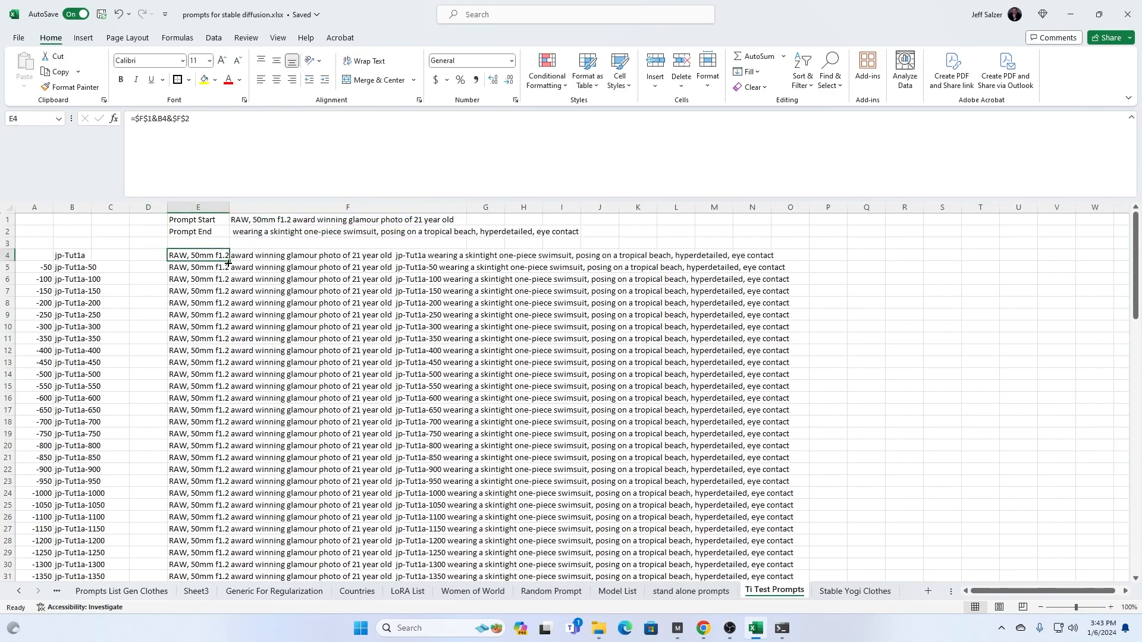
- Fill the prompt formula from E4 down to E104 and copy the whole range of prompts
{"action": "left_click_drag", "start_coordinate": [231, 261], "coordinate": [122, 565]}
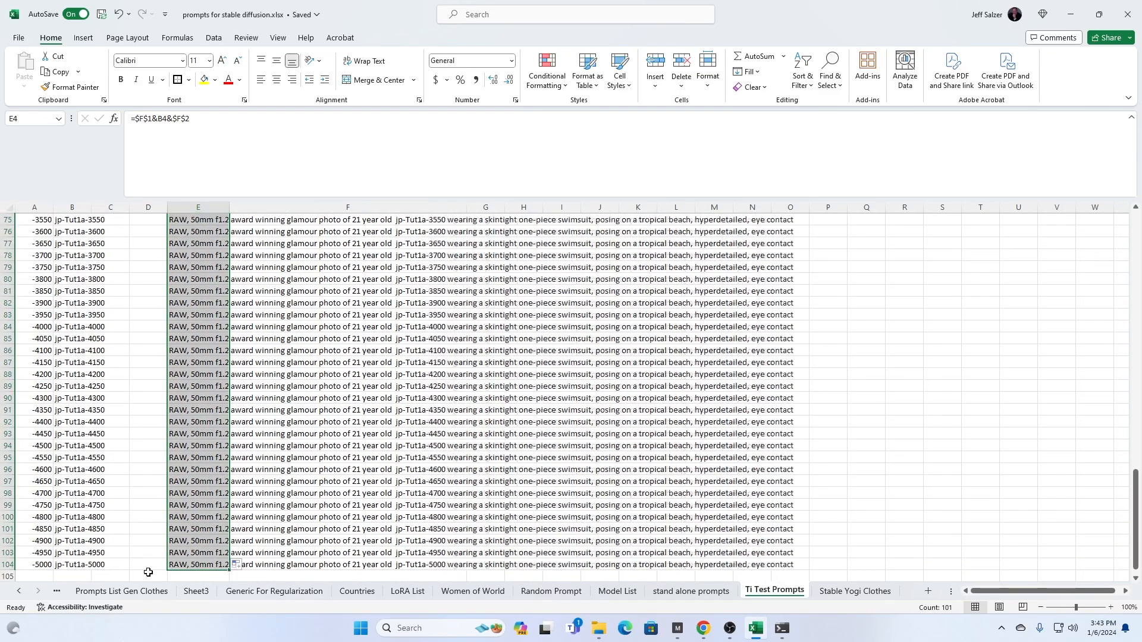
{"action": "scroll", "coordinate": [249, 370], "scroll_direction": "up", "scroll_amount": 8}
{"action": "scroll", "coordinate": [249, 370], "scroll_direction": "up", "scroll_amount": 17}
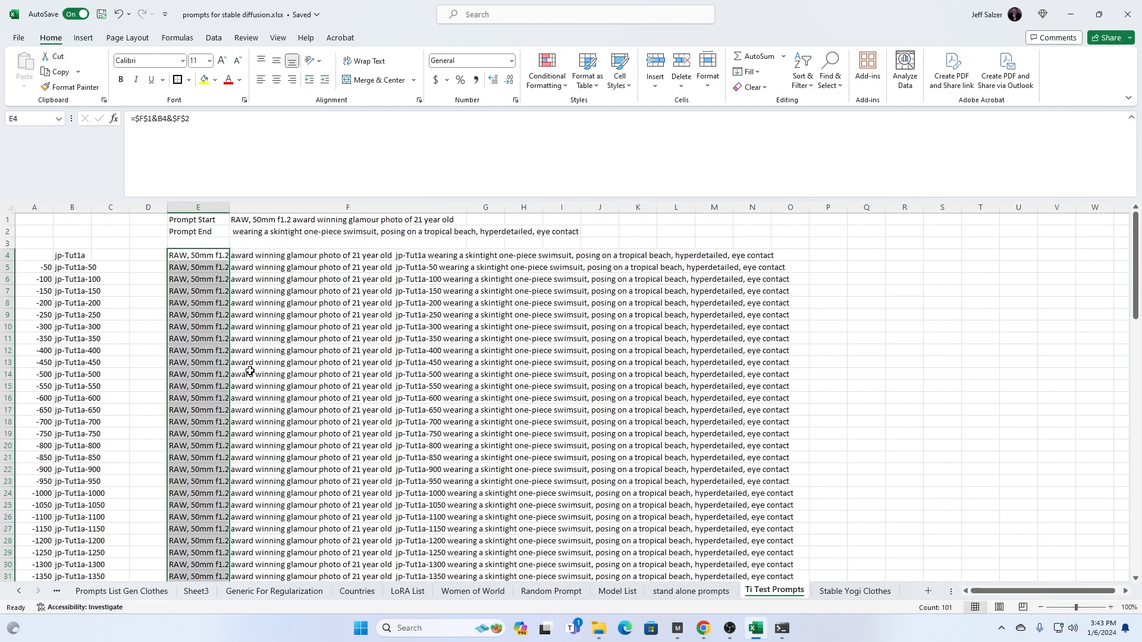
{"action": "key", "text": "ctrl+c"}
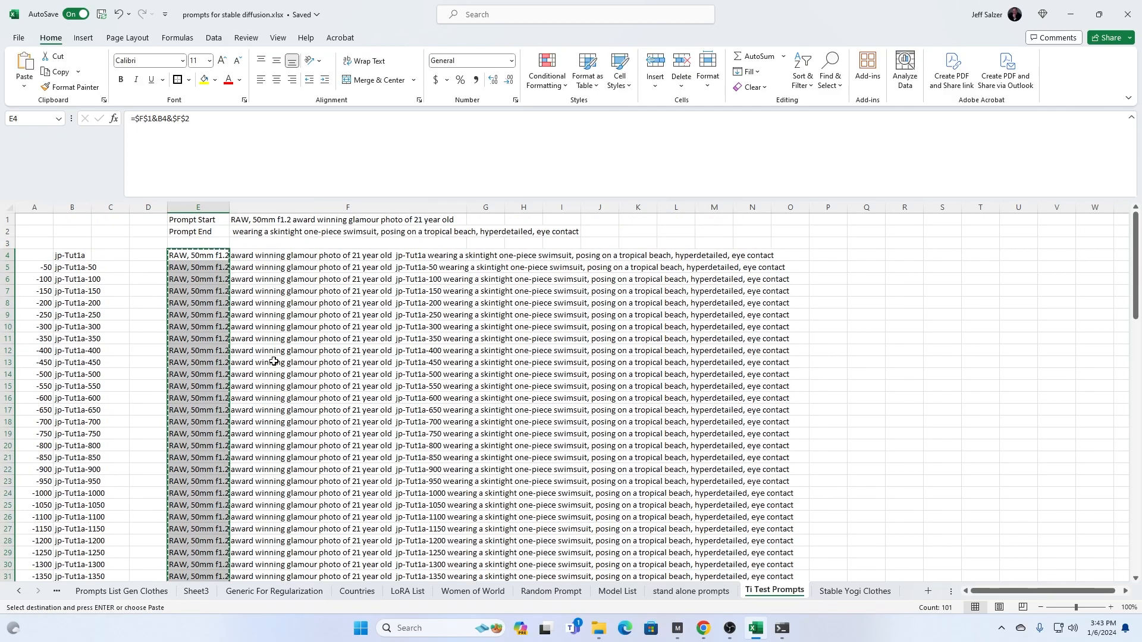
- Return to the Stable Diffusion page in Chrome and set the txt2img seed to random (-1)
{"action": "left_click", "coordinate": [1084, 13]}
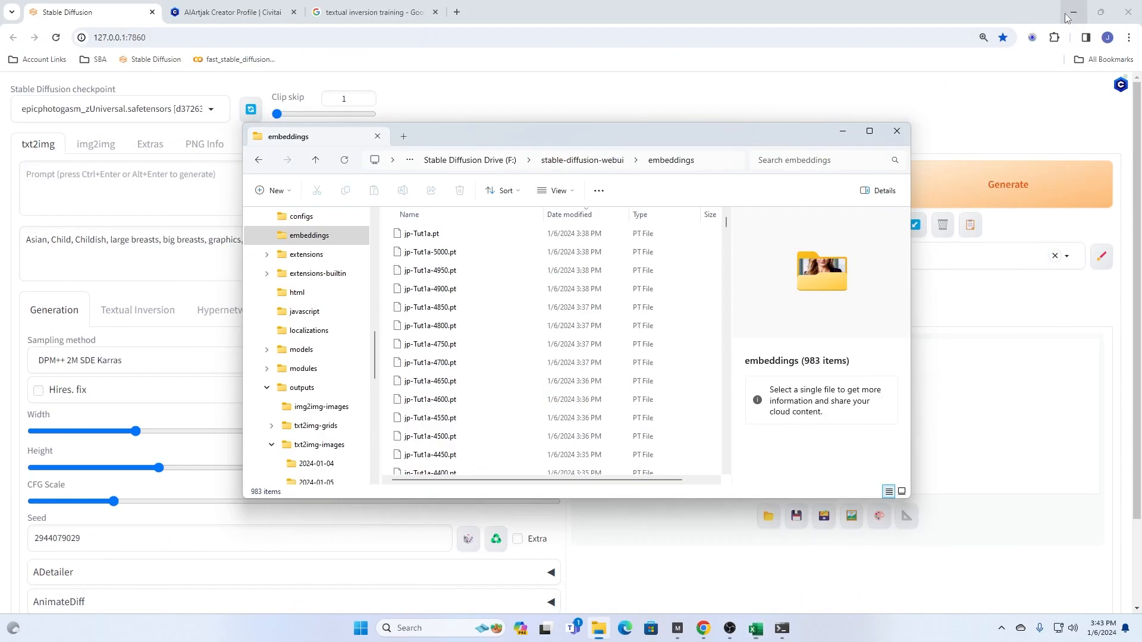
{"action": "left_click", "coordinate": [469, 123]}
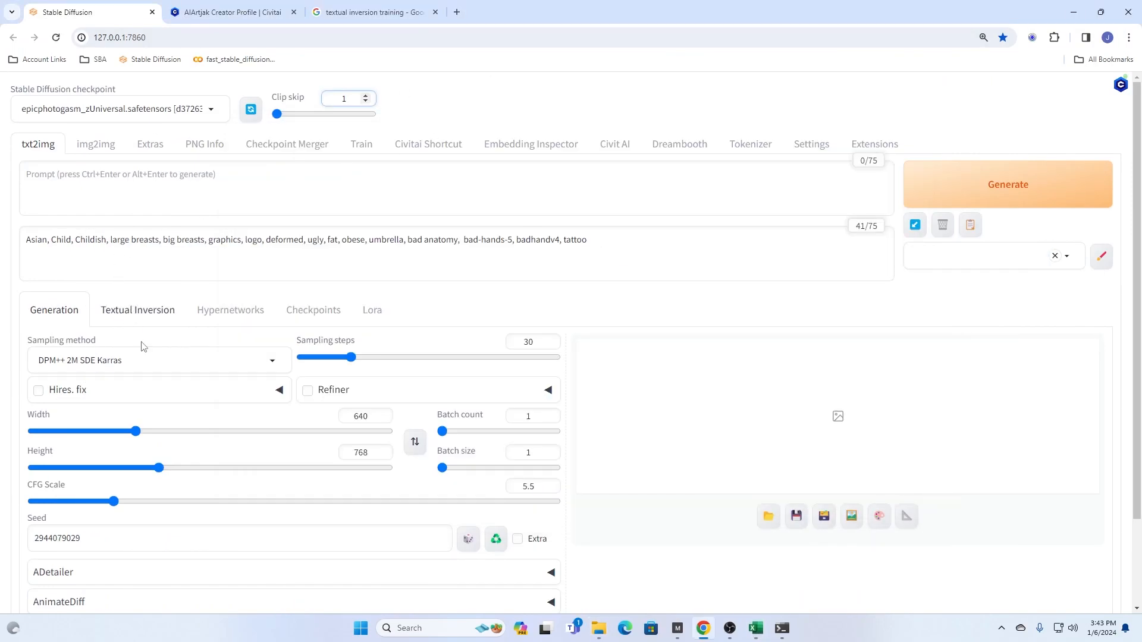
{"action": "scroll", "coordinate": [214, 474], "scroll_direction": "down", "scroll_amount": 2}
{"action": "left_click", "coordinate": [468, 436]}
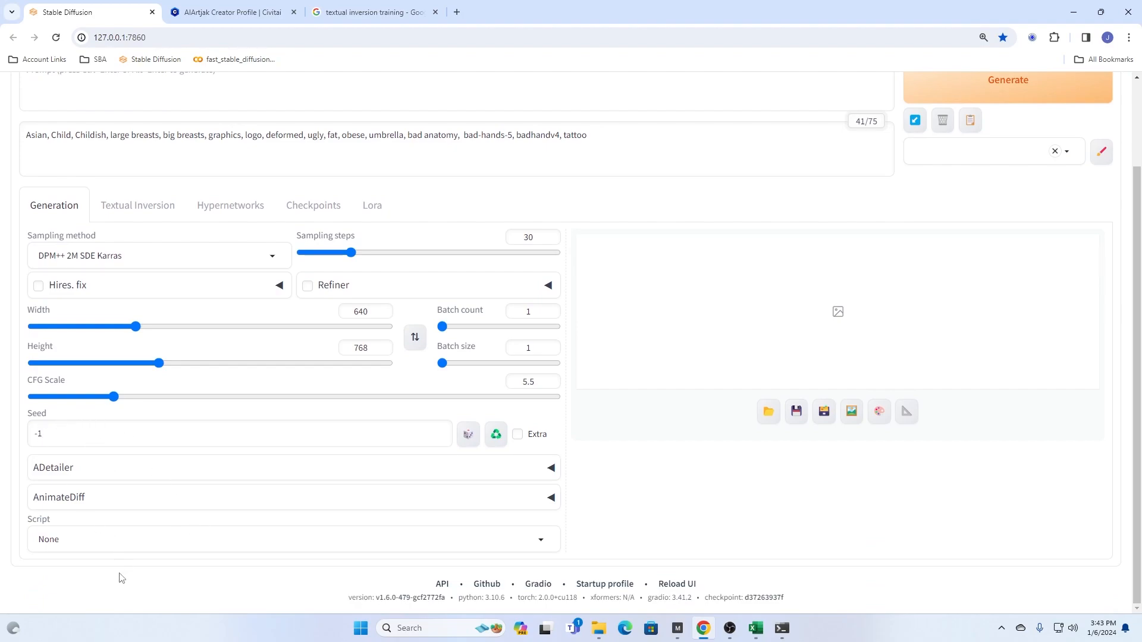
- Choose the Prompts from file or textbox script and paste the copied jp-Tut1a prompts into its list of prompt inputs
{"action": "left_click", "coordinate": [88, 540]}
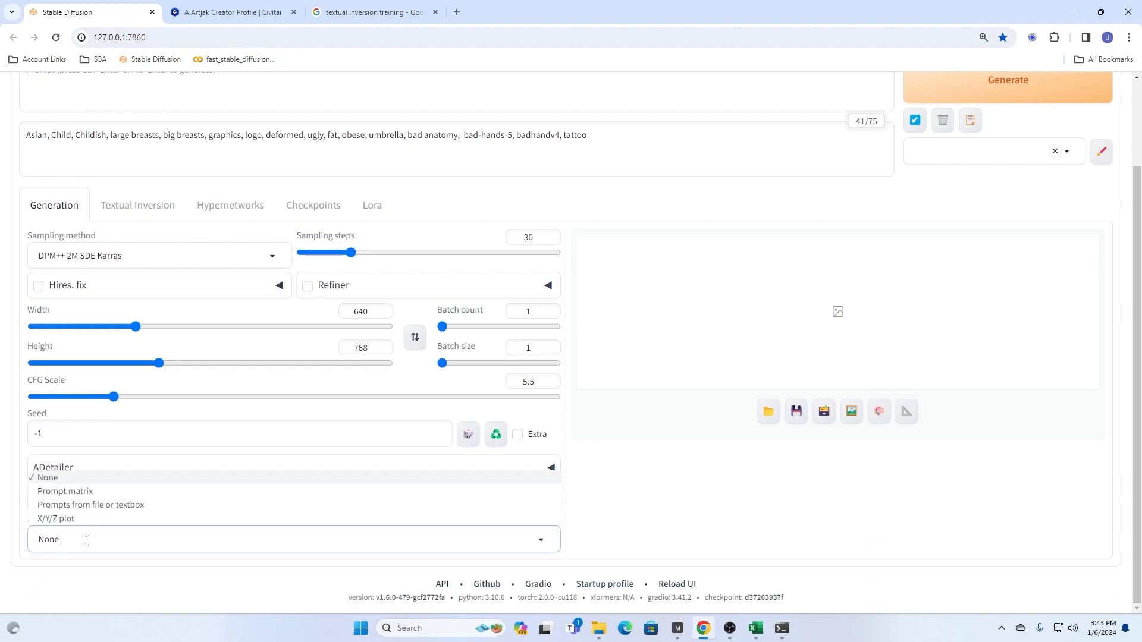
{"action": "left_click", "coordinate": [94, 511]}
{"action": "scroll", "coordinate": [207, 541], "scroll_direction": "down", "scroll_amount": 4}
{"action": "left_click", "coordinate": [115, 438]}
{"action": "key", "text": "ctrl+v"}
{"action": "scroll", "coordinate": [176, 484], "scroll_direction": "up", "scroll_amount": 5}
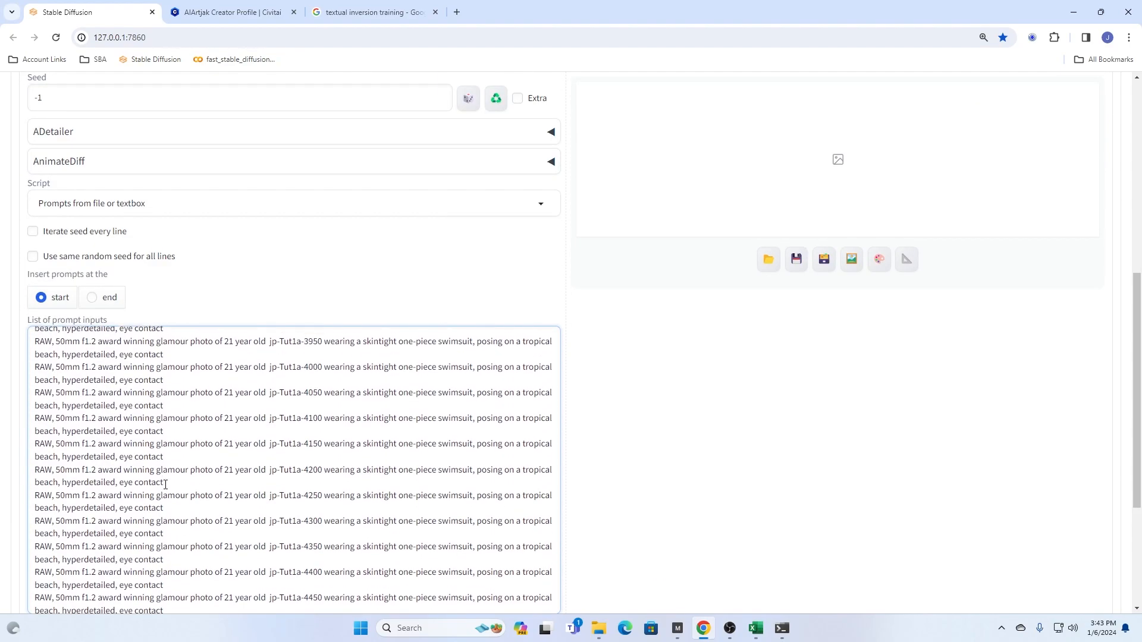
- Set the txt2img script to None while leaving the list of jp-Tut1a prompts in place
{"action": "scroll", "coordinate": [443, 303], "scroll_direction": "up", "scroll_amount": 3}
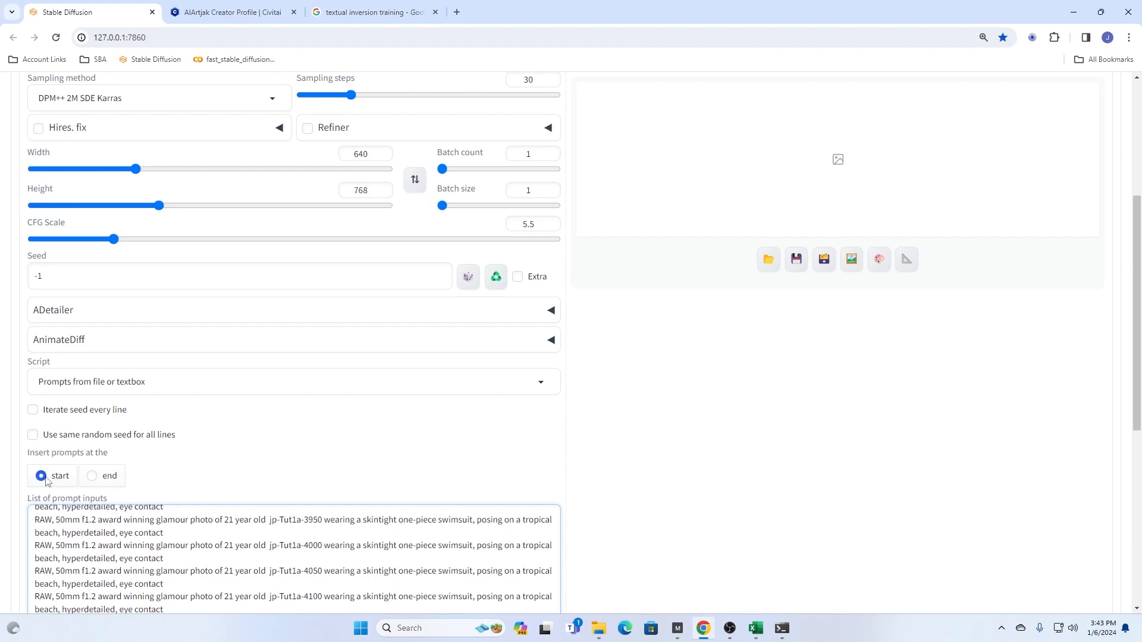
{"action": "scroll", "coordinate": [263, 455], "scroll_direction": "up", "scroll_amount": 5}
{"action": "left_click", "coordinate": [47, 177]}
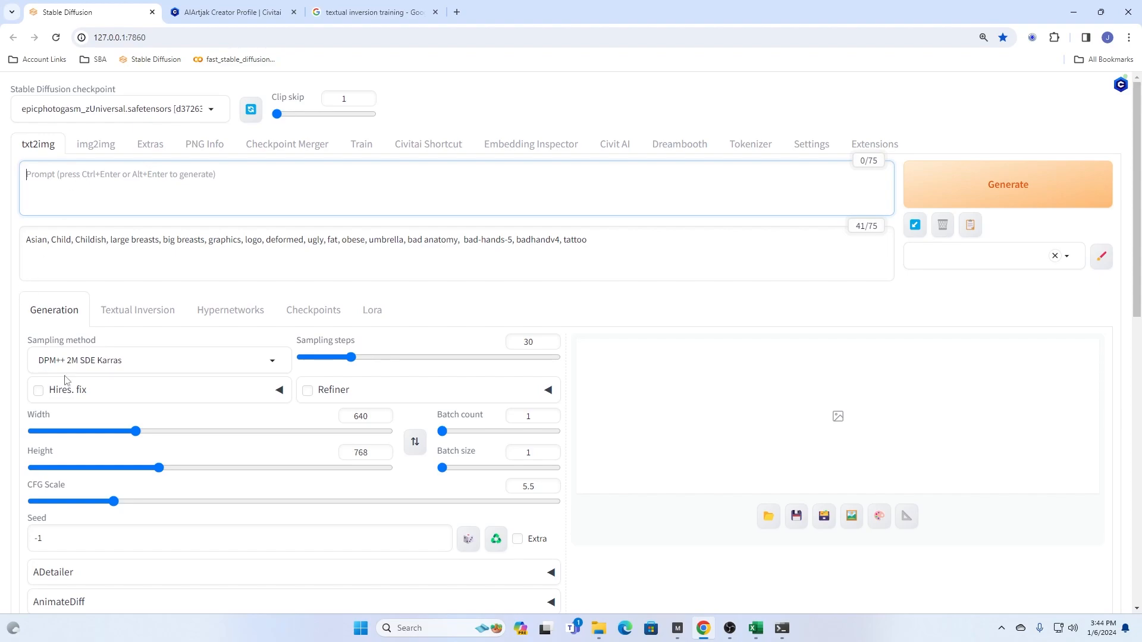
{"action": "scroll", "coordinate": [352, 407], "scroll_direction": "down", "scroll_amount": 4}
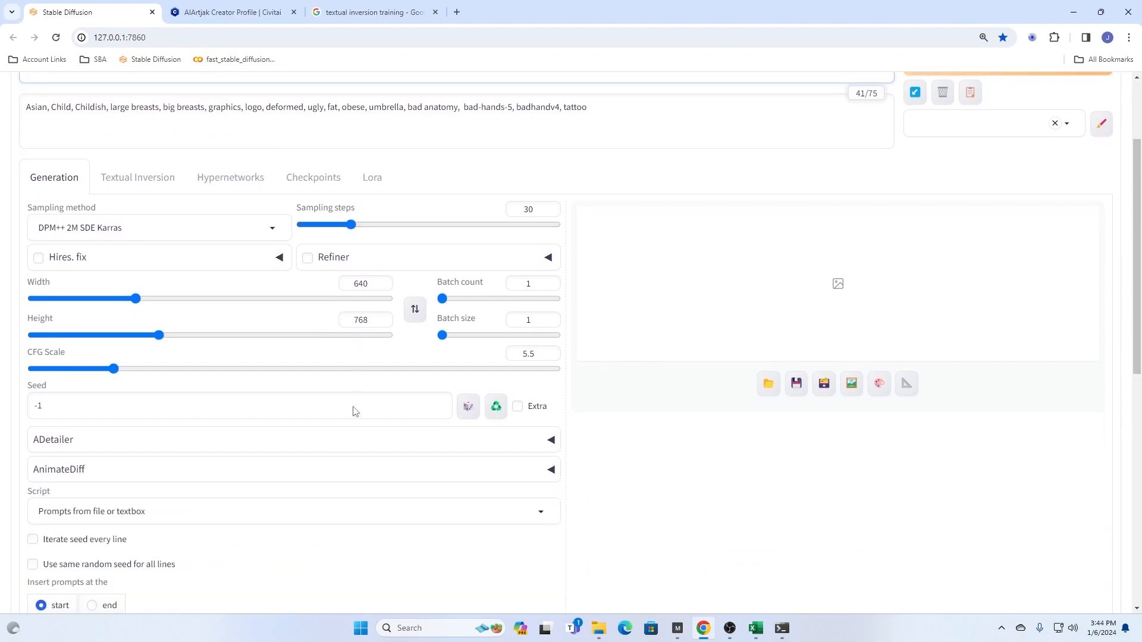
{"action": "scroll", "coordinate": [353, 407], "scroll_direction": "up", "scroll_amount": 4}
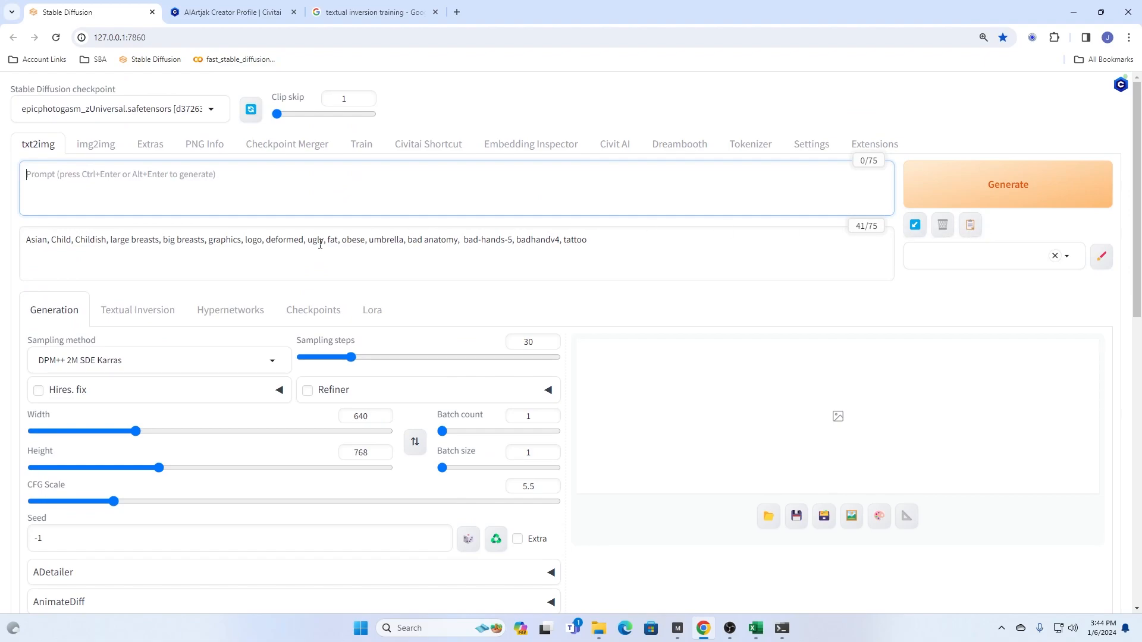
{"action": "scroll", "coordinate": [275, 297], "scroll_direction": "down", "scroll_amount": 5}
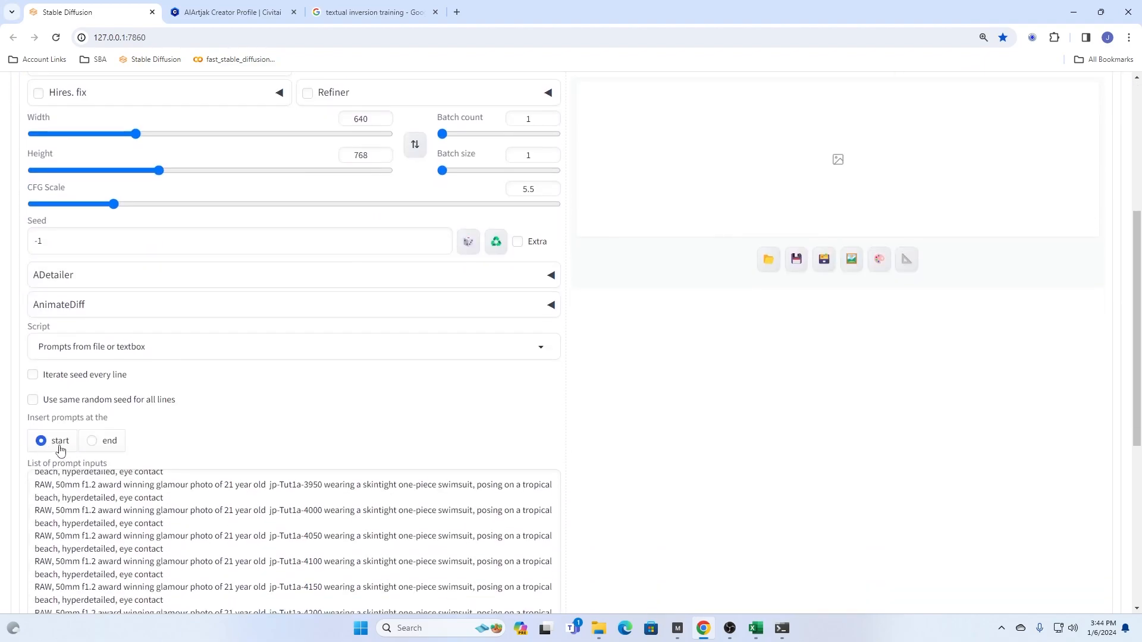
{"action": "left_click", "coordinate": [92, 345]}
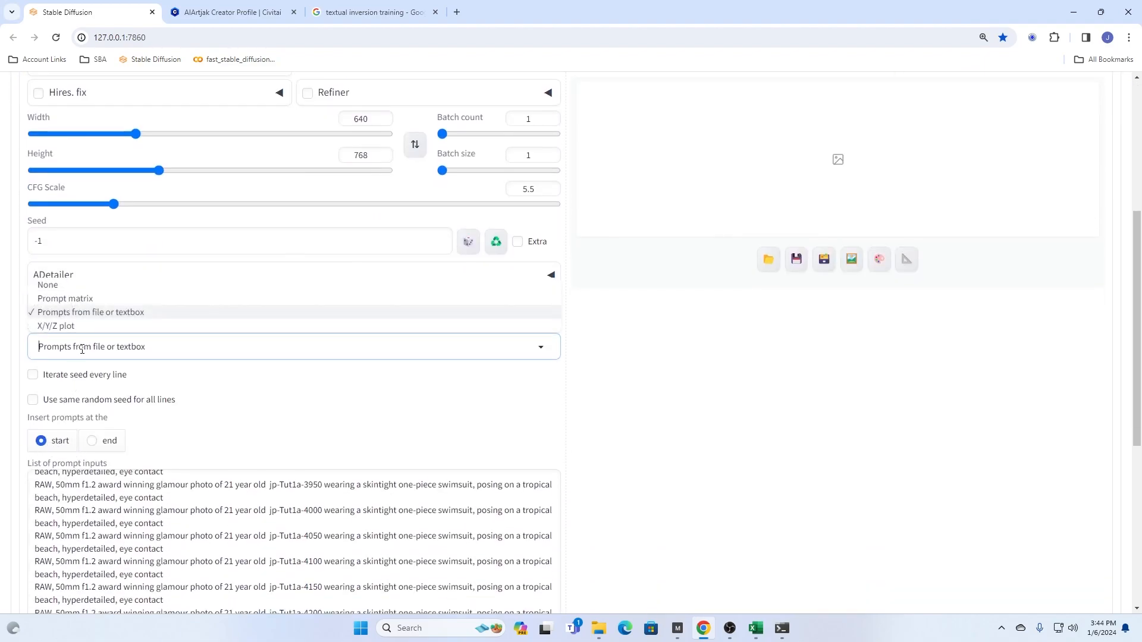
{"action": "left_click", "coordinate": [60, 285]}
- Enter the prompt "Photo of a sign with next model on it" and generate one separator image
{"action": "scroll", "coordinate": [74, 208], "scroll_direction": "up", "scroll_amount": 3}
{"action": "left_click", "coordinate": [74, 184]}
{"action": "type", "text": "P"}
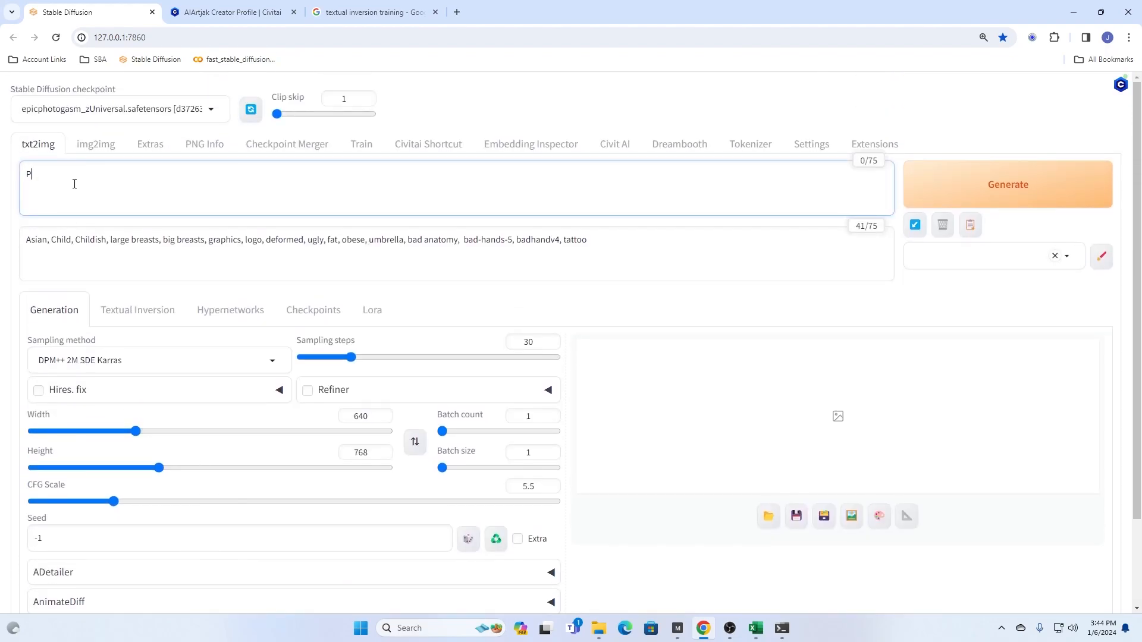
{"action": "type", "text": "hoto of a sign with next model on it"}
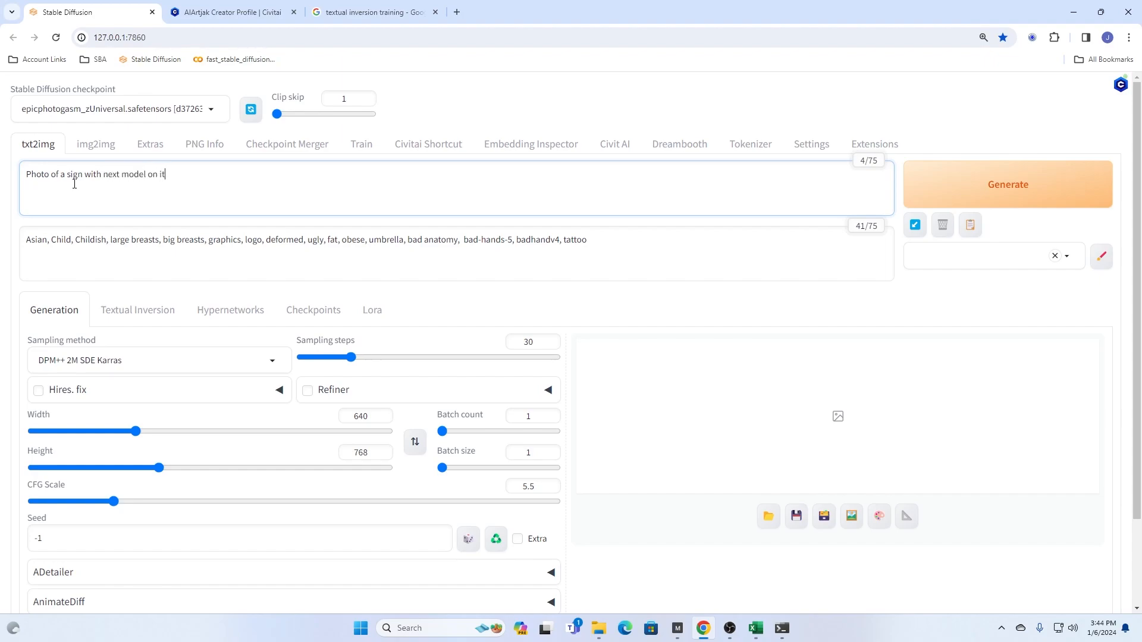
{"action": "left_click", "coordinate": [972, 188]}
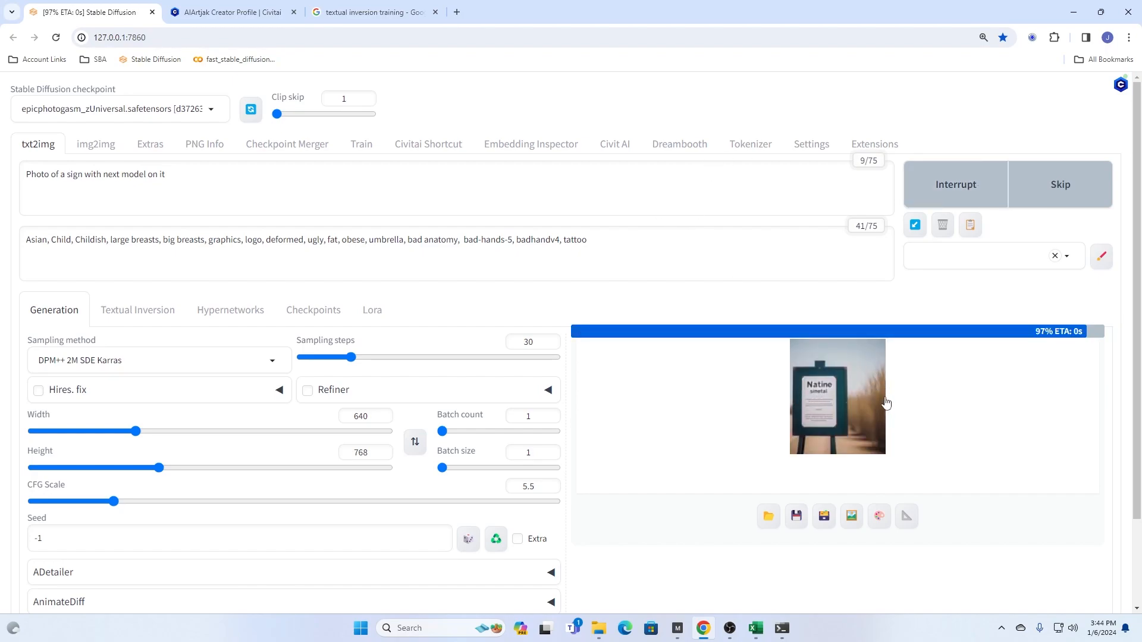
- Clear the main prompt and choose the Prompts from file or textbox script again
{"action": "triple_click", "coordinate": [197, 160]}
{"action": "key", "text": "BackSpace"}
{"action": "scroll", "coordinate": [168, 272], "scroll_direction": "down", "scroll_amount": 4}
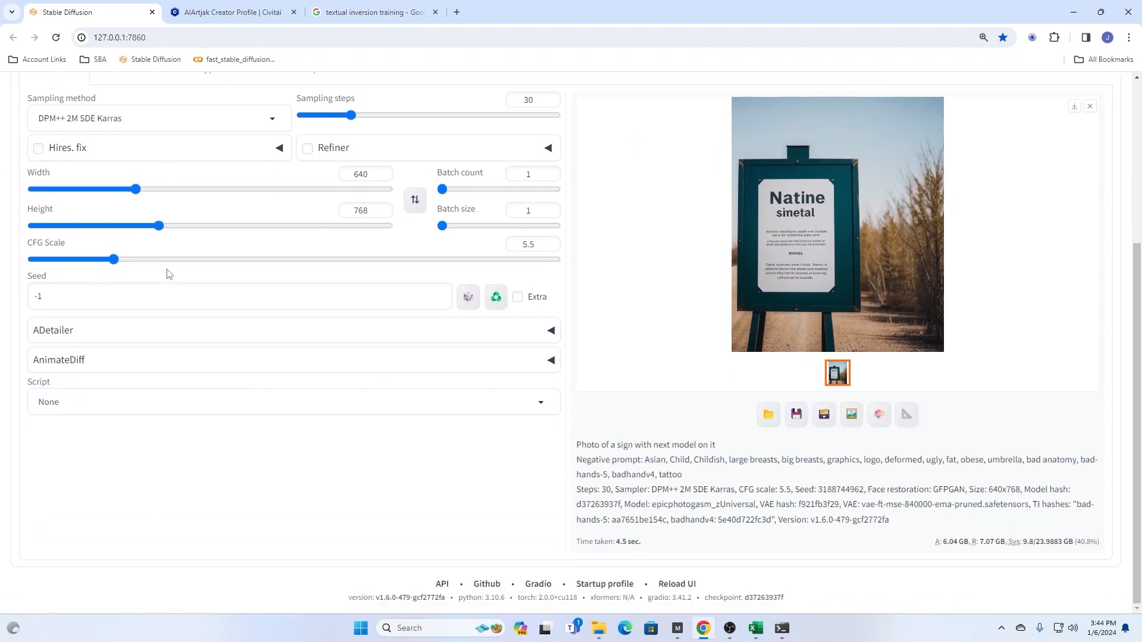
{"action": "left_click", "coordinate": [90, 402]}
{"action": "left_click", "coordinate": [99, 368]}
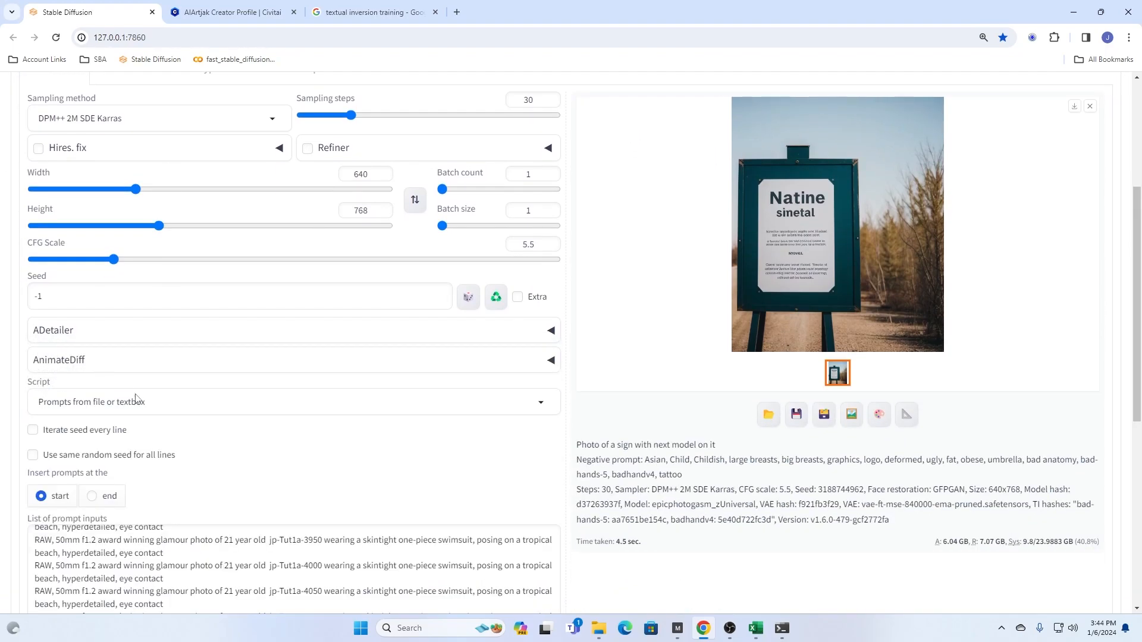
- Start generating the batch of images from the list of jp-Tut1a prompts
{"action": "scroll", "coordinate": [183, 553], "scroll_direction": "up", "scroll_amount": 1}
{"action": "scroll", "coordinate": [191, 553], "scroll_direction": "up", "scroll_amount": 4}
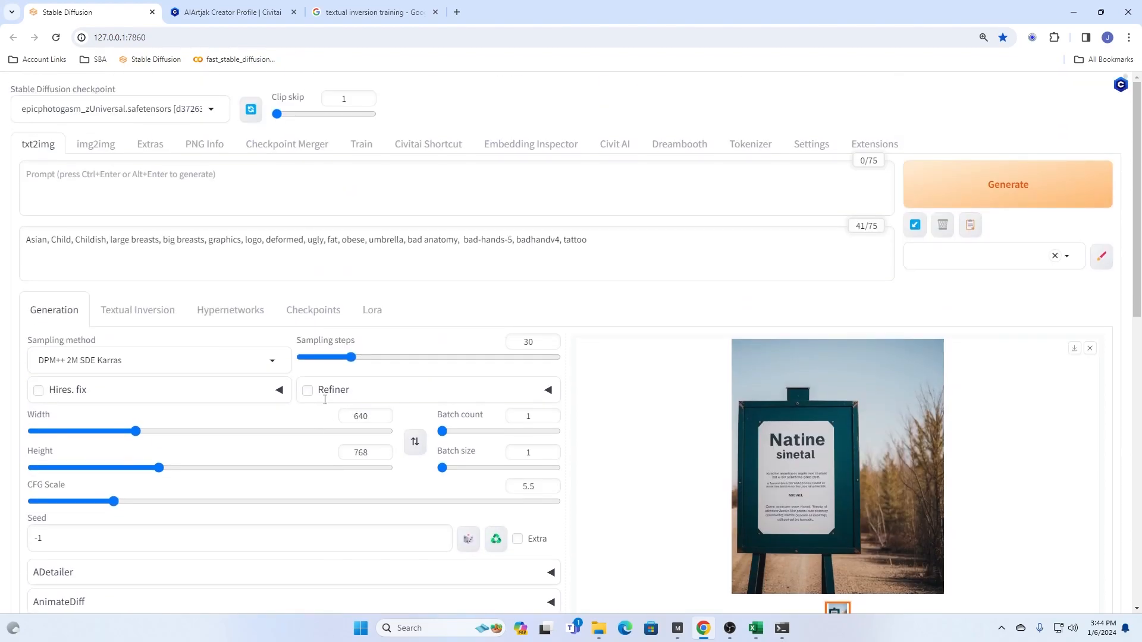
{"action": "left_click", "coordinate": [987, 189]}
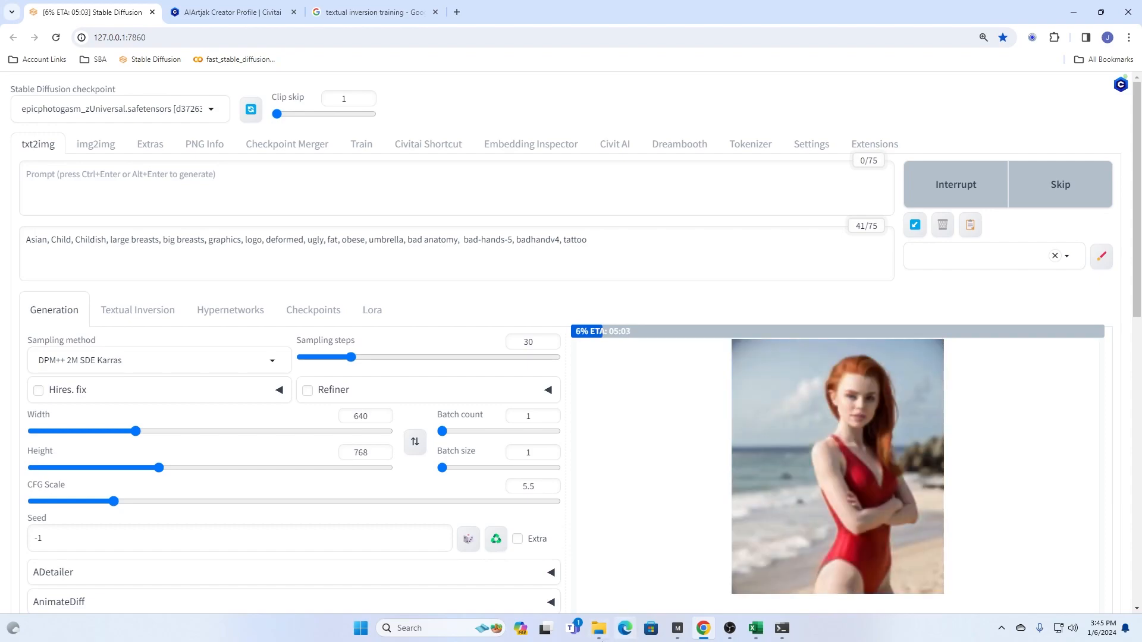
- Switch to File Explorer and open the 2024-01-06 folder under stable-diffusion-webui, outputs, txt2img-images
{"action": "left_click", "coordinate": [601, 633]}
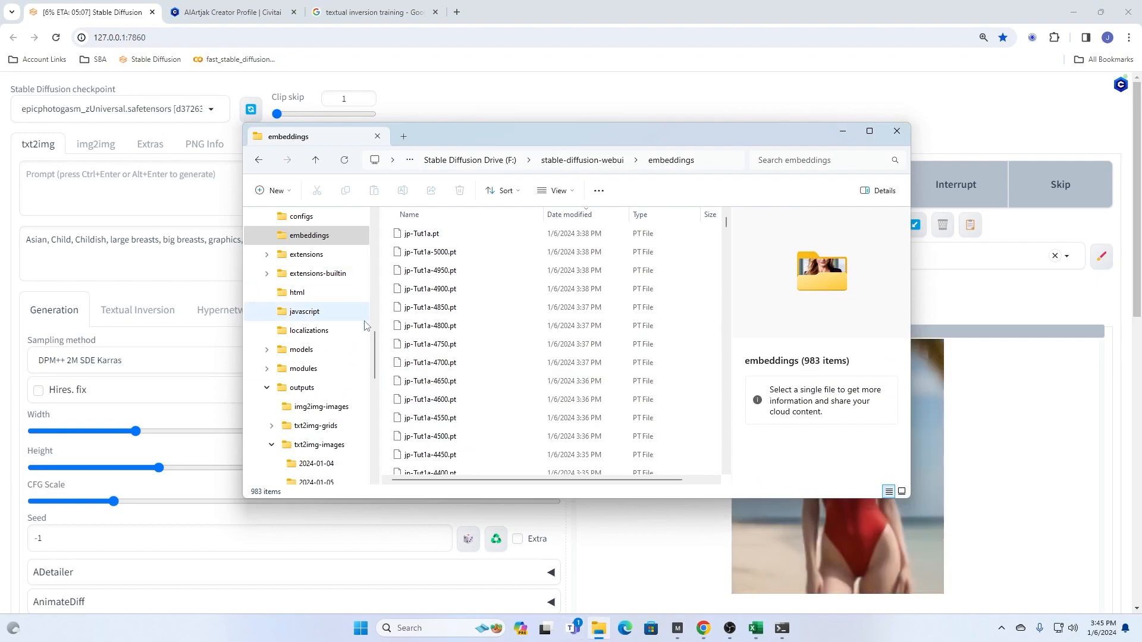
{"action": "scroll", "coordinate": [373, 325], "scroll_direction": "up", "scroll_amount": 3}
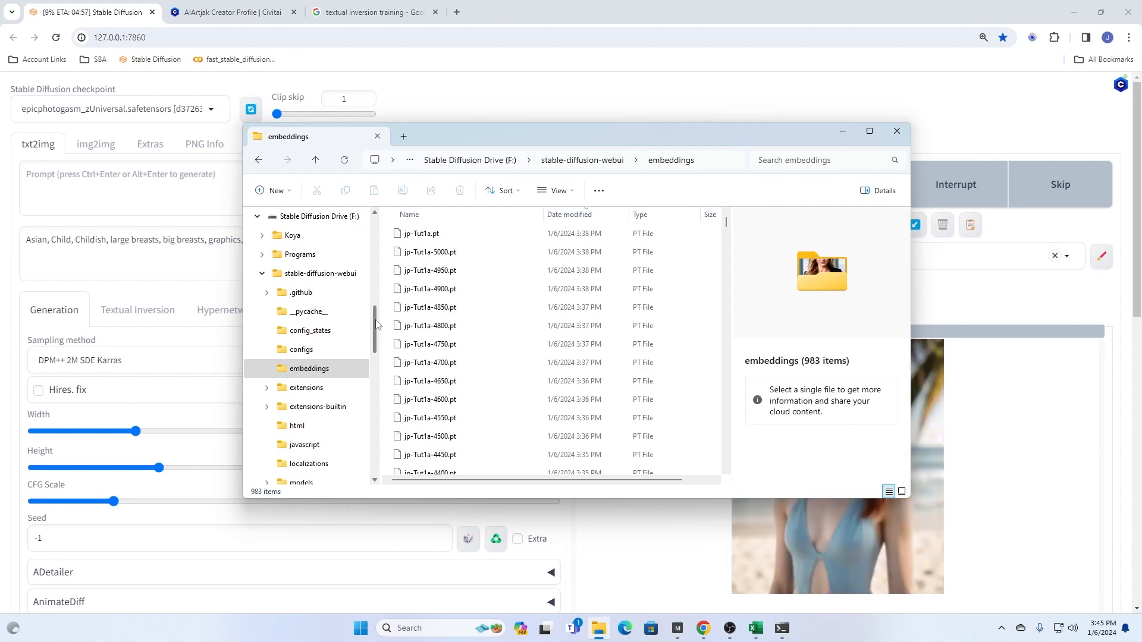
{"action": "scroll", "coordinate": [376, 324], "scroll_direction": "up", "scroll_amount": 1}
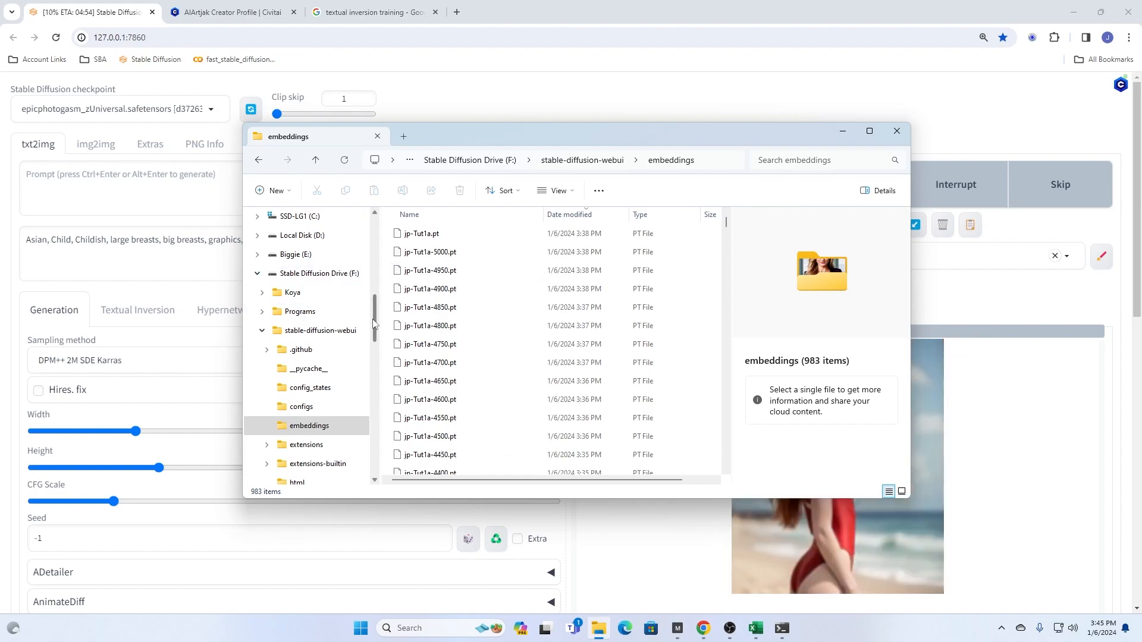
{"action": "left_click_drag", "start_coordinate": [374, 324], "coordinate": [375, 357]}
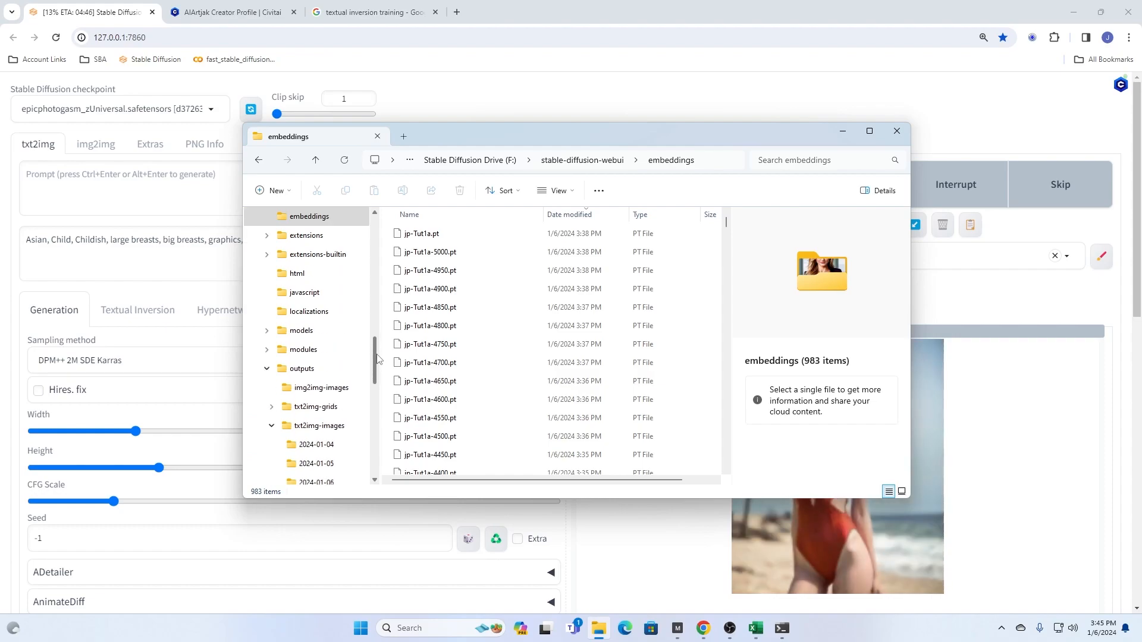
{"action": "left_click", "coordinate": [315, 373]}
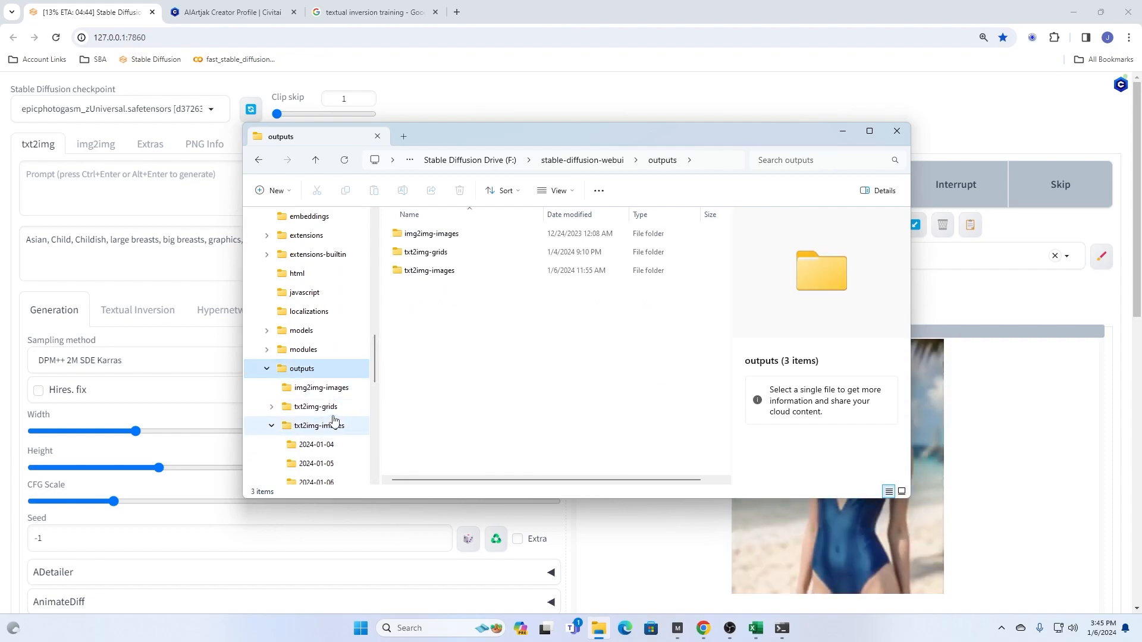
{"action": "left_click", "coordinate": [425, 272]}
{"action": "double_click", "coordinate": [426, 272]}
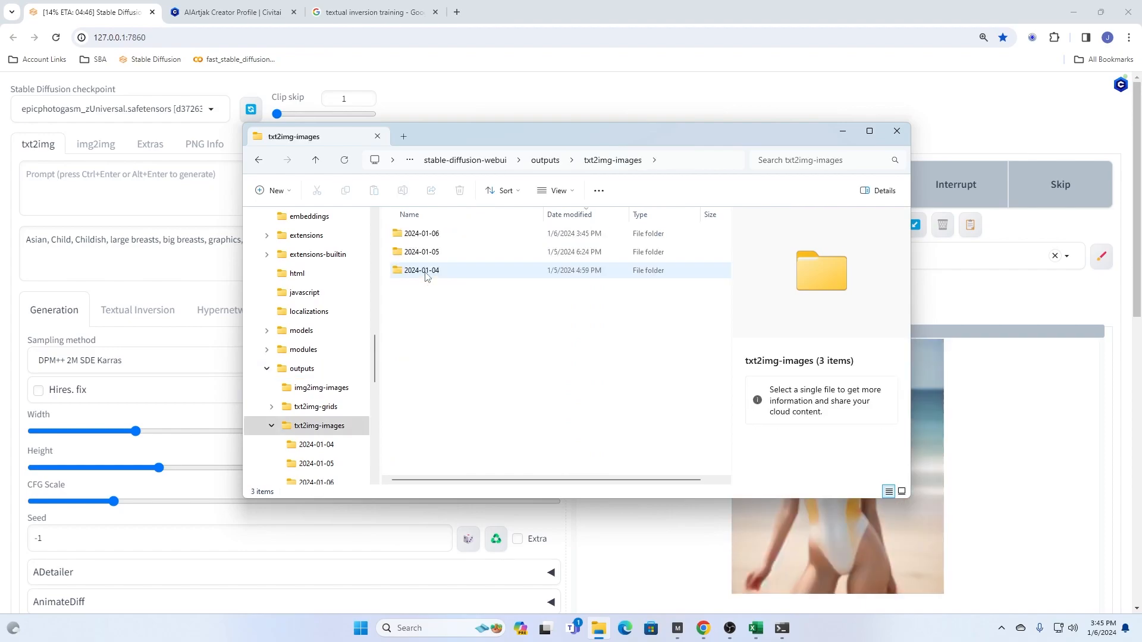
{"action": "left_click", "coordinate": [439, 236]}
{"action": "double_click", "coordinate": [439, 238]}
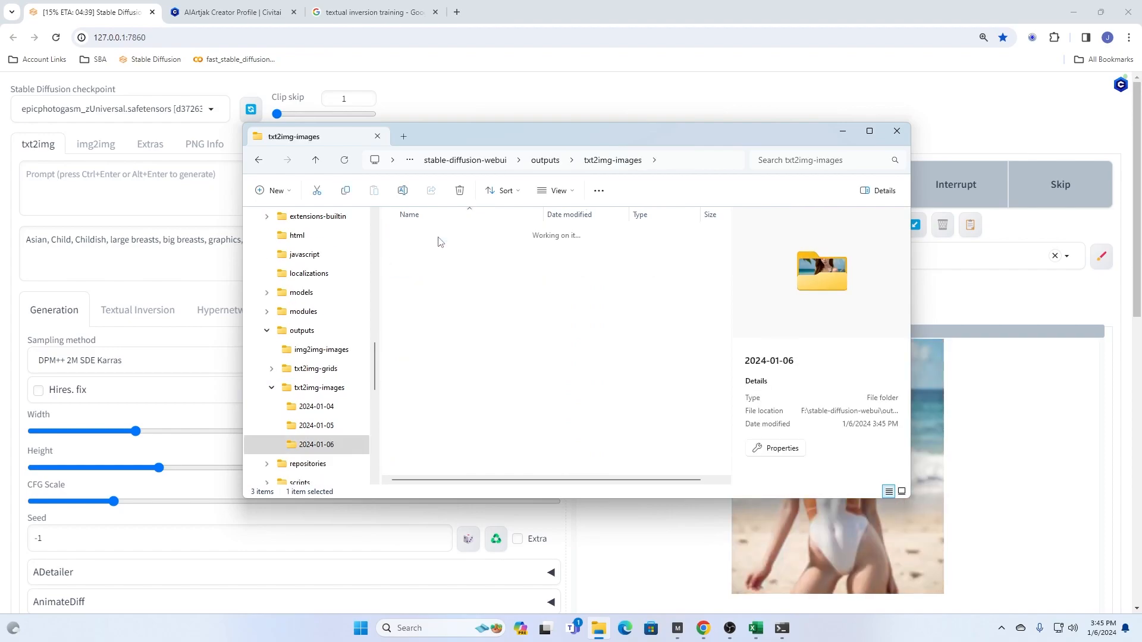
- Open image 00000-2944079029.png and place its viewer window on the left half of the screen
{"action": "left_click", "coordinate": [424, 254]}
{"action": "double_click", "coordinate": [424, 254]}
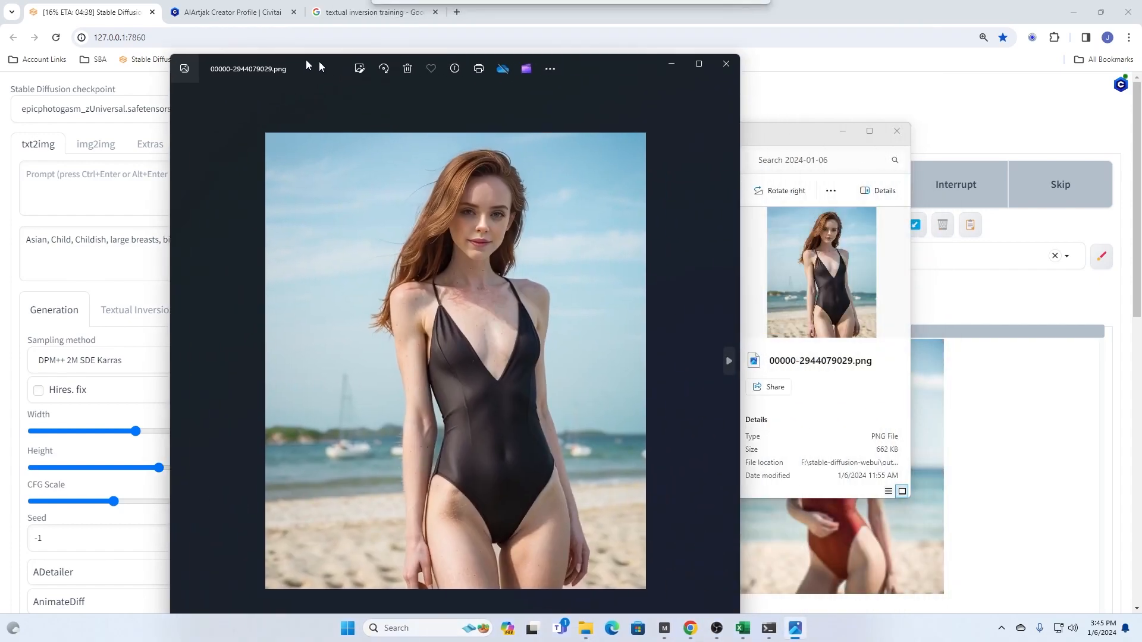
{"action": "left_click_drag", "start_coordinate": [320, 62], "coordinate": [148, 29]}
- Open image 00052-48800754.png from the 2024-01-06 folder and place its viewer beside the first image for comparison
{"action": "left_click", "coordinate": [634, 139]}
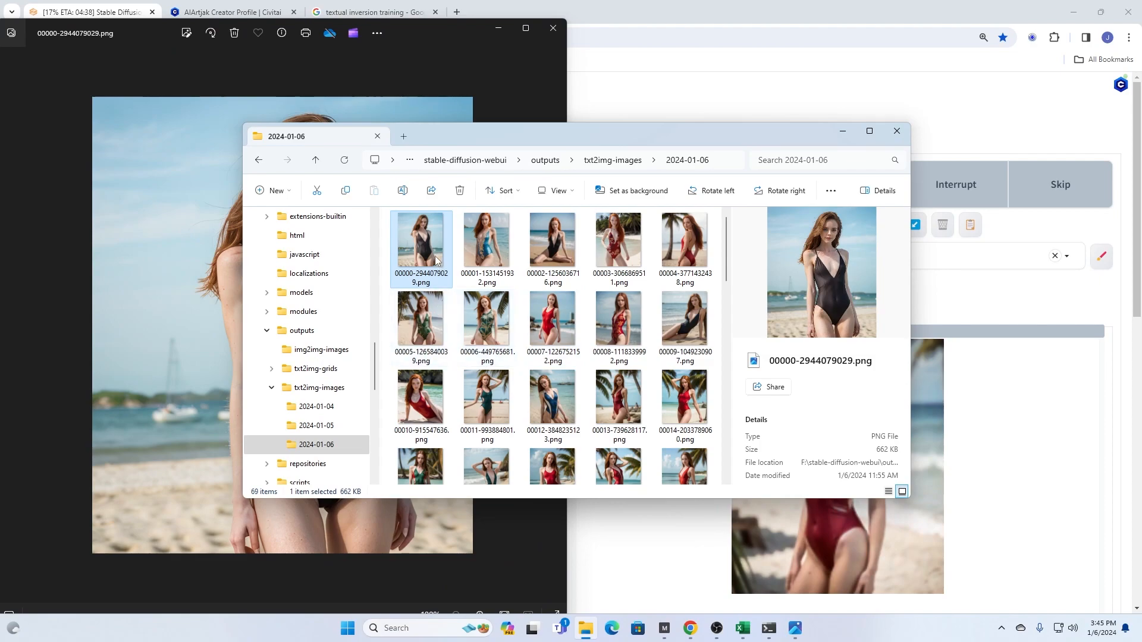
{"action": "scroll", "coordinate": [440, 266], "scroll_direction": "down", "scroll_amount": 5}
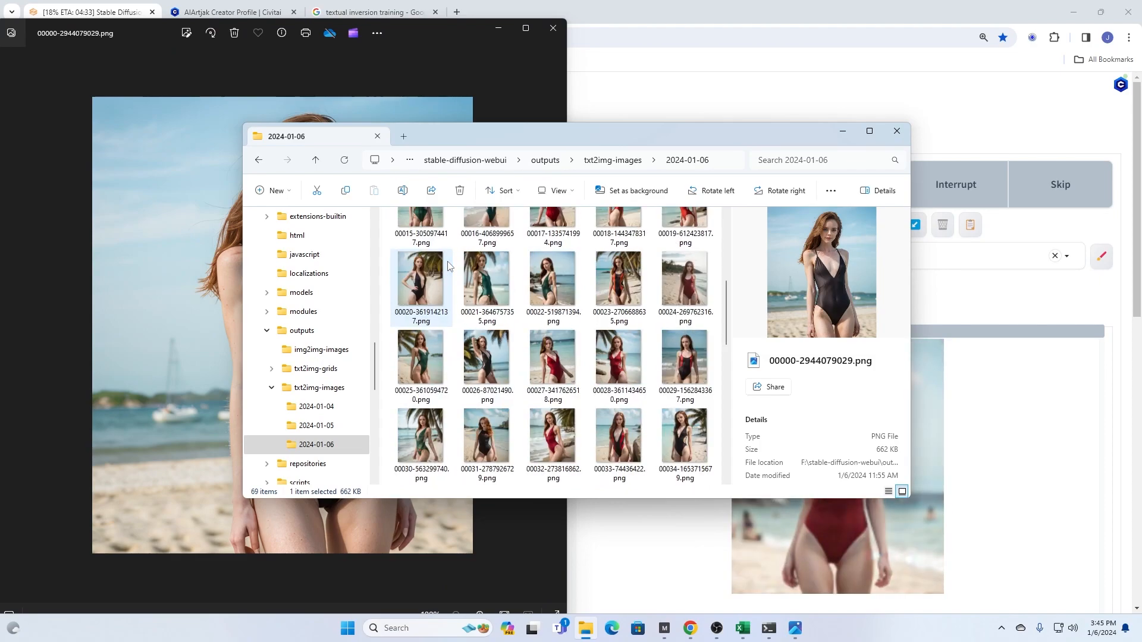
{"action": "scroll", "coordinate": [448, 266], "scroll_direction": "down", "scroll_amount": 10}
{"action": "double_click", "coordinate": [553, 278]}
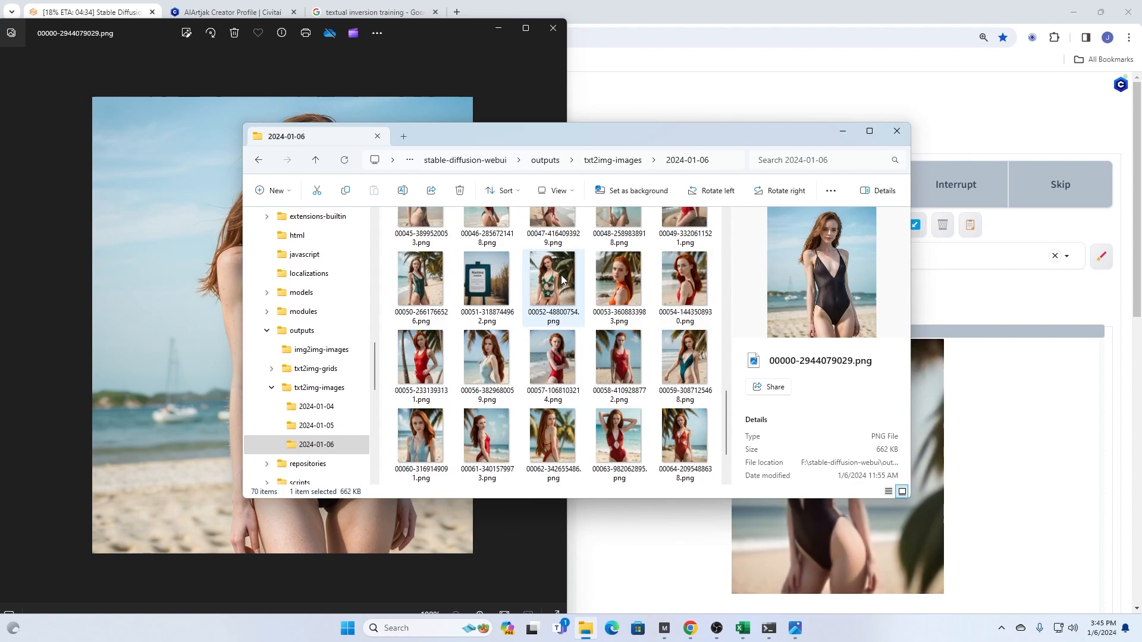
{"action": "left_click_drag", "start_coordinate": [448, 7], "coordinate": [996, 17]}
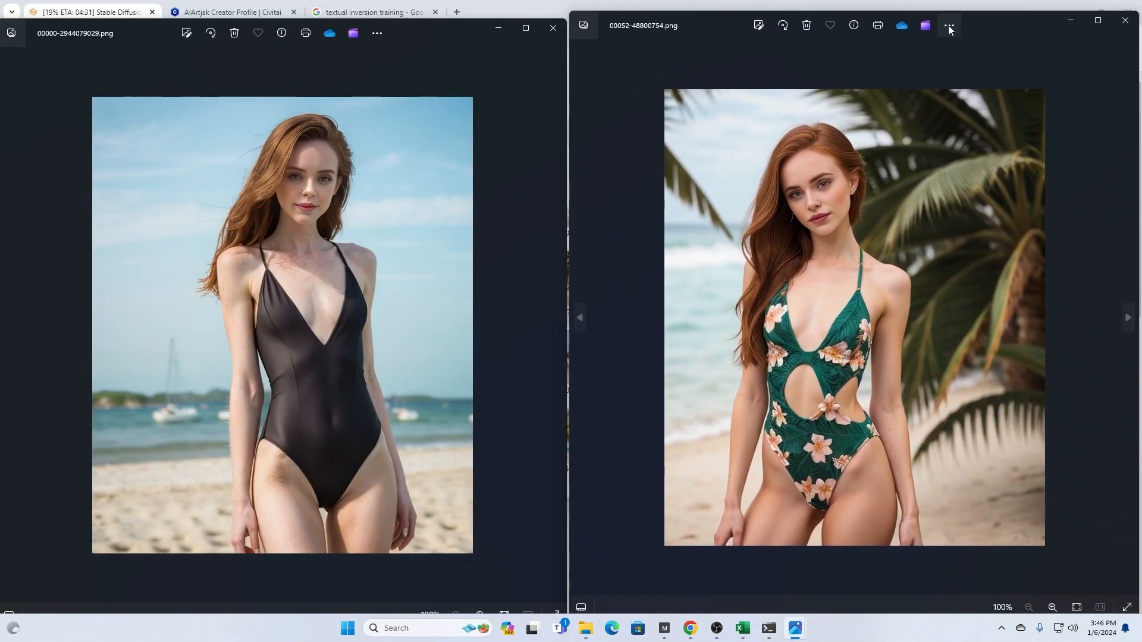
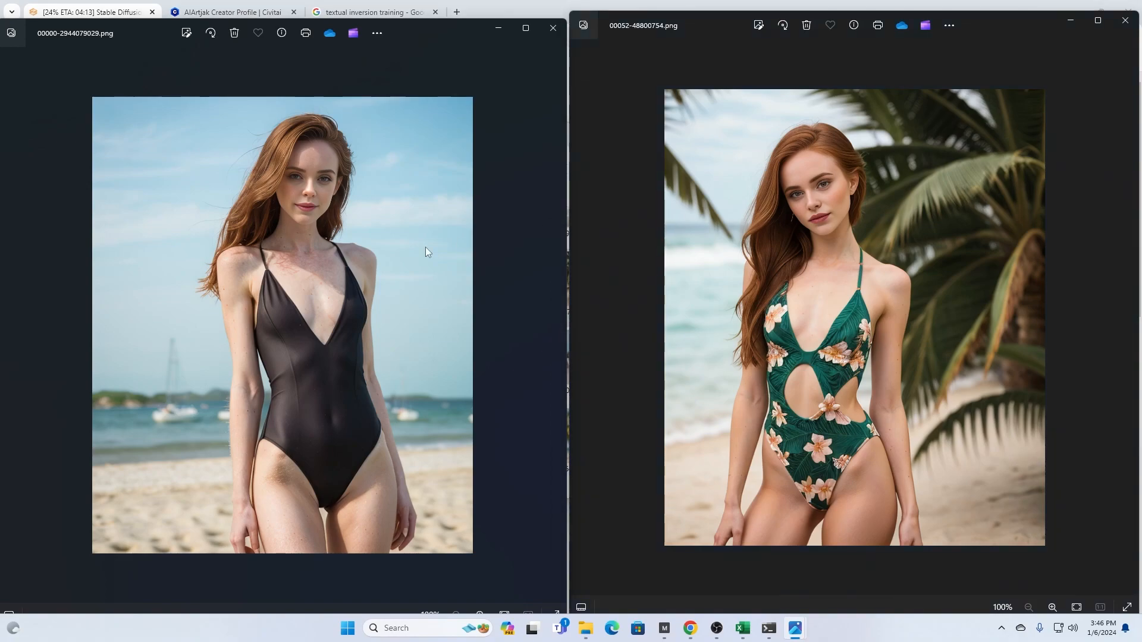
- Compare the next images of both series up to 00002-1256036716.png and 00054-1443508930.png, then close the viewer of the earlier series
{"action": "key", "text": "Right"}
{"action": "left_click", "coordinate": [849, 266]}
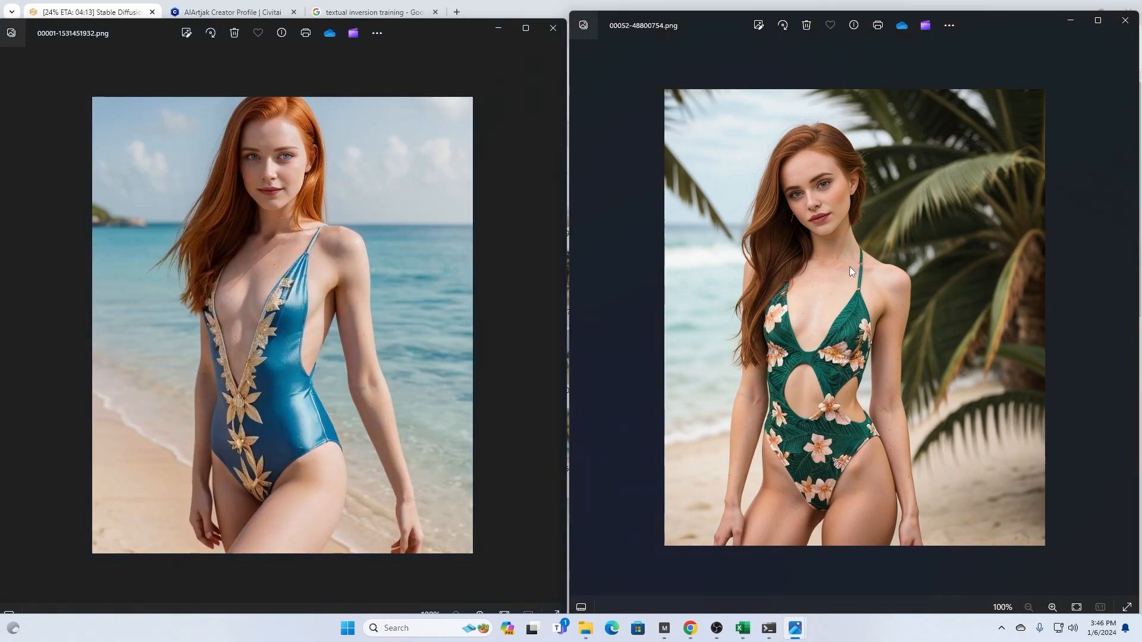
{"action": "key", "text": "Right"}
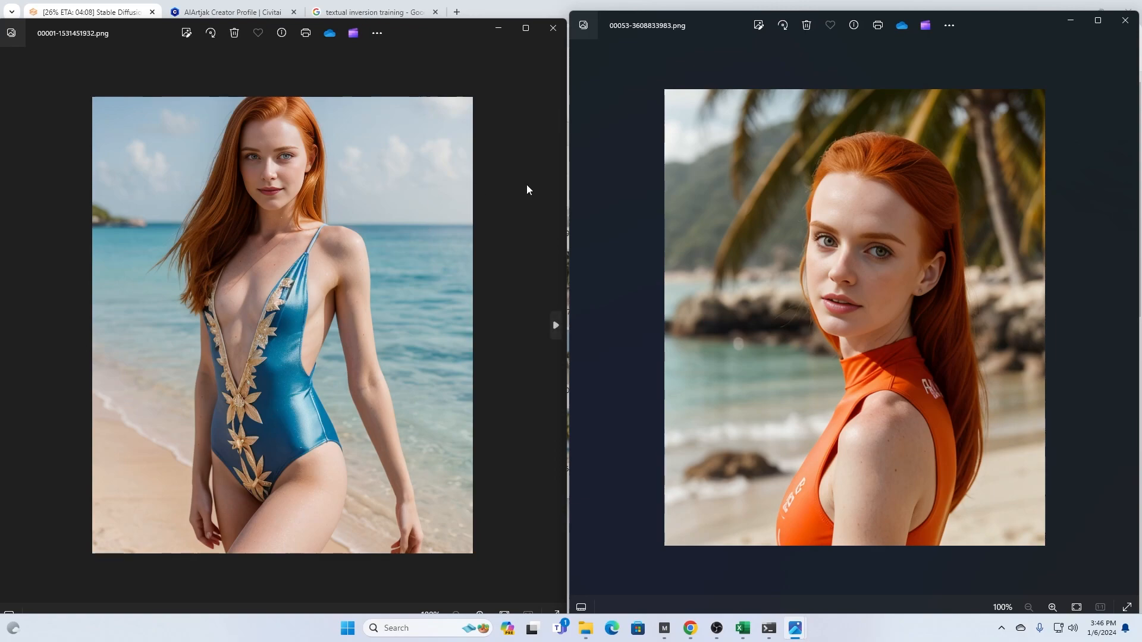
{"action": "left_click", "coordinate": [518, 220]}
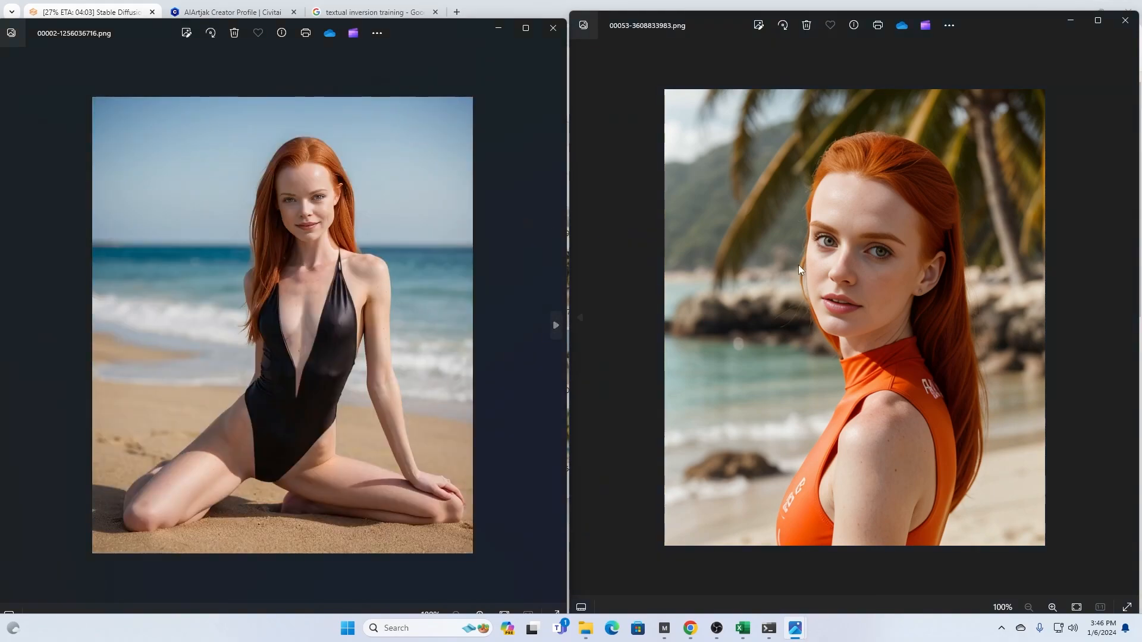
{"action": "left_click", "coordinate": [1089, 265]}
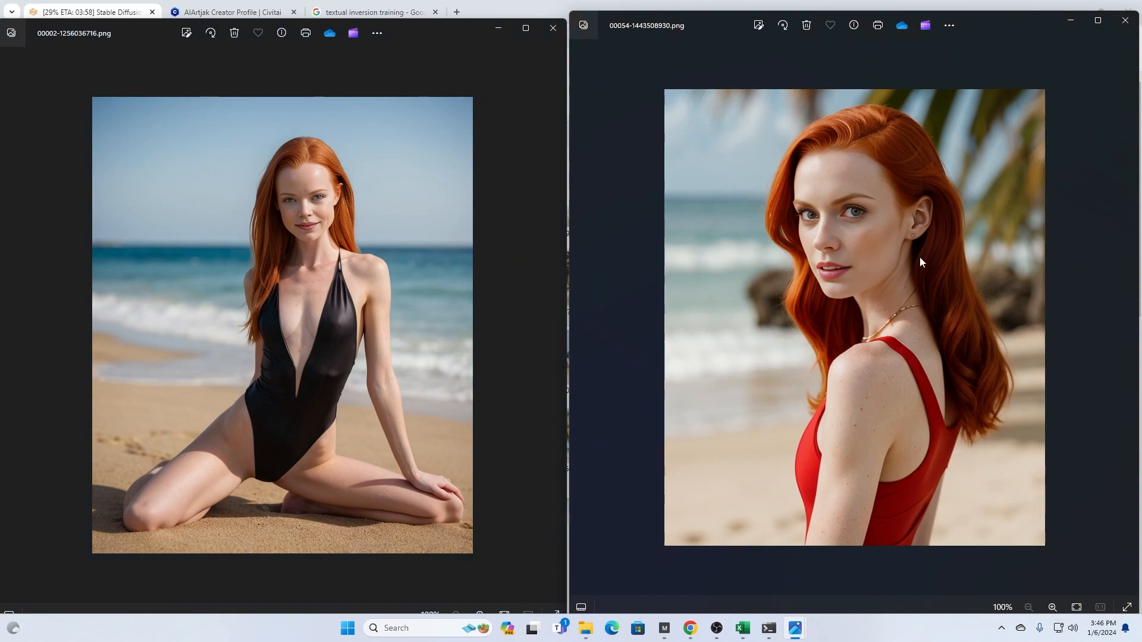
{"action": "left_click", "coordinate": [548, 27]}
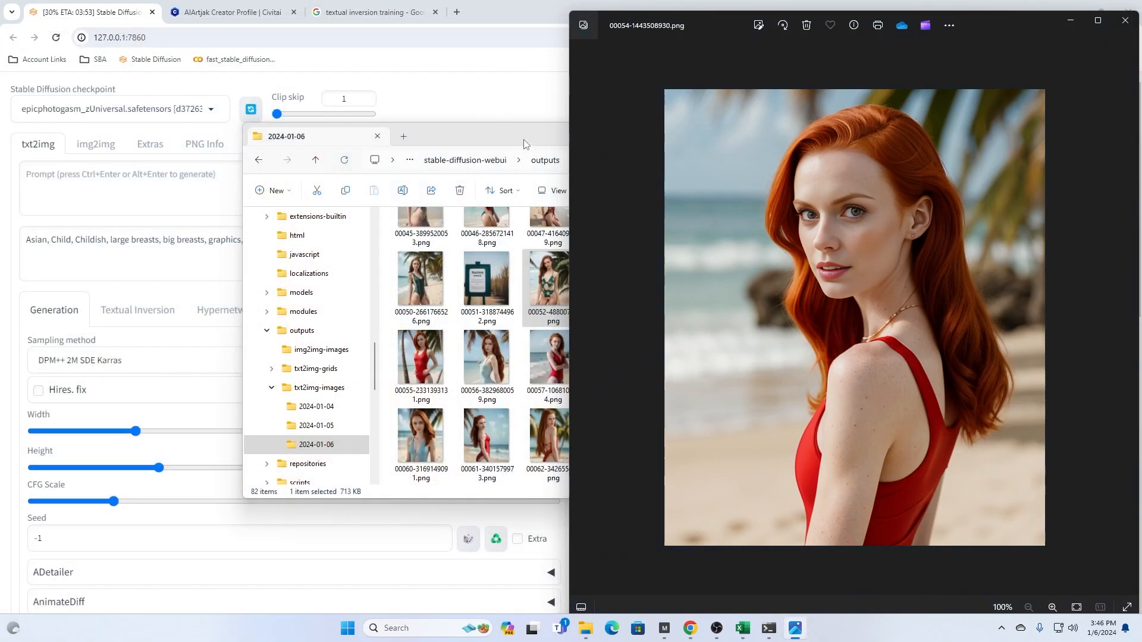
- Switch to File Explorer and open the Training TI folder on the Desktop to browse the training photos
{"action": "left_click_drag", "start_coordinate": [539, 137], "coordinate": [517, 135]}
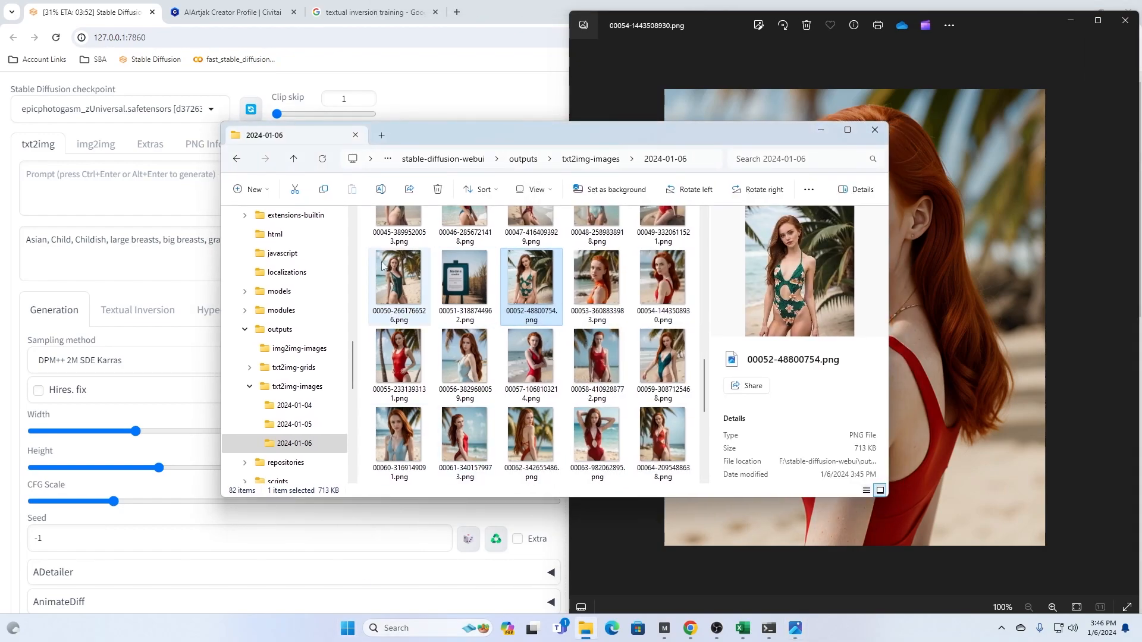
{"action": "left_click_drag", "start_coordinate": [353, 356], "coordinate": [356, 217]}
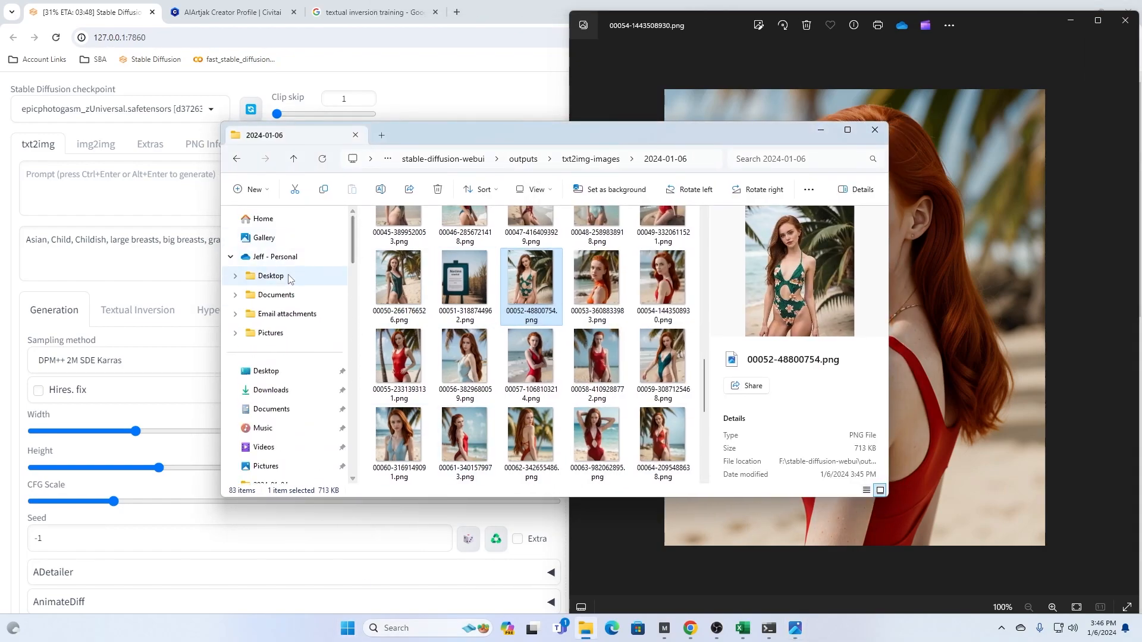
{"action": "left_click", "coordinate": [266, 371]}
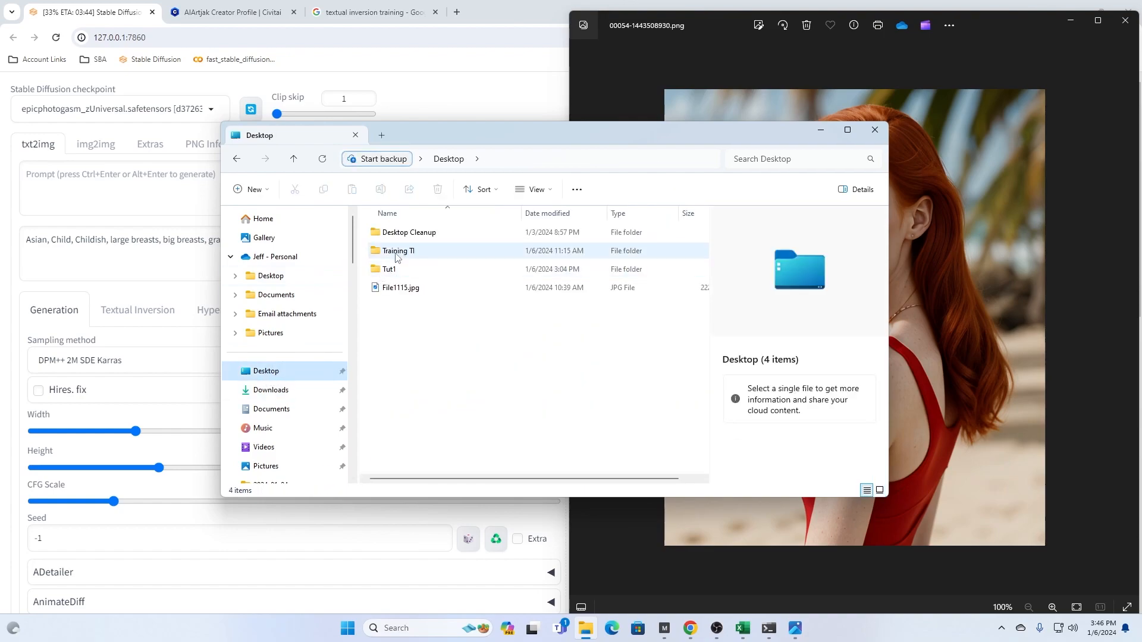
{"action": "double_click", "coordinate": [397, 251]}
{"action": "scroll", "coordinate": [493, 357], "scroll_direction": "down", "scroll_amount": 1}
{"action": "scroll", "coordinate": [492, 360], "scroll_direction": "down", "scroll_amount": 3}
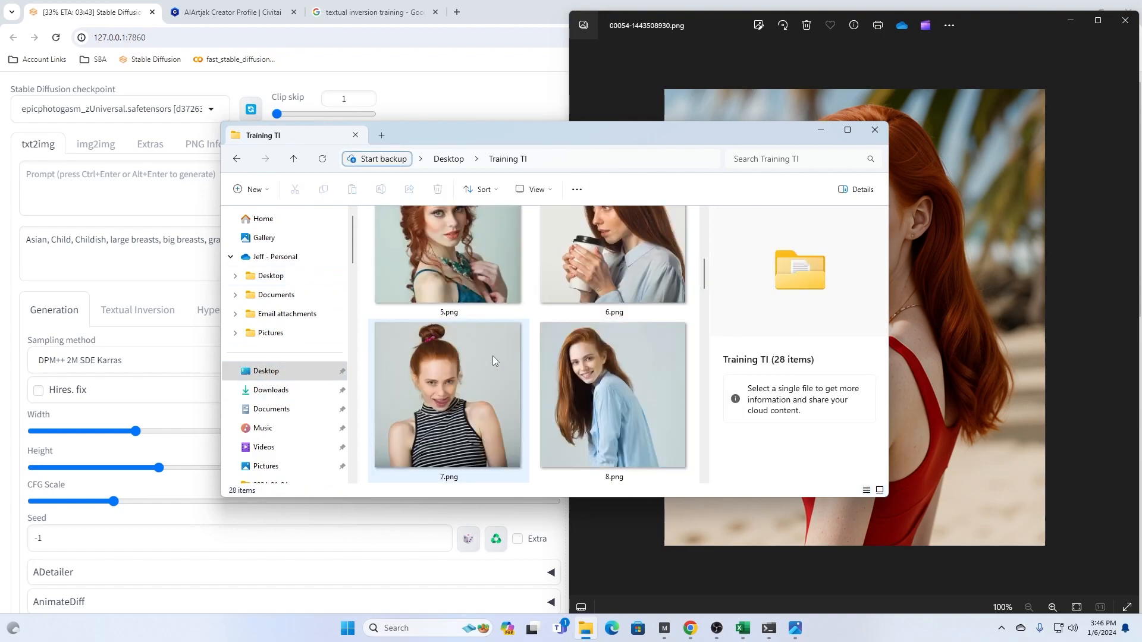
- Open training photo 9.png and tile its viewer side by side with generated image 00054-1443508930.png
{"action": "double_click", "coordinate": [447, 374]}
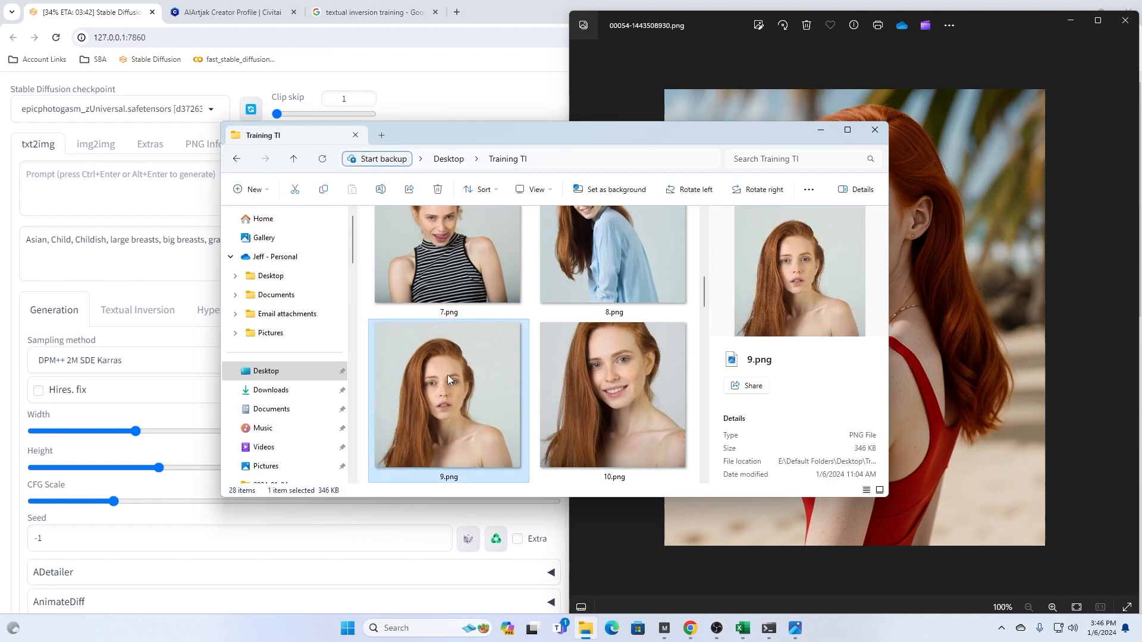
{"action": "mouse_move", "coordinate": [372, 37]}
{"action": "left_mouse_down"}
{"action": "mouse_move", "coordinate": [401, 18]}
{"action": "mouse_move", "coordinate": [387, 55]}
{"action": "left_mouse_up"}
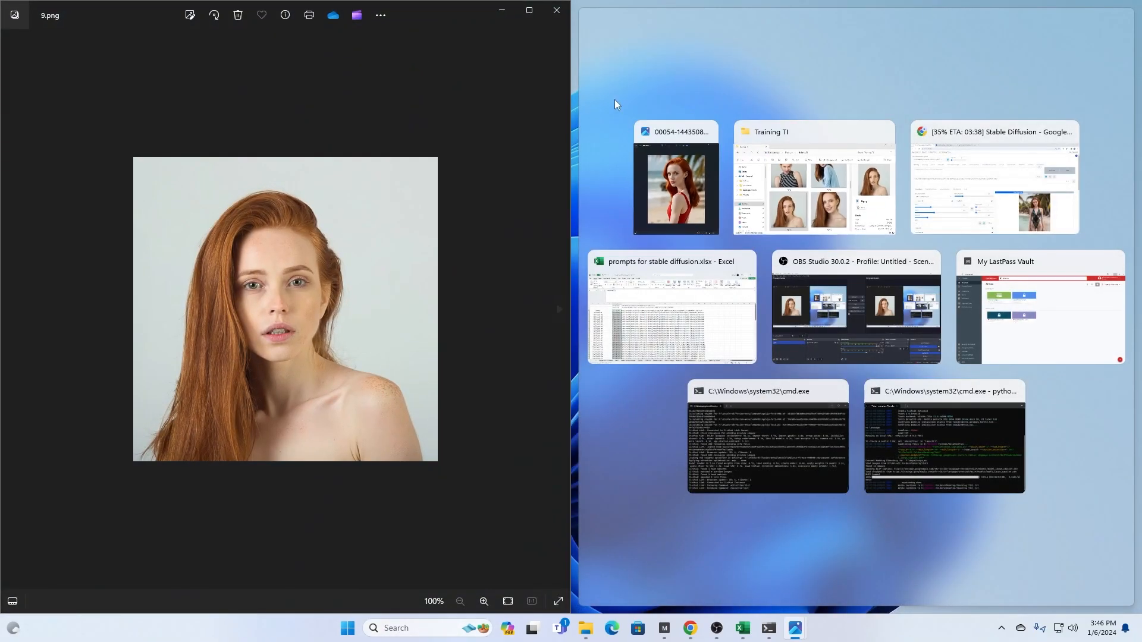
{"action": "left_click", "coordinate": [690, 184]}
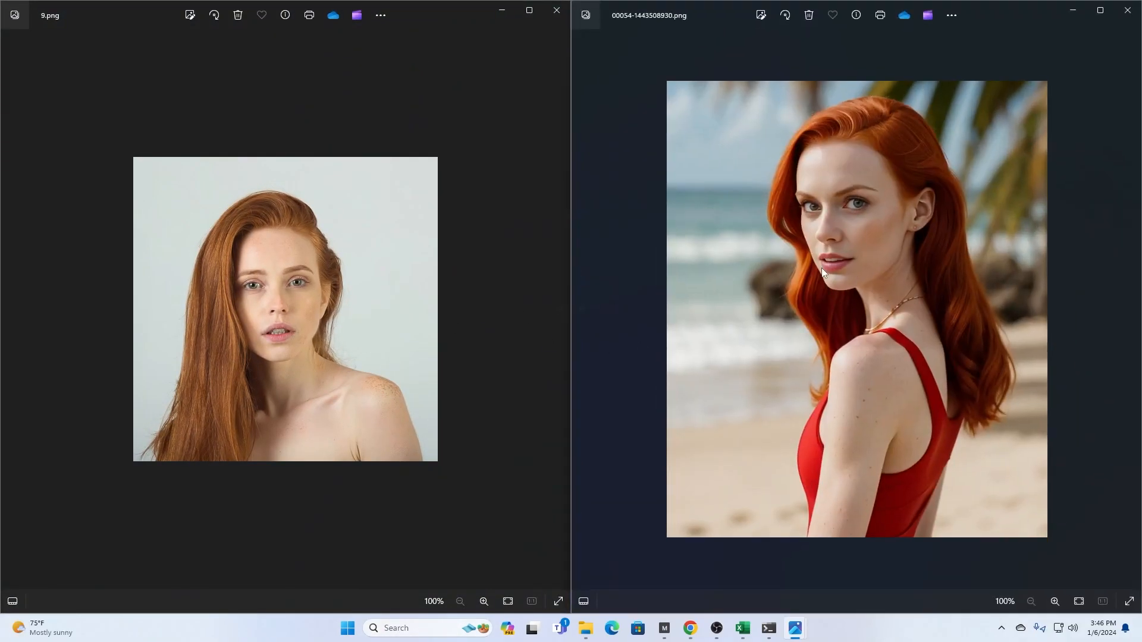
- Compare the generated images from 00054 through 00069-1957574208.png with training photo 9.png, then close the generated image's viewer
{"action": "key", "text": "Right"}
{"action": "key", "text": "Right"}
{"action": "key", "text": "Right"}
{"action": "key", "text": "Right"}
{"action": "key", "text": "Right"}
{"action": "key", "text": "Right"}
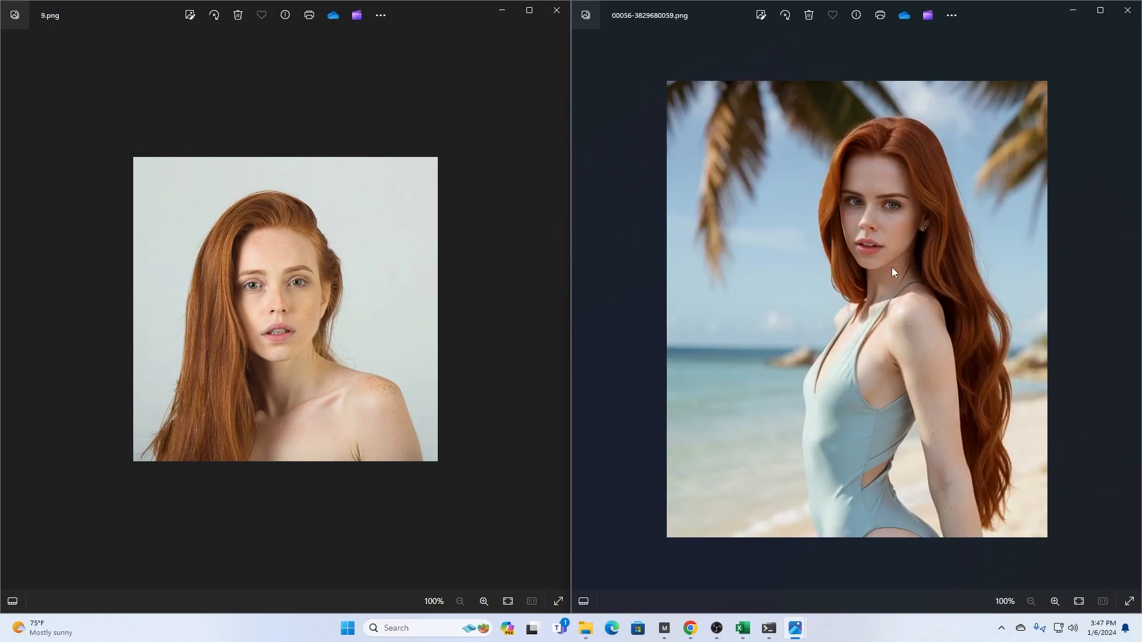
{"action": "key", "text": "Right"}
{"action": "key", "text": "Right"}
{"action": "key", "text": "Right"}
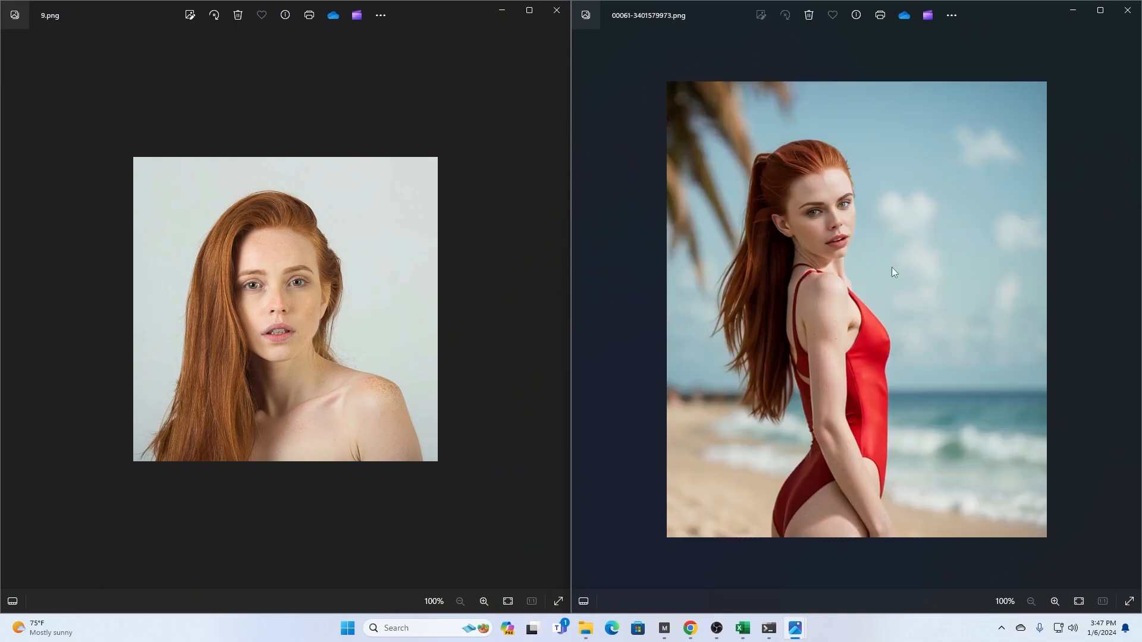
{"action": "key", "text": "Right"}
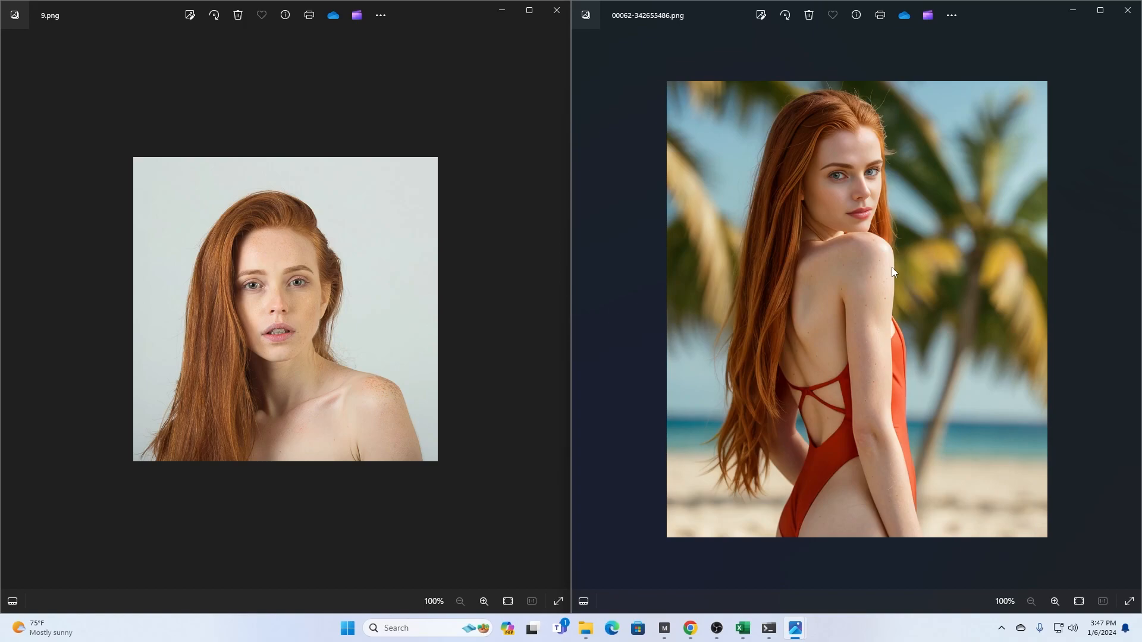
{"action": "key", "text": "Left"}
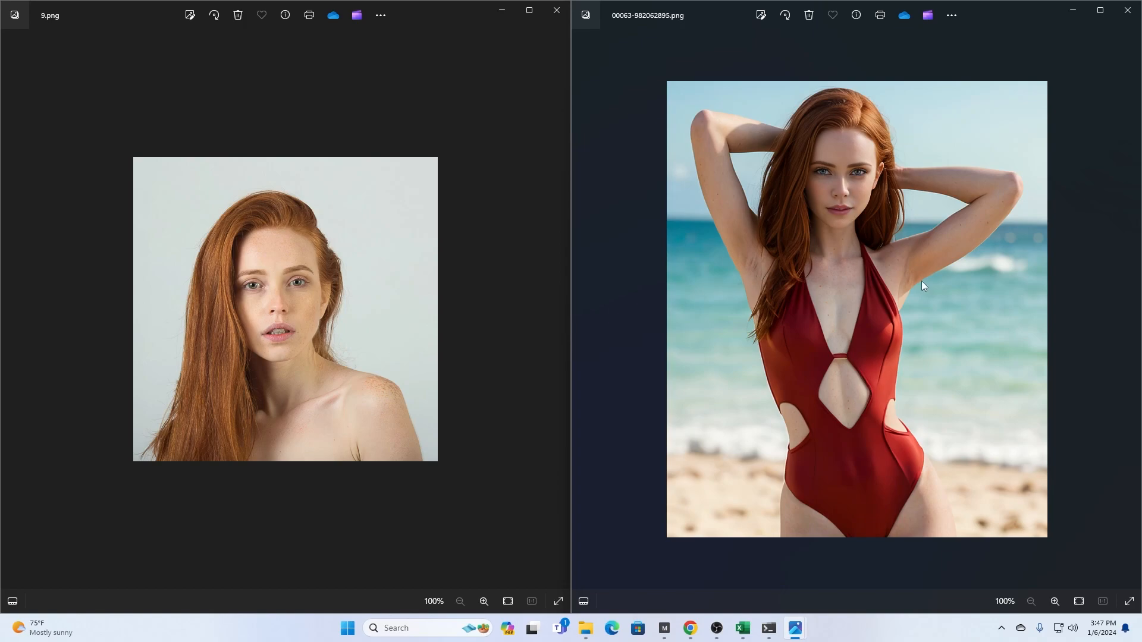
{"action": "key", "text": "Right"}
{"action": "key", "text": "Right"}
{"action": "key", "text": "Right"}
{"action": "key", "text": "Right"}
{"action": "key", "text": "Right"}
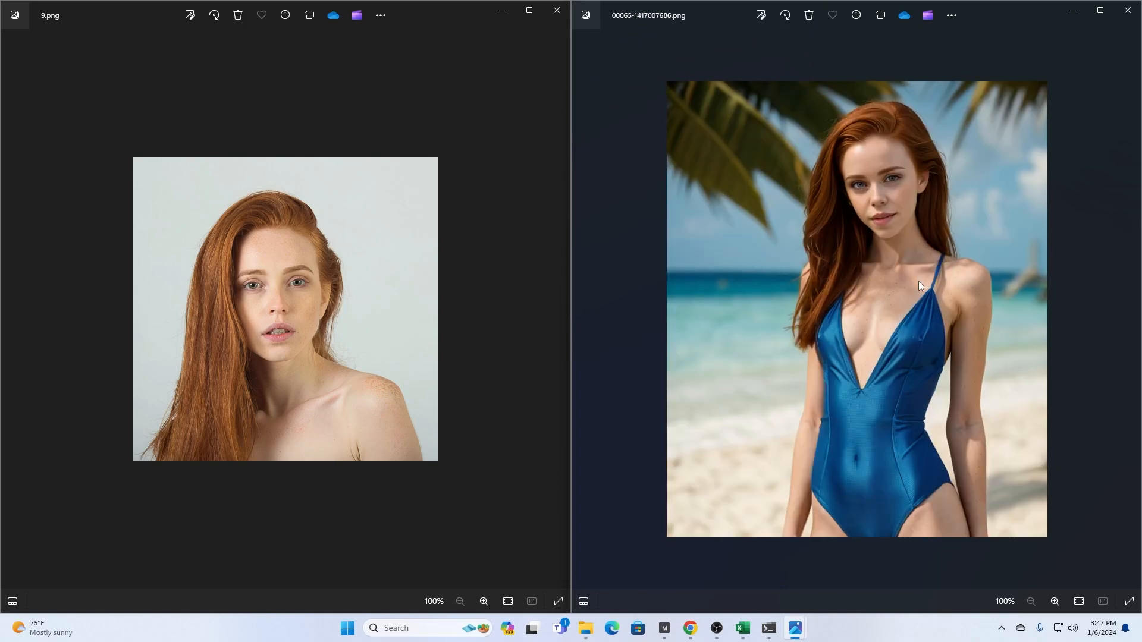
{"action": "key", "text": "Right"}
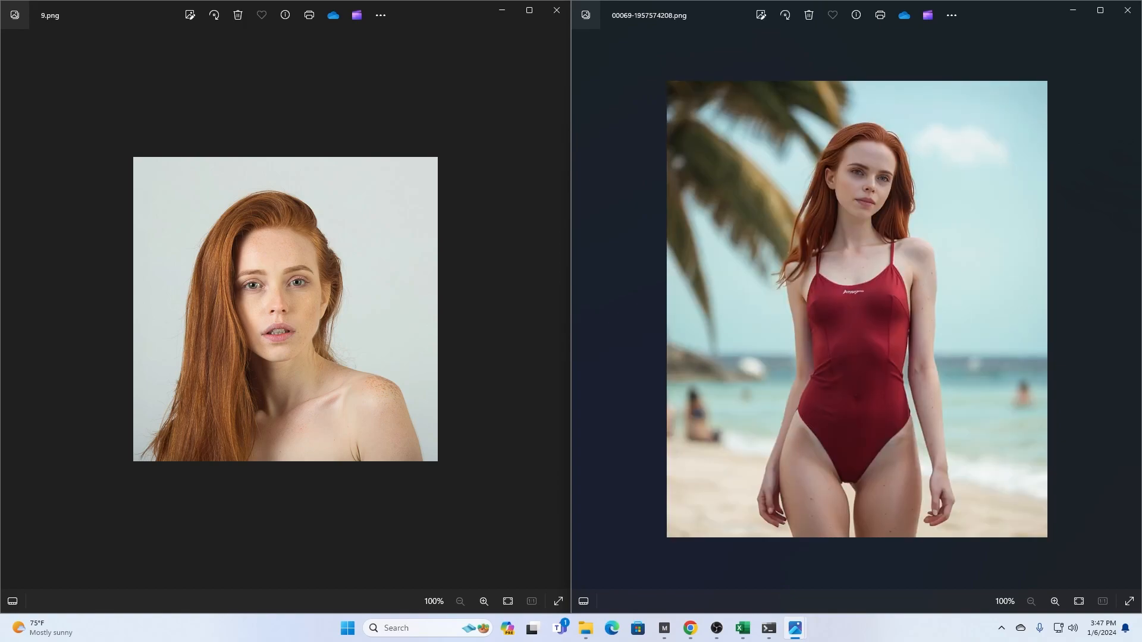
{"action": "left_click", "coordinate": [1137, 5]}
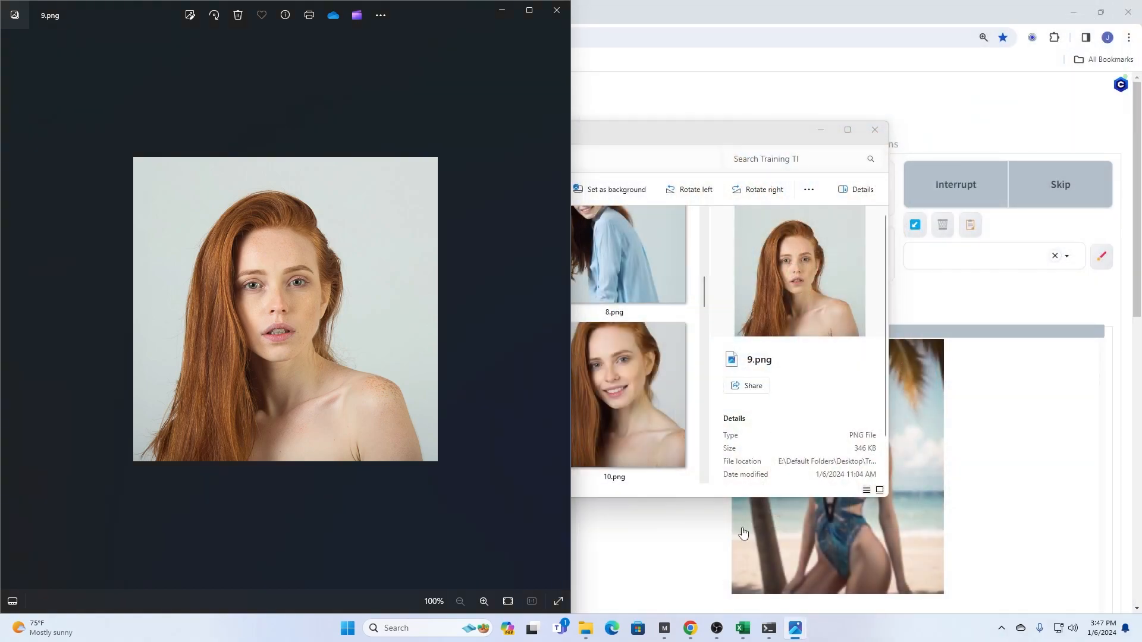
- Return to the 2024-01-06 folder in File Explorer and open 00052-48800754.png beside training photo 9.png
{"action": "mouse_move", "coordinate": [585, 628]}
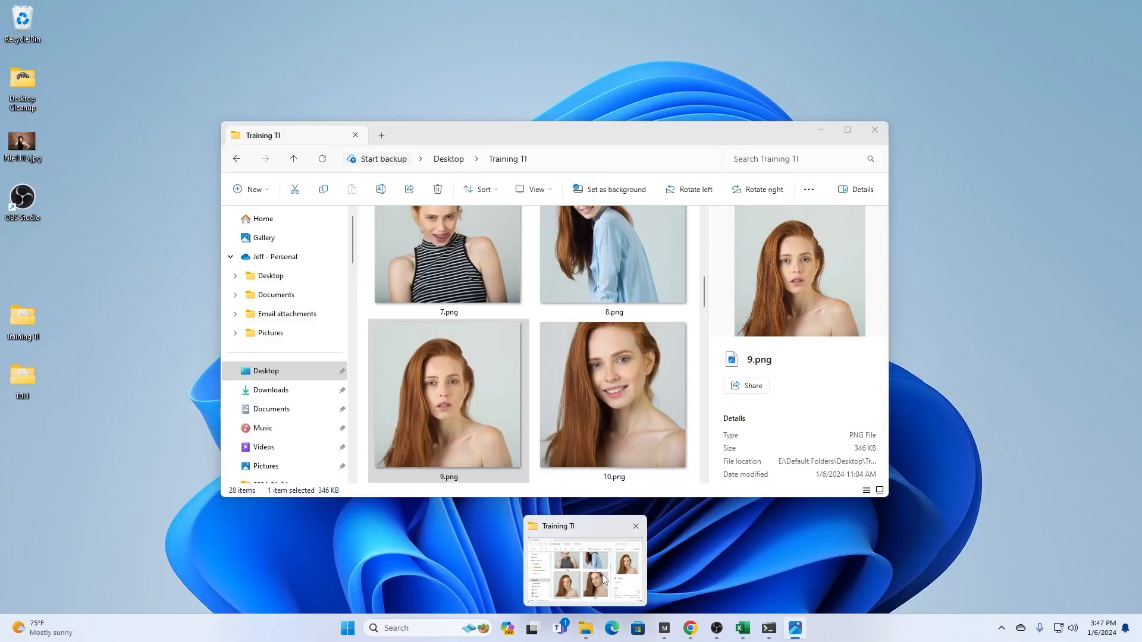
{"action": "left_click", "coordinate": [603, 580]}
{"action": "scroll", "coordinate": [295, 368], "scroll_direction": "down", "scroll_amount": 3}
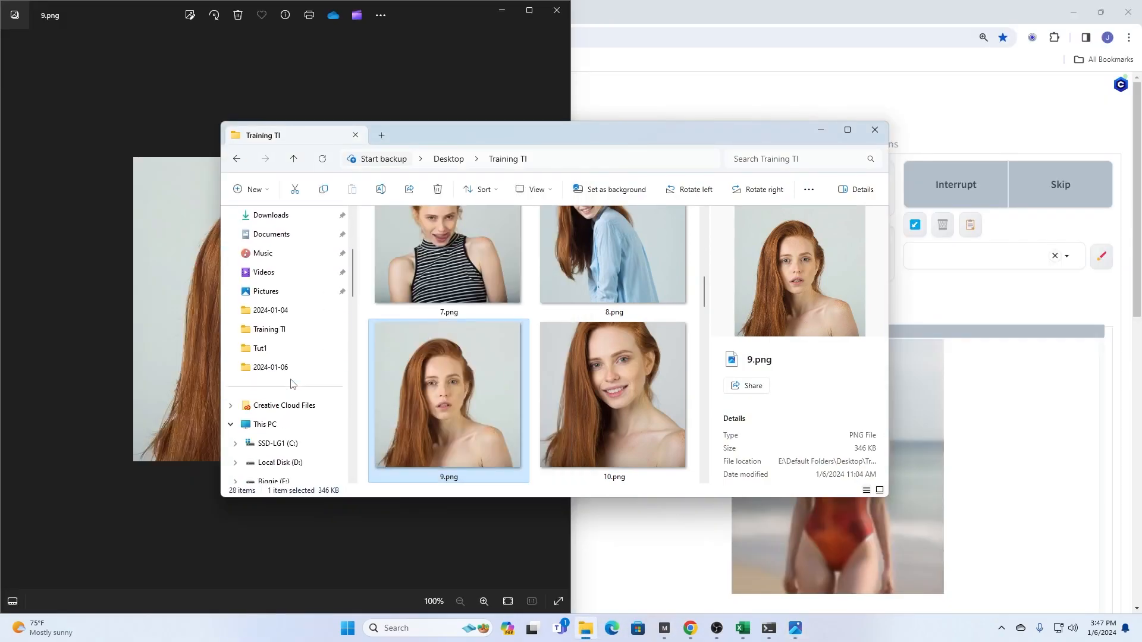
{"action": "left_click", "coordinate": [277, 369]}
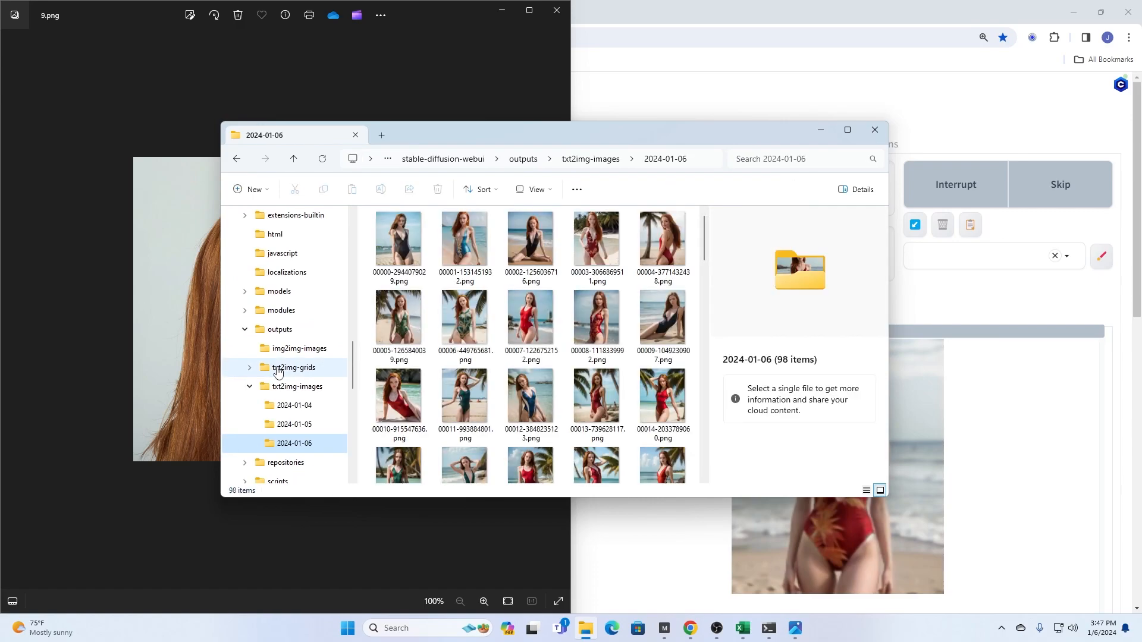
{"action": "left_click_drag", "start_coordinate": [705, 244], "coordinate": [703, 475]}
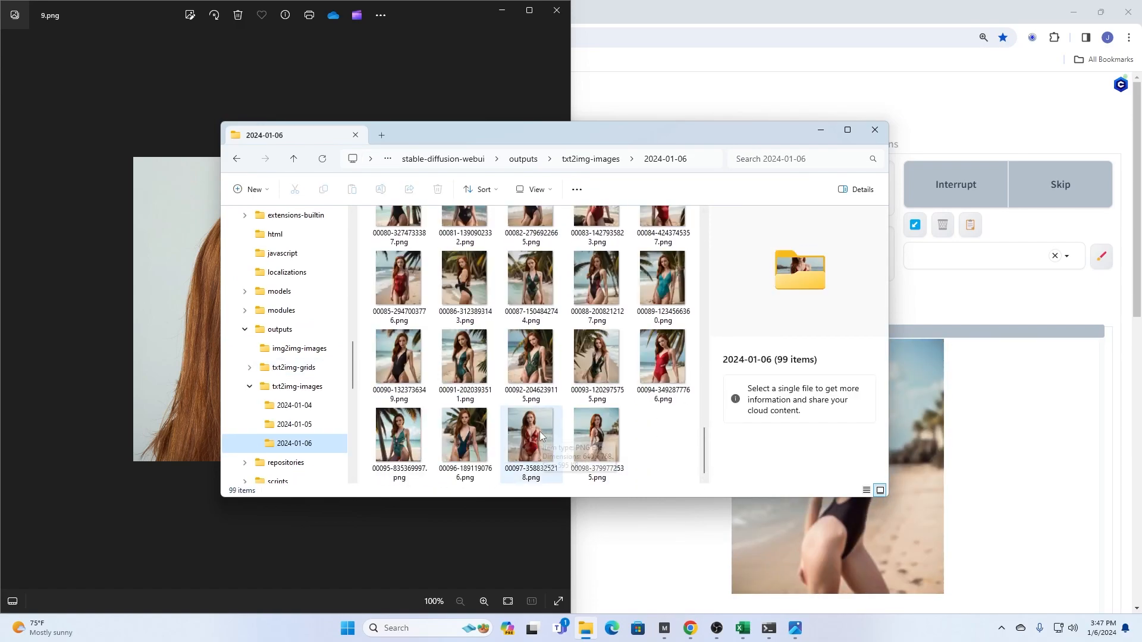
{"action": "scroll", "coordinate": [540, 437], "scroll_direction": "up", "scroll_amount": 3}
{"action": "scroll", "coordinate": [540, 437], "scroll_direction": "up", "scroll_amount": 4}
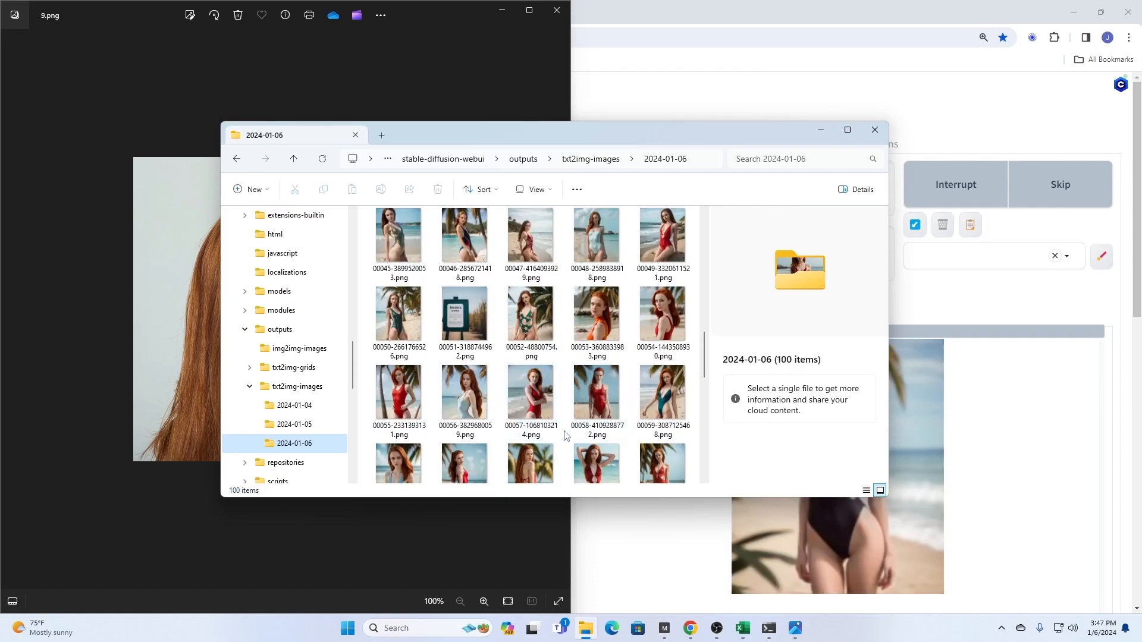
{"action": "left_click", "coordinate": [537, 306]}
{"action": "double_click", "coordinate": [536, 306]}
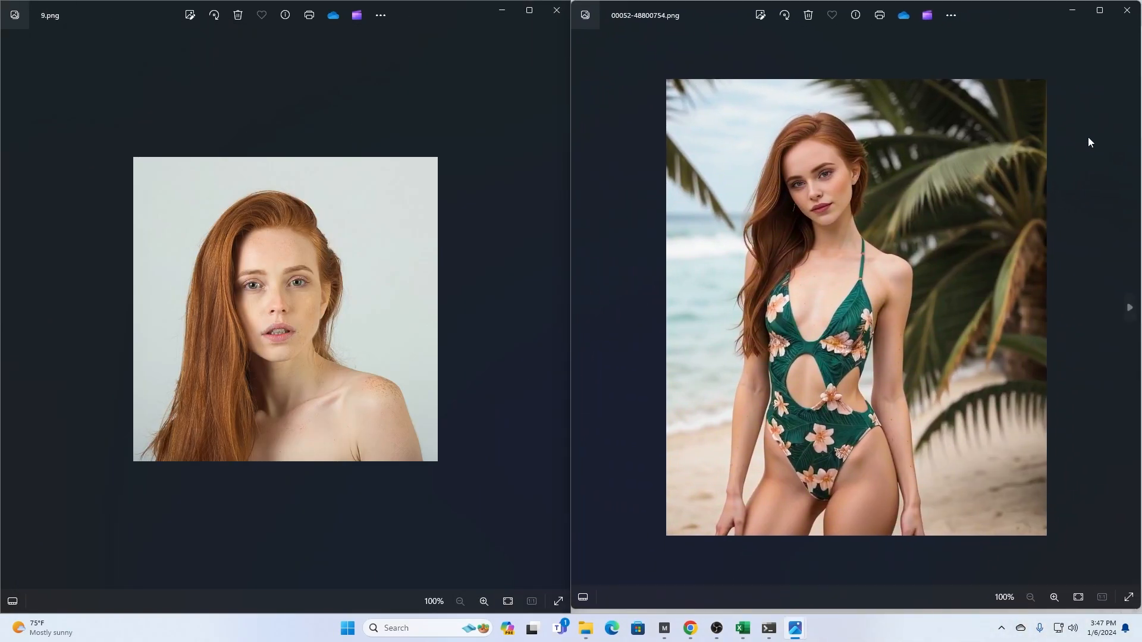
- Compare the generated images from 00052-48800754.png through 00100-1757506770.png with training photo 9.png
{"action": "key", "text": "Right"}
{"action": "key", "text": "Right"}
{"action": "key", "text": "Right"}
{"action": "key", "text": "Right"}
{"action": "key", "text": "Right"}
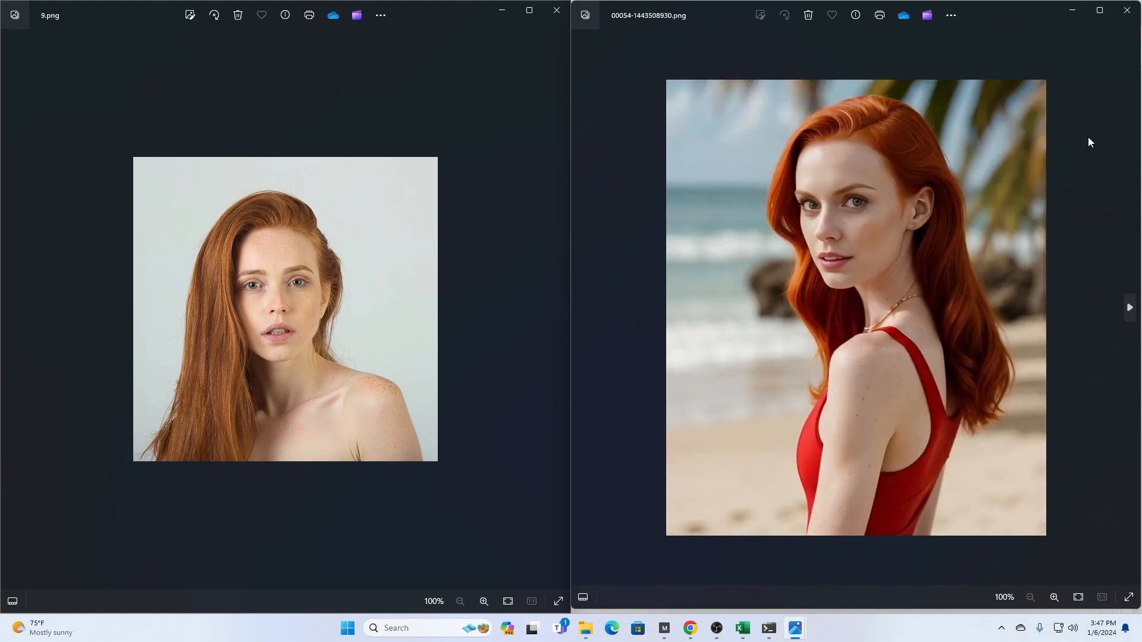
{"action": "key", "text": "Right"}
{"action": "key", "text": "Right"}
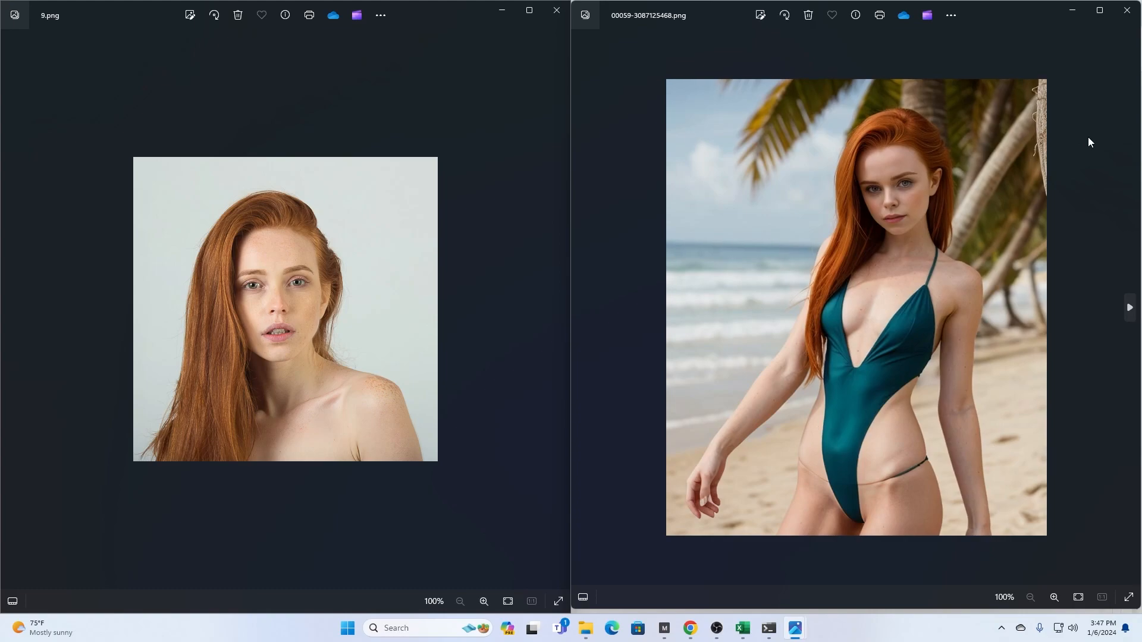
{"action": "key", "text": "Right"}
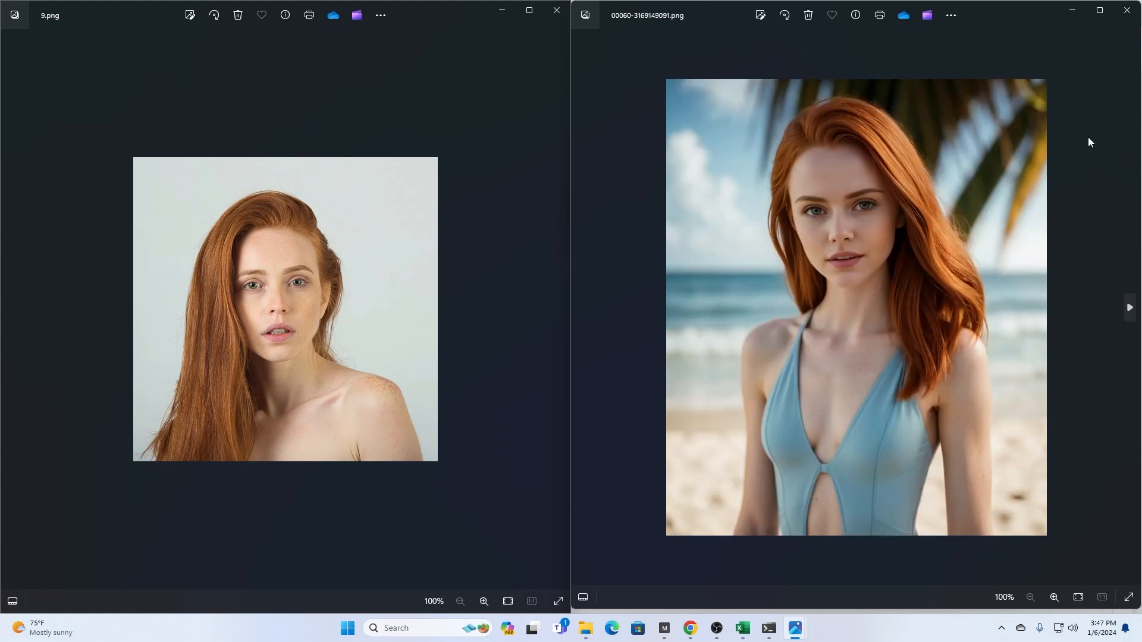
{"action": "key", "text": "Right"}
{"action": "key", "text": "Right"}
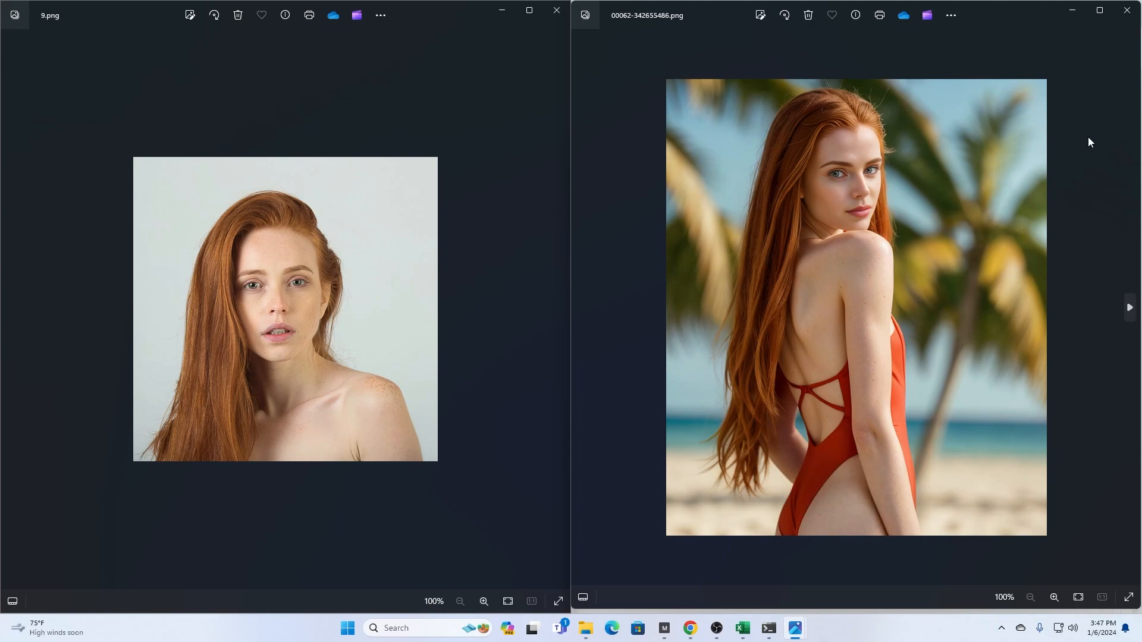
{"action": "key", "text": "Right"}
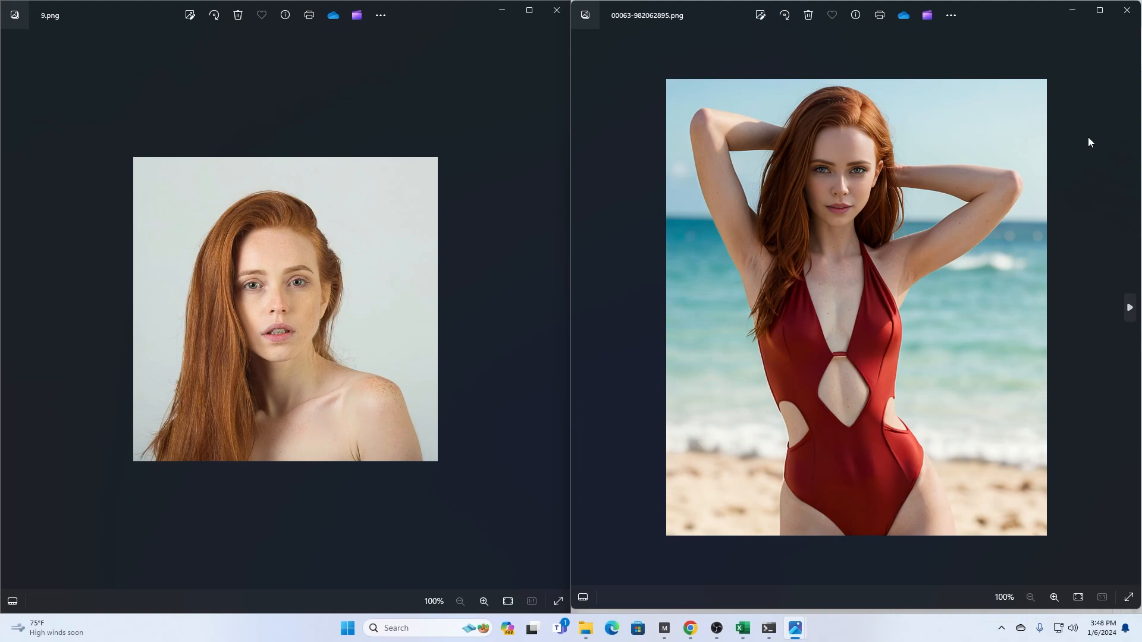
{"action": "key", "text": "Right"}
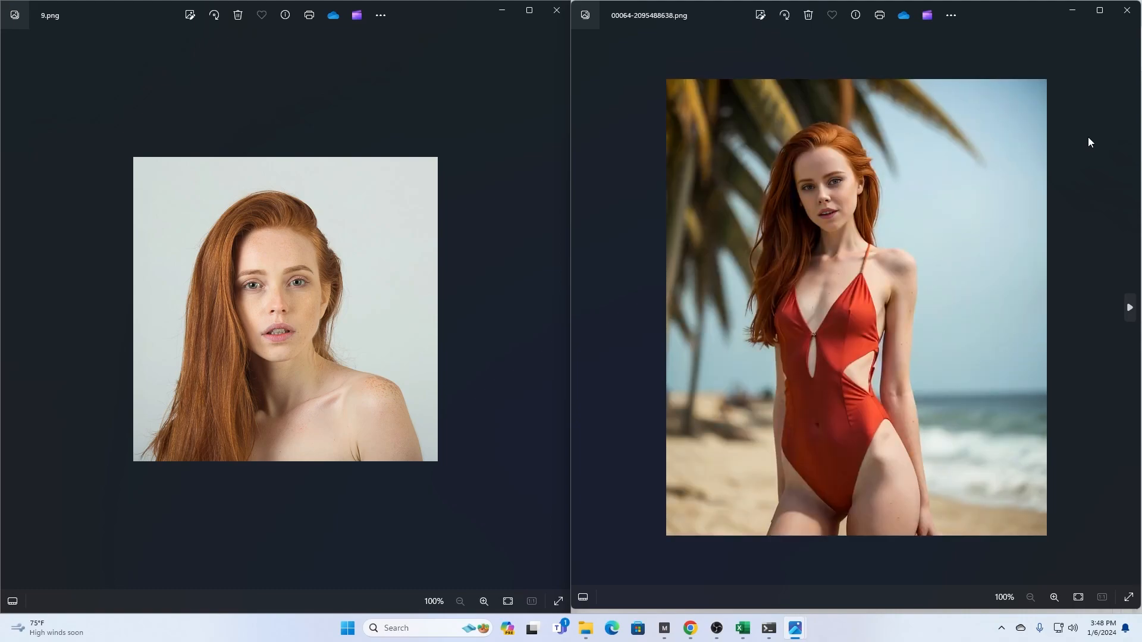
{"action": "key", "text": "Right"}
{"action": "key", "text": "Right"}
{"action": "key", "text": "Right"}
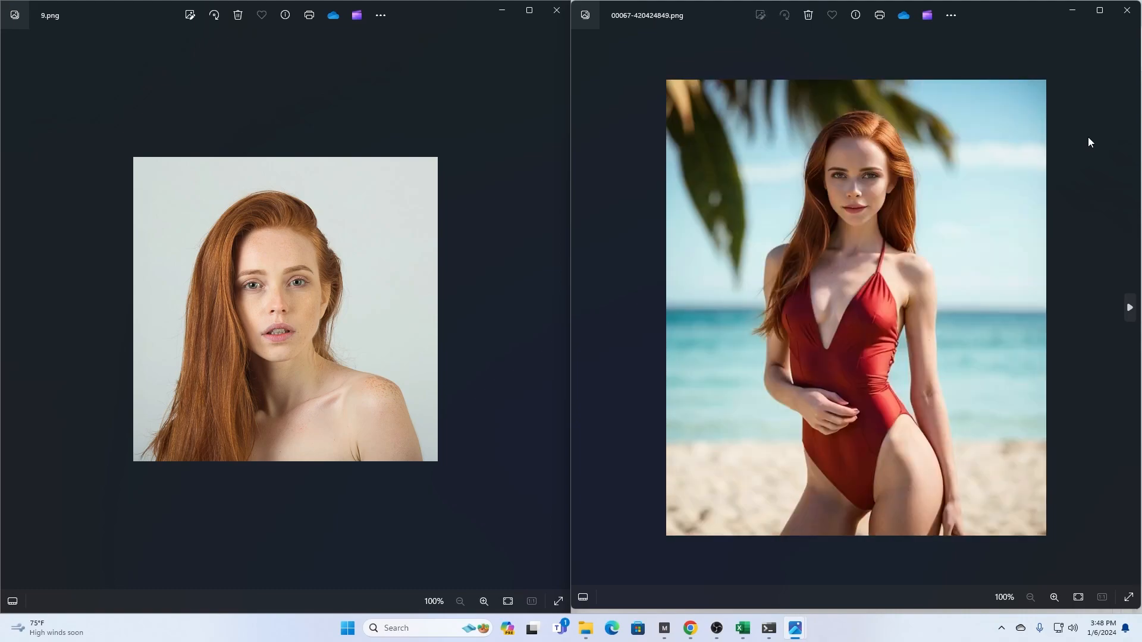
{"action": "key", "text": "Right"}
{"action": "key", "text": "Right"}
{"action": "key", "text": "Right"}
{"action": "key", "text": "Right"}
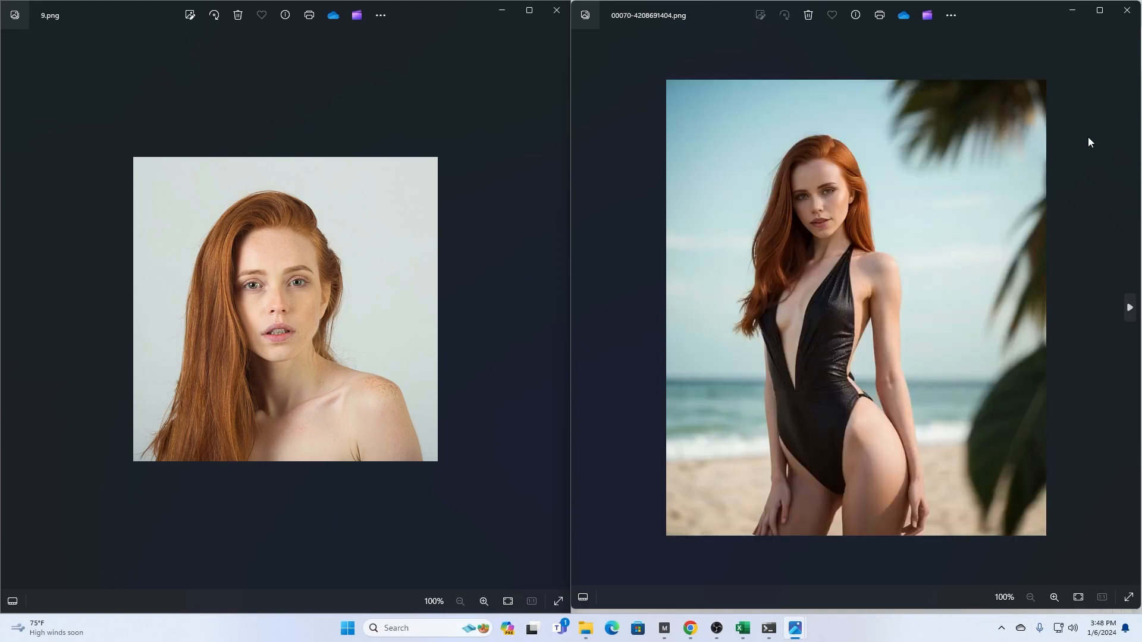
{"action": "key", "text": "Right"}
{"action": "key", "text": "Right"}
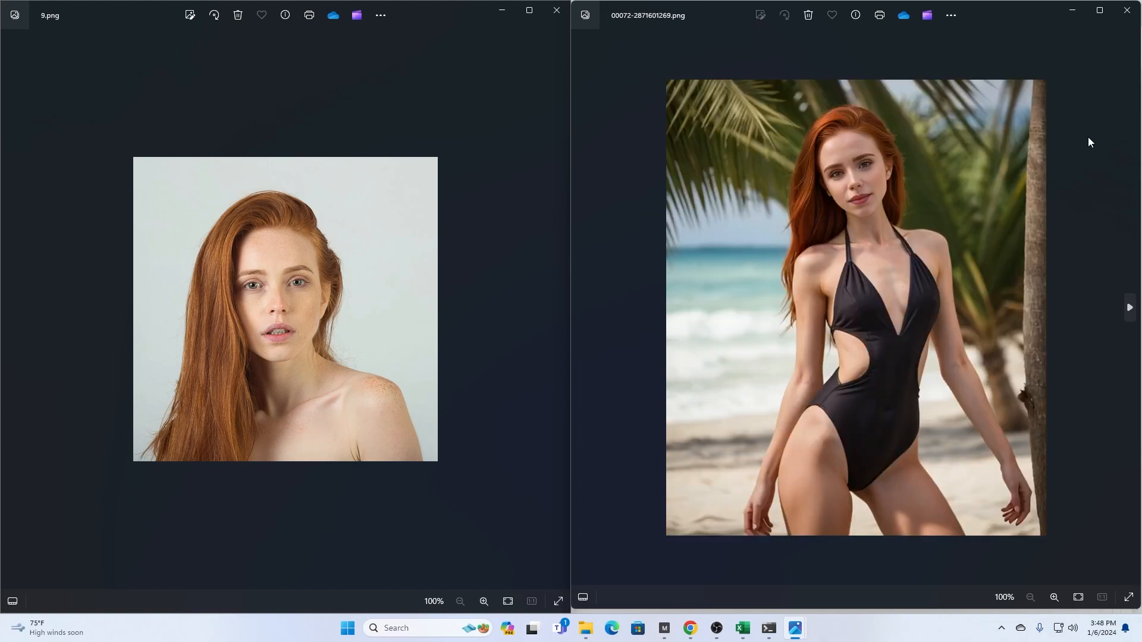
{"action": "key", "text": "Right"}
{"action": "key", "text": "Right"}
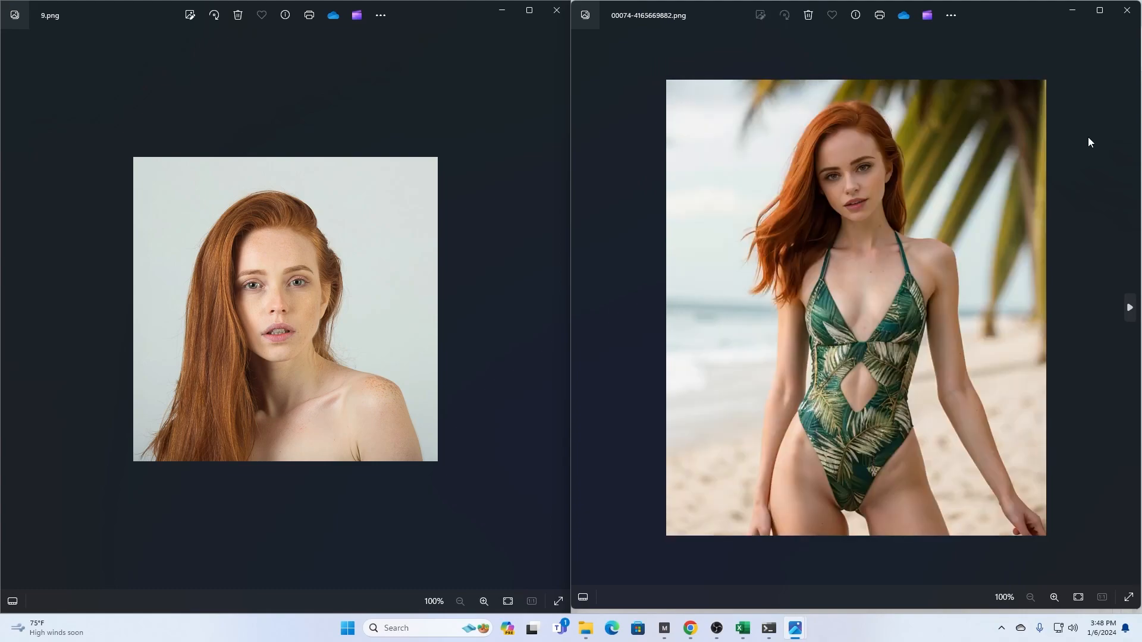
{"action": "key", "text": "Left"}
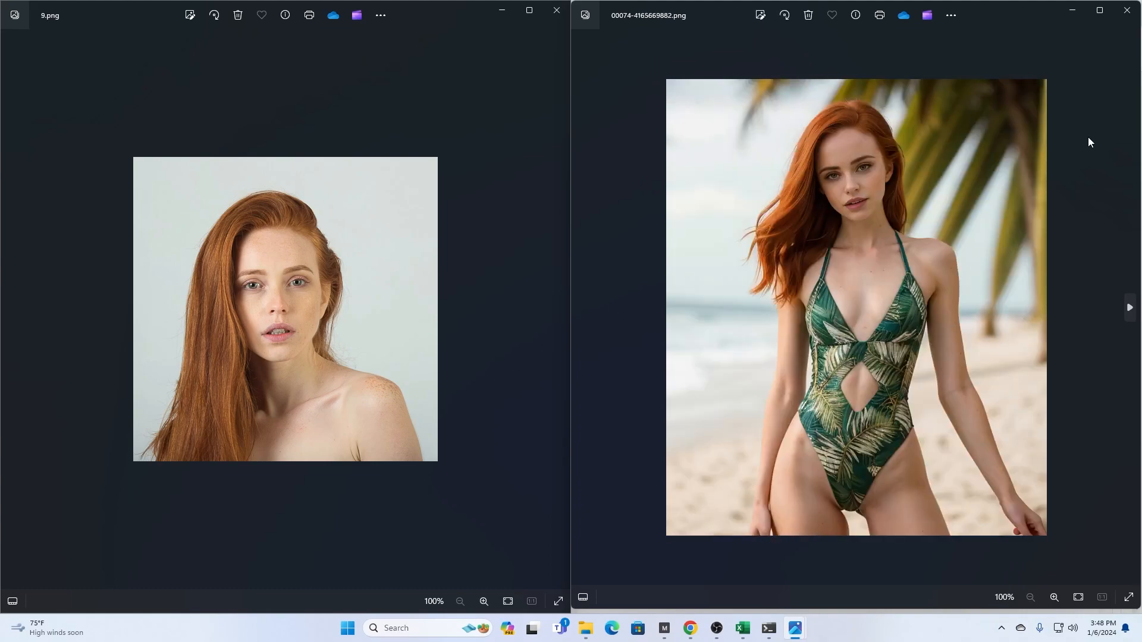
{"action": "key", "text": "Right"}
{"action": "key", "text": "Right"}
{"action": "key", "text": "Right"}
{"action": "key", "text": "Right"}
{"action": "key", "text": "Right"}
{"action": "key", "text": "Right"}
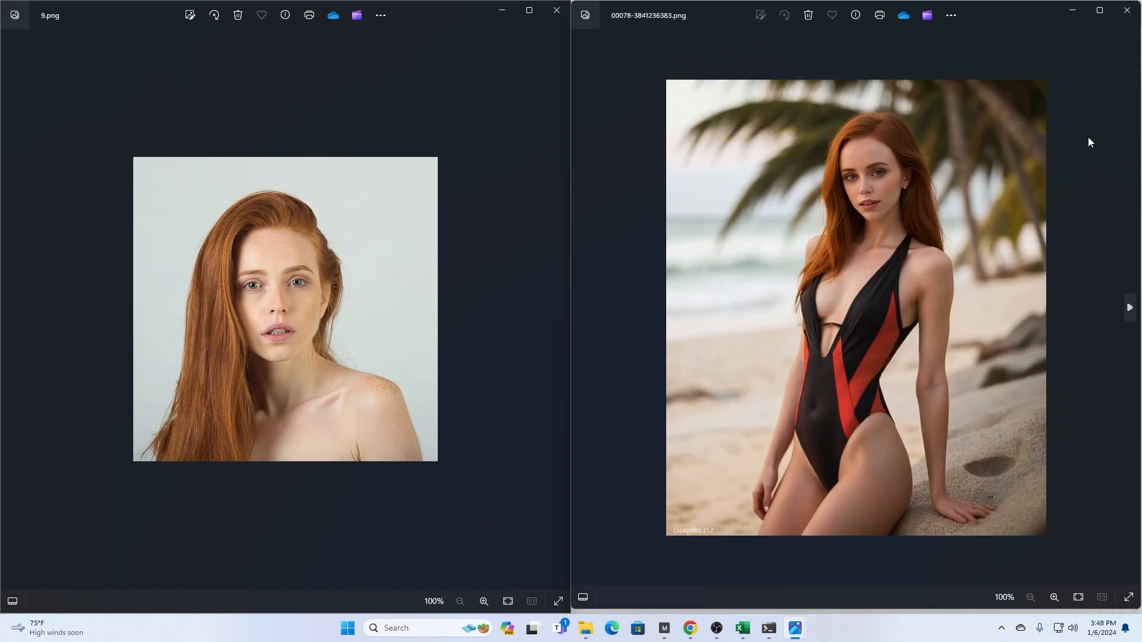
{"action": "key", "text": "Right"}
{"action": "key", "text": "Right"}
{"action": "key", "text": "Left"}
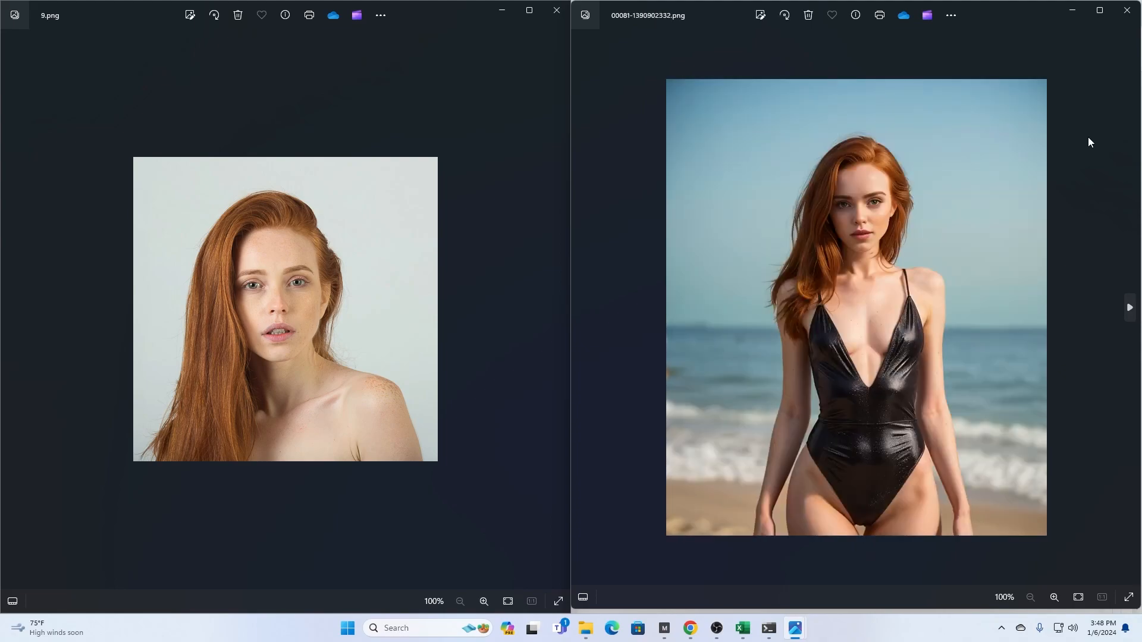
{"action": "key", "text": "Right"}
{"action": "key", "text": "Right"}
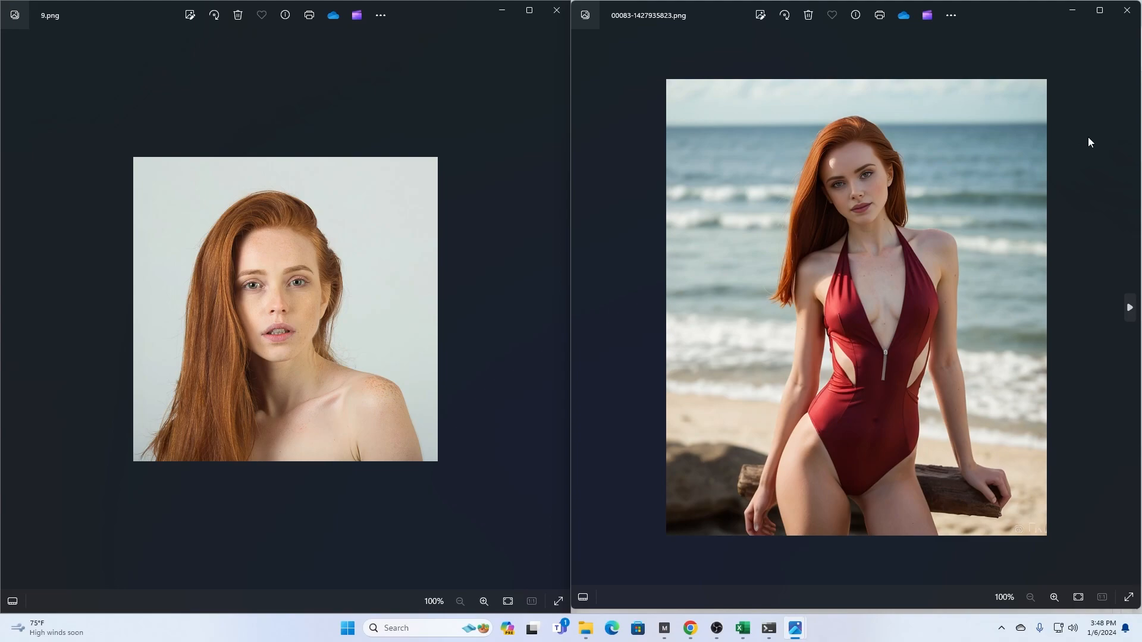
{"action": "key", "text": "Right"}
{"action": "key", "text": "Right"}
{"action": "key", "text": "Right"}
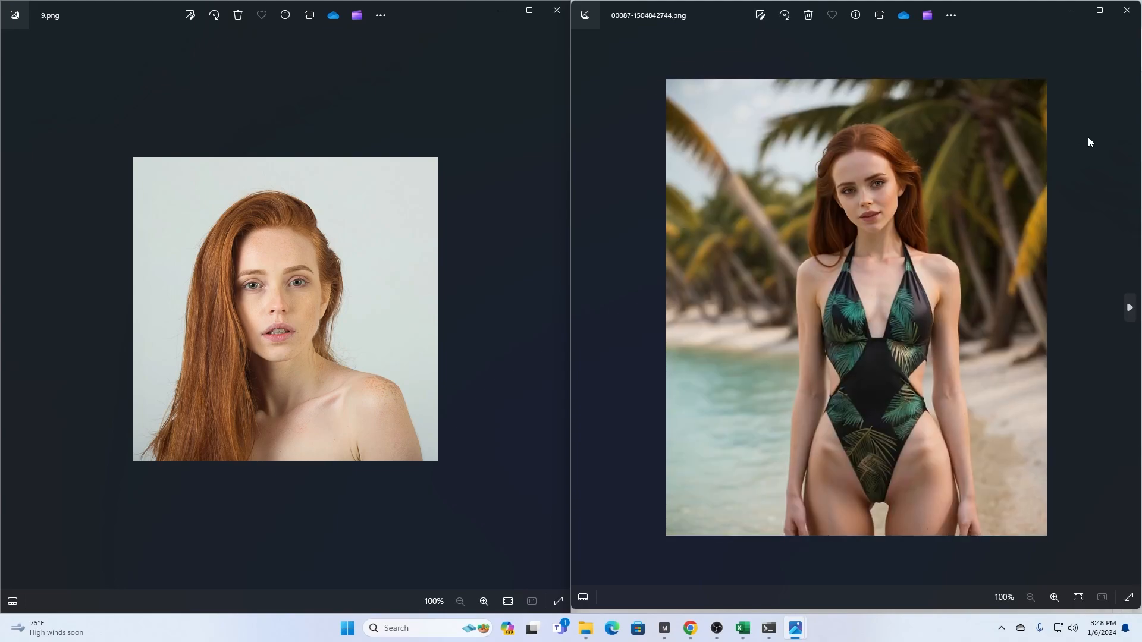
{"action": "key", "text": "Right"}
{"action": "key", "text": "Right"}
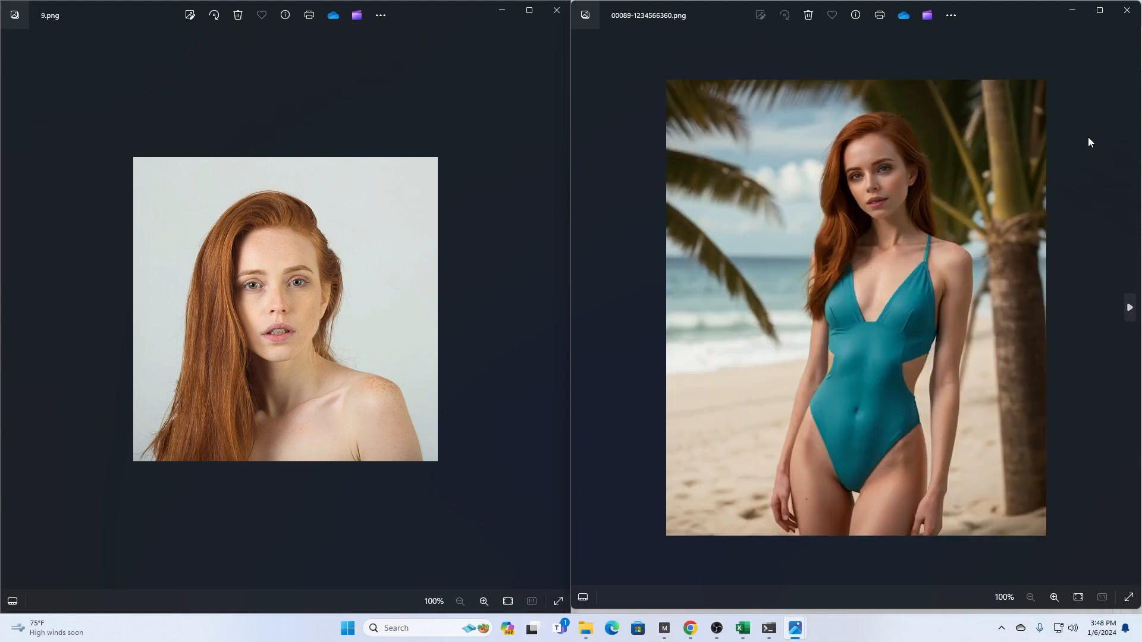
{"action": "key", "text": "Right"}
{"action": "key", "text": "Right"}
{"action": "key", "text": "Right"}
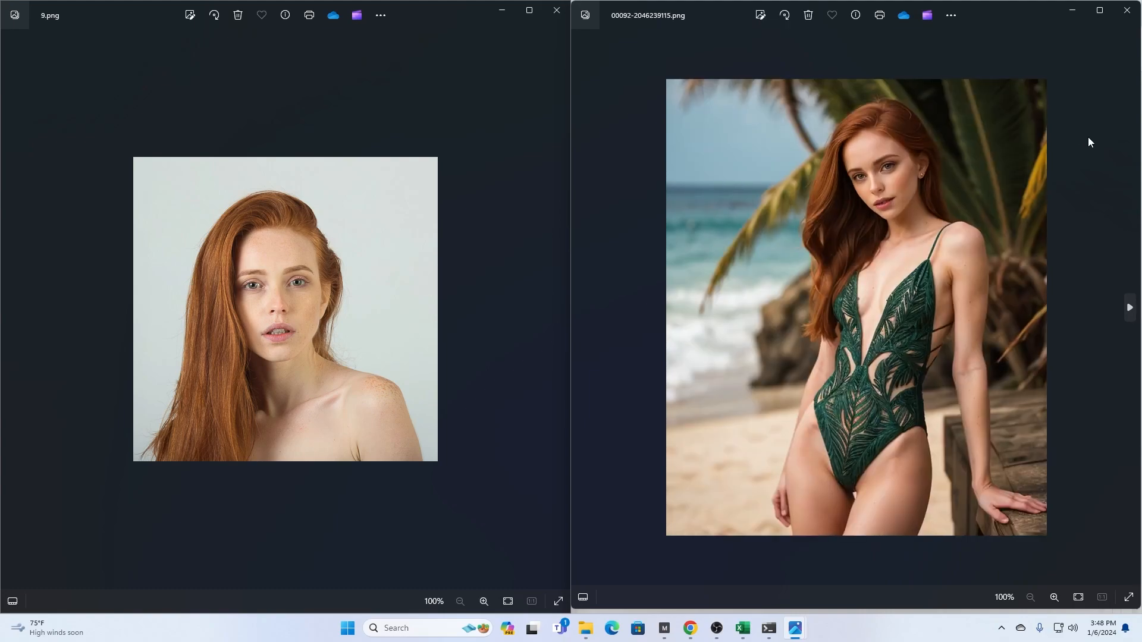
{"action": "key", "text": "Right"}
{"action": "key", "text": "Right"}
{"action": "key", "text": "Right"}
{"action": "key", "text": "Right"}
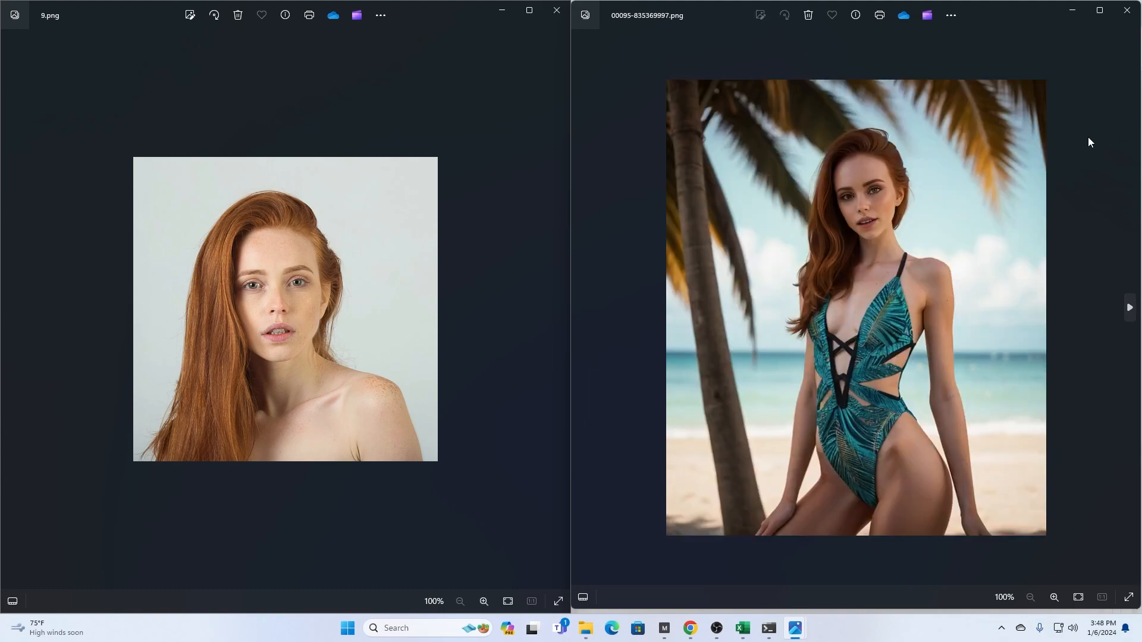
{"action": "key", "text": "Right"}
{"action": "key", "text": "Right"}
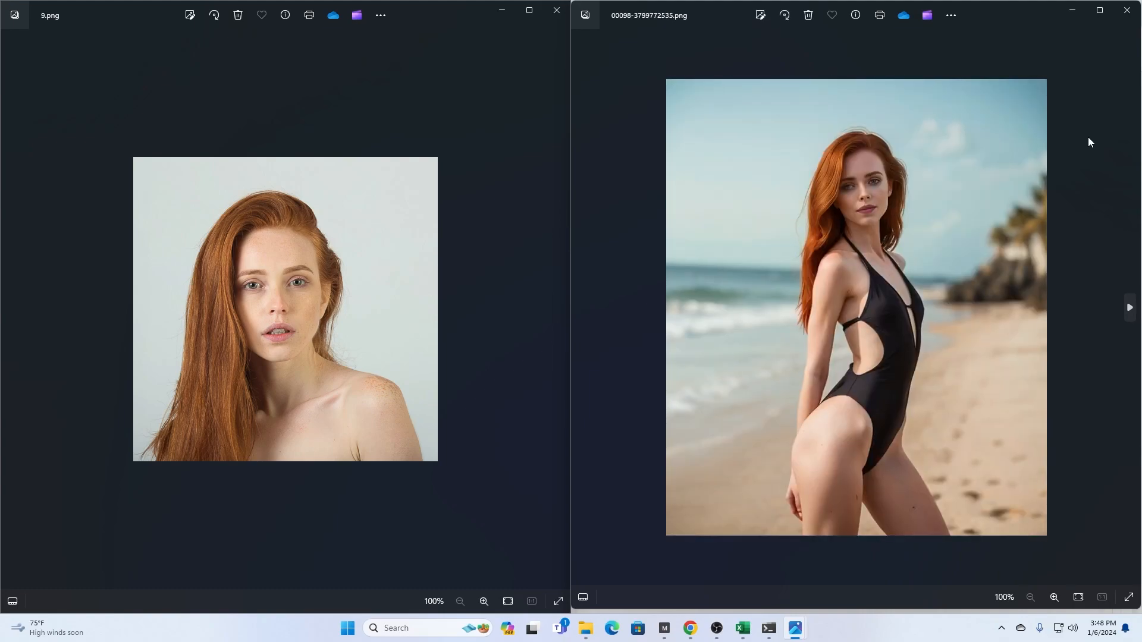
{"action": "key", "text": "Right"}
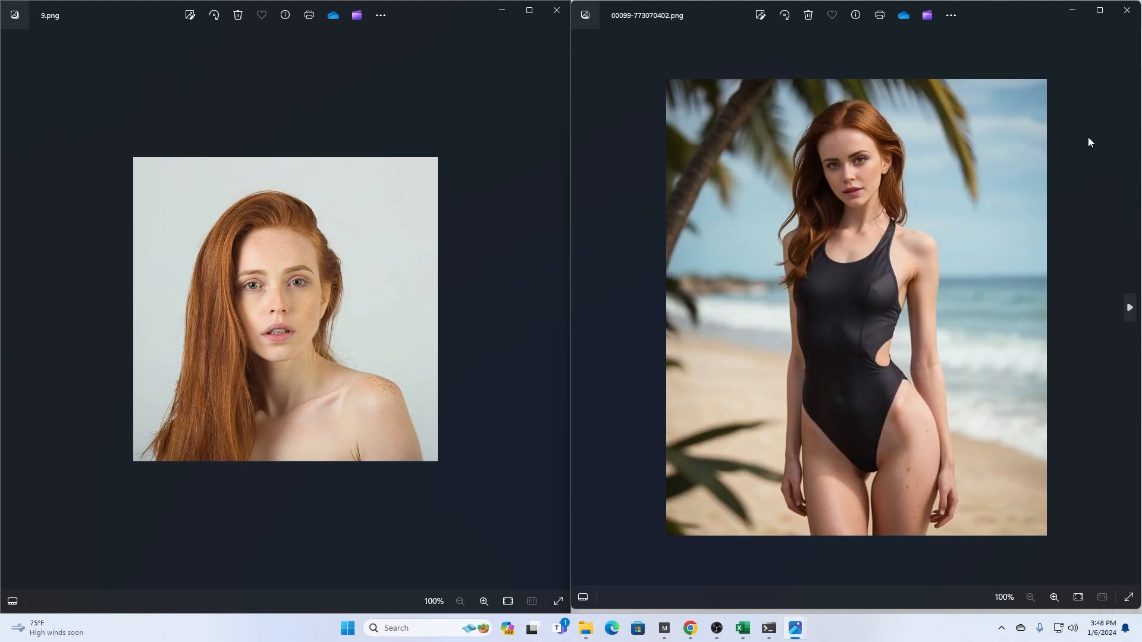
{"action": "key", "text": "Right"}
{"action": "key", "text": "Left"}
{"action": "key", "text": "Right"}
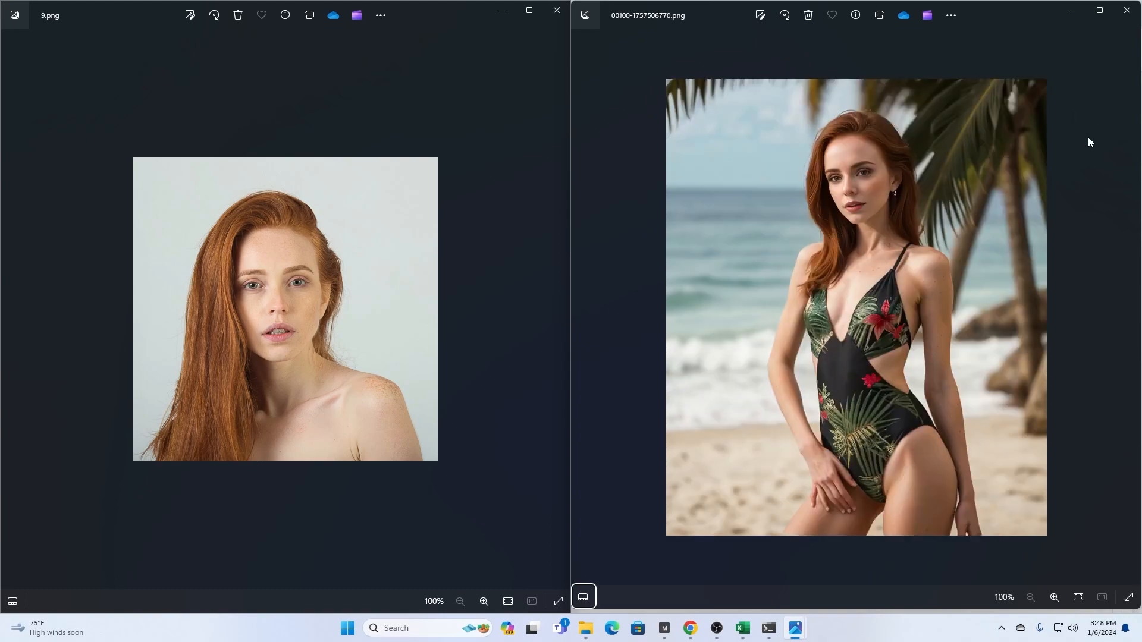
- Review the generated images back to 00094-3492877766.png and forward to 00096-1891190766.png, then close the generated image's viewer
{"action": "key", "text": "Left"}
{"action": "key", "text": "Left"}
{"action": "key", "text": "Left"}
{"action": "key", "text": "Left"}
{"action": "key", "text": "Left"}
{"action": "key", "text": "Left"}
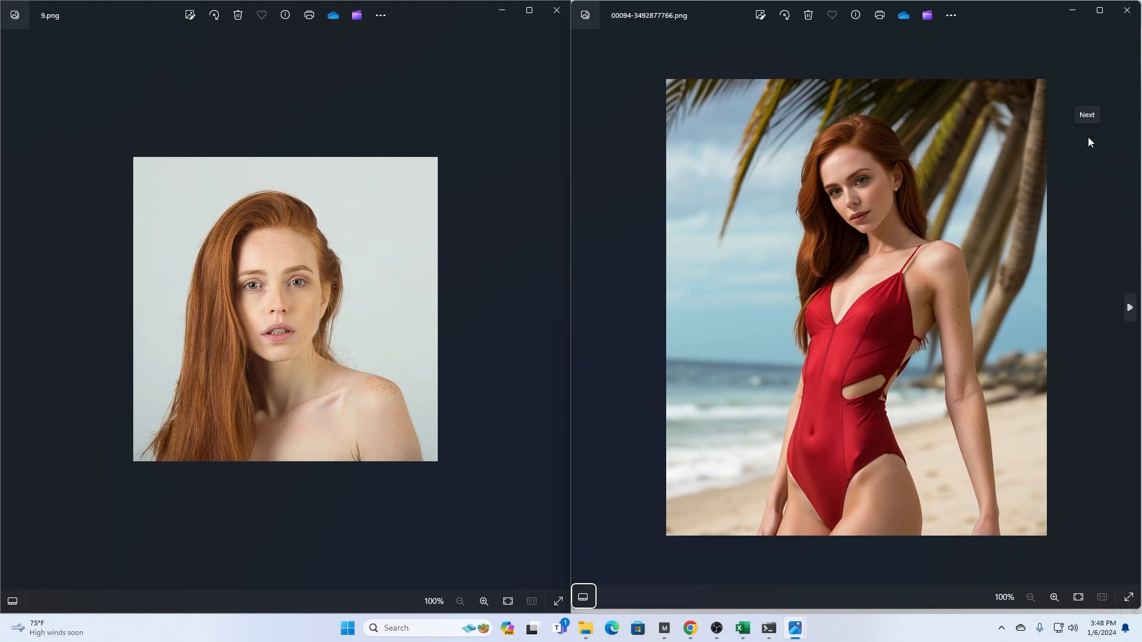
{"action": "key", "text": "Right"}
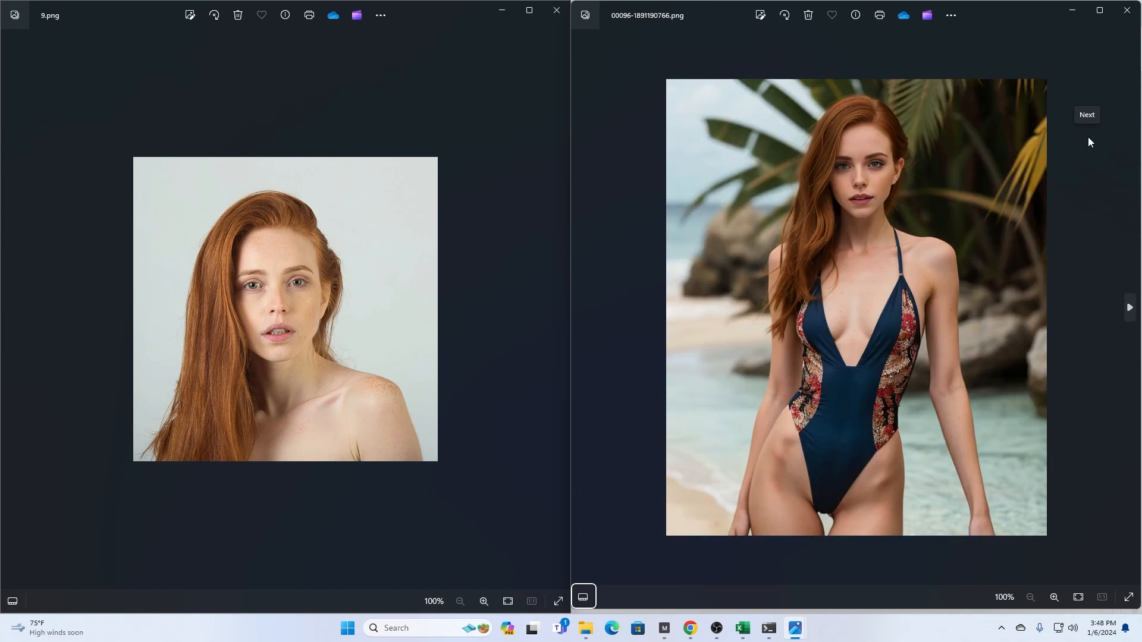
{"action": "left_click", "coordinate": [1127, 11]}
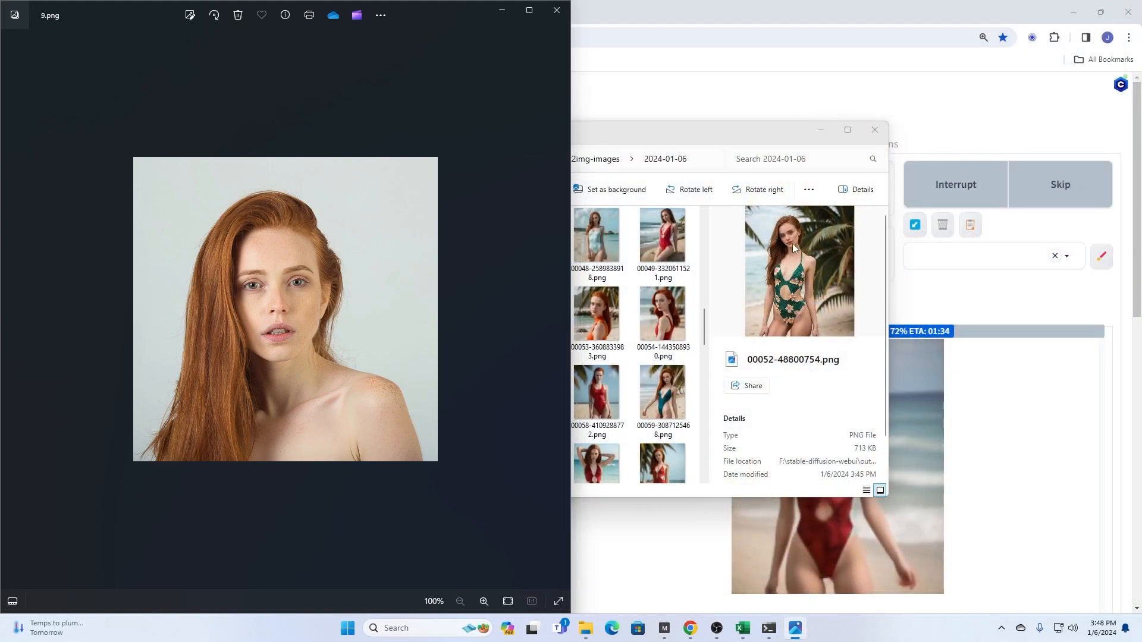
- Tile the File Explorer window showing the 2024-01-06 folder beside training photo 9.png
{"action": "left_click", "coordinate": [855, 135]}
{"action": "left_click_drag", "start_coordinate": [854, 135], "coordinate": [1138, 67]}
{"action": "left_click_drag", "start_coordinate": [794, 69], "coordinate": [1138, 12]}
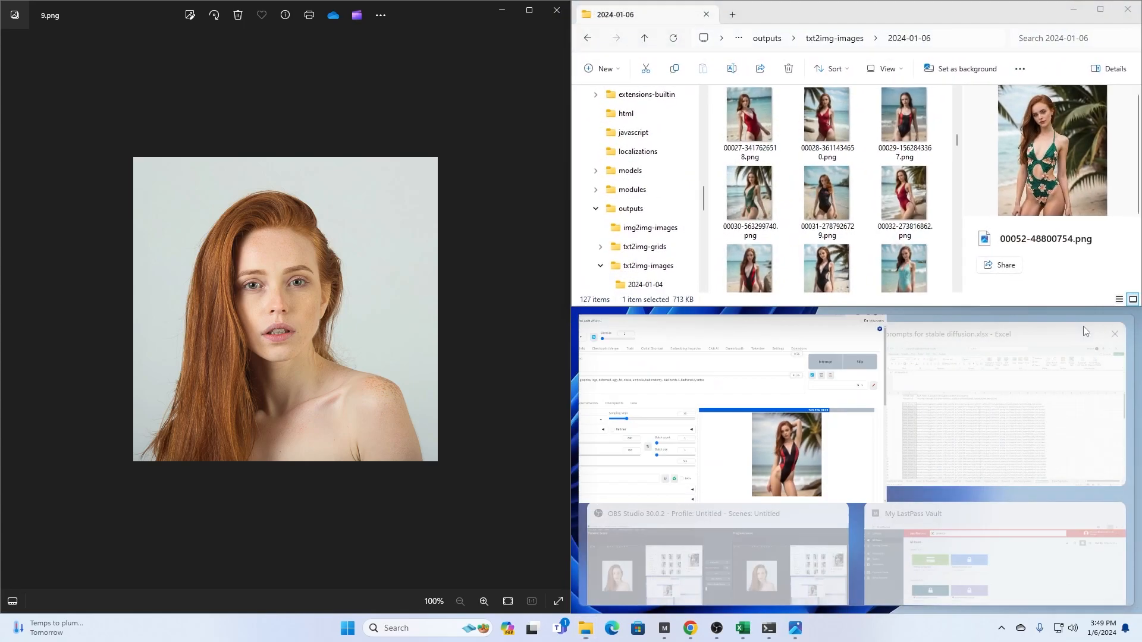
- Open the newest generated image, 00127-2696171708.png, from the end of the 2024-01-06 folder and place its viewer beside training photo 9.png
{"action": "left_click_drag", "start_coordinate": [1019, 306], "coordinate": [1032, 632]}
{"action": "scroll", "coordinate": [889, 448], "scroll_direction": "down", "scroll_amount": 20}
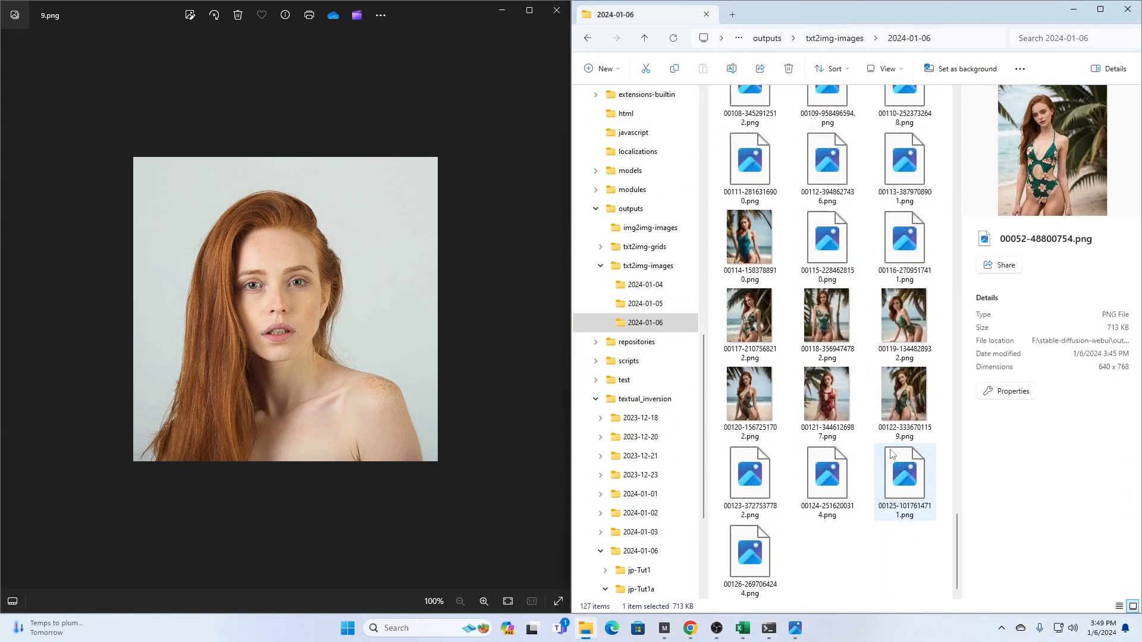
{"action": "double_click", "coordinate": [815, 552]}
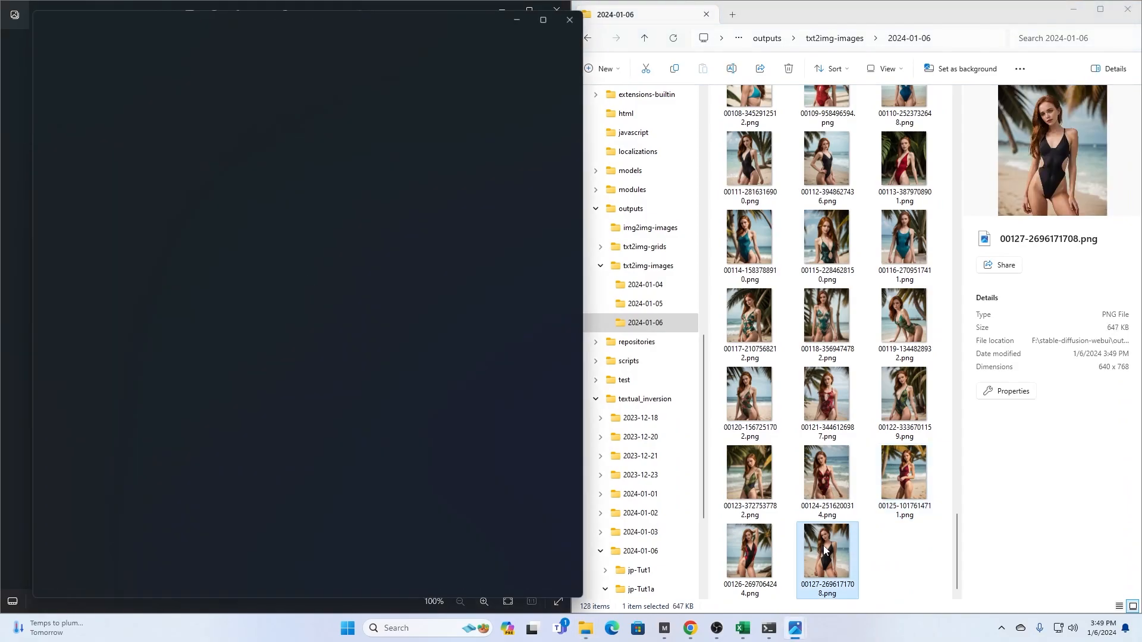
{"action": "left_click_drag", "start_coordinate": [423, 72], "coordinate": [1079, 58]}
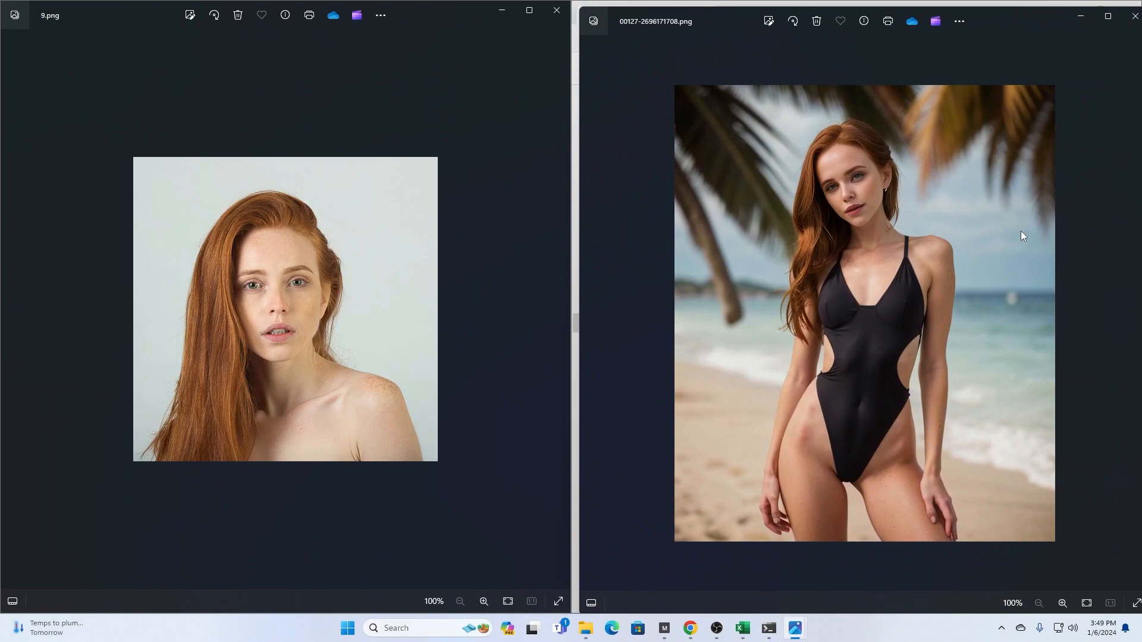
- Compare the generated images from 00127-2696171708.png back through 00110-2523732648.png with training photo 9.png
{"action": "key", "text": "Left"}
{"action": "key", "text": "Left"}
{"action": "key", "text": "Left"}
{"action": "key", "text": "Left"}
{"action": "key", "text": "Left"}
{"action": "key", "text": "Left"}
{"action": "key", "text": "Left"}
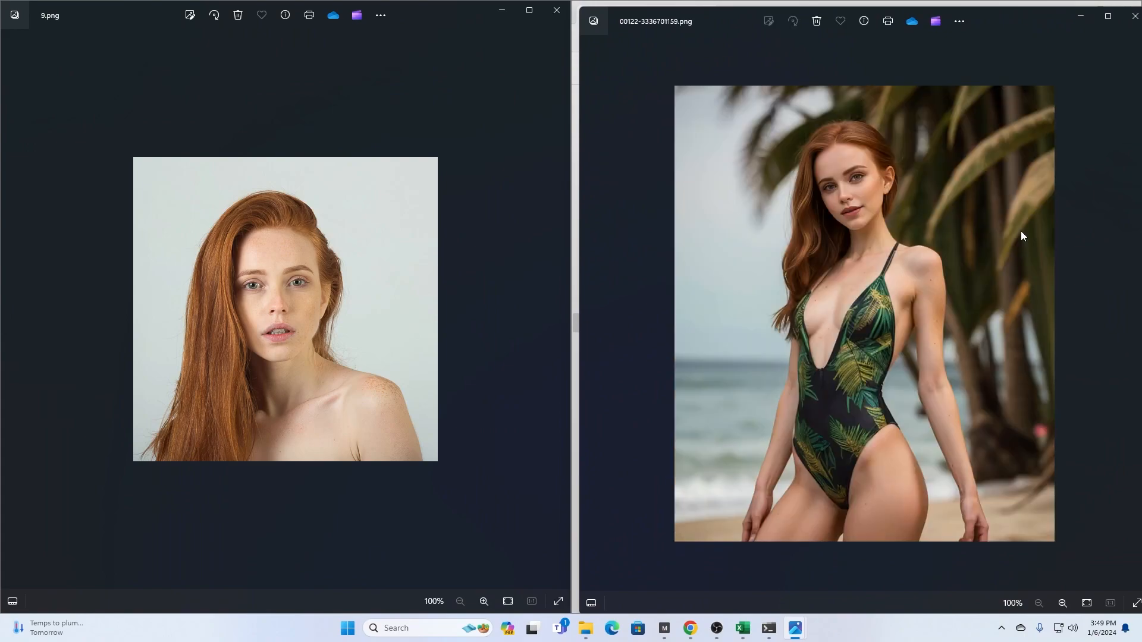
{"action": "key", "text": "Left"}
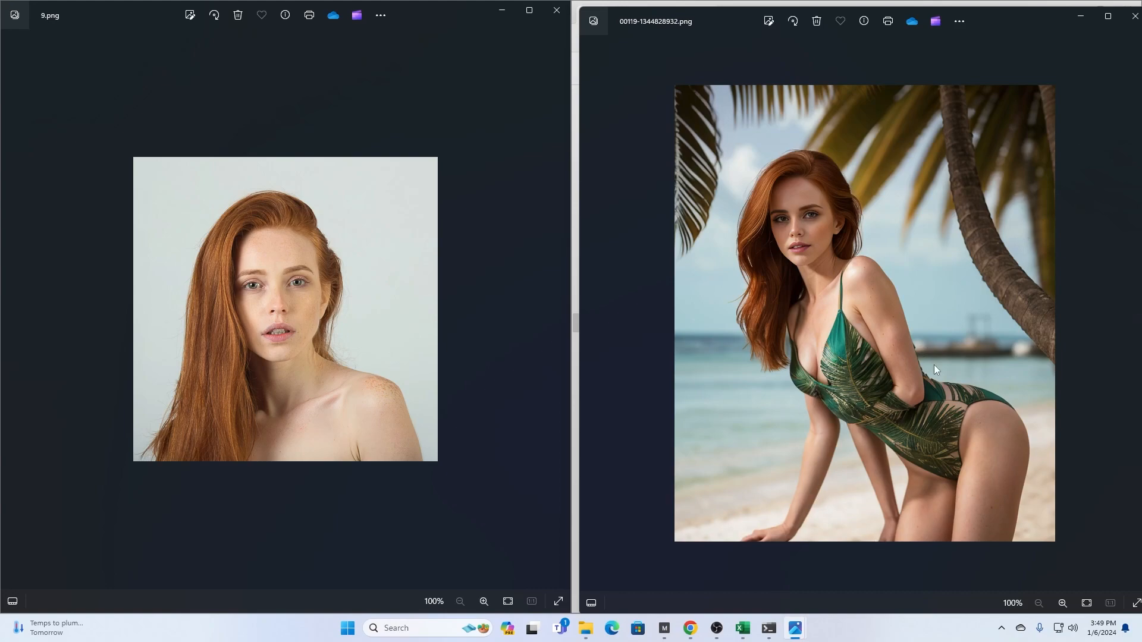
{"action": "key", "text": "Left"}
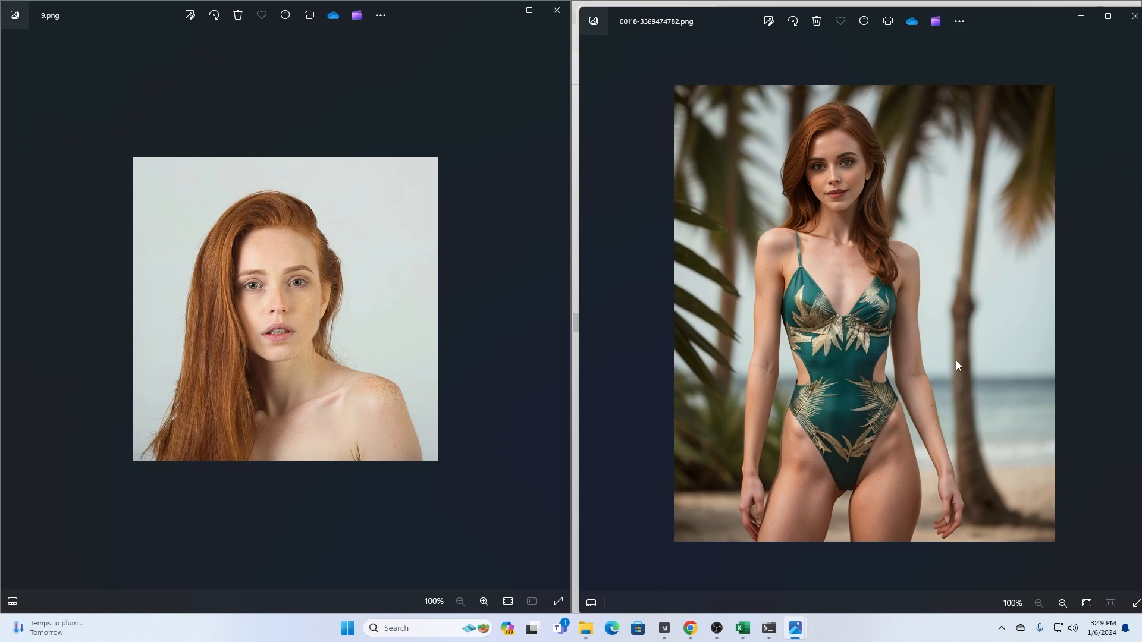
{"action": "key", "text": "Left"}
{"action": "key", "text": "Left"}
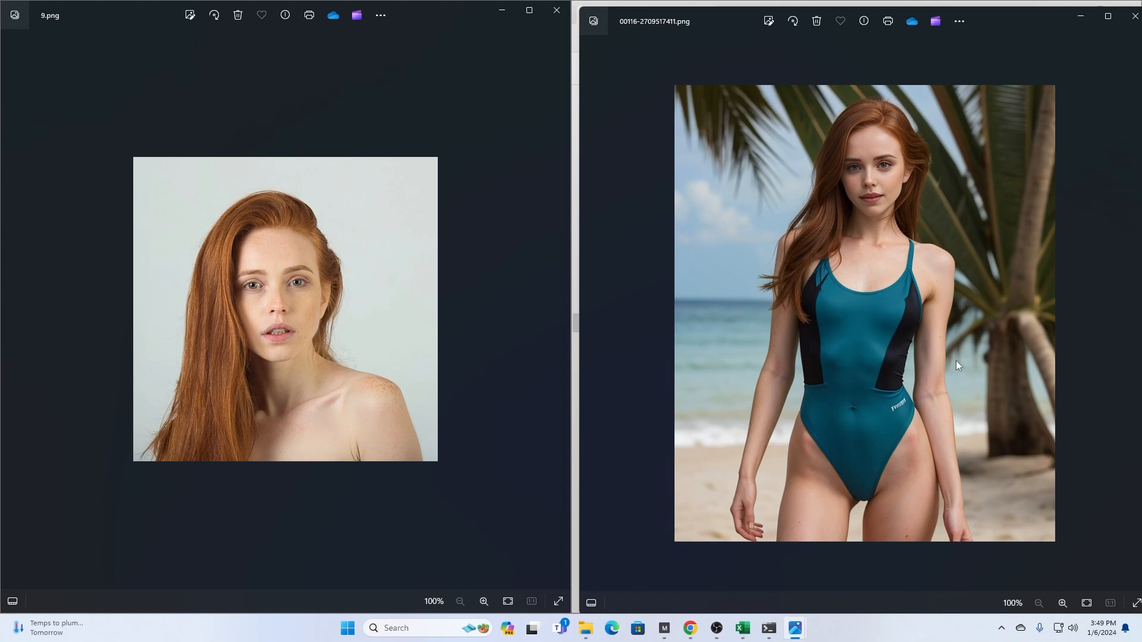
{"action": "key", "text": "Left"}
{"action": "key", "text": "Left"}
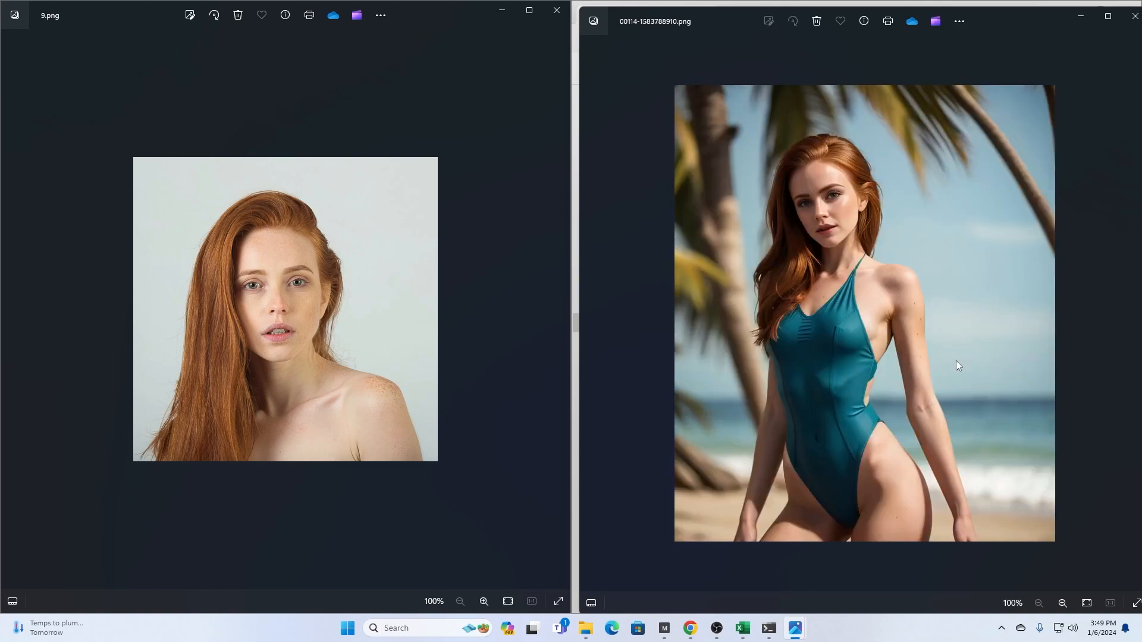
{"action": "key", "text": "Left"}
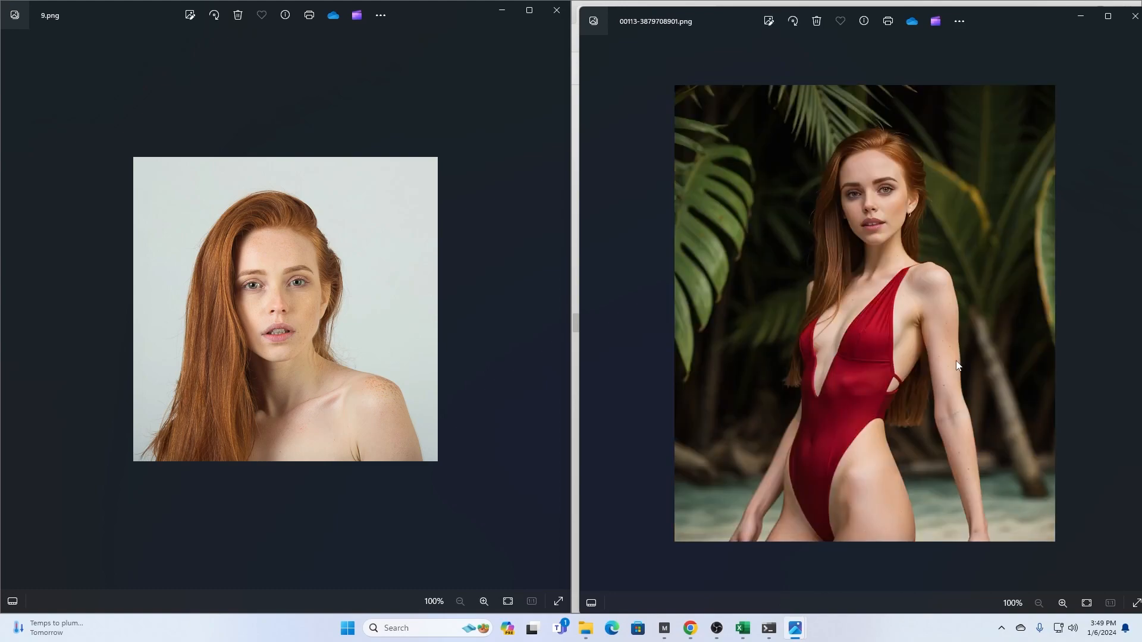
{"action": "key", "text": "Left"}
{"action": "key", "text": "Left"}
{"action": "key", "text": "Left"}
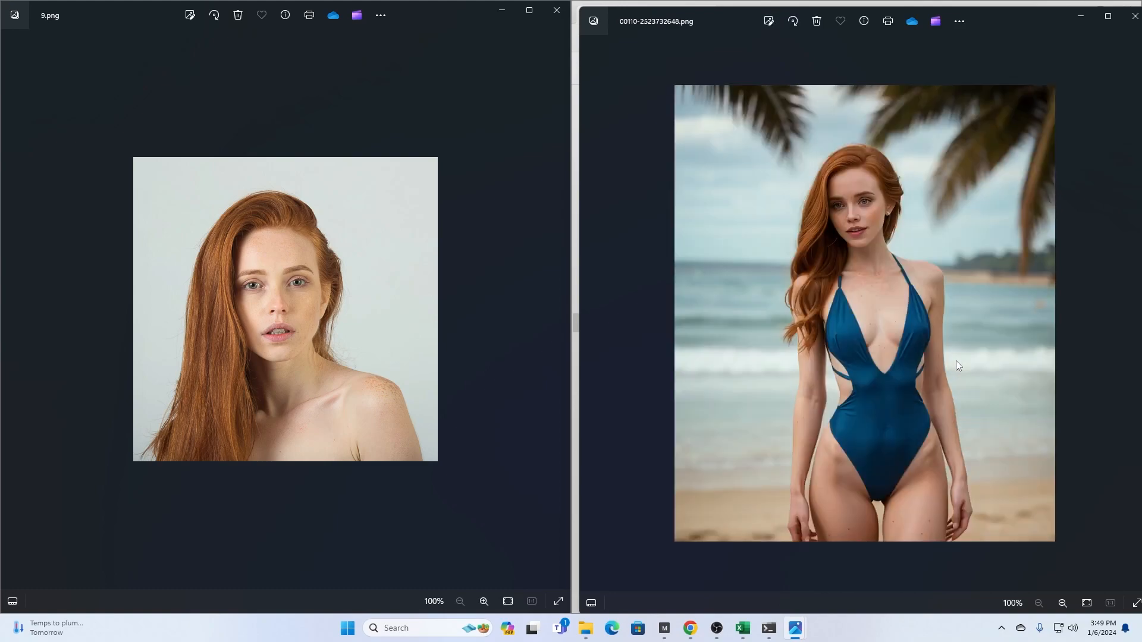
- Compare the generated images from 00110-2523732648.png back through 00105-3525419305.png with training photo 9.png
{"action": "key", "text": "Left"}
{"action": "key", "text": "Left"}
{"action": "key", "text": "Left"}
{"action": "key", "text": "Right"}
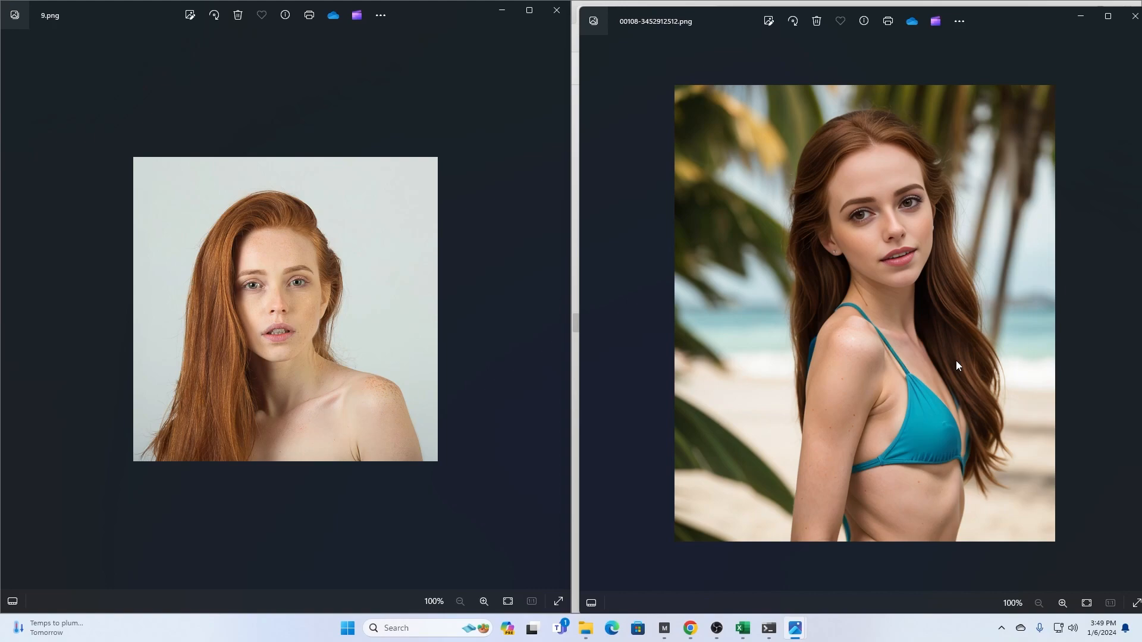
{"action": "key", "text": "Left"}
{"action": "key", "text": "Left"}
{"action": "key", "text": "Left"}
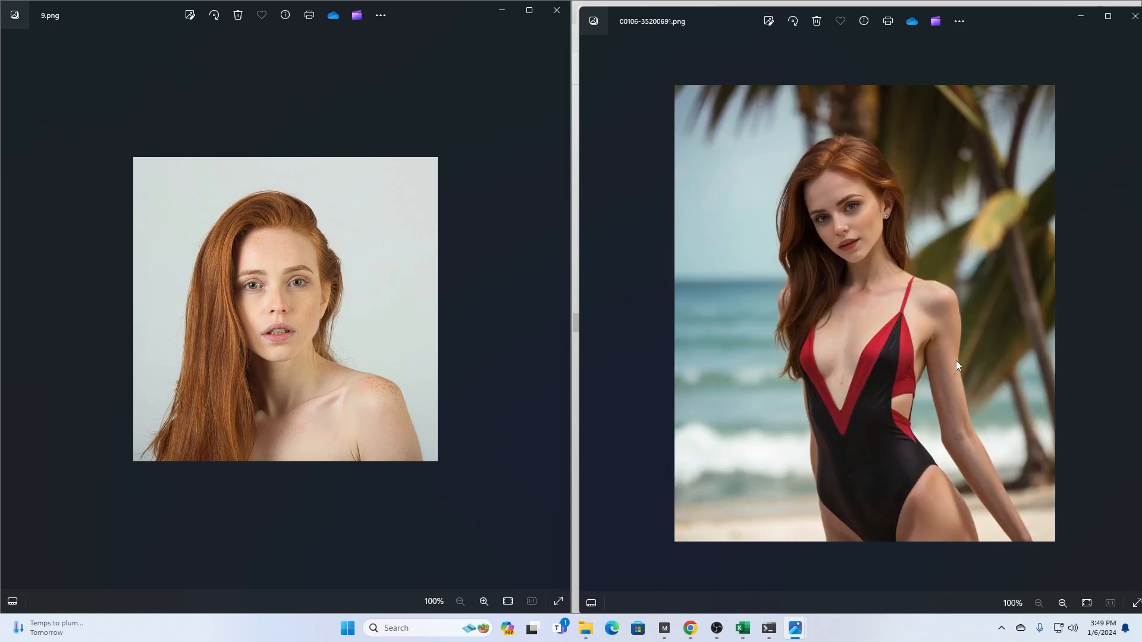
{"action": "key", "text": "Right"}
{"action": "key", "text": "Right"}
{"action": "key", "text": "Left"}
{"action": "key", "text": "Left"}
{"action": "key", "text": "Left"}
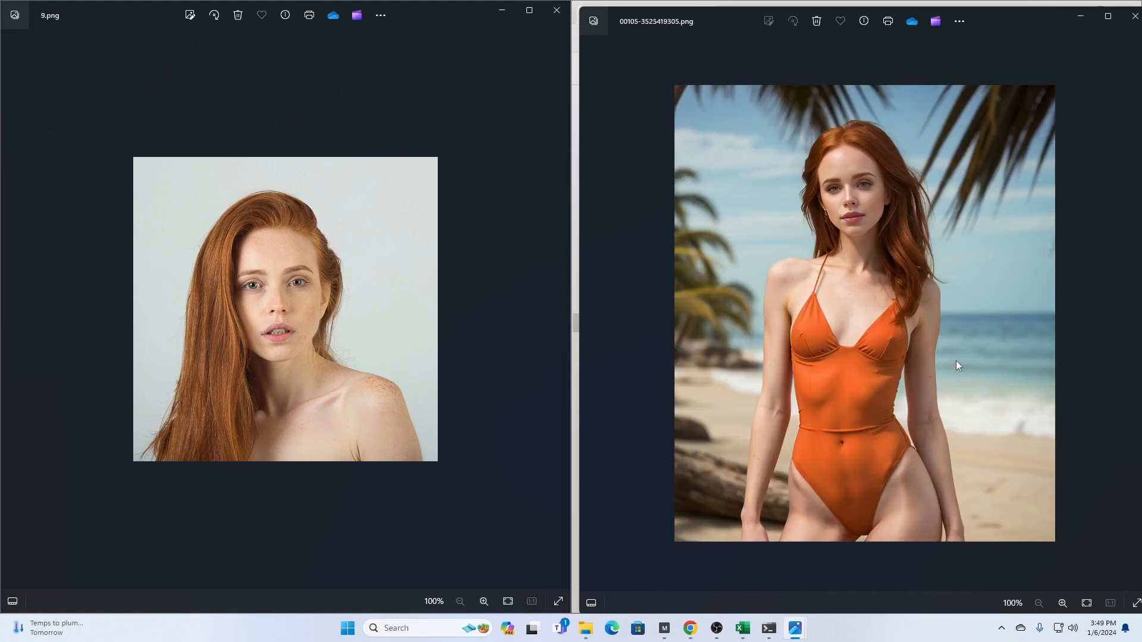
{"action": "key", "text": "Right"}
{"action": "key", "text": "Right"}
{"action": "key", "text": "Right"}
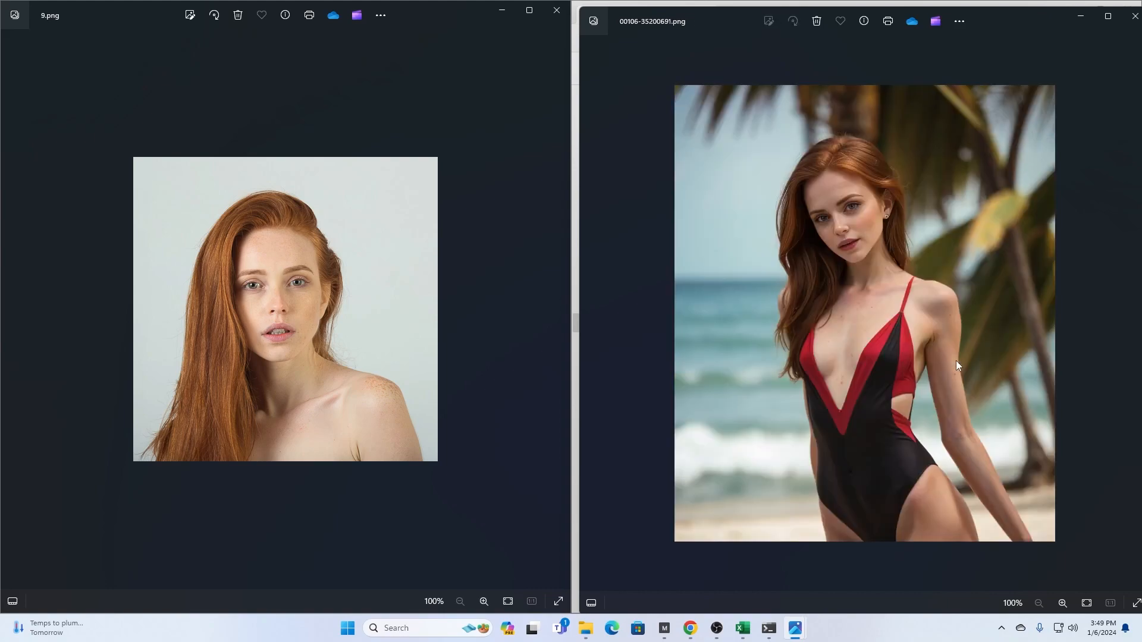
- Minimize training photo 9.png, show PNG Info in the web UI, and bring the 00106-35200691.png viewer back over it
{"action": "left_click", "coordinate": [502, 10]}
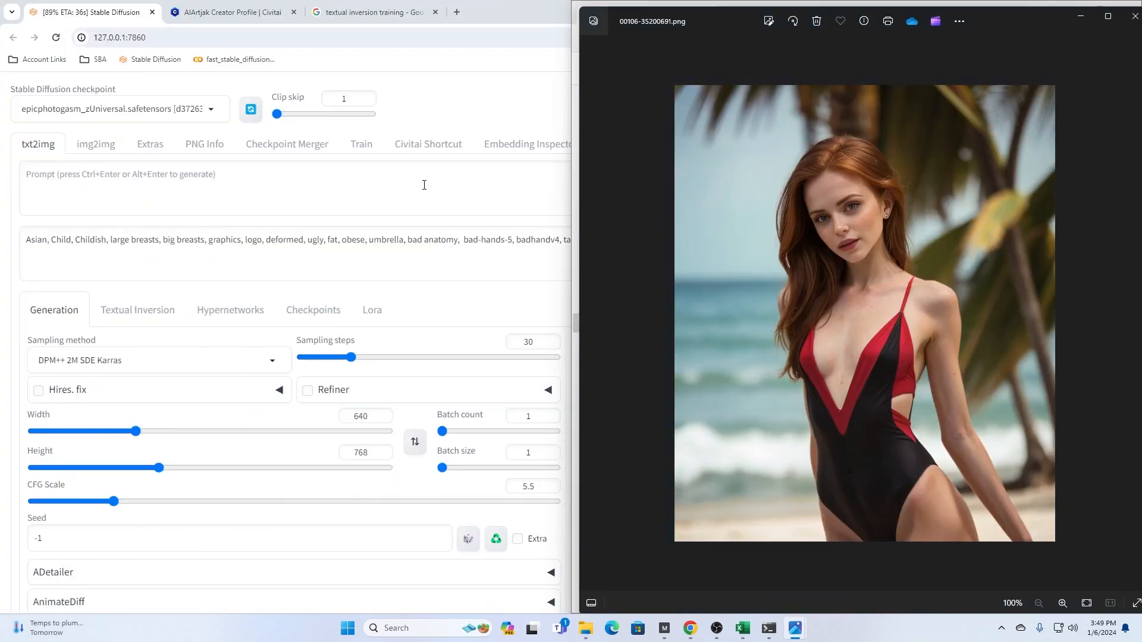
{"action": "left_click", "coordinate": [198, 144]}
{"action": "mouse_move", "coordinate": [795, 628]}
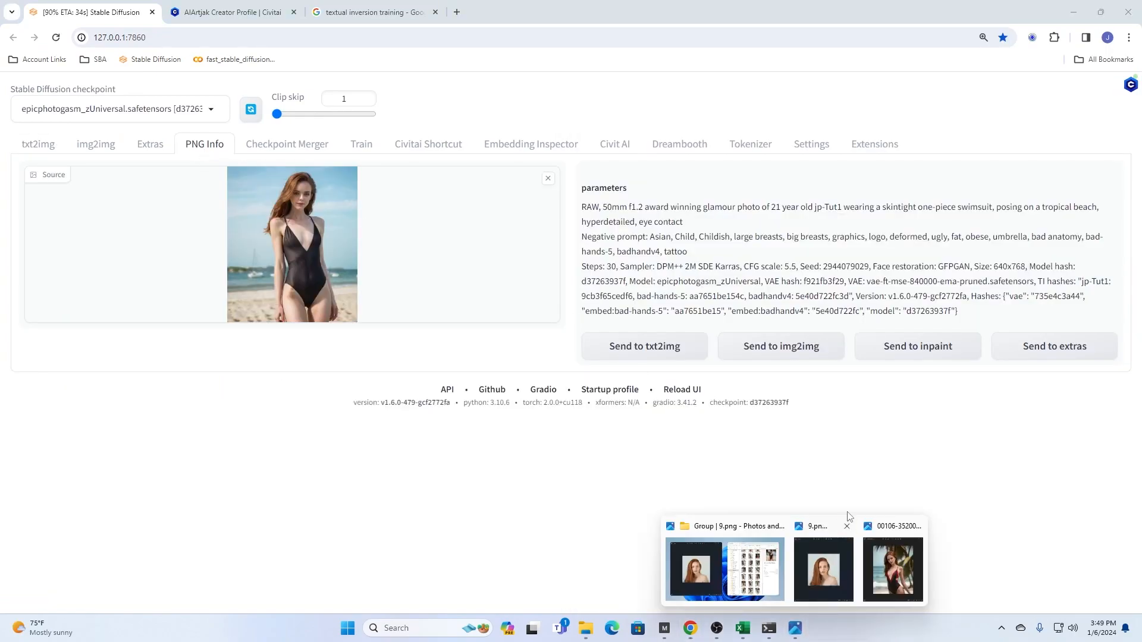
{"action": "left_click", "coordinate": [894, 573]}
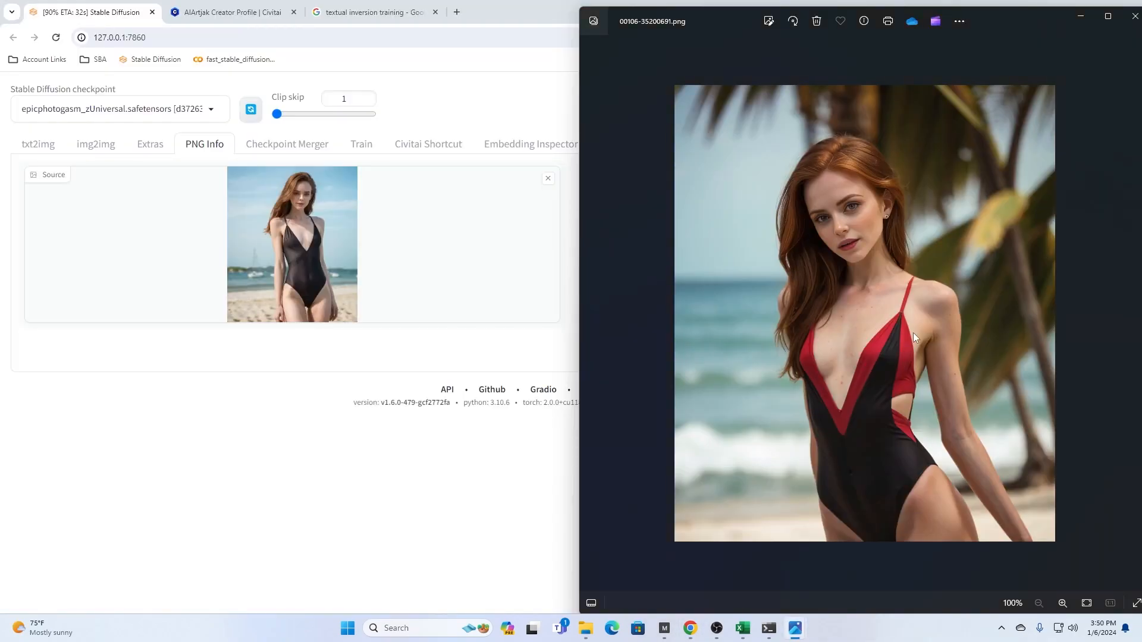
- Go back through the generated images to 00092-2046239115.png and load it into PNG Info to read its generation parameters
{"action": "key", "text": "Left"}
{"action": "key", "text": "Left"}
{"action": "key", "text": "Left"}
{"action": "key", "text": "Left"}
{"action": "key", "text": "Left"}
{"action": "key", "text": "Left"}
{"action": "key", "text": "Left"}
{"action": "key", "text": "Left"}
{"action": "key", "text": "Left"}
{"action": "key", "text": "Left"}
{"action": "key", "text": "Left"}
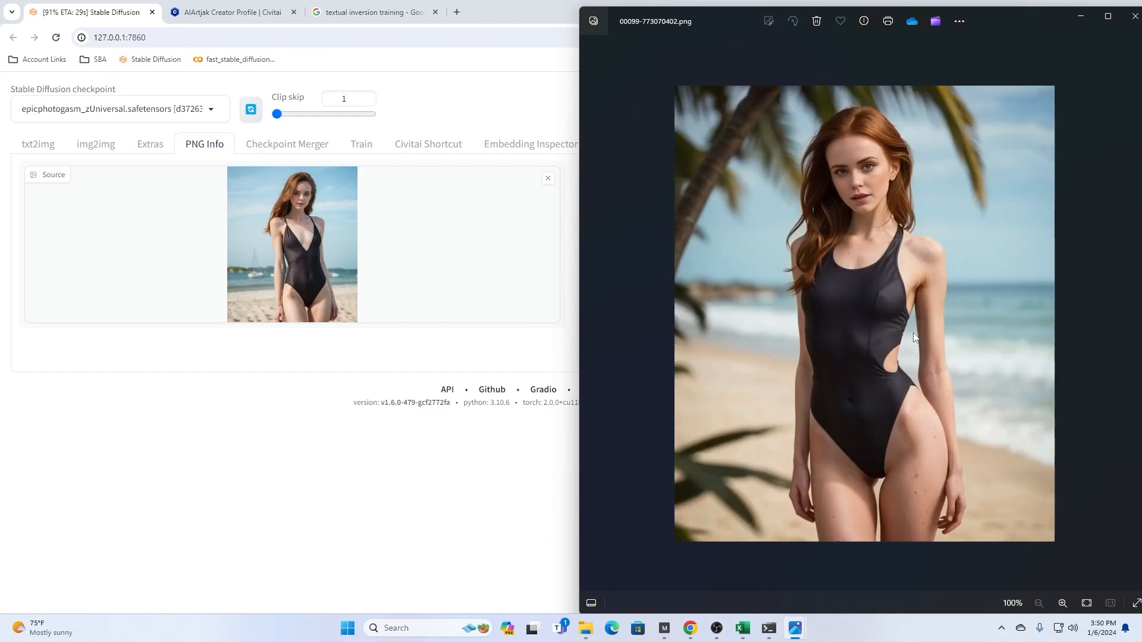
{"action": "key", "text": "Left"}
{"action": "key", "text": "Left"}
{"action": "key", "text": "Right"}
{"action": "key", "text": "Left"}
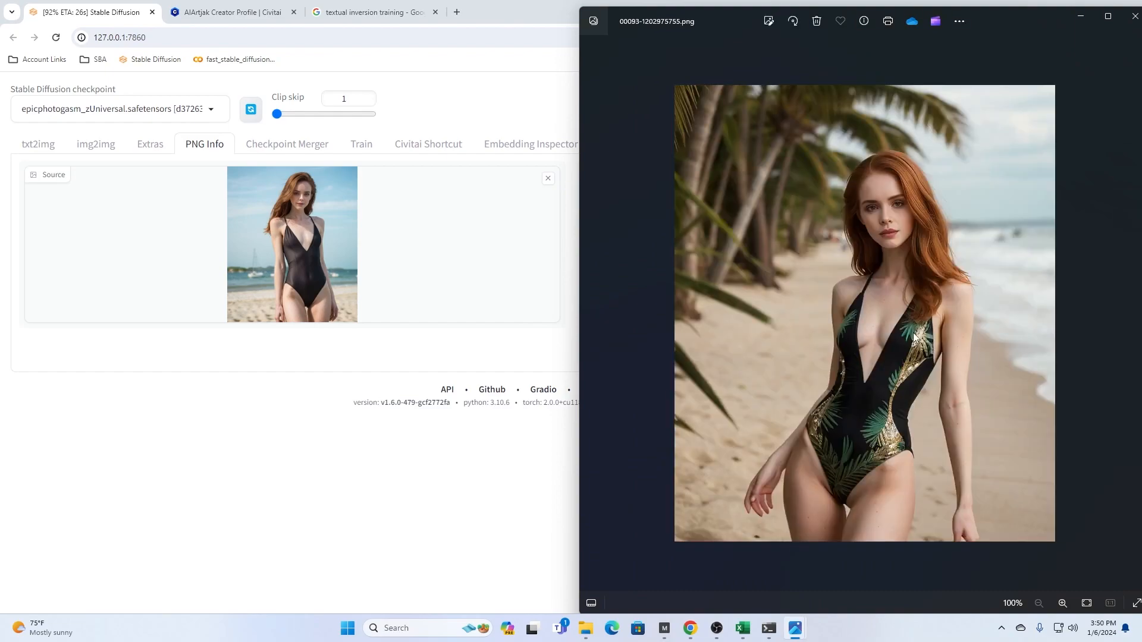
{"action": "key", "text": "Left"}
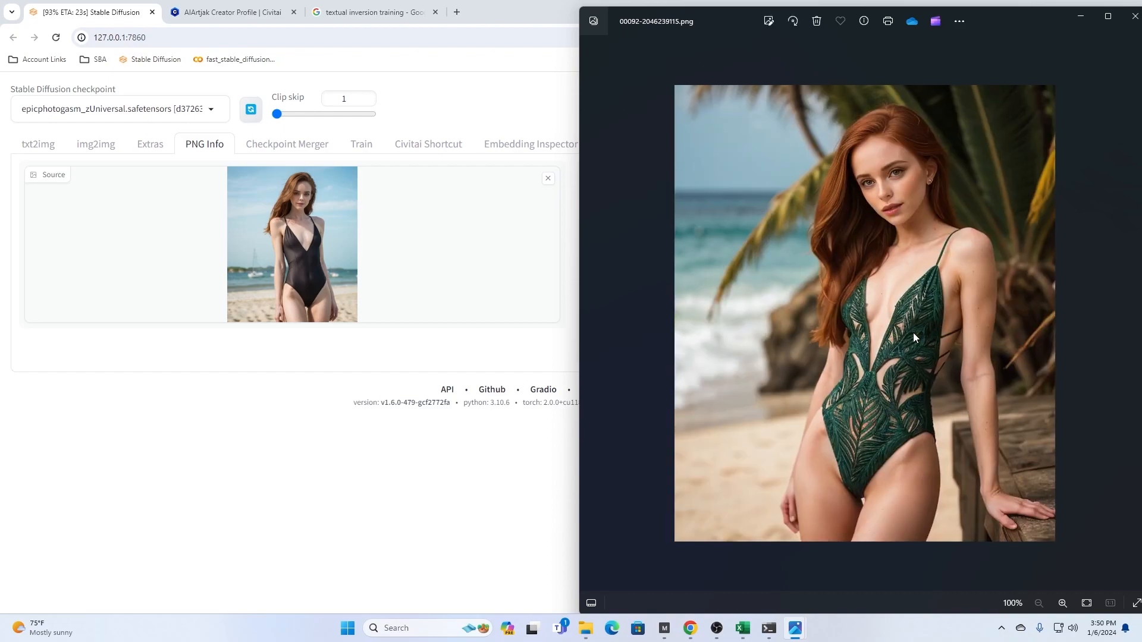
{"action": "left_click_drag", "start_coordinate": [936, 276], "coordinate": [300, 241]}
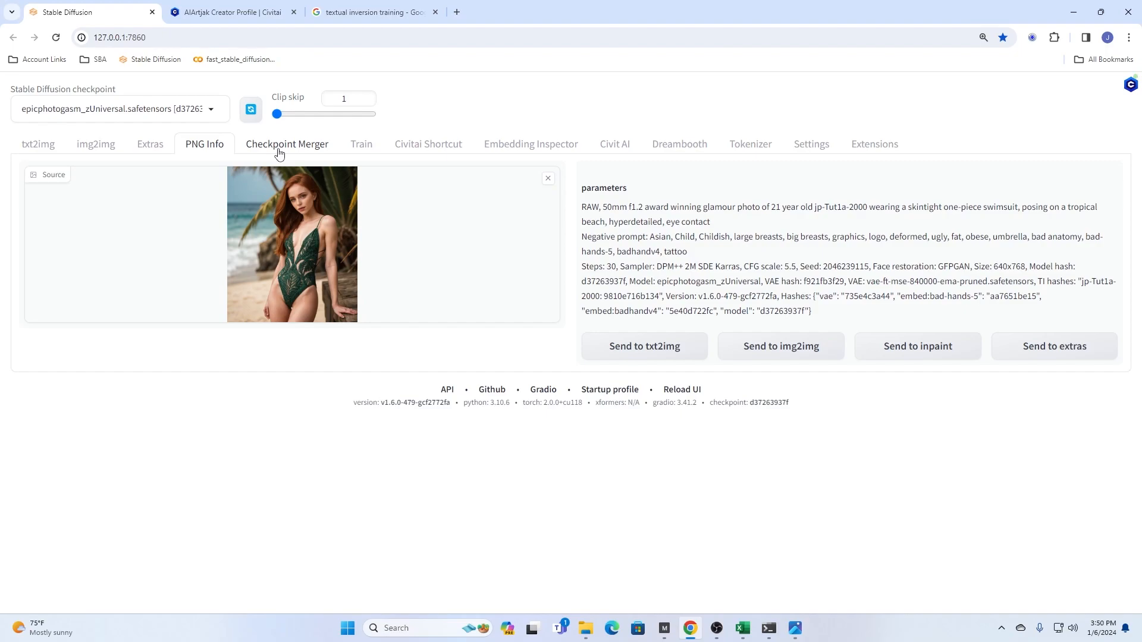
{"action": "left_click", "coordinate": [38, 145]}
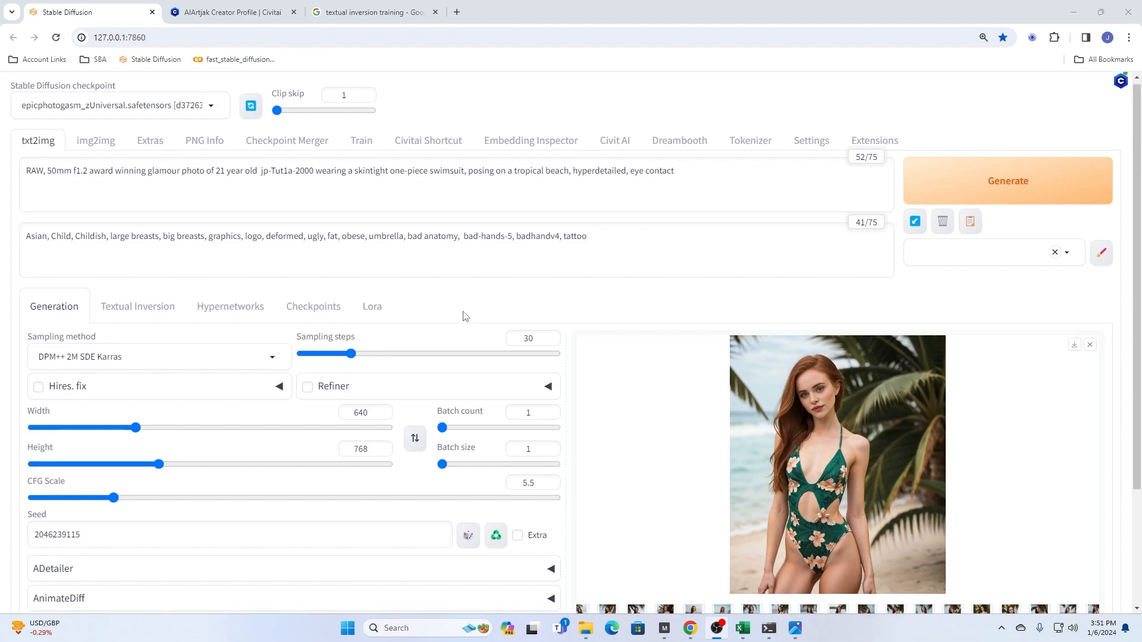
{"action": "scroll", "coordinate": [465, 316], "scroll_direction": "down", "scroll_amount": 3}
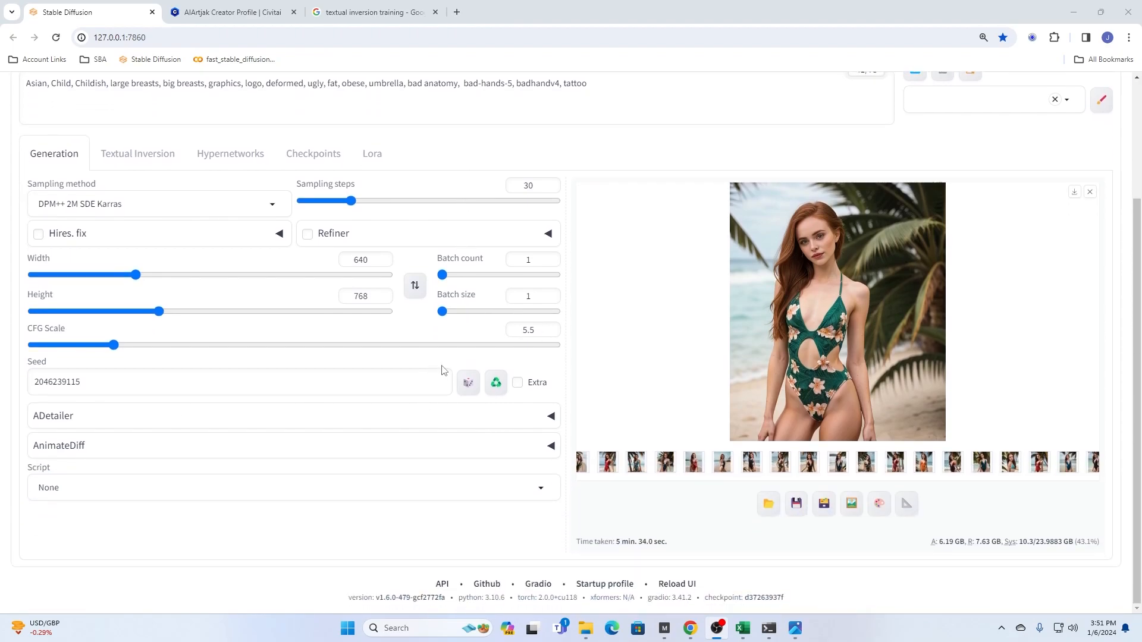
{"action": "scroll", "coordinate": [823, 293], "scroll_direction": "up", "scroll_amount": 3}
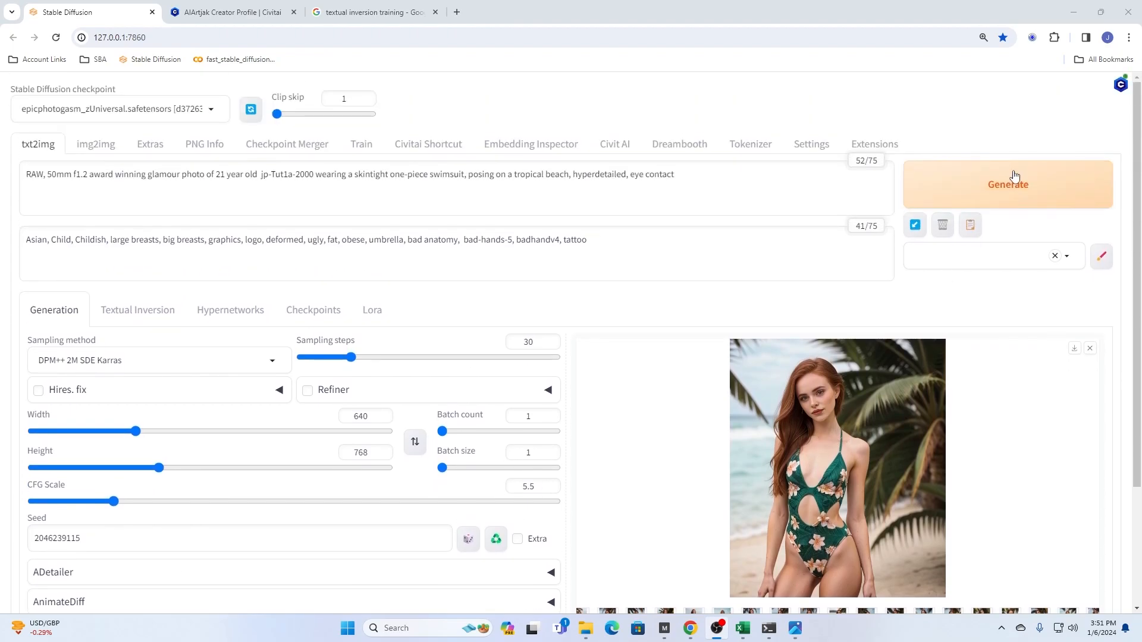
{"action": "left_click", "coordinate": [1003, 189]}
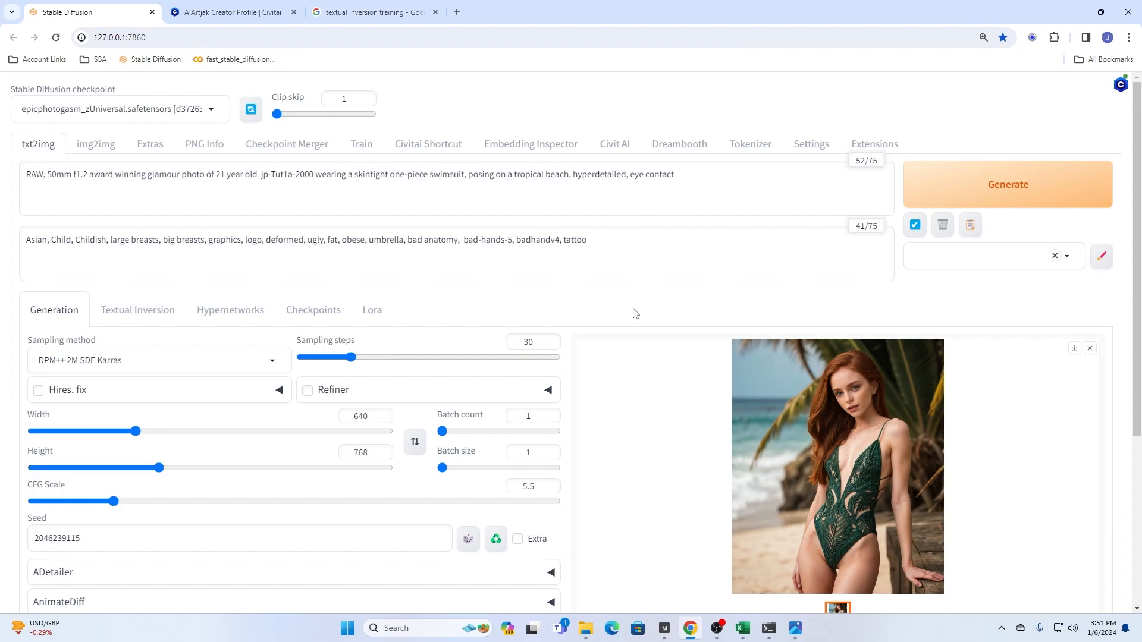
- Enable the X/Y/Z plot script and set its X type to Checkpoint name
{"action": "scroll", "coordinate": [520, 383], "scroll_direction": "down", "scroll_amount": 3}
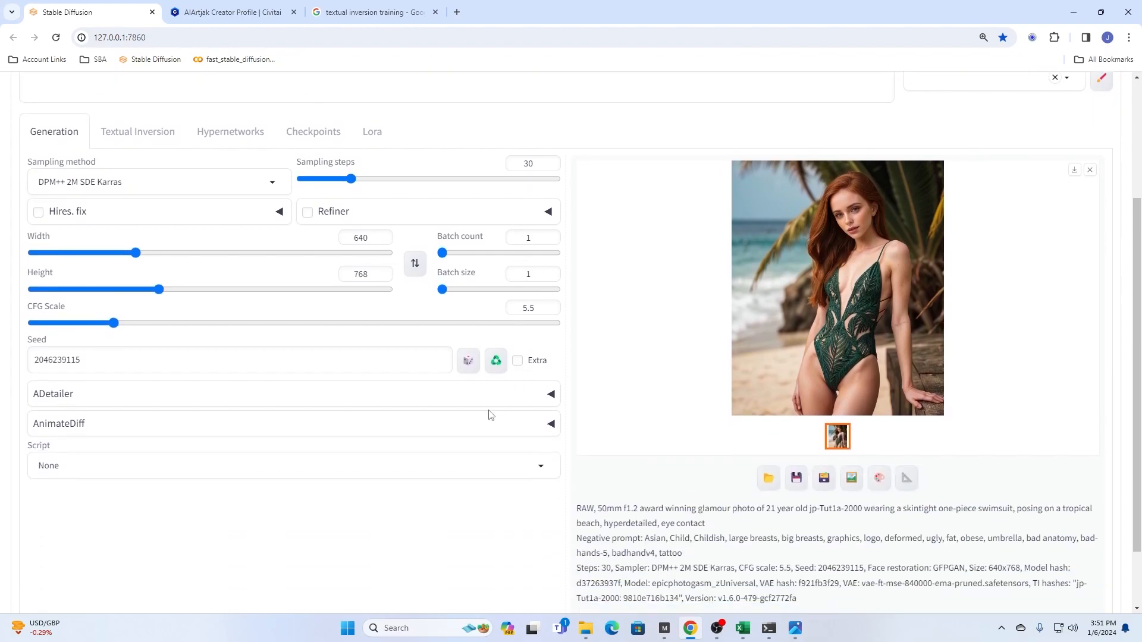
{"action": "left_click", "coordinate": [284, 465]}
{"action": "left_click", "coordinate": [86, 445]}
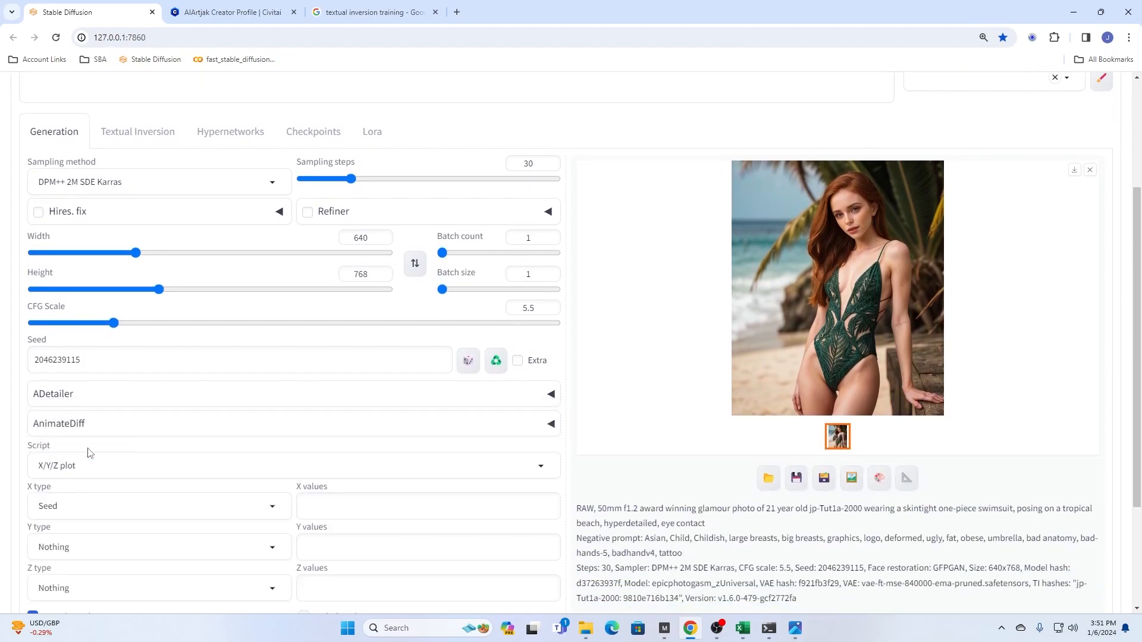
{"action": "left_click", "coordinate": [217, 509]}
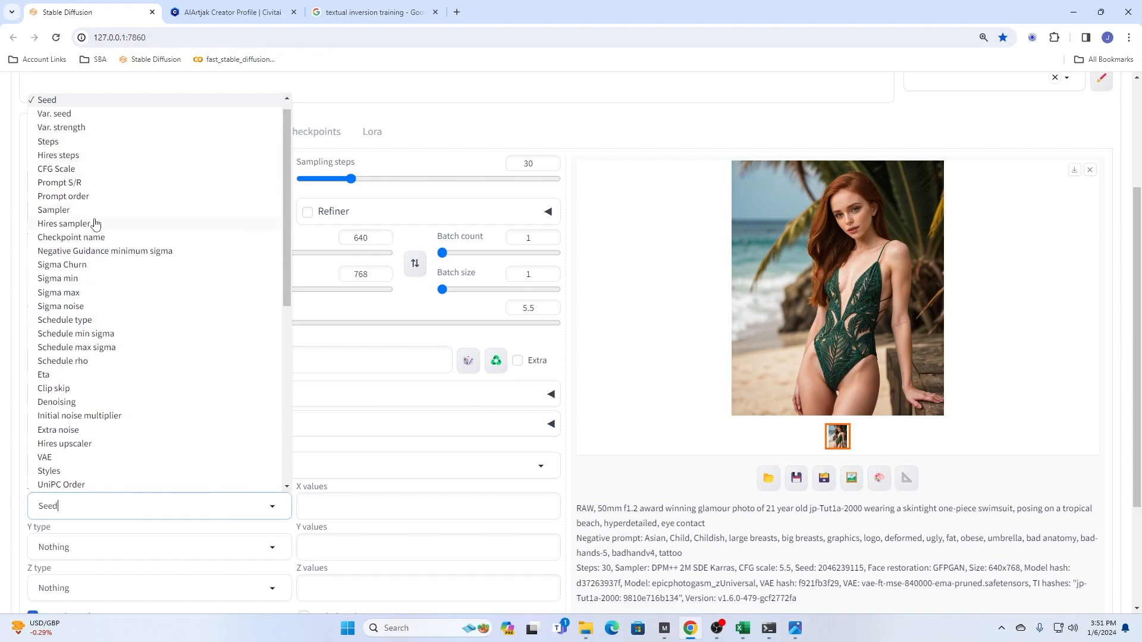
{"action": "left_click", "coordinate": [76, 238]}
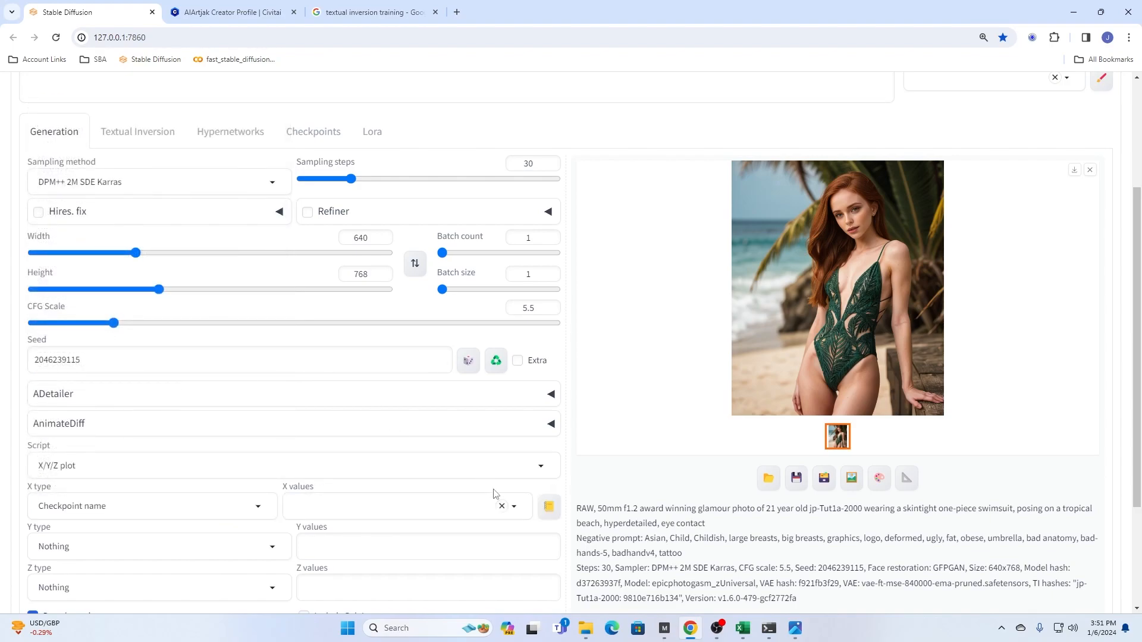
- Add artBYSTABLEYOGI_v10, classicBYSTABLEYOGI_v10Pruned, cyberrealistic_classicV21 and cyberrealistic_v40 as X values, leaving cynthiaR0_1103 deselected
{"action": "left_click", "coordinate": [517, 511]}
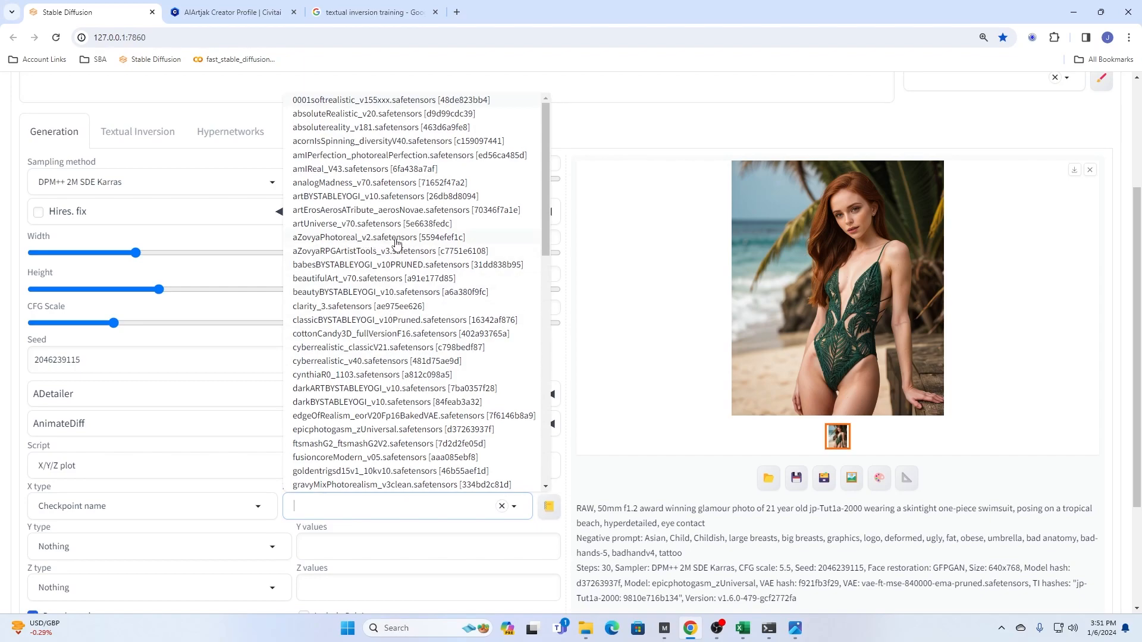
{"action": "left_click", "coordinate": [349, 199]}
{"action": "left_click", "coordinate": [336, 322]}
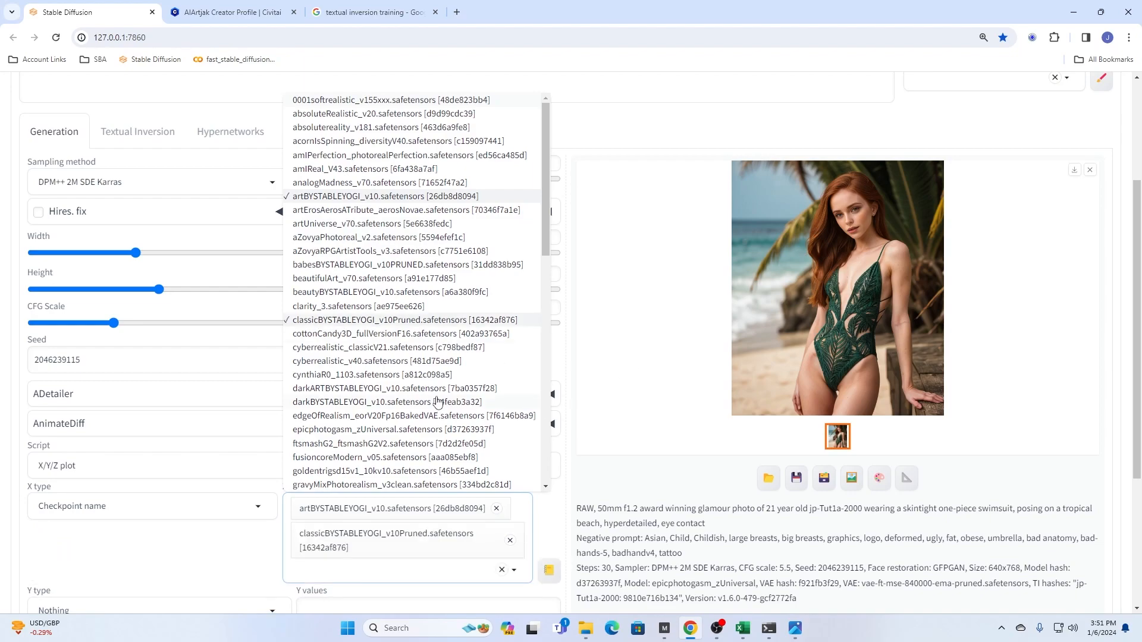
{"action": "left_click", "coordinate": [340, 350]}
{"action": "left_click", "coordinate": [329, 375]}
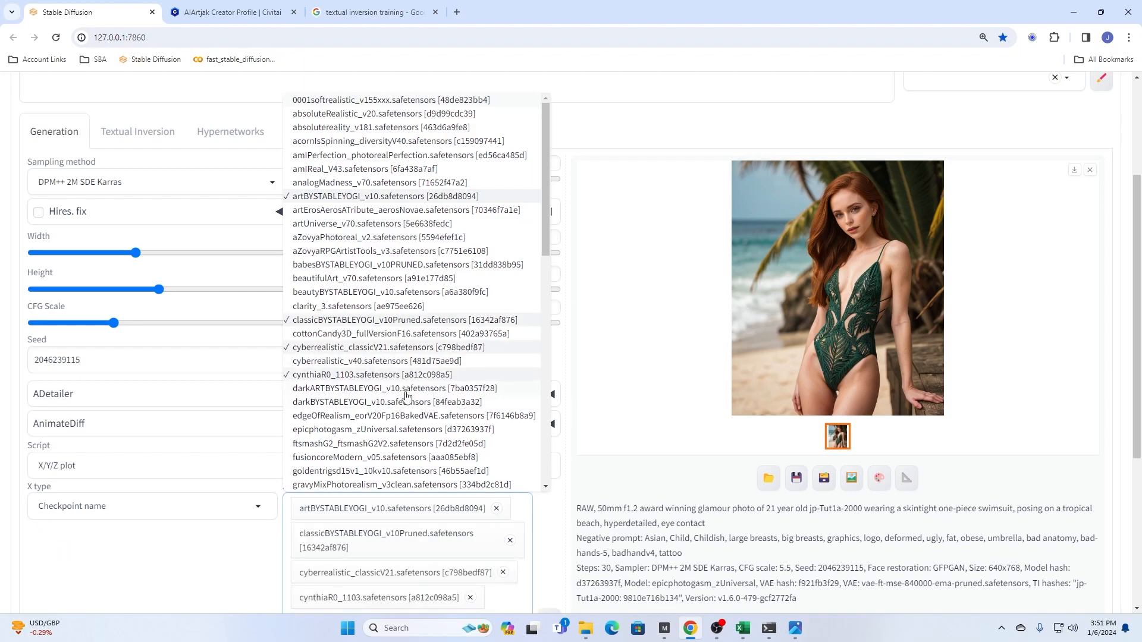
{"action": "left_click", "coordinate": [331, 361]}
{"action": "left_click", "coordinate": [319, 376]}
- Add the gravyMixPhotorealism_v3clean, photon_v1 and photopro_v20 checkpoints to the X values
{"action": "scroll", "coordinate": [400, 397], "scroll_direction": "down", "scroll_amount": 2}
{"action": "scroll", "coordinate": [399, 397], "scroll_direction": "down", "scroll_amount": 1}
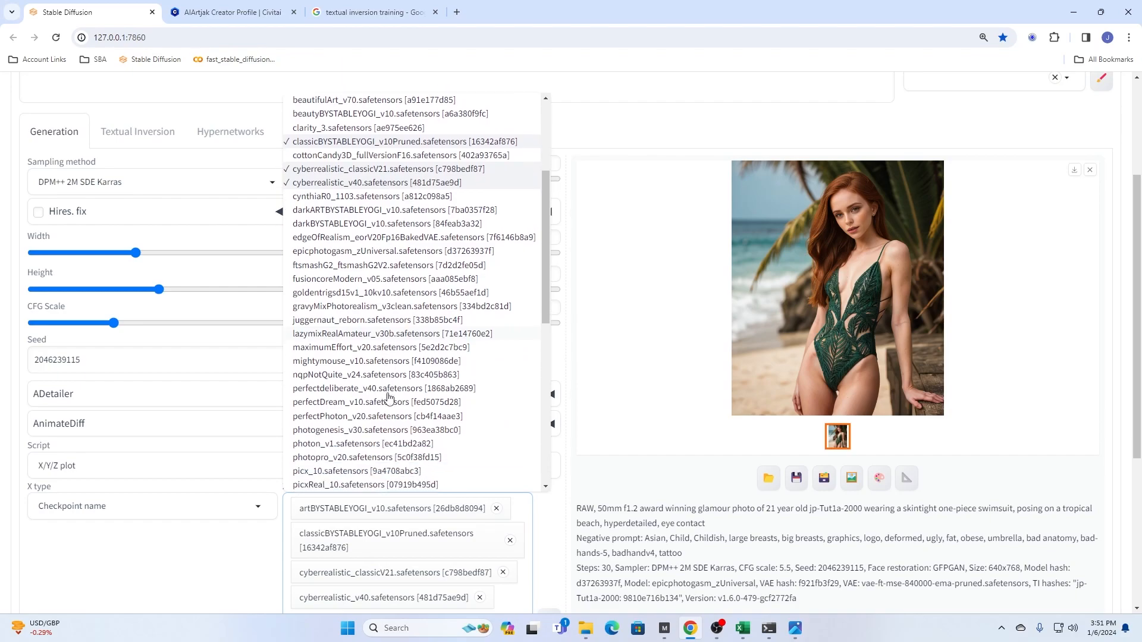
{"action": "left_click", "coordinate": [320, 308]}
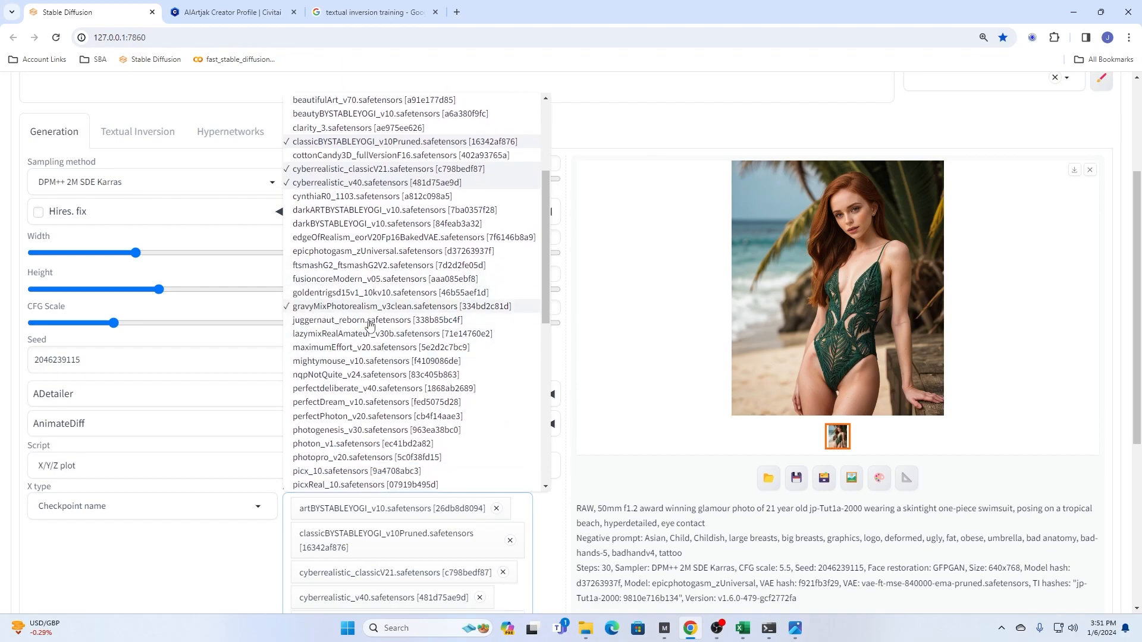
{"action": "scroll", "coordinate": [337, 321], "scroll_direction": "down", "scroll_amount": 2}
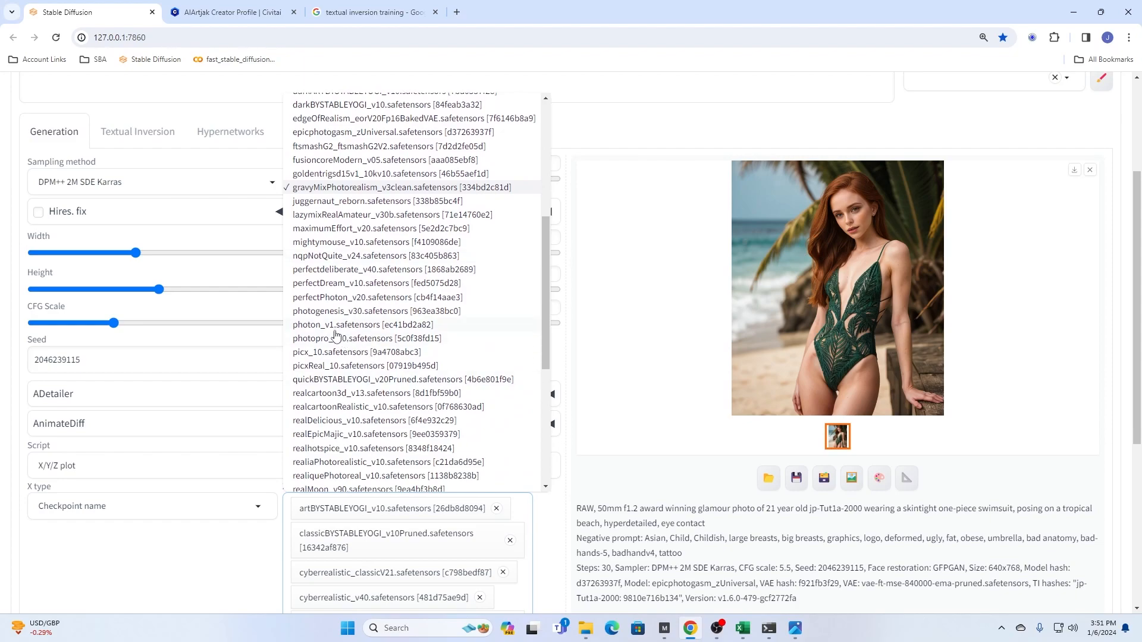
{"action": "left_click", "coordinate": [308, 327]}
{"action": "left_click", "coordinate": [324, 339]}
- Add the realspice_v20, ultraBYSTABLEYOGI_ultraByStableYogi and wafflemix_v7Wafflethorn checkpoints to the X values and close the checkpoint list
{"action": "scroll", "coordinate": [363, 381], "scroll_direction": "down", "scroll_amount": 2}
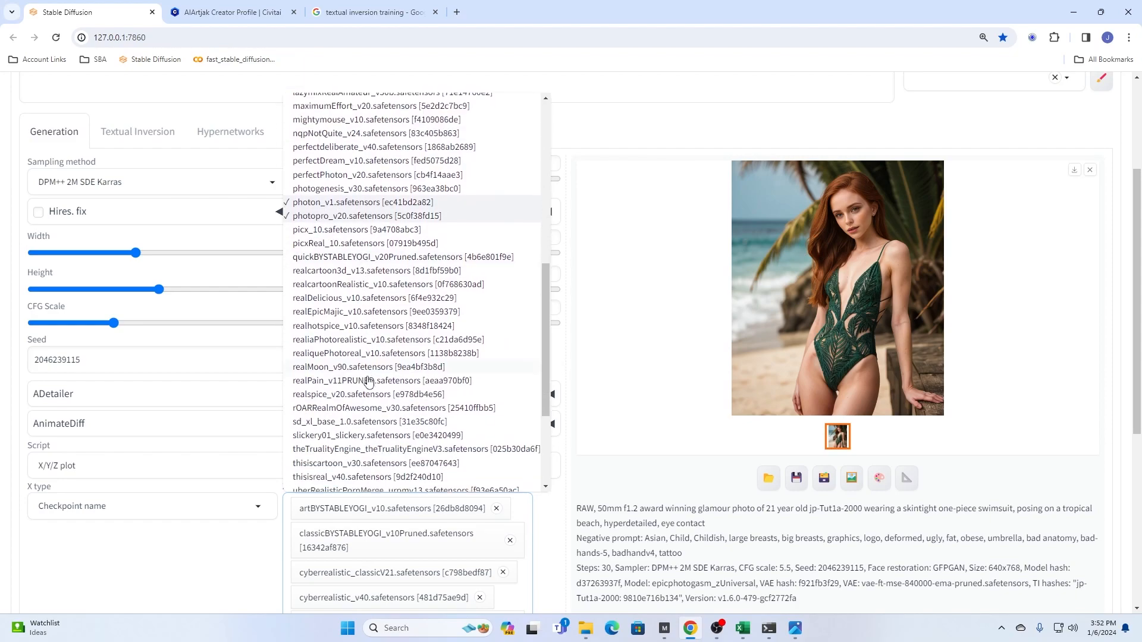
{"action": "scroll", "coordinate": [368, 380], "scroll_direction": "down", "scroll_amount": 2}
{"action": "left_click", "coordinate": [304, 267]}
{"action": "left_click", "coordinate": [306, 279]}
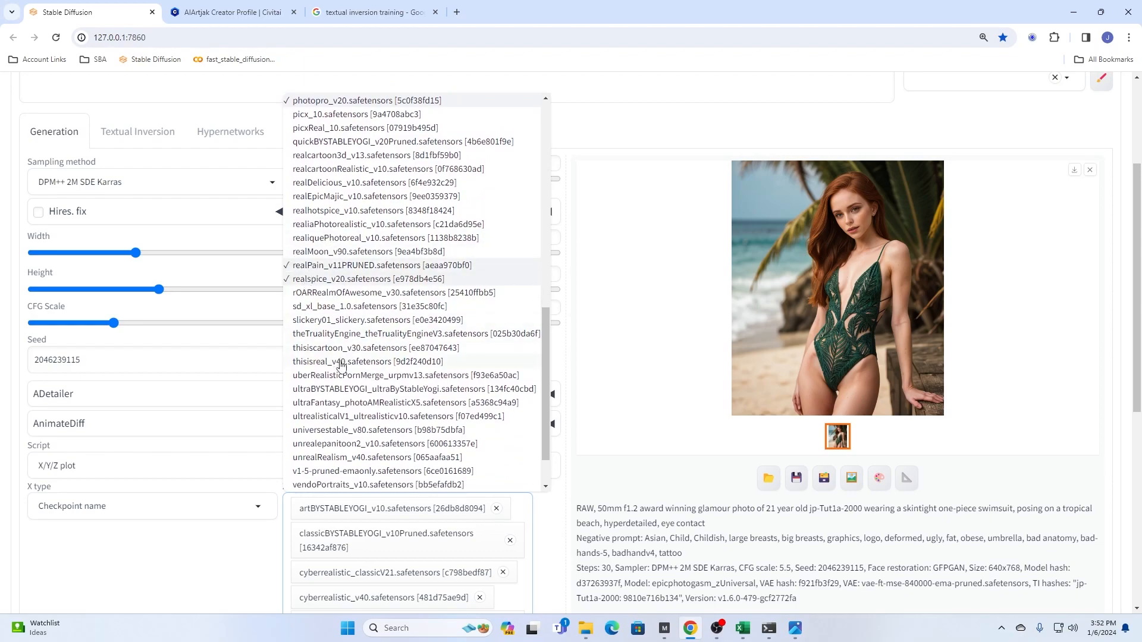
{"action": "scroll", "coordinate": [340, 363], "scroll_direction": "down", "scroll_amount": 1}
{"action": "left_click", "coordinate": [314, 342]}
{"action": "scroll", "coordinate": [369, 431], "scroll_direction": "down", "scroll_amount": 2}
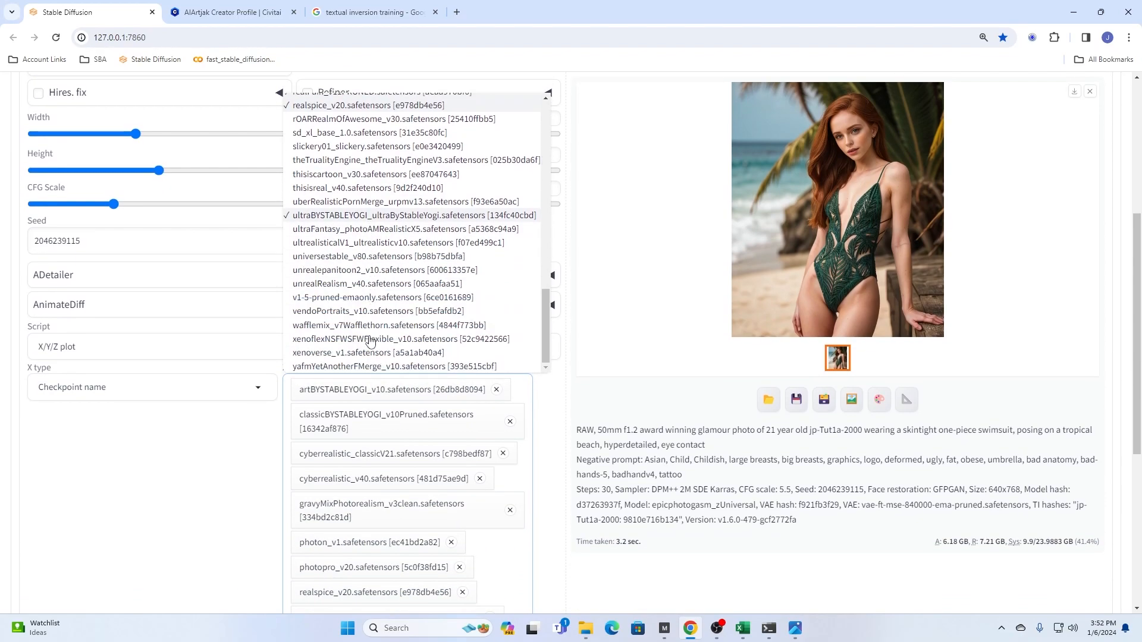
{"action": "left_click", "coordinate": [349, 327]}
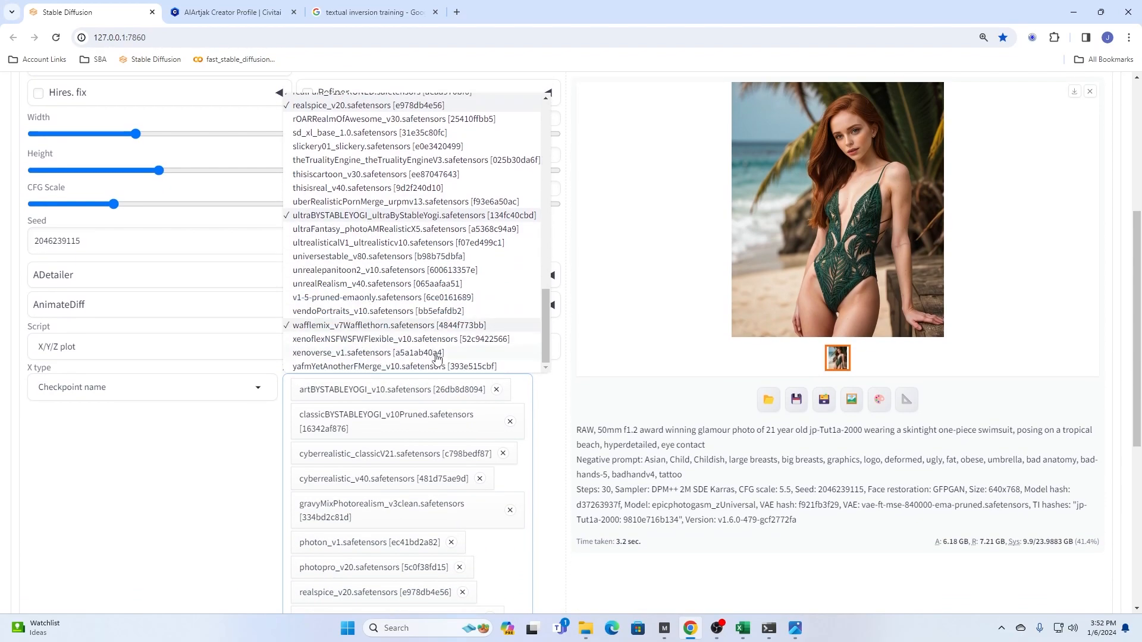
{"action": "left_click", "coordinate": [144, 477]}
- Generate the X/Y/Z checkpoint comparison with the jp-Tut1a-2000 swimsuit prompt
{"action": "scroll", "coordinate": [190, 476], "scroll_direction": "up", "scroll_amount": 5}
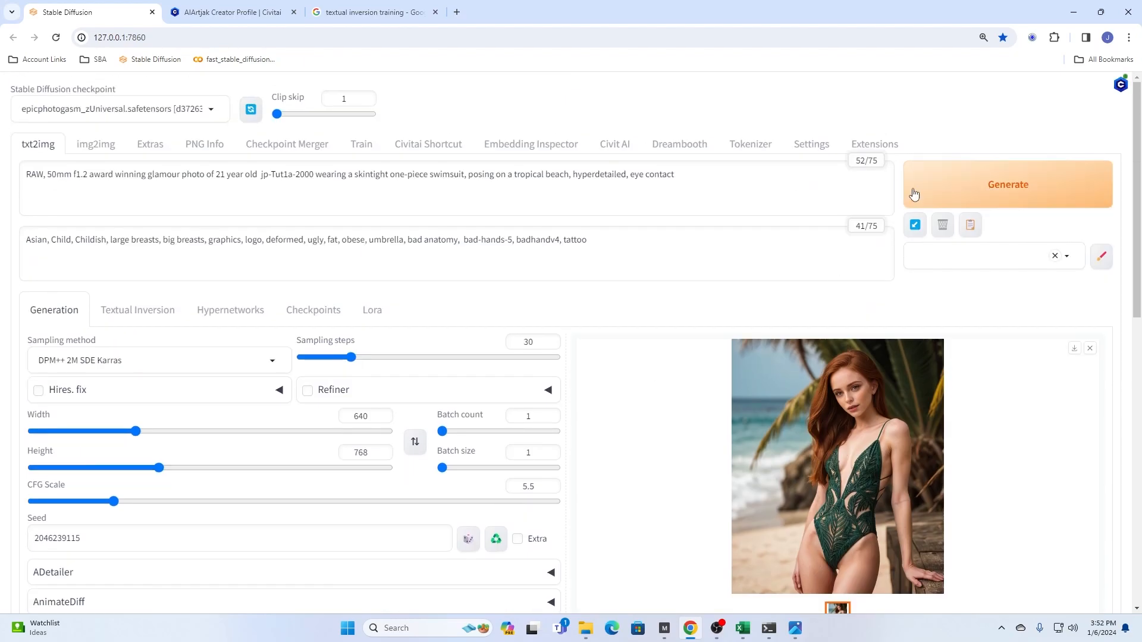
{"action": "left_click_drag", "start_coordinate": [620, 205], "coordinate": [5, 171]}
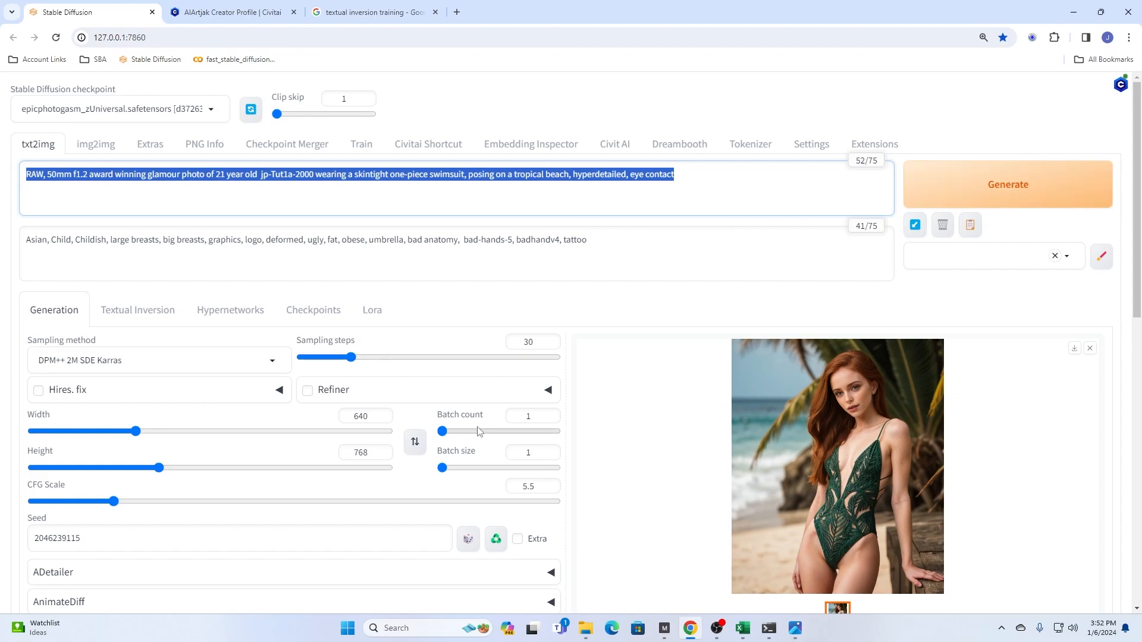
{"action": "left_click", "coordinate": [969, 179]}
{"action": "left_click", "coordinate": [969, 180]}
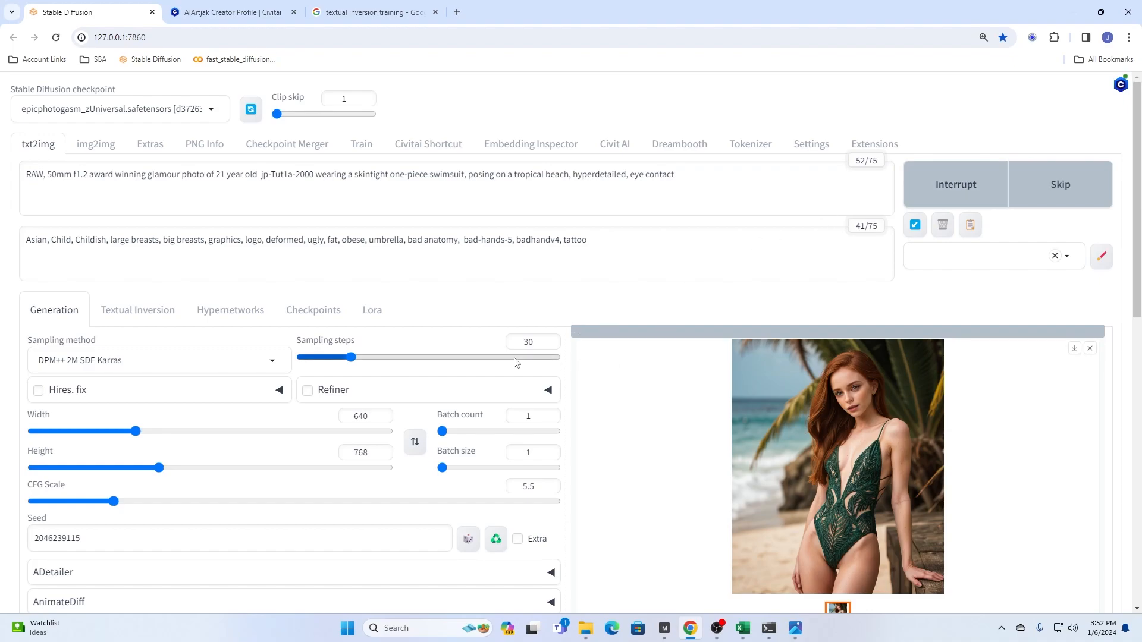
{"action": "scroll", "coordinate": [515, 364], "scroll_direction": "down", "scroll_amount": 4}
{"action": "scroll", "coordinate": [515, 364], "scroll_direction": "down", "scroll_amount": 1}
{"action": "scroll", "coordinate": [515, 363], "scroll_direction": "up", "scroll_amount": 3}
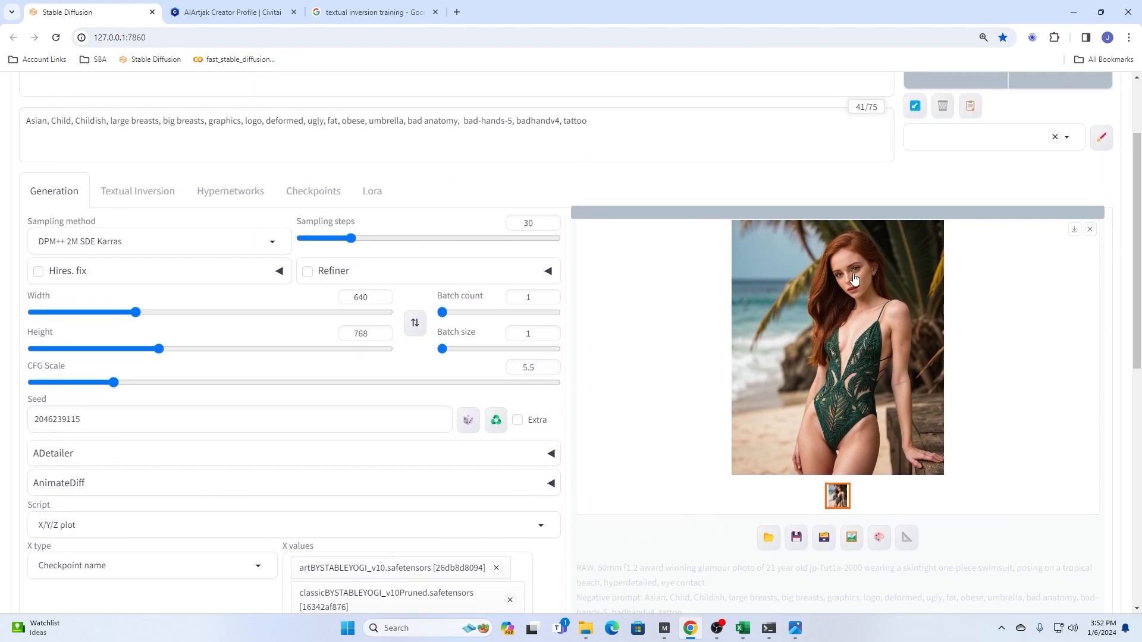
{"action": "scroll", "coordinate": [910, 400], "scroll_direction": "up", "scroll_amount": 2}
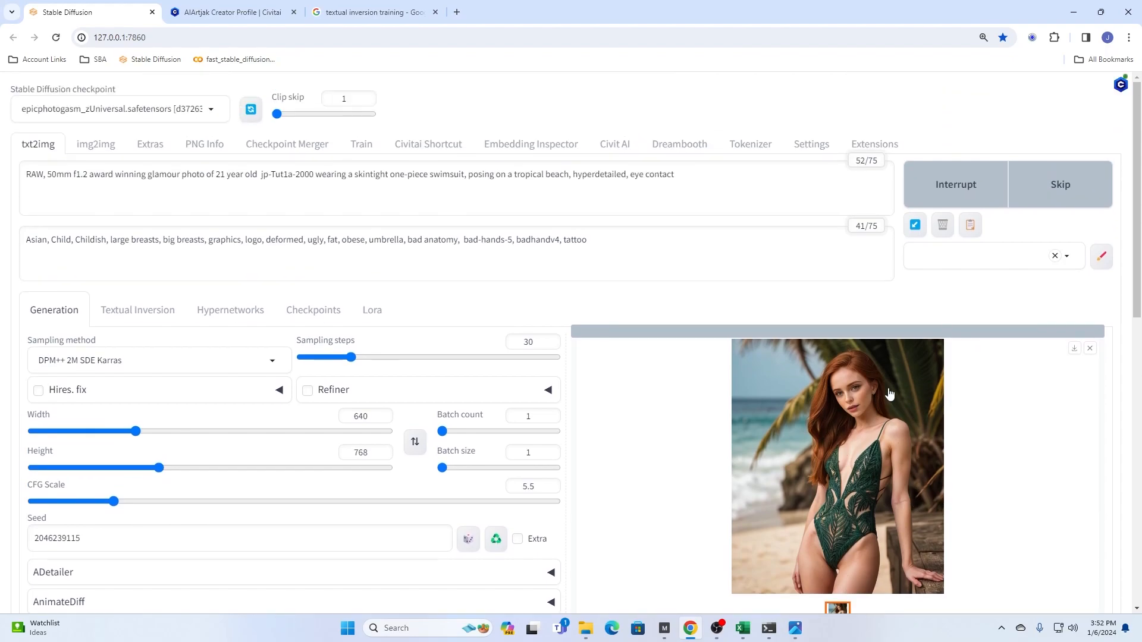
{"action": "scroll", "coordinate": [418, 311], "scroll_direction": "down", "scroll_amount": 3}
{"action": "scroll", "coordinate": [761, 357], "scroll_direction": "up", "scroll_amount": 2}
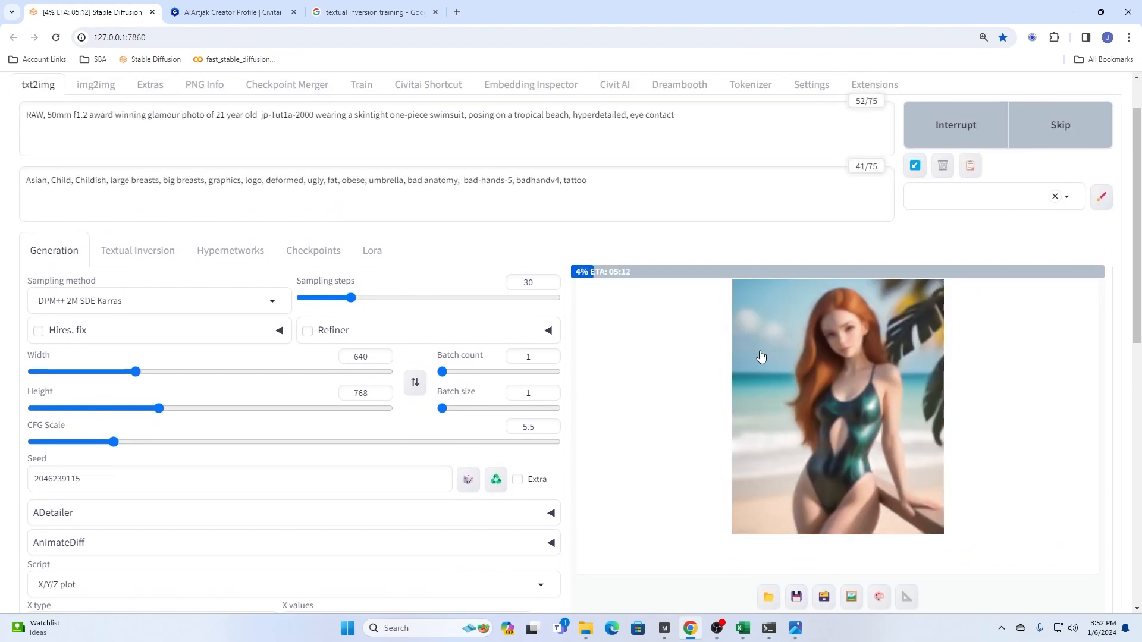
- Open the generated image 00154-2046239115.png from the 2024-01-06 output folder, compare it with 00092-2046239115.png, and close it
{"action": "left_click", "coordinate": [586, 628]}
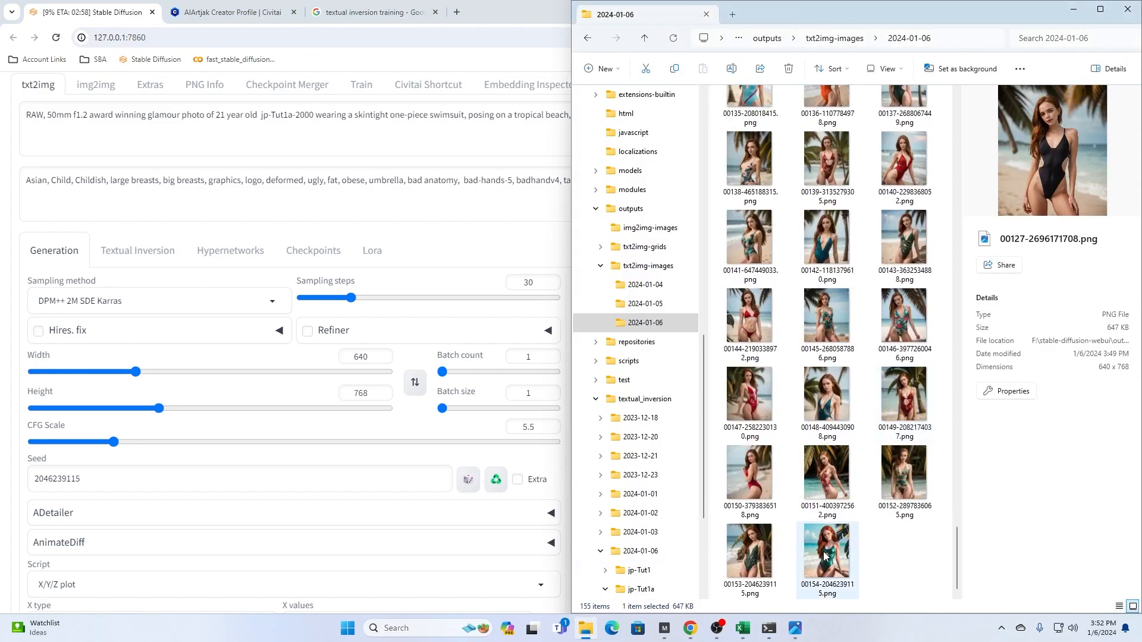
{"action": "double_click", "coordinate": [827, 550]}
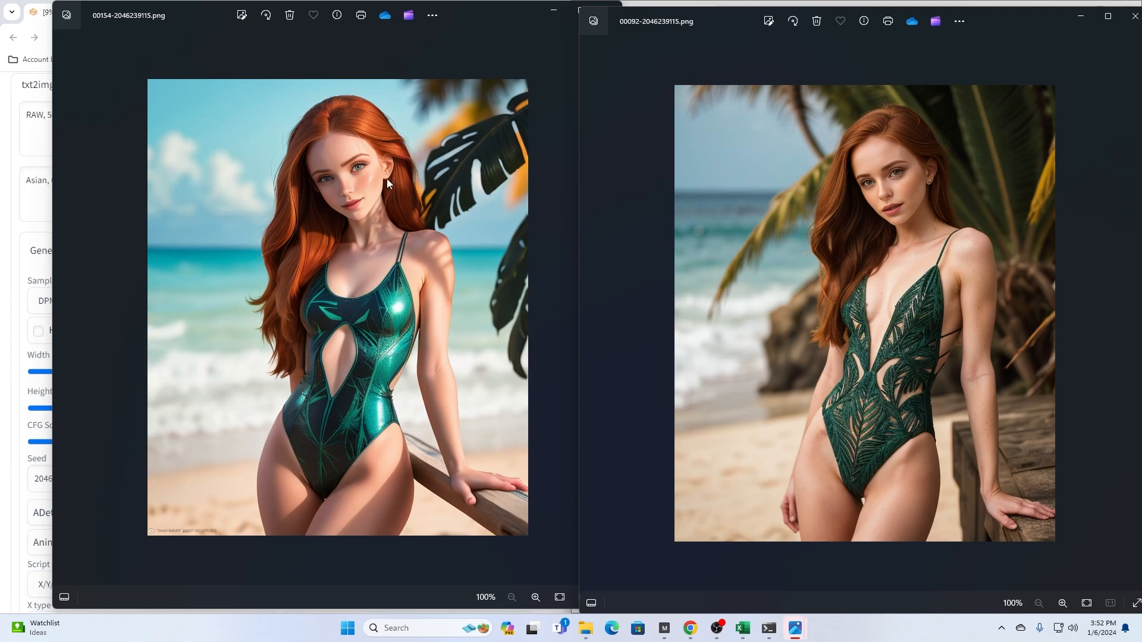
{"action": "left_click", "coordinate": [516, 226]}
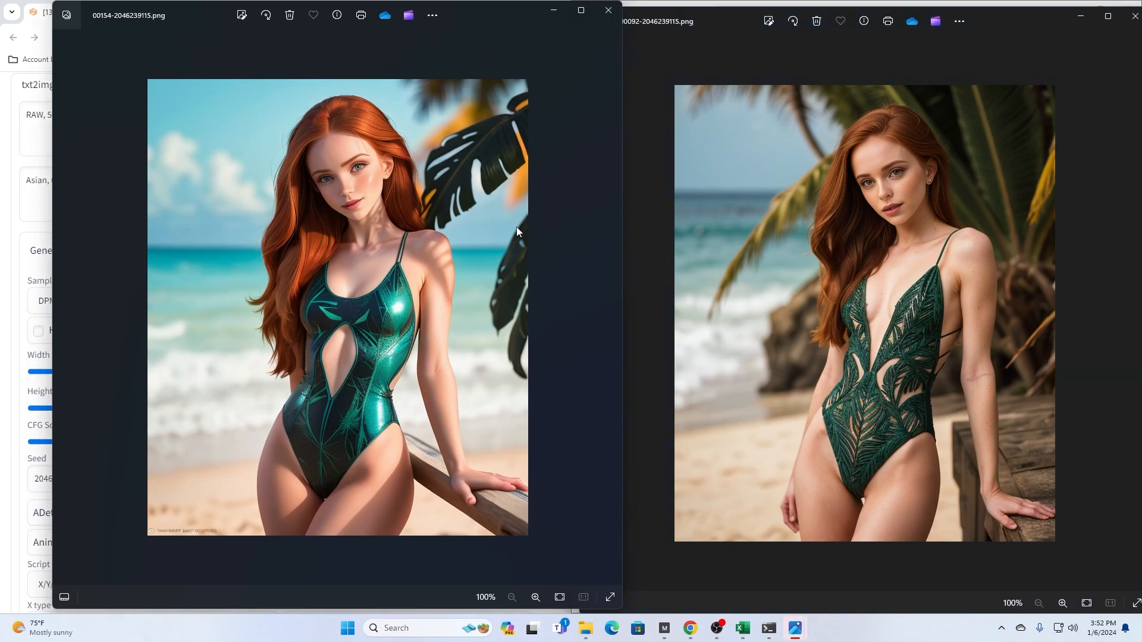
{"action": "left_click", "coordinate": [608, 11]}
- Bring up training photo 9.png and open the generated image 00155-2046239115.png beside it for comparison
{"action": "mouse_move", "coordinate": [794, 628]}
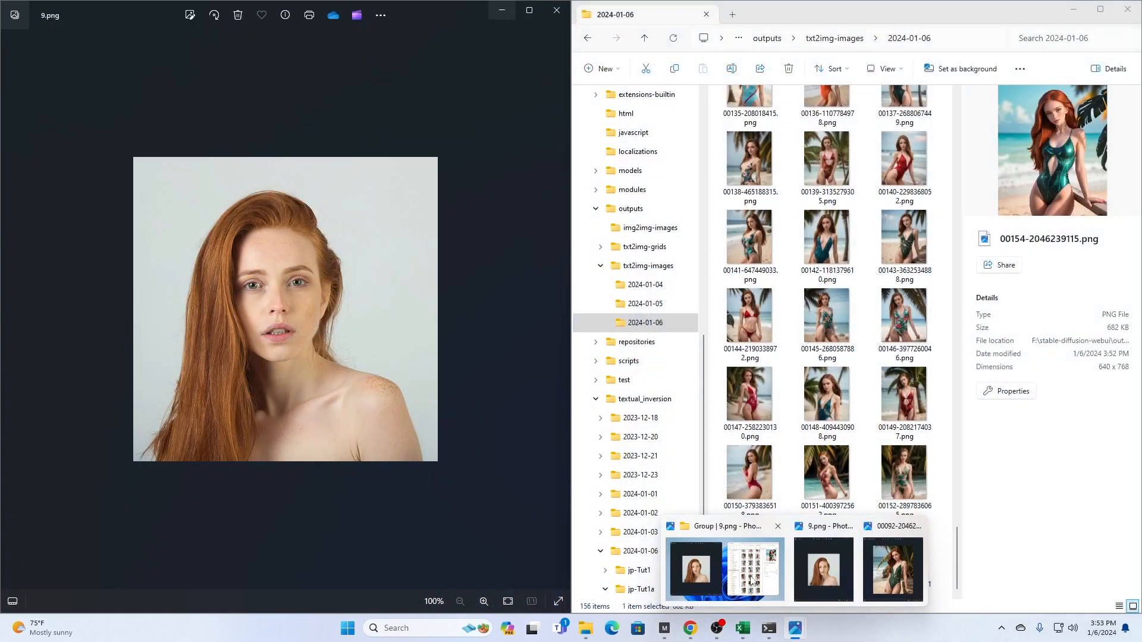
{"action": "left_click", "coordinate": [751, 581]}
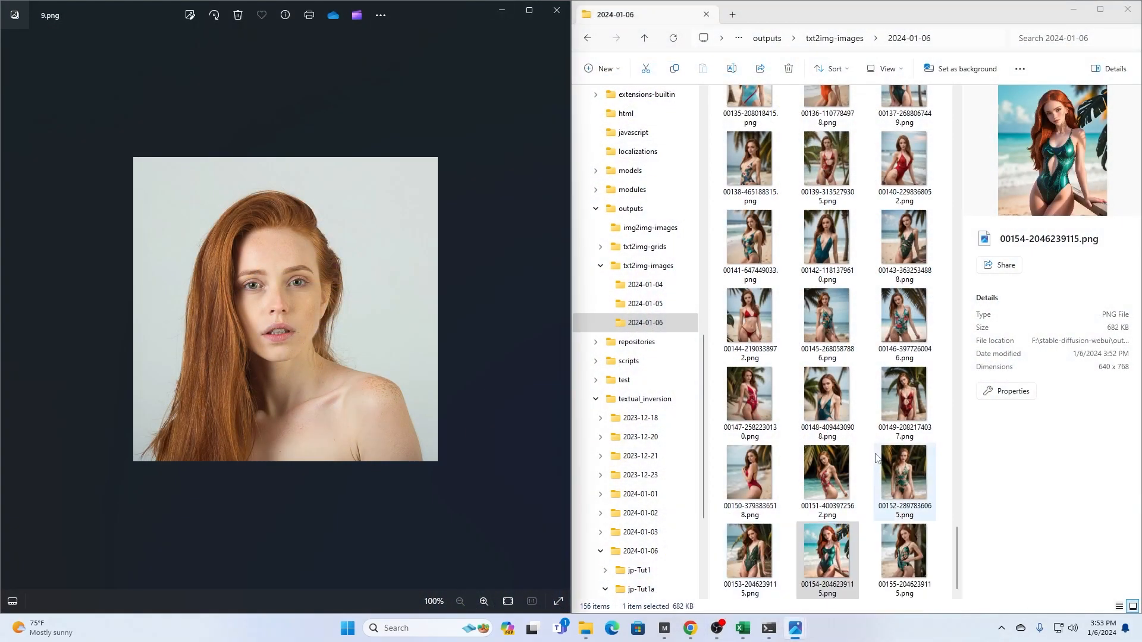
{"action": "double_click", "coordinate": [895, 546]}
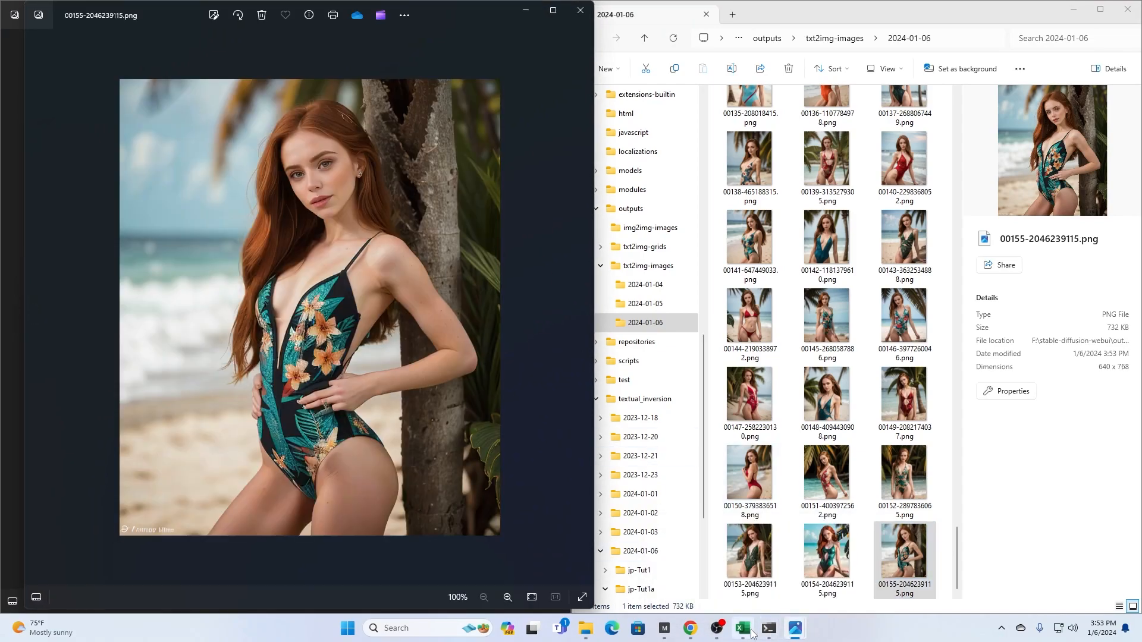
{"action": "left_click_drag", "start_coordinate": [429, 37], "coordinate": [934, 32]}
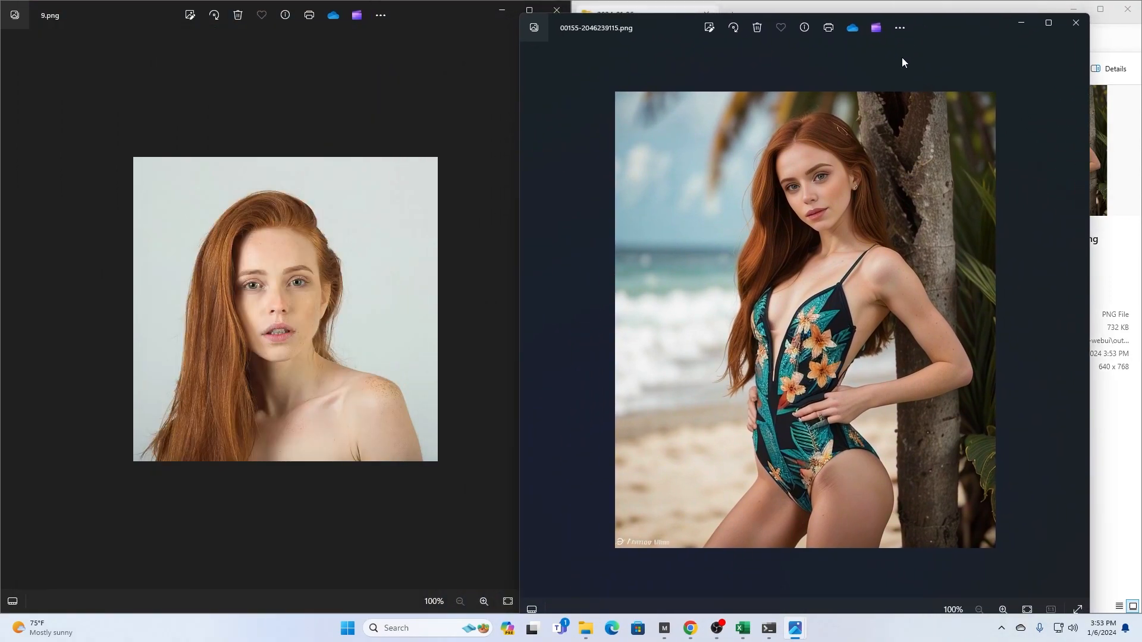
- Leaf through the training photos, such as 7.png, 4.png and 14.png, comparing the face with generated image 00155-2046239115.png
{"action": "left_click", "coordinate": [461, 289]}
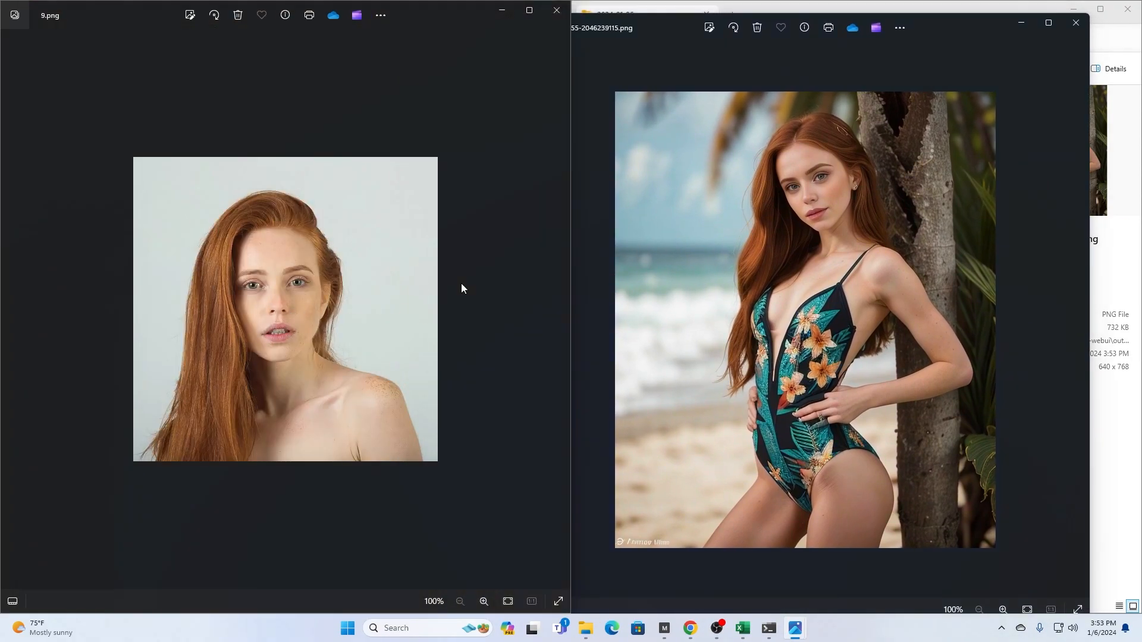
{"action": "key", "text": "Left"}
{"action": "key", "text": "Left"}
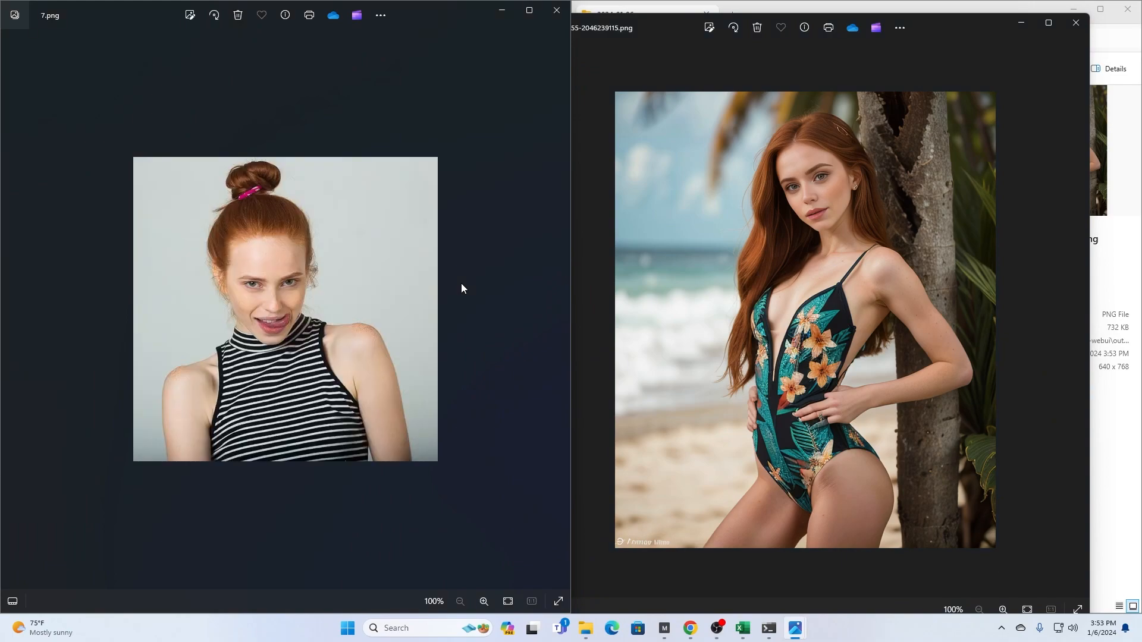
{"action": "key", "text": "Left"}
{"action": "key", "text": "Left"}
{"action": "key", "text": "Left"}
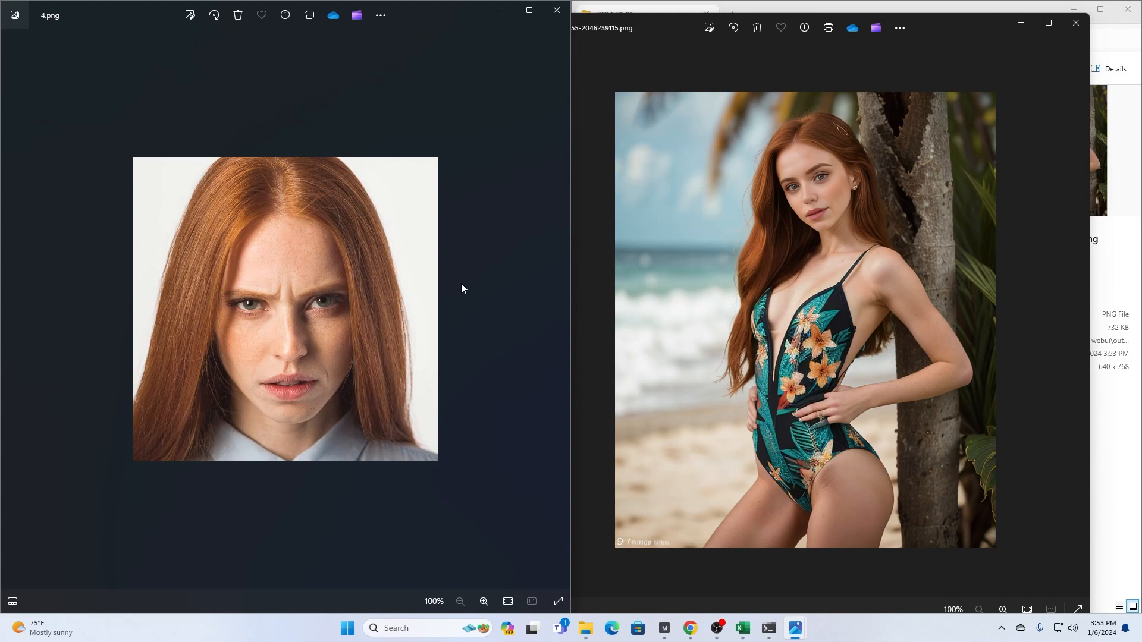
{"action": "key", "text": "Left"}
{"action": "key", "text": "Left"}
{"action": "key", "text": "Left"}
{"action": "key", "text": "Right"}
{"action": "key", "text": "Left"}
{"action": "key", "text": "Left"}
{"action": "key", "text": "Left"}
{"action": "key", "text": "Left"}
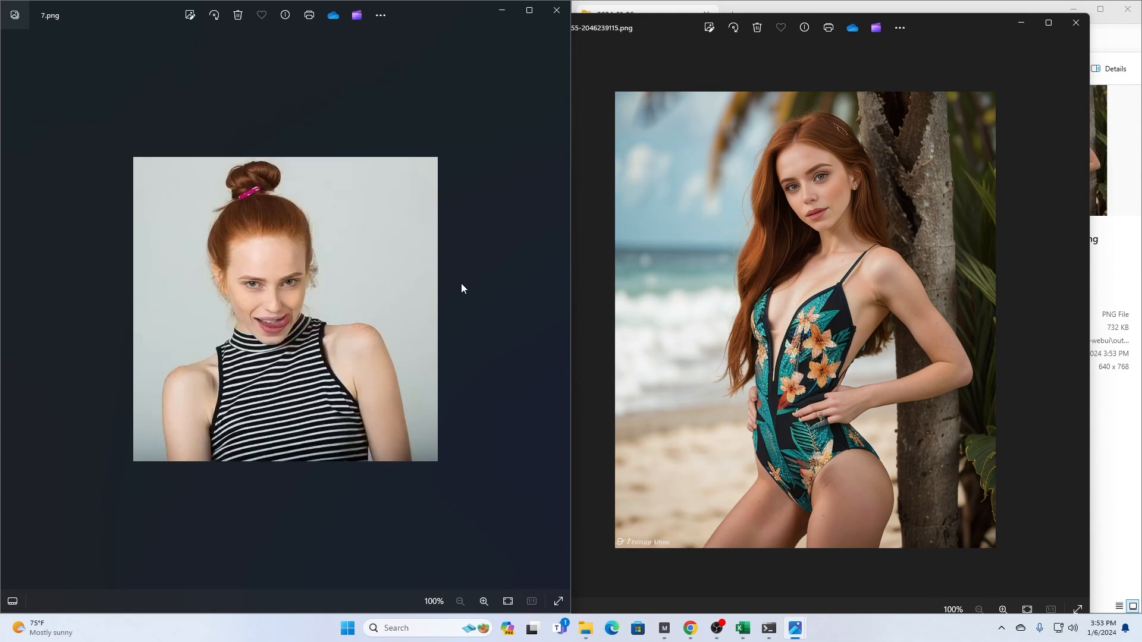
{"action": "key", "text": "Left"}
{"action": "key", "text": "Left"}
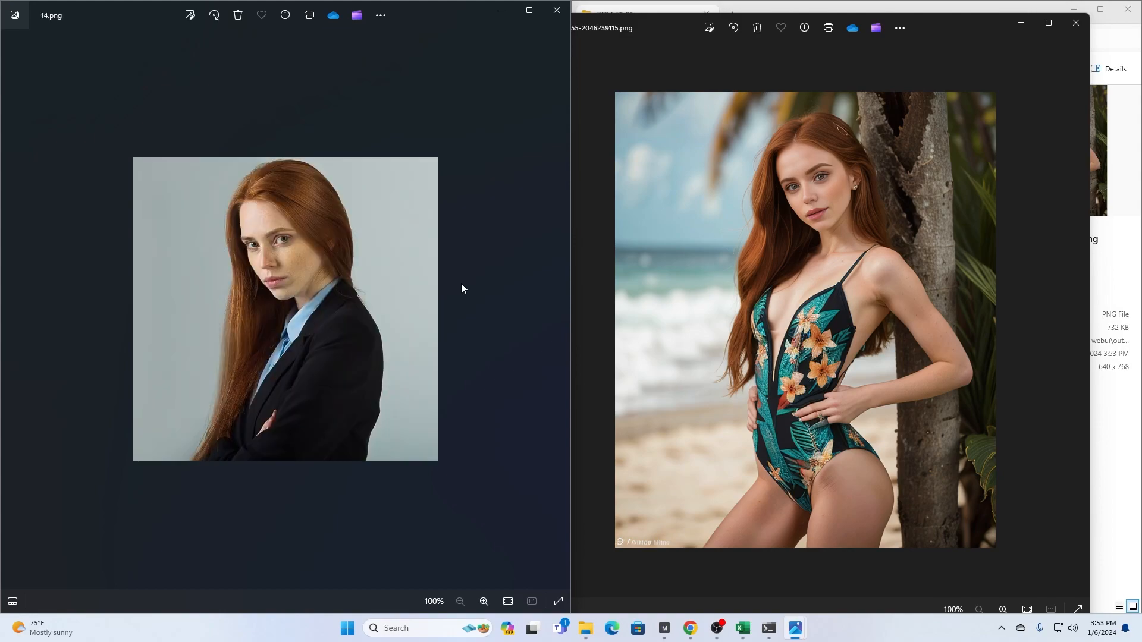
{"action": "key", "text": "Right"}
{"action": "key", "text": "Left"}
{"action": "key", "text": "Right"}
- Close the training photo and place 00143-3632534888.png from the output folder side by side with 00155-2046239115.png
{"action": "left_click", "coordinate": [556, 10]}
{"action": "left_click_drag", "start_coordinate": [637, 34], "coordinate": [1137, 102]}
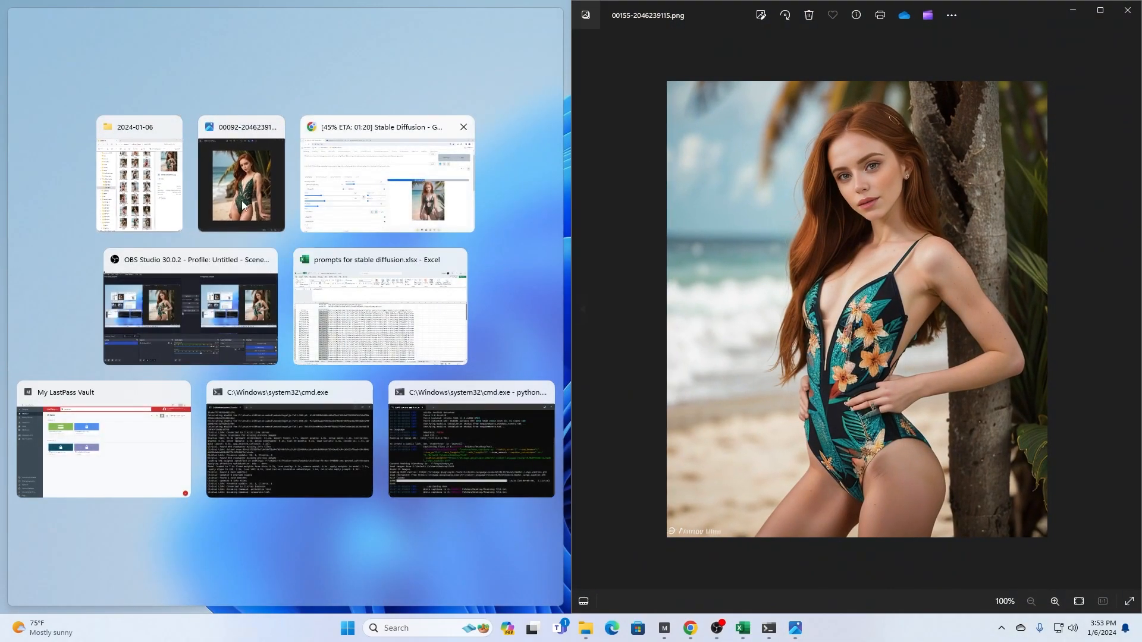
{"action": "left_click", "coordinate": [142, 172]}
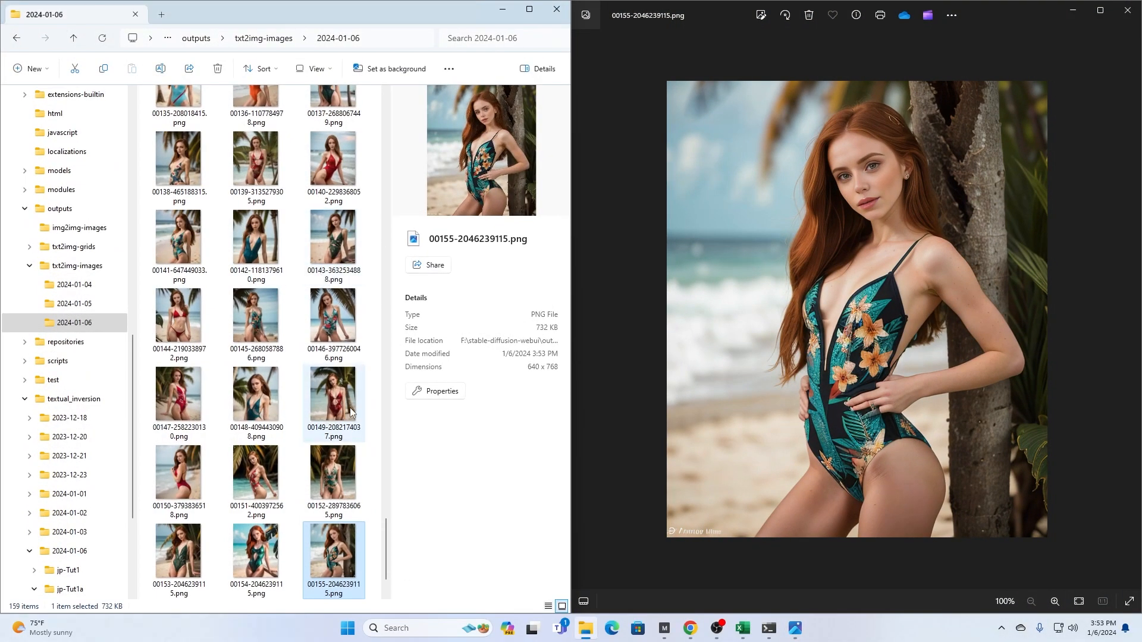
{"action": "double_click", "coordinate": [339, 244]}
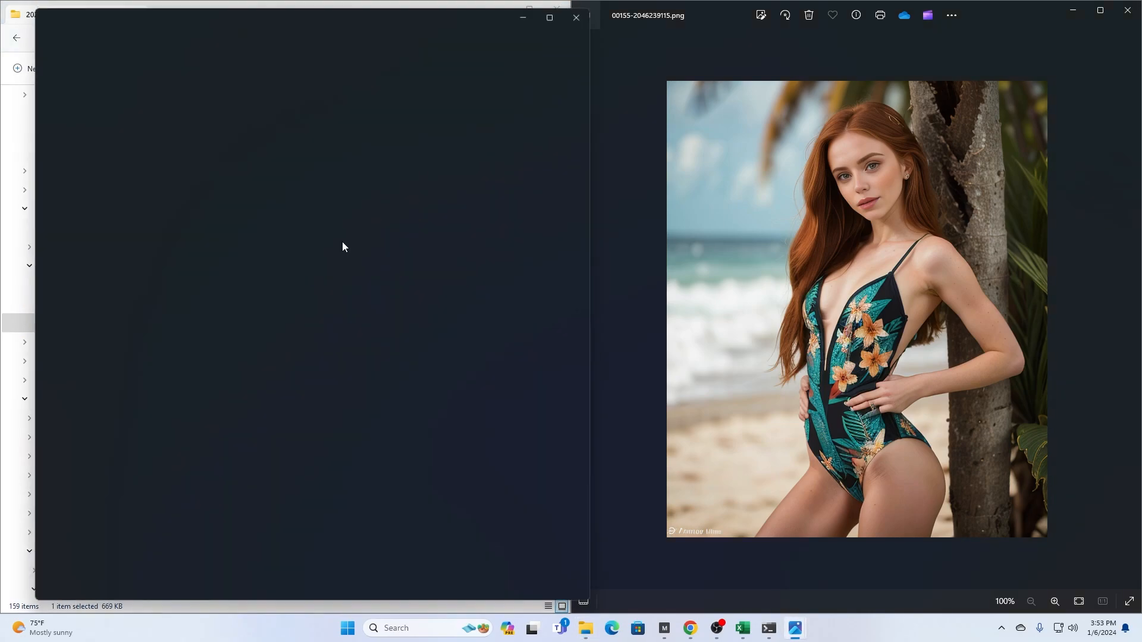
{"action": "left_click_drag", "start_coordinate": [478, 18], "coordinate": [2, 3]}
{"action": "left_click_drag", "start_coordinate": [322, 306], "coordinate": [334, 641]}
{"action": "left_click", "coordinate": [912, 328]}
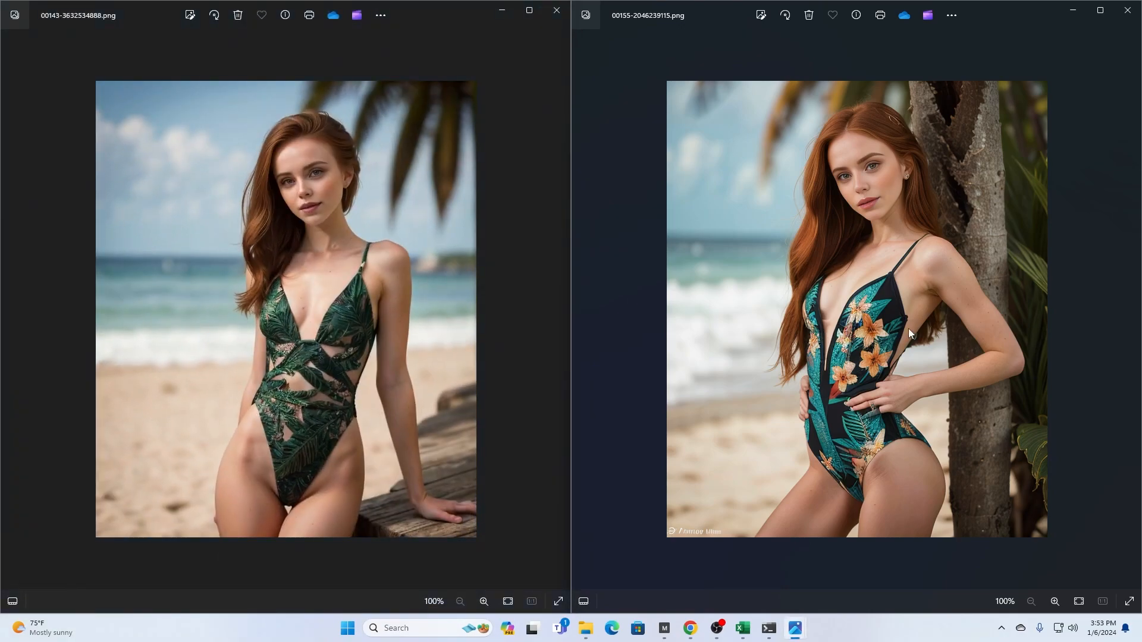
{"action": "key", "text": "Right"}
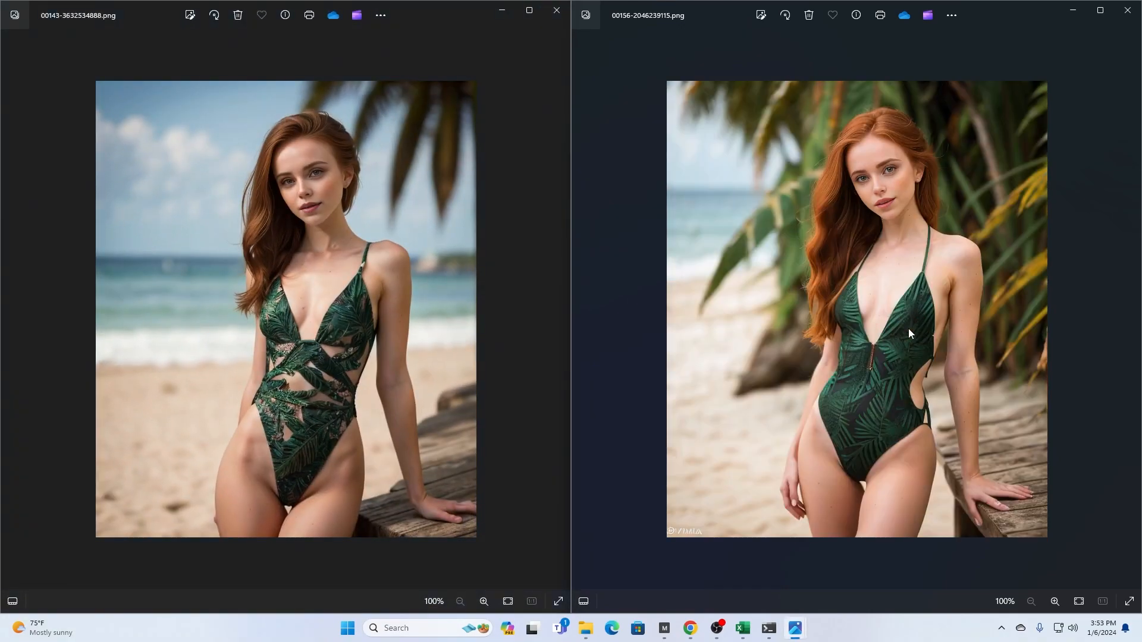
{"action": "key", "text": "Right"}
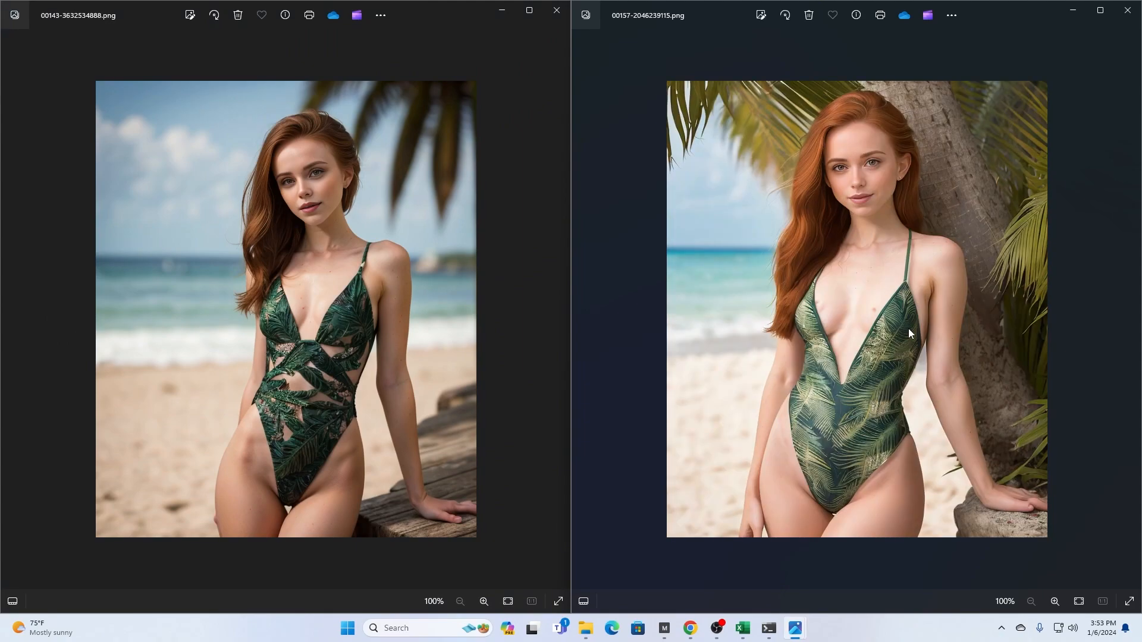
{"action": "key", "text": "Right"}
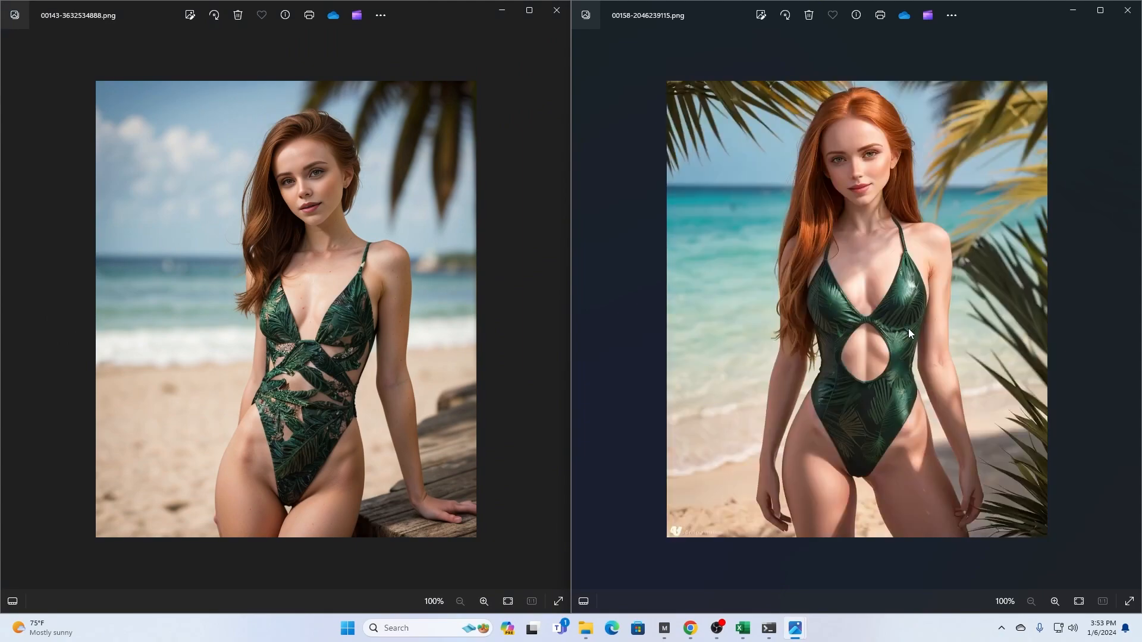
{"action": "key", "text": "Right"}
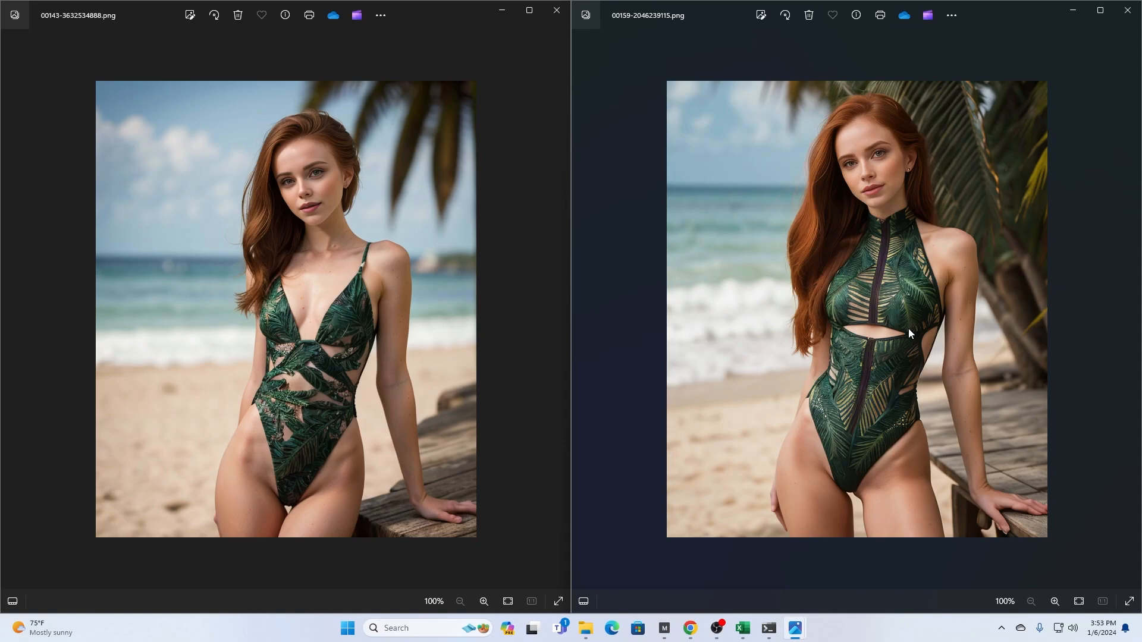
- Look back through the earlier swimsuit outputs preceding 00143-3632534888.png, including 00139 and 00131, comparing them with 00159-2046239115.png
{"action": "left_click", "coordinate": [429, 312]}
{"action": "key", "text": "Left"}
{"action": "key", "text": "Left"}
{"action": "key", "text": "Left"}
{"action": "key", "text": "Left"}
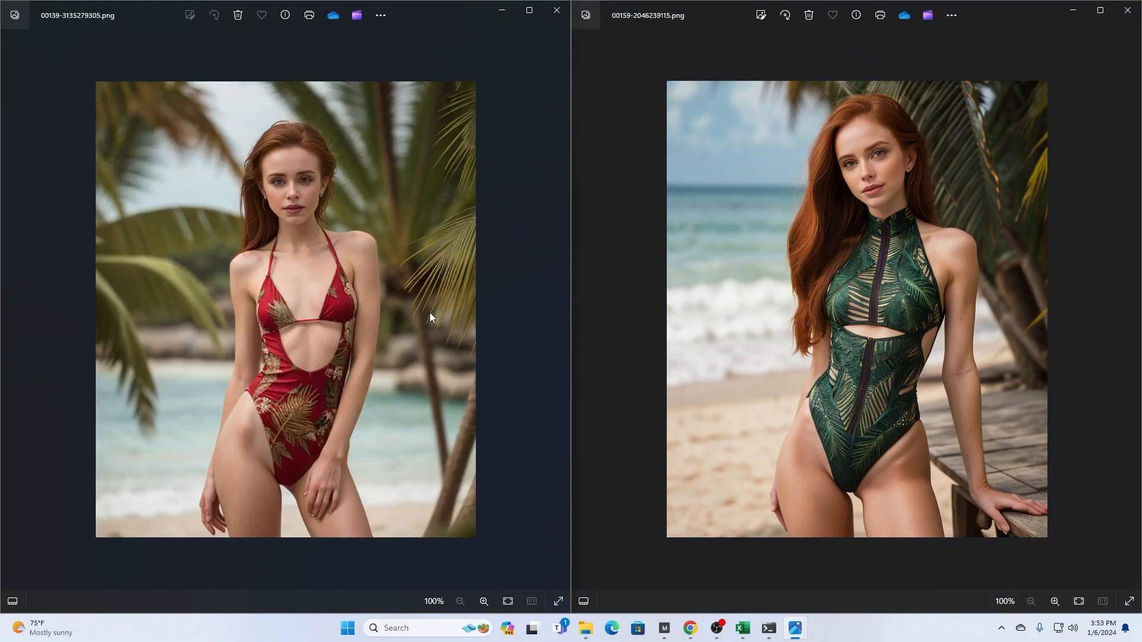
{"action": "key", "text": "Left"}
{"action": "key", "text": "Left"}
{"action": "key", "text": "Left"}
{"action": "key", "text": "Left"}
{"action": "key", "text": "Left"}
{"action": "key", "text": "Left"}
{"action": "key", "text": "Left"}
{"action": "key", "text": "Left"}
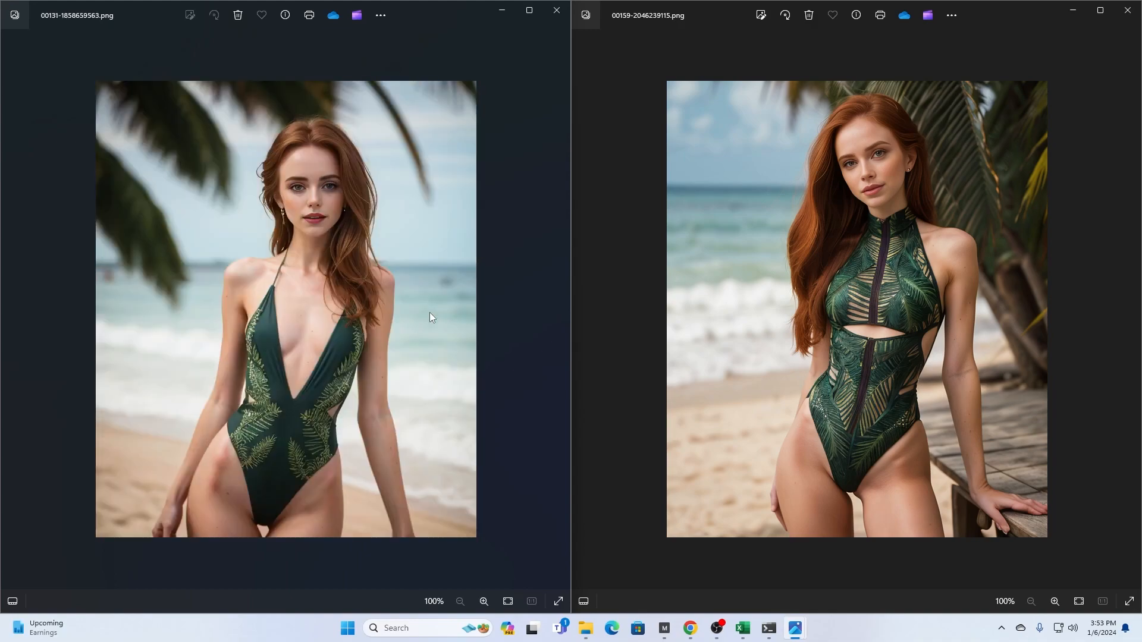
{"action": "key", "text": "Left"}
{"action": "key", "text": "Left"}
{"action": "key", "text": "Left"}
{"action": "key", "text": "Left"}
{"action": "key", "text": "Left"}
{"action": "key", "text": "Left"}
{"action": "key", "text": "Left"}
- Advance the earlier-output viewer to 00153-2046239115.png as the reference image beside 00159-2046239115.png
{"action": "key", "text": "Right"}
{"action": "key", "text": "Right"}
{"action": "key", "text": "Right"}
{"action": "key", "text": "Right"}
{"action": "key", "text": "Right"}
{"action": "key", "text": "Right"}
{"action": "key", "text": "Right"}
{"action": "key", "text": "Right"}
{"action": "key", "text": "Right"}
{"action": "key", "text": "Right"}
{"action": "key", "text": "Right"}
{"action": "key", "text": "Right"}
{"action": "key", "text": "Right"}
{"action": "key", "text": "Right"}
{"action": "key", "text": "Right"}
{"action": "key", "text": "Right"}
{"action": "key", "text": "Right"}
{"action": "key", "text": "Right"}
{"action": "key", "text": "Right"}
{"action": "key", "text": "Right"}
{"action": "key", "text": "Right"}
{"action": "key", "text": "Right"}
{"action": "key", "text": "Right"}
{"action": "key", "text": "Right"}
{"action": "key", "text": "Right"}
{"action": "key", "text": "Right"}
{"action": "key", "text": "Right"}
{"action": "key", "text": "Right"}
{"action": "key", "text": "Right"}
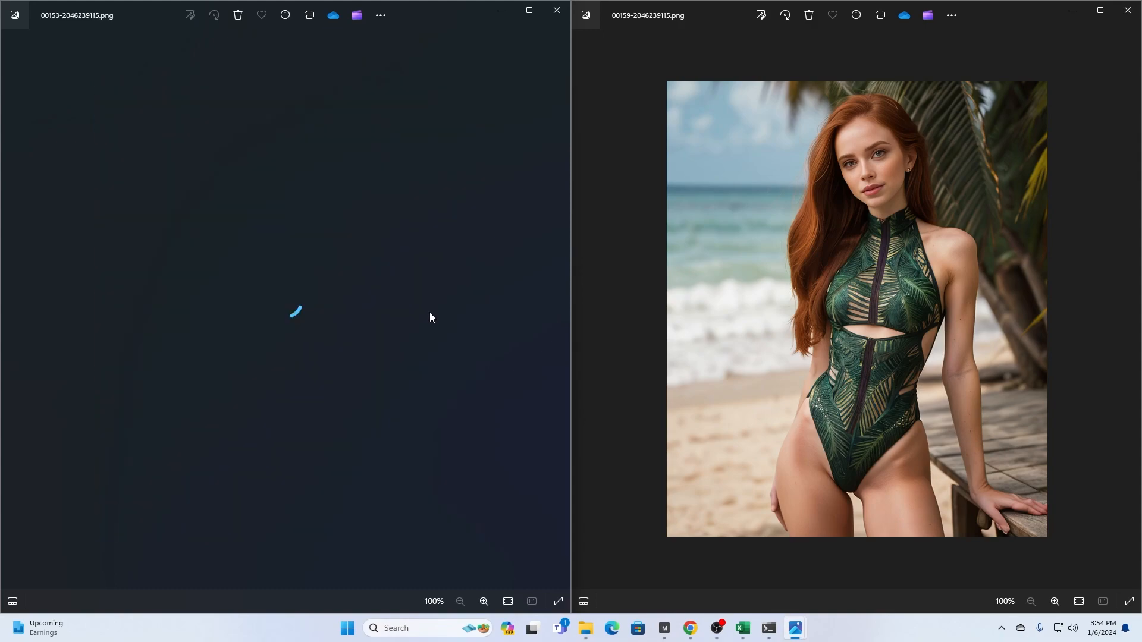
{"action": "key", "text": "Right"}
{"action": "key", "text": "Right"}
{"action": "key", "text": "Left"}
{"action": "key", "text": "Left"}
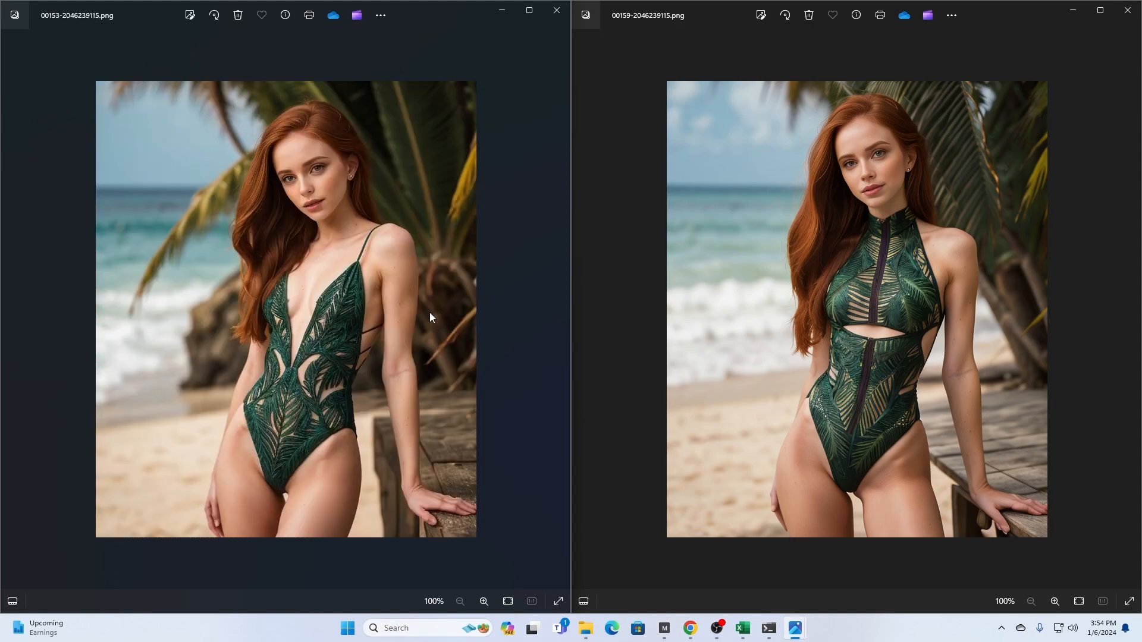
{"action": "left_click", "coordinate": [793, 187]}
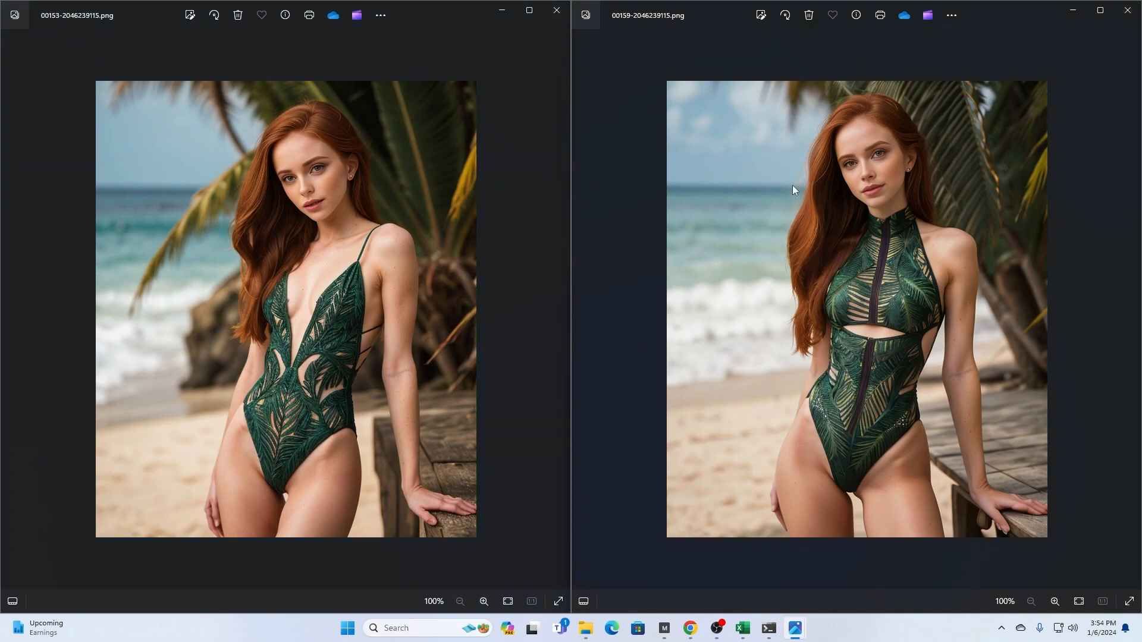
{"action": "key", "text": "Left"}
{"action": "key", "text": "Left"}
{"action": "key", "text": "Left"}
{"action": "key", "text": "Left"}
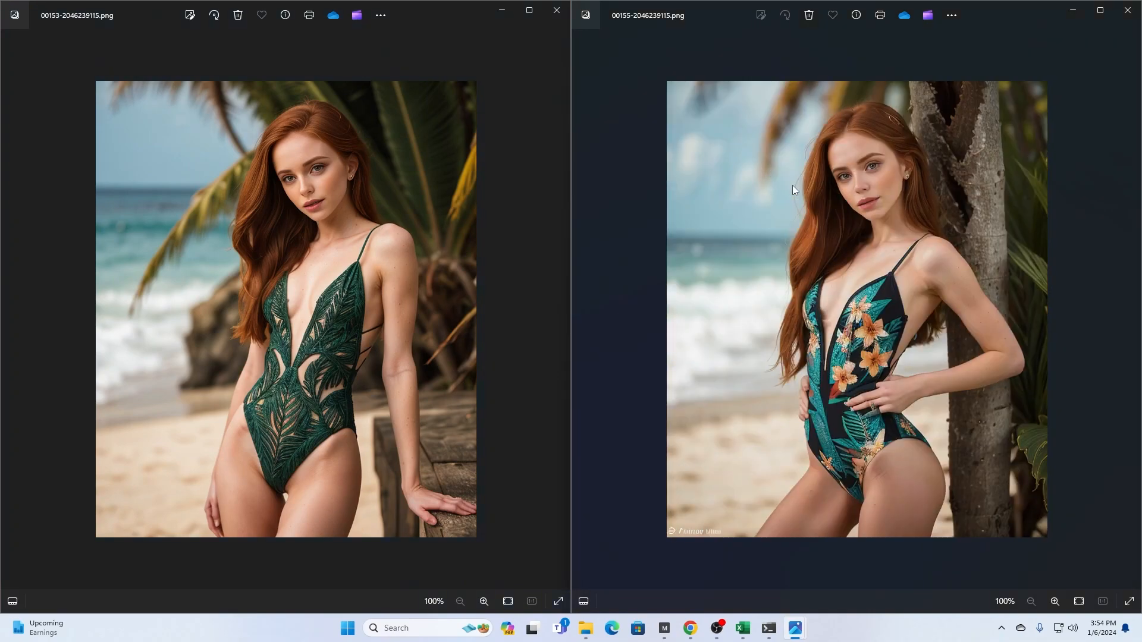
{"action": "key", "text": "Left"}
{"action": "key", "text": "Left"}
{"action": "key", "text": "Right"}
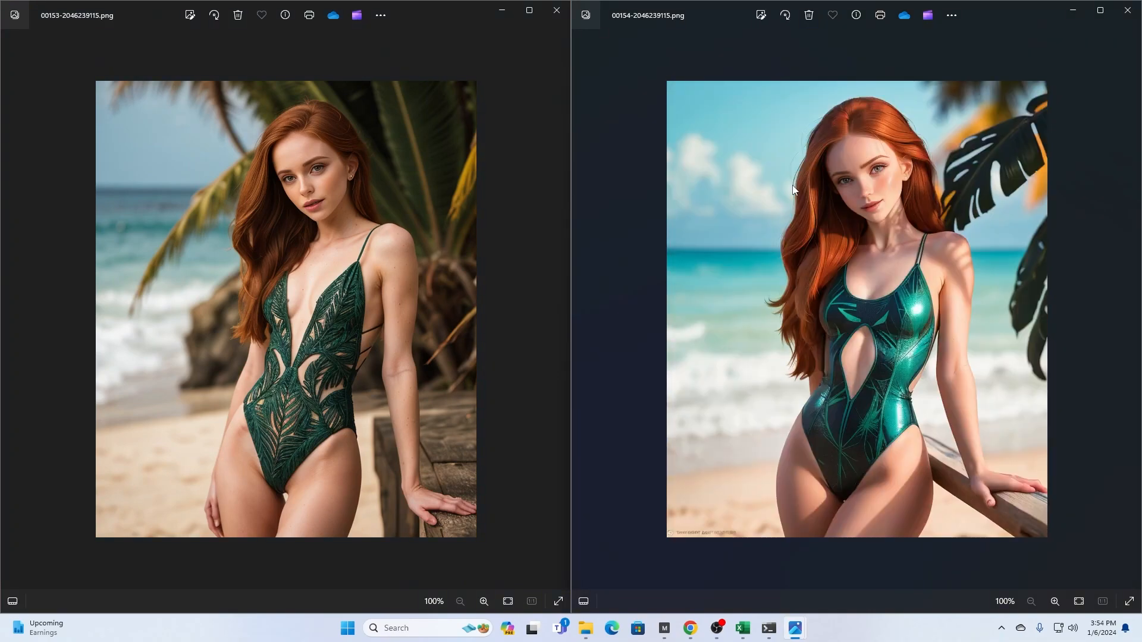
{"action": "key", "text": "Right"}
{"action": "key", "text": "Right"}
{"action": "key", "text": "Right"}
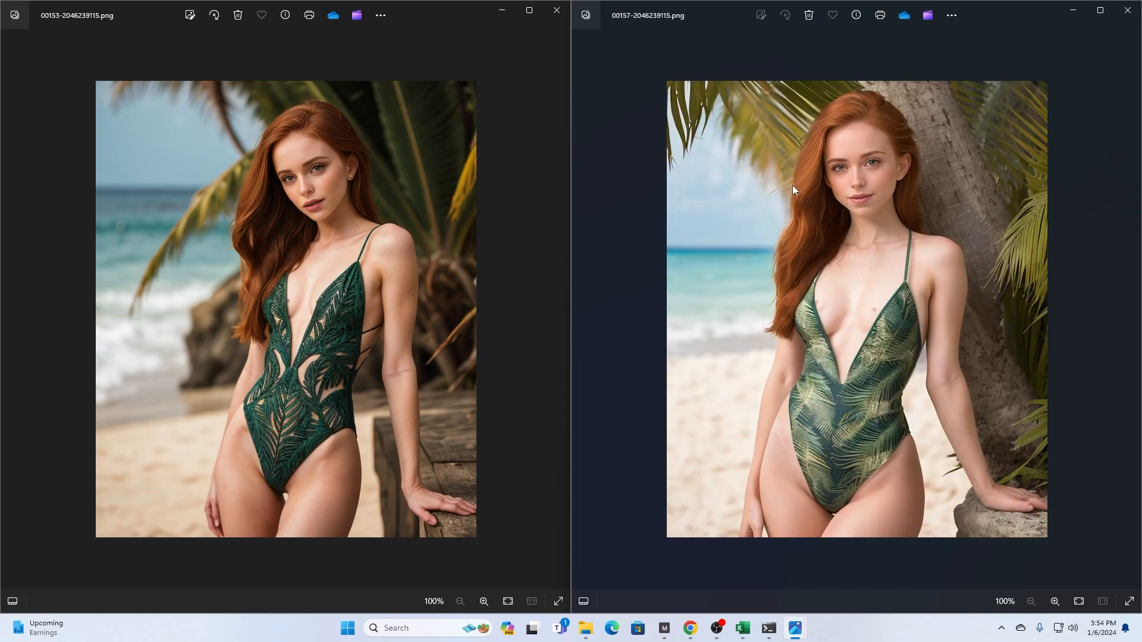
{"action": "key", "text": "Right"}
- Check the newer checkpoint outputs up to 00162, alternating between 00161 and 00162, against reference image 00153-2046239115.png
{"action": "key", "text": "Right"}
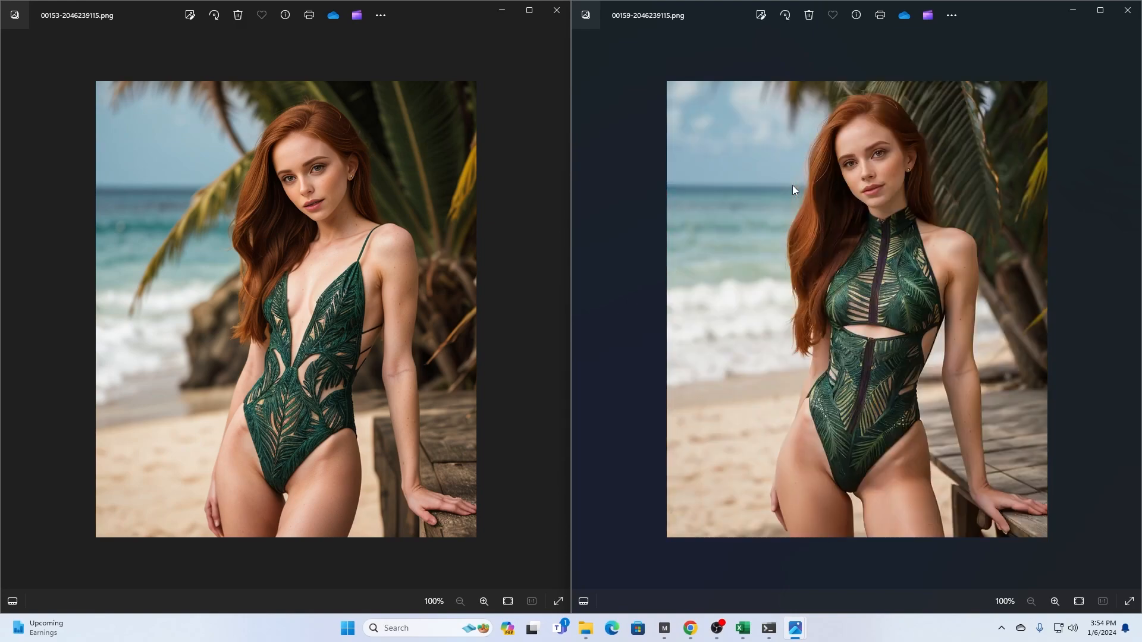
{"action": "key", "text": "Right"}
{"action": "key", "text": "Right"}
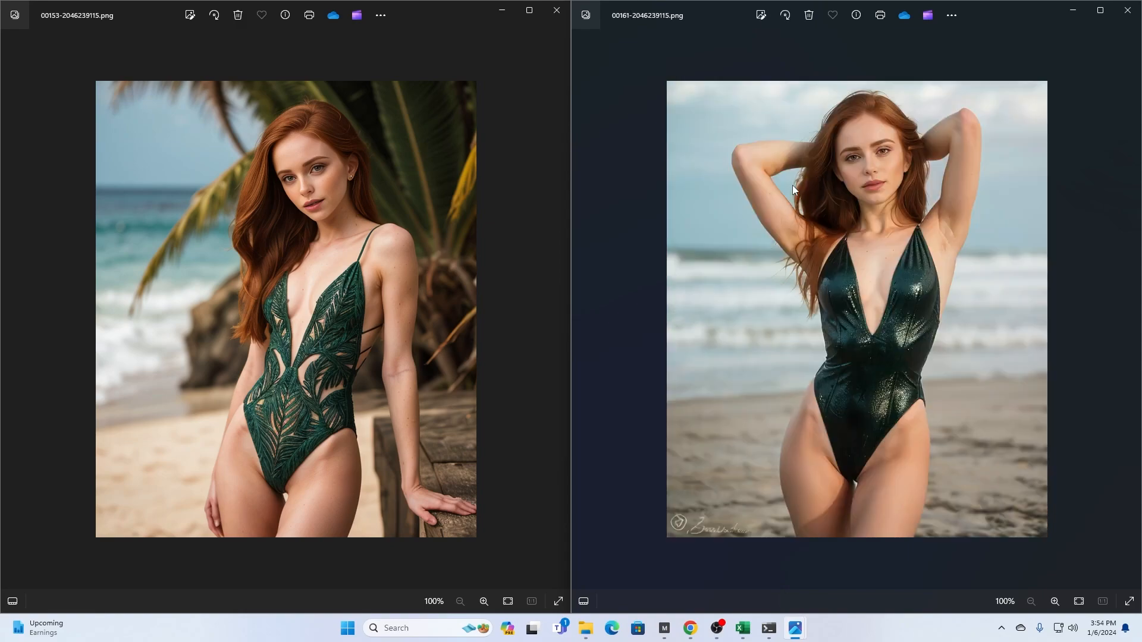
{"action": "key", "text": "Right"}
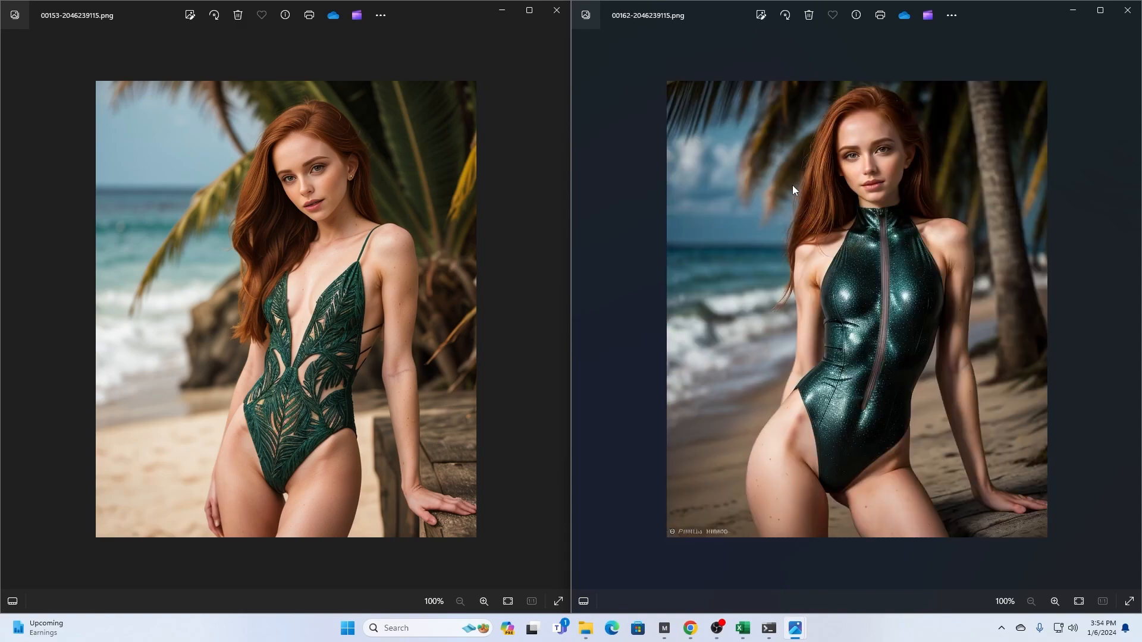
{"action": "key", "text": "Left"}
{"action": "key", "text": "Right"}
{"action": "key", "text": "Left"}
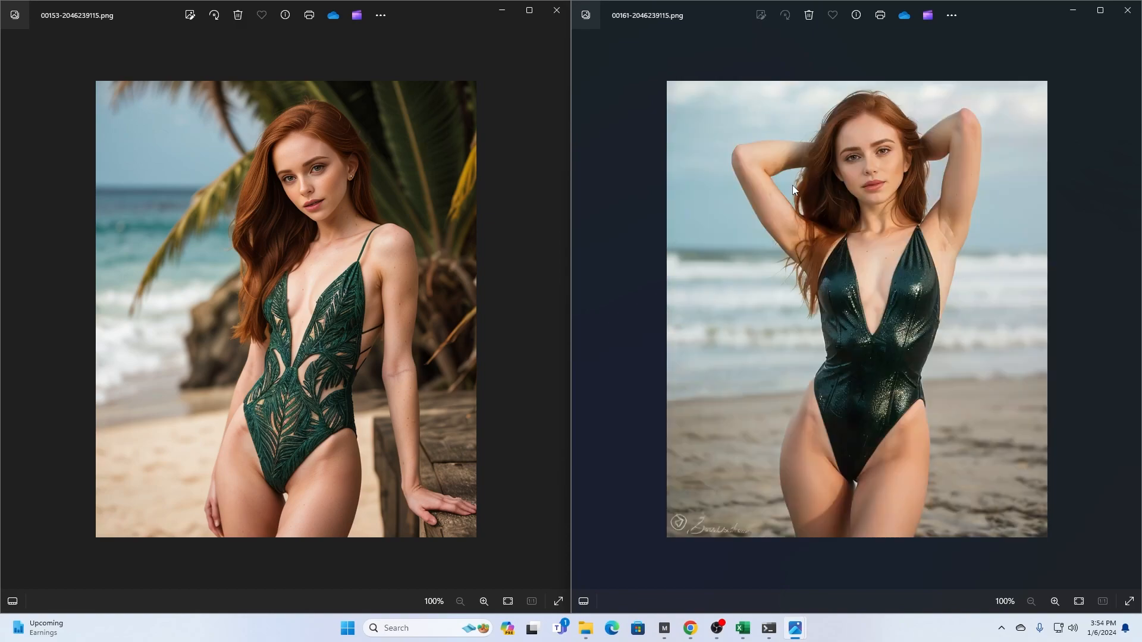
{"action": "key", "text": "Right"}
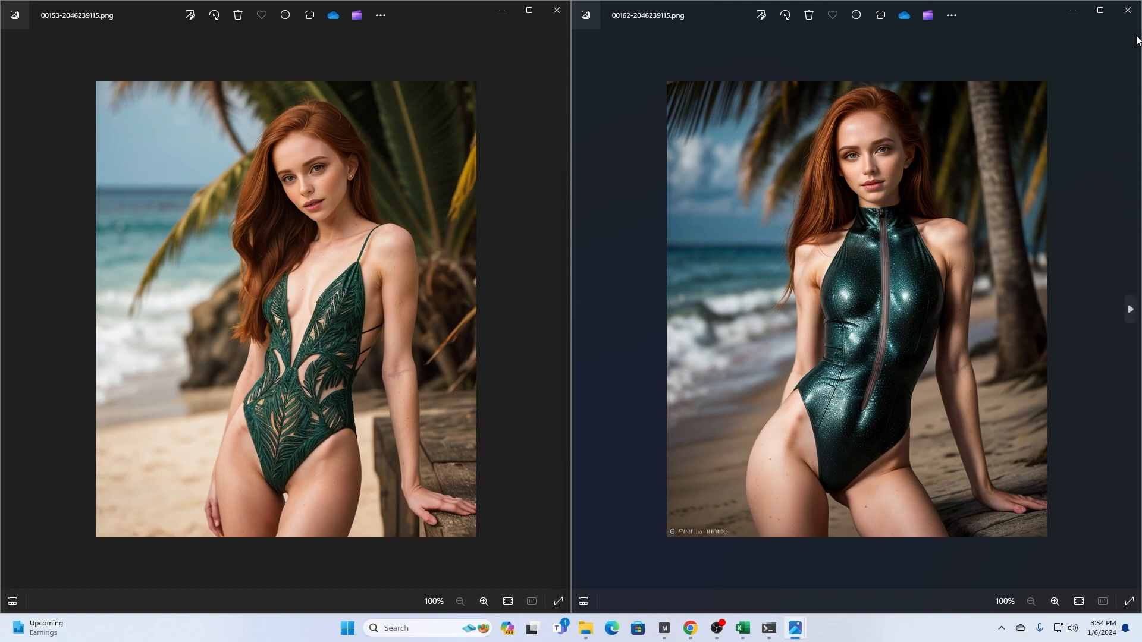
- Close the generated-image viewers, examine the finished X/Y/Z checkpoint grid in Stable Diffusion at full size, and close the enlarged view
{"action": "left_click", "coordinate": [1127, 10]}
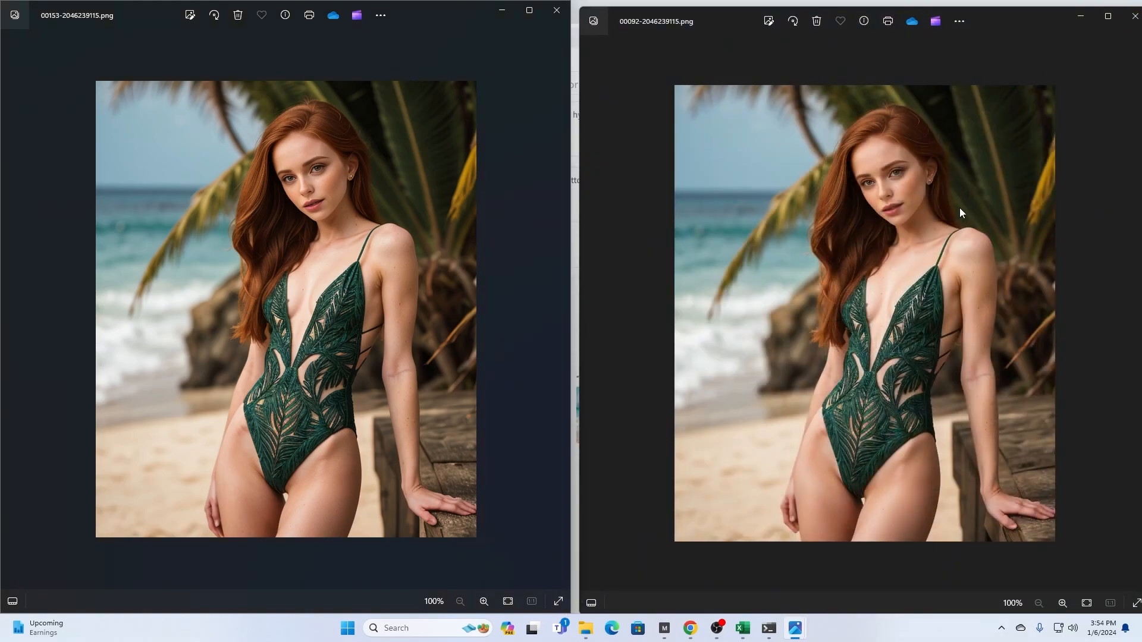
{"action": "left_click", "coordinate": [1133, 16]}
{"action": "left_click", "coordinate": [959, 416]}
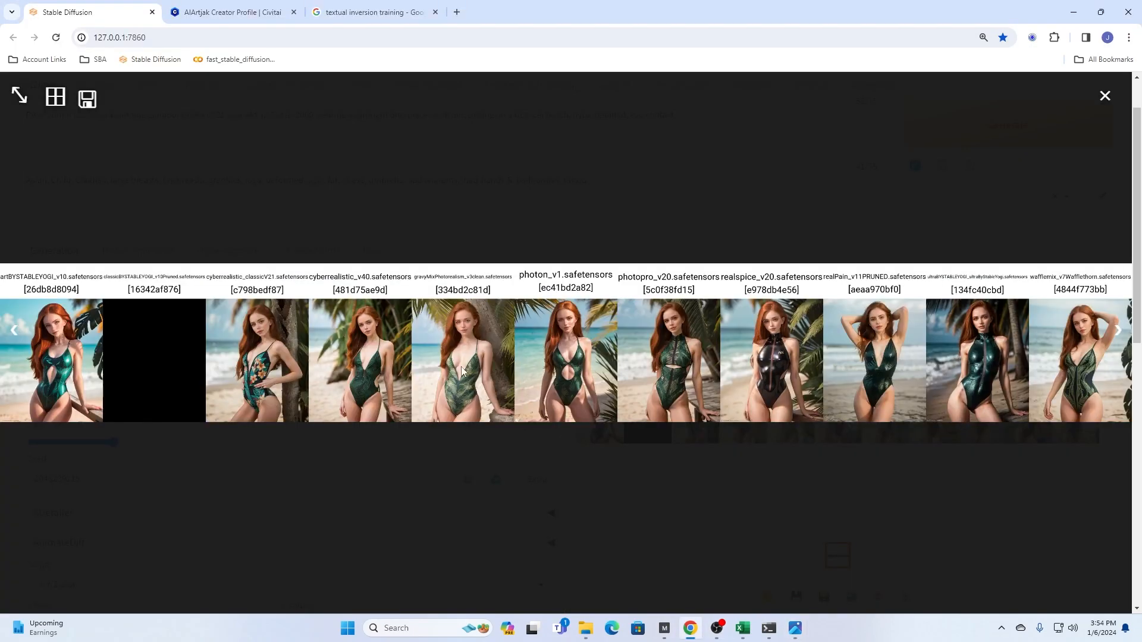
{"action": "scroll", "coordinate": [303, 367], "scroll_direction": "up", "scroll_amount": 1}
{"action": "scroll", "coordinate": [288, 373], "scroll_direction": "up", "scroll_amount": 1}
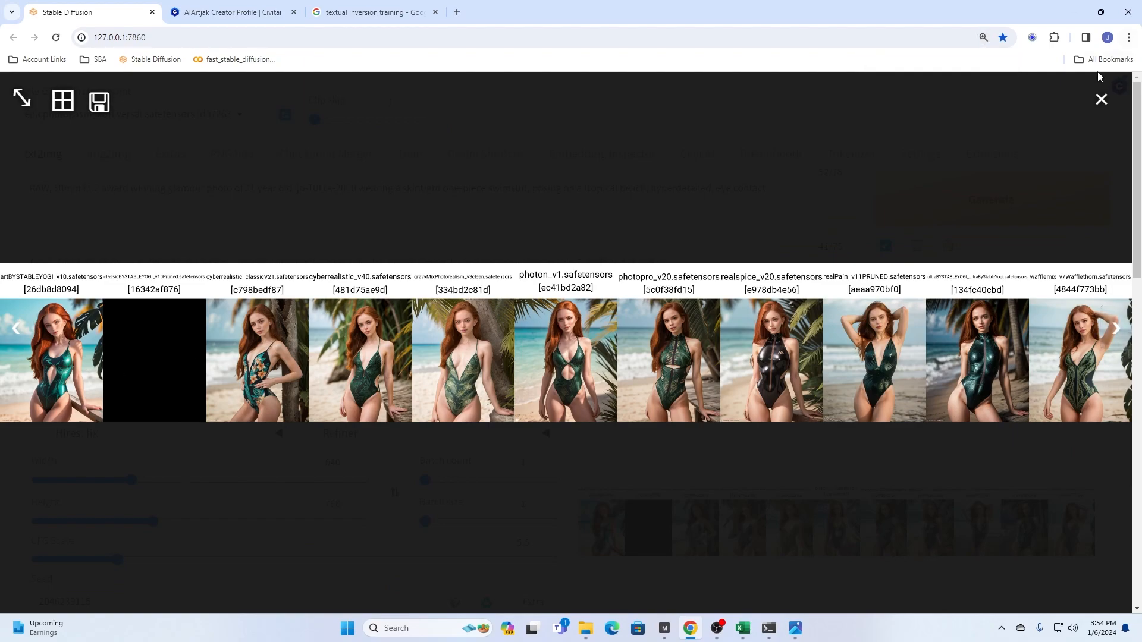
{"action": "left_click", "coordinate": [1102, 100]}
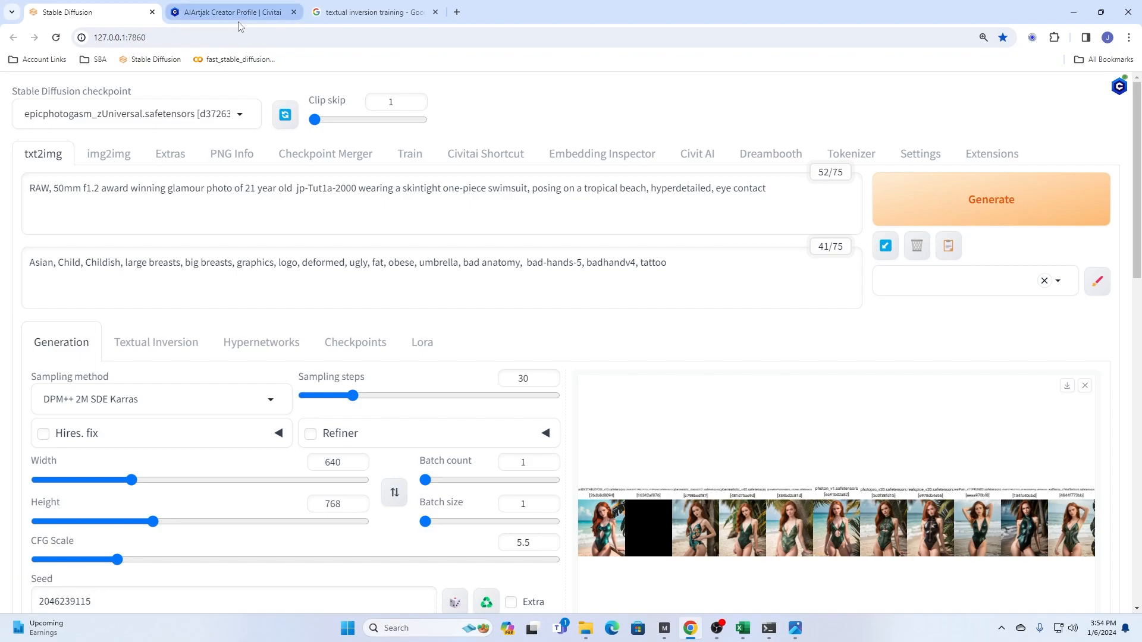
{"action": "mouse_move", "coordinate": [239, 25]}
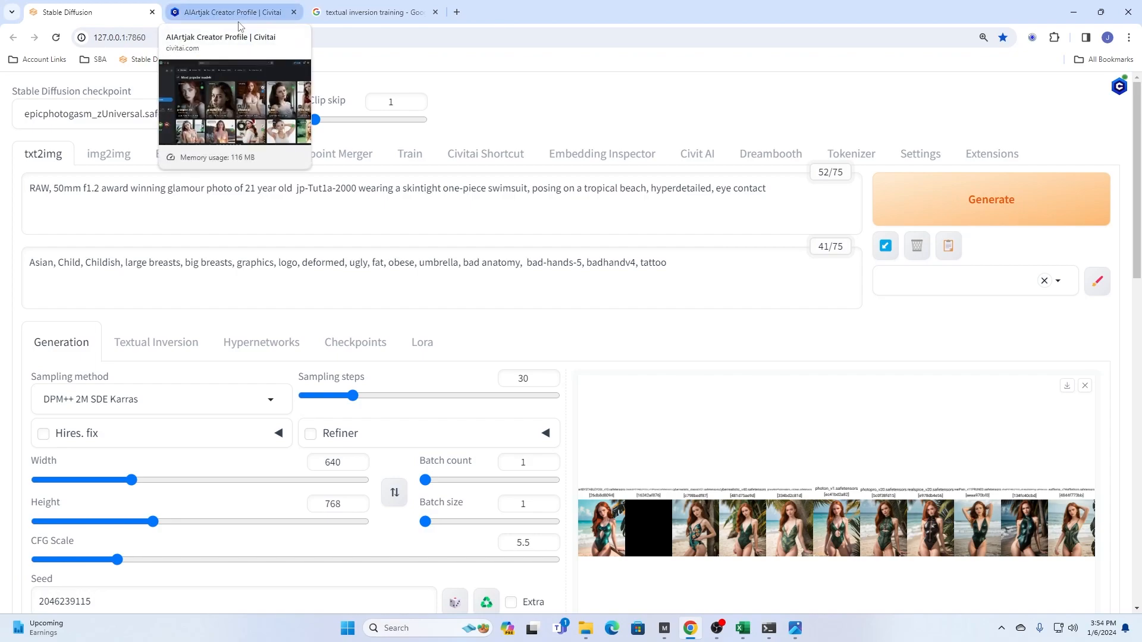